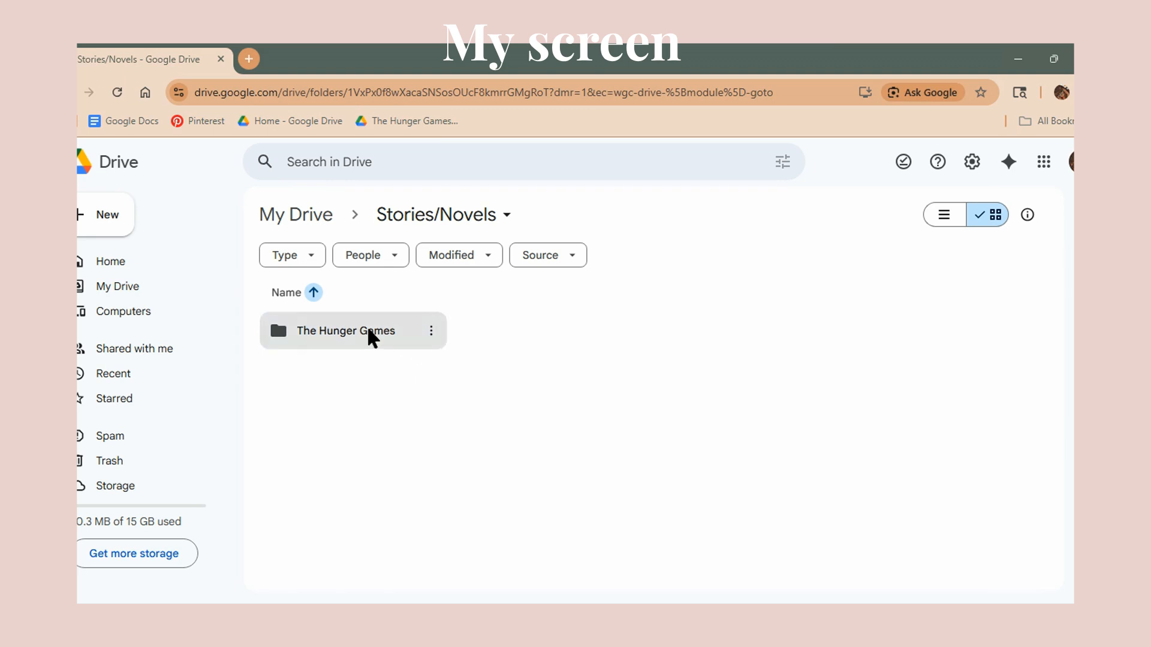
Open The Hunger Games folder and create a blank Google Docs document in it.
double_click(383, 332)
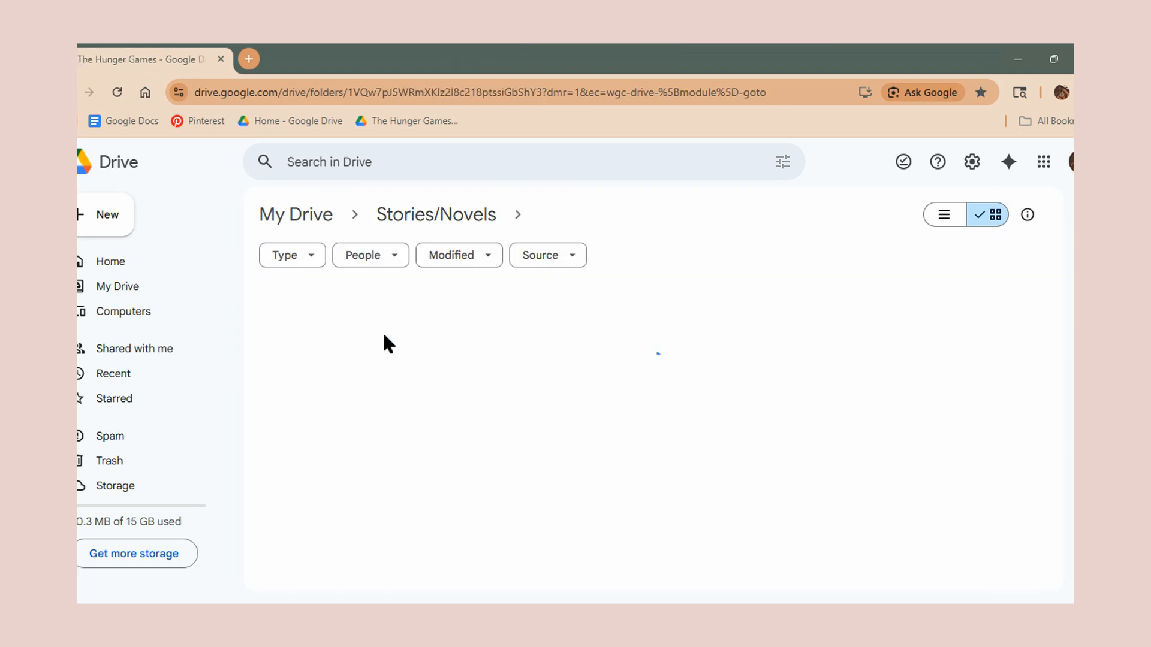
right_click(559, 472)
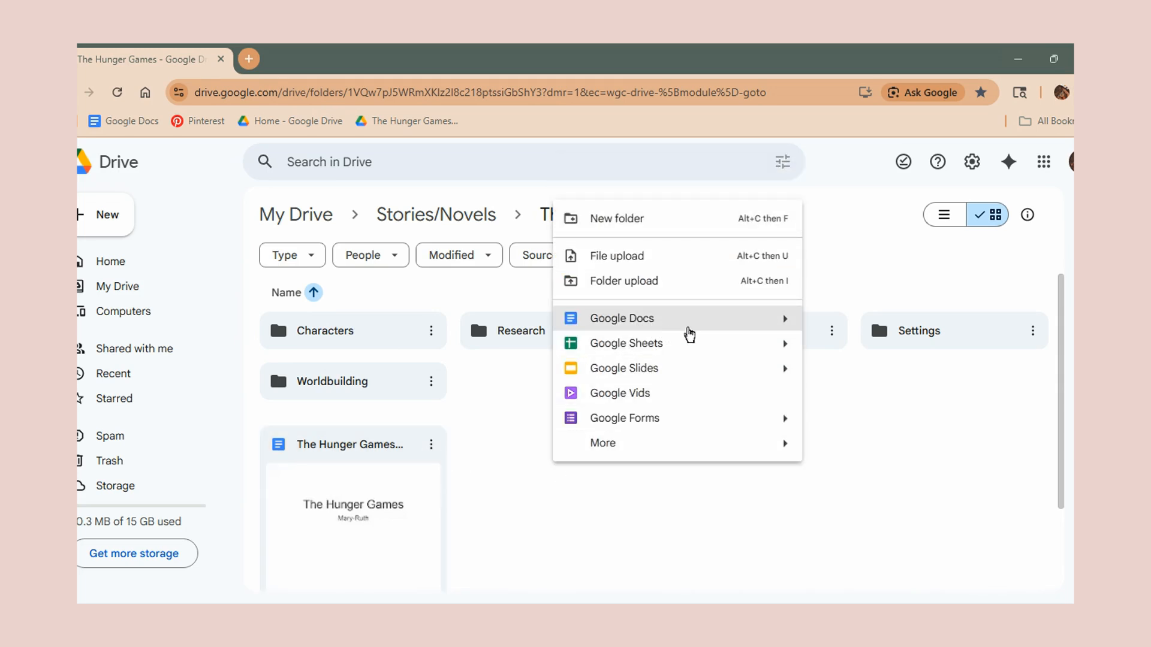
mouse_move(765, 326)
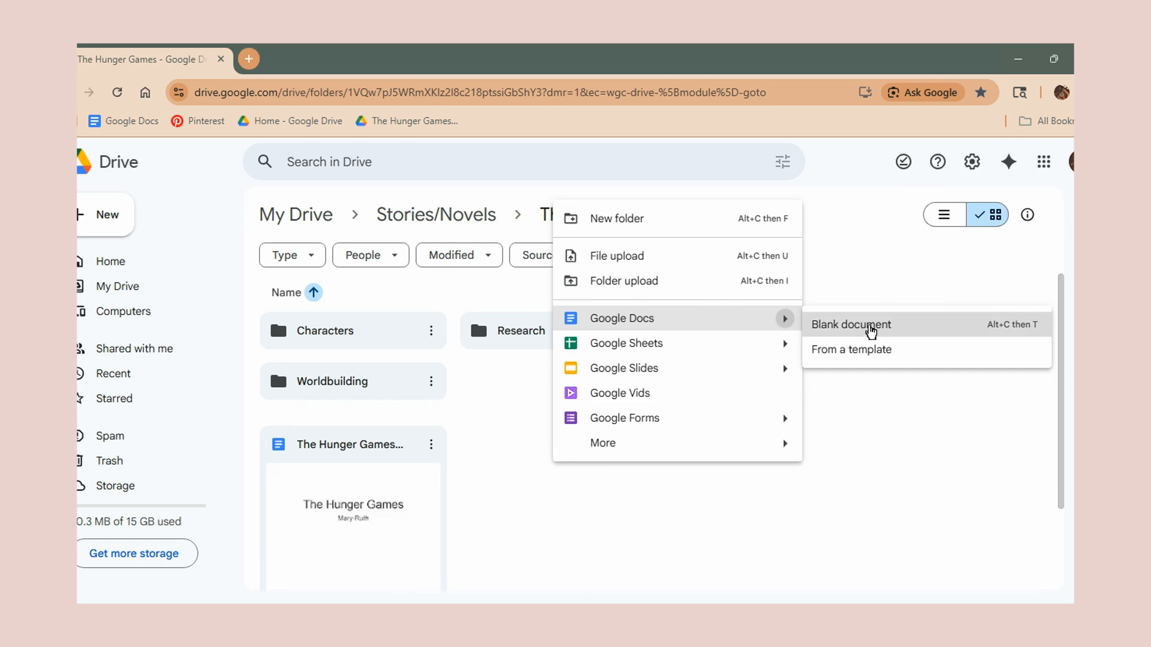
click(869, 329)
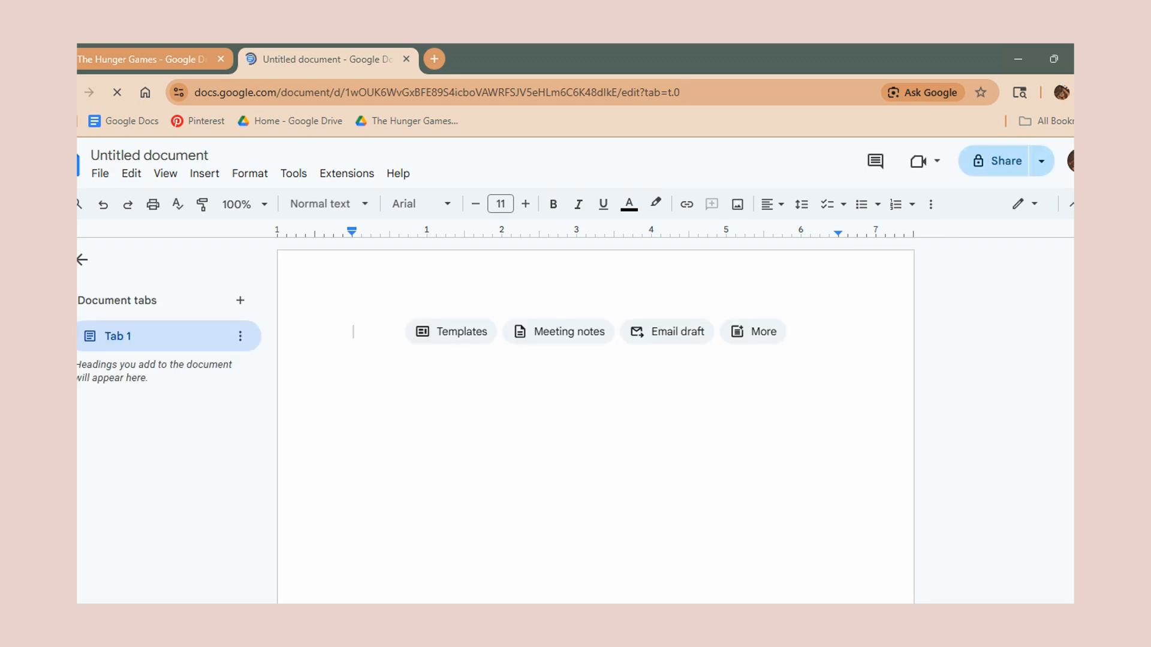
Write the title "One Bridge, Two Worlds" with a "By" line giving the author's name beneath it, correcting typos and capitalization.
text(One Bridge tow worlds)
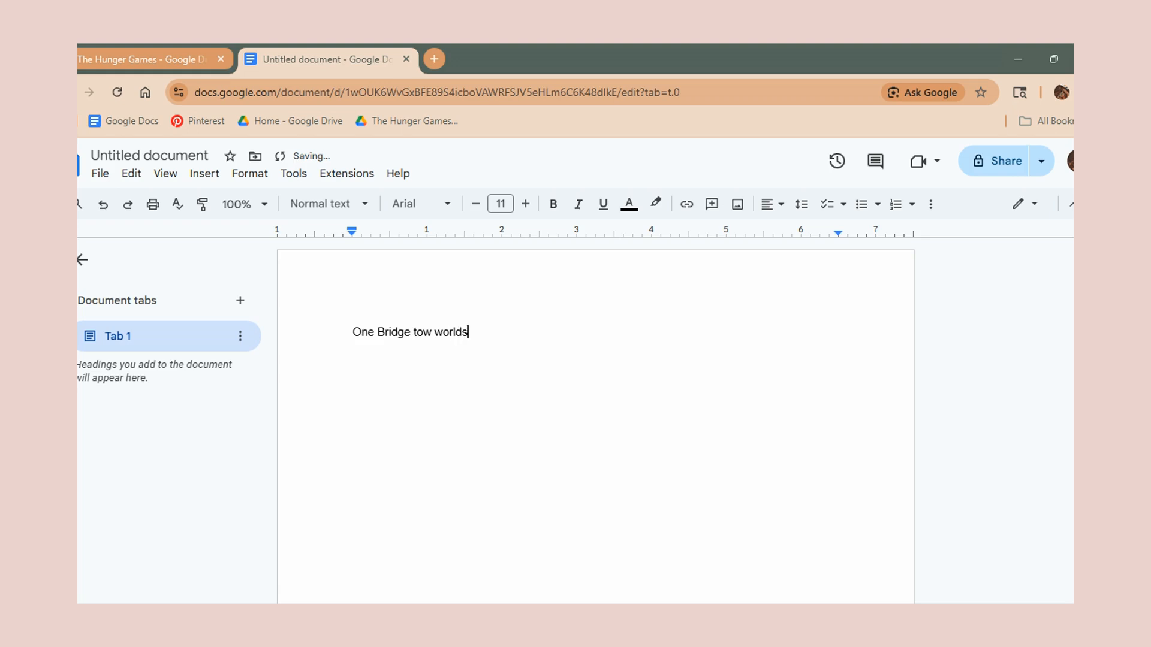
click(421, 332)
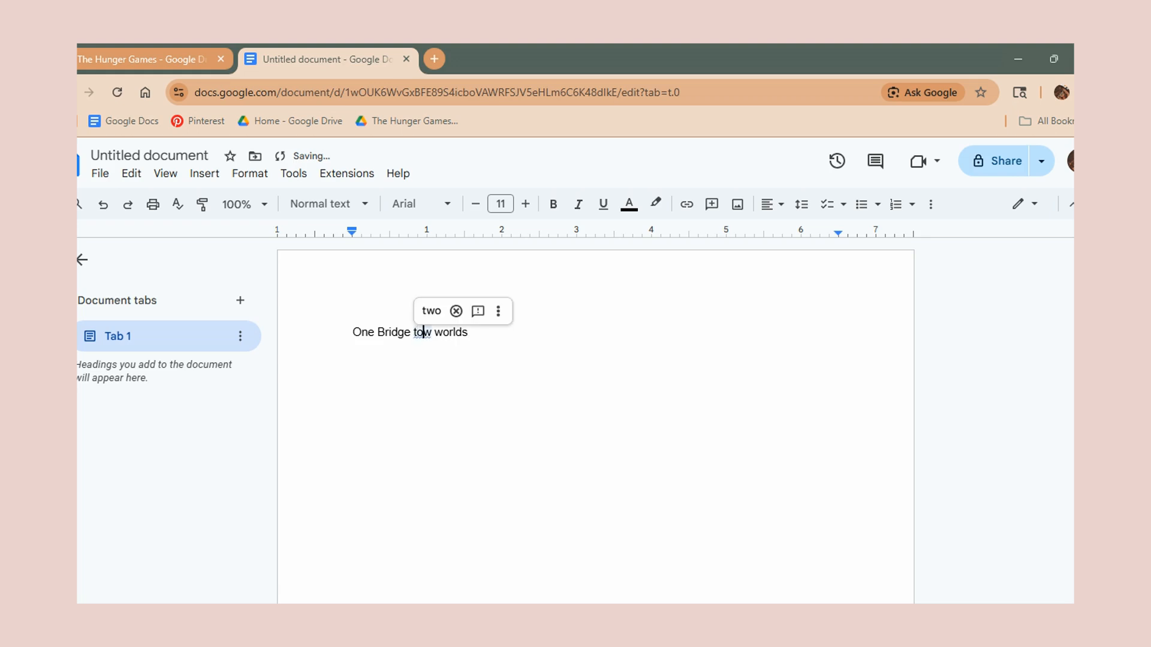
key(BackSpace)
text(o)
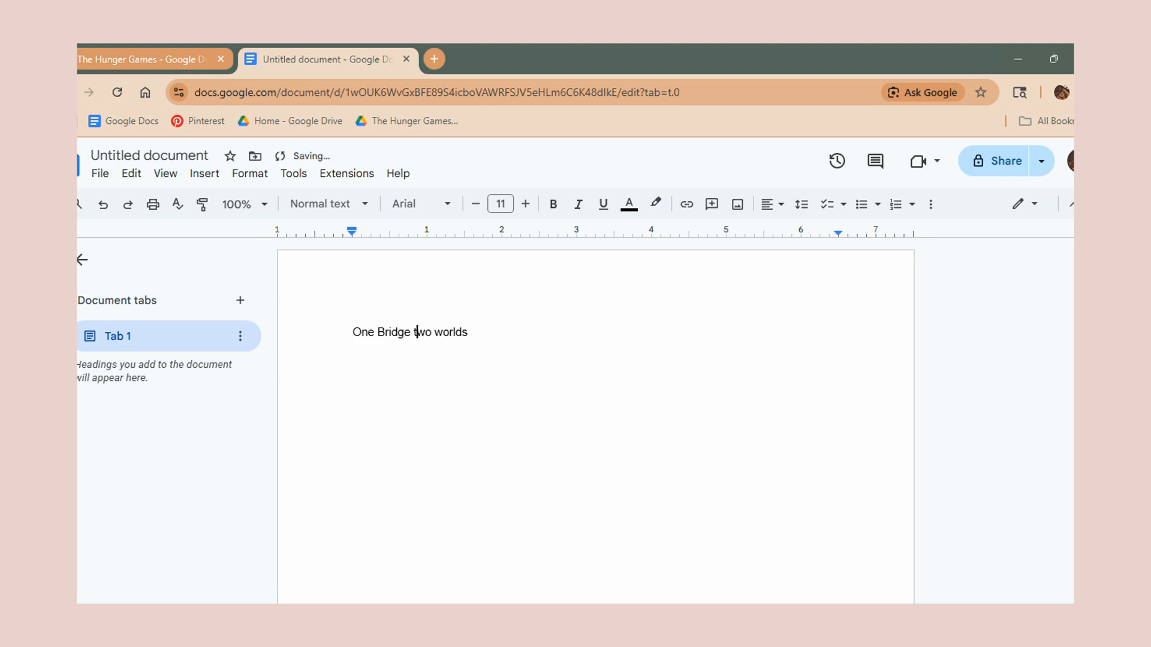
key(BackSpace)
text(T)
key(BackSpace)
text(W)
key(Left)
key(Left)
text(,)
text(B)
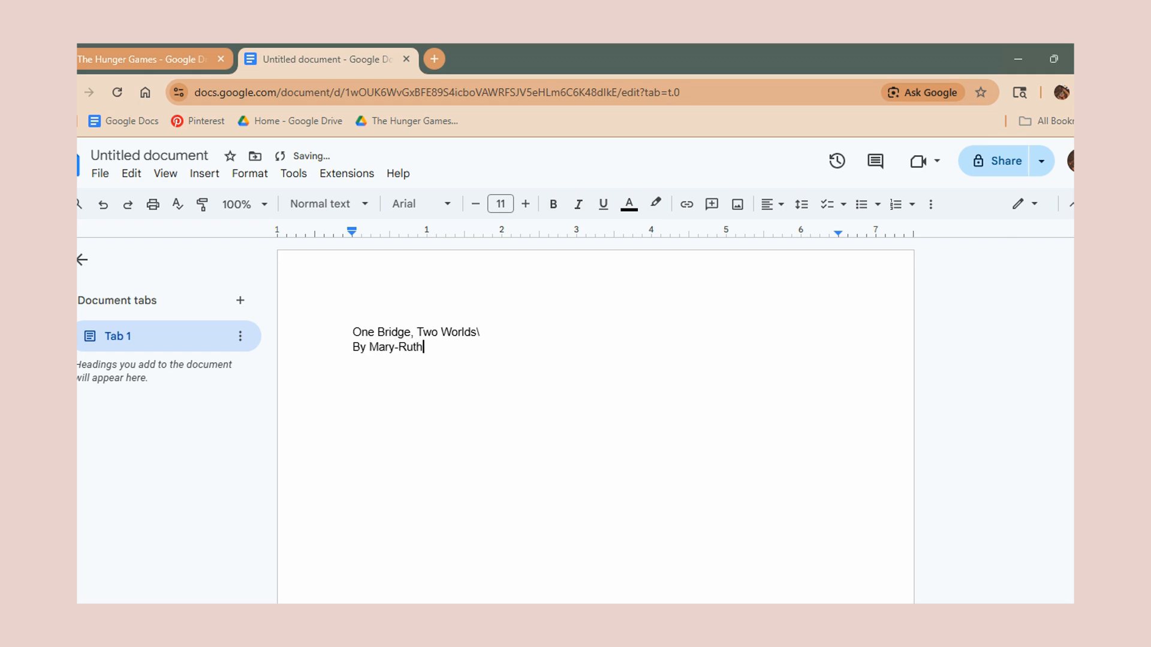
click(482, 333)
key(BackSpace)
Apply the Title style to "One Bridge, Two Worlds" and center it on the page.
drag(486, 331, 329, 331)
click(354, 209)
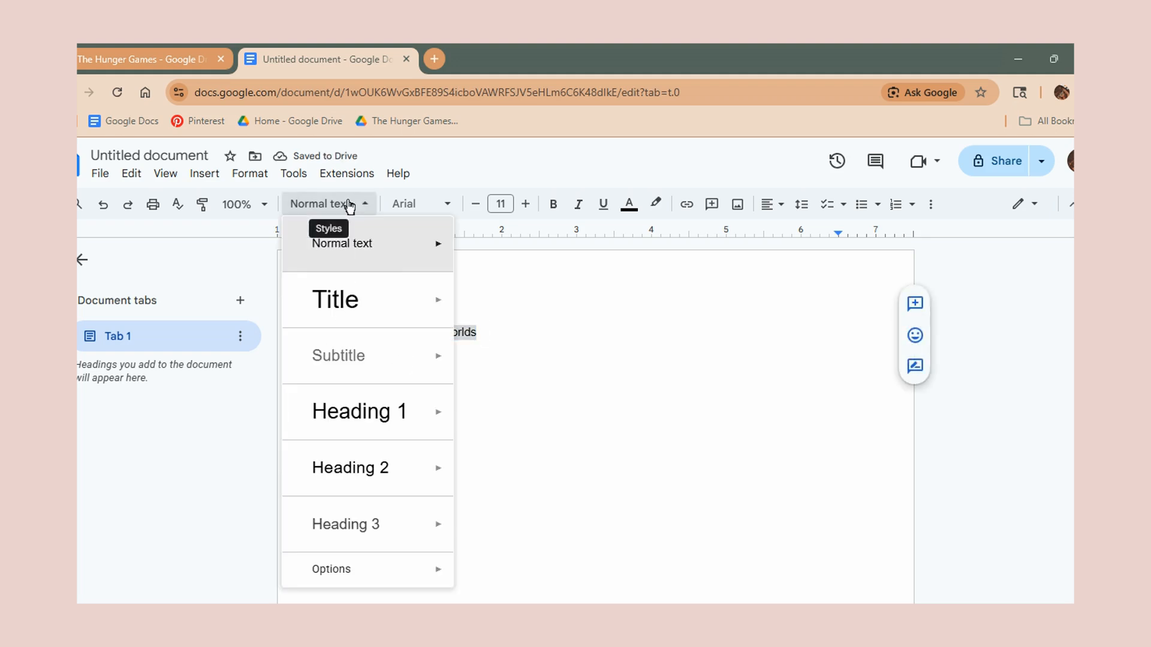
mouse_move(359, 412)
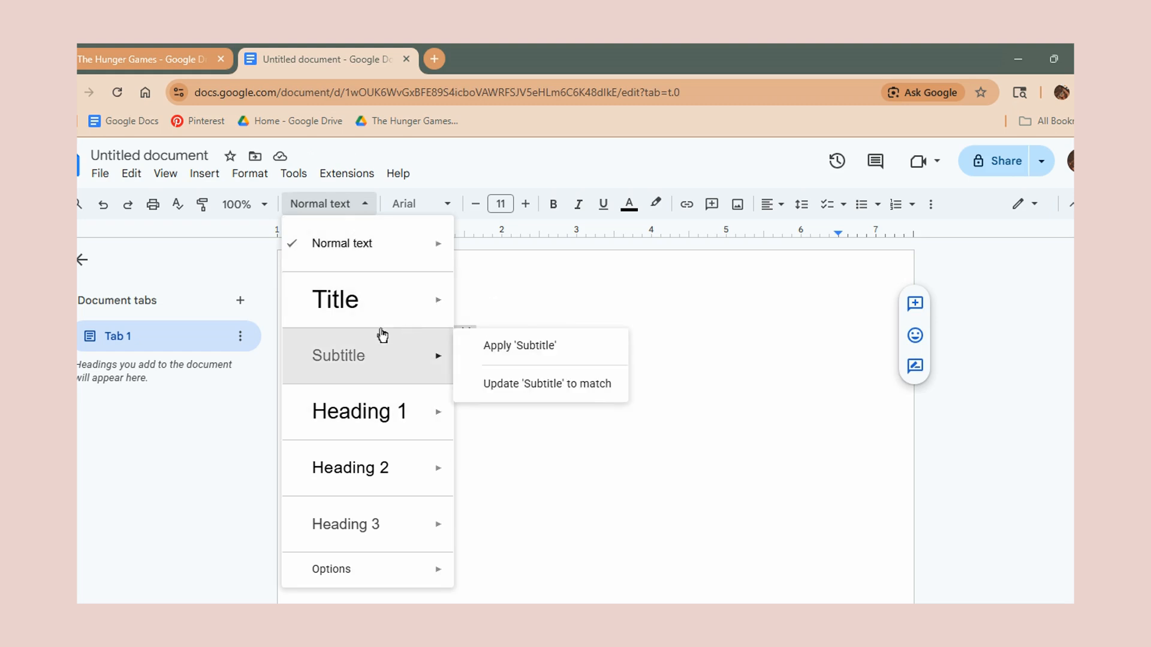
click(370, 315)
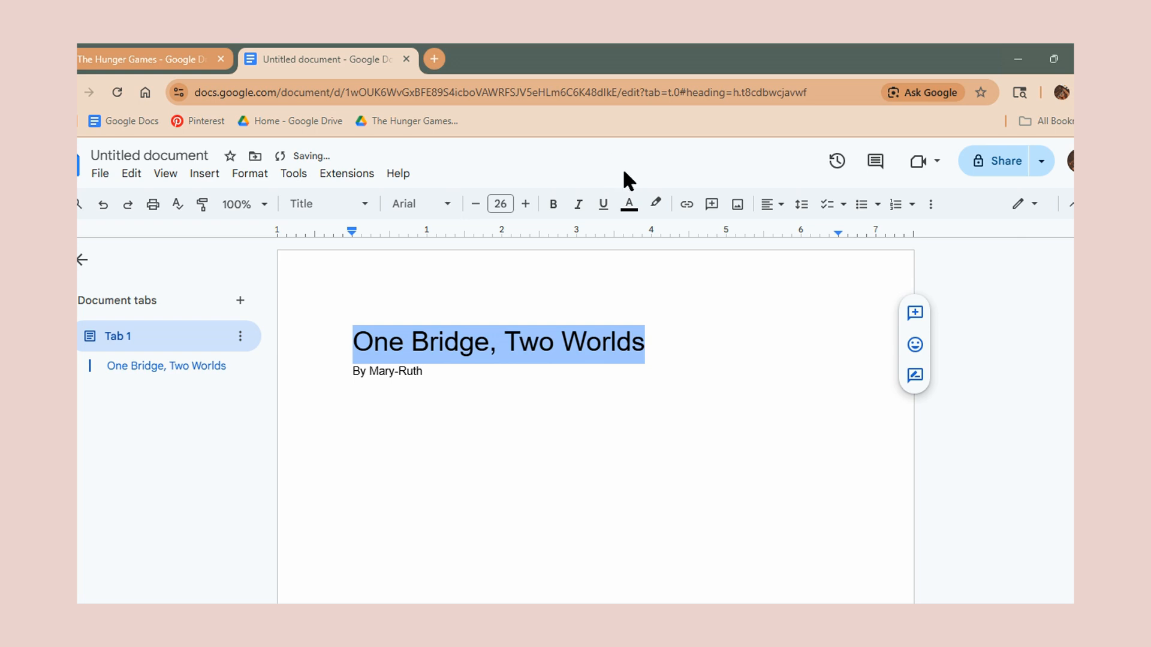
click(772, 204)
click(798, 233)
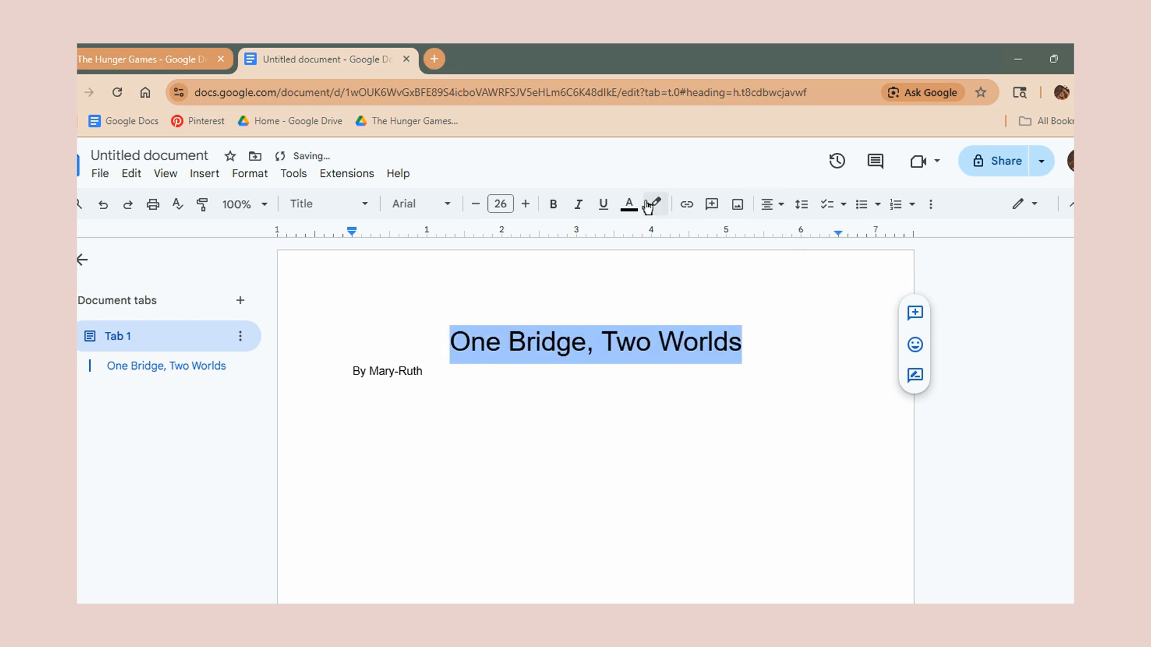
Try the Georgia font with bold formatting on the title.
click(416, 207)
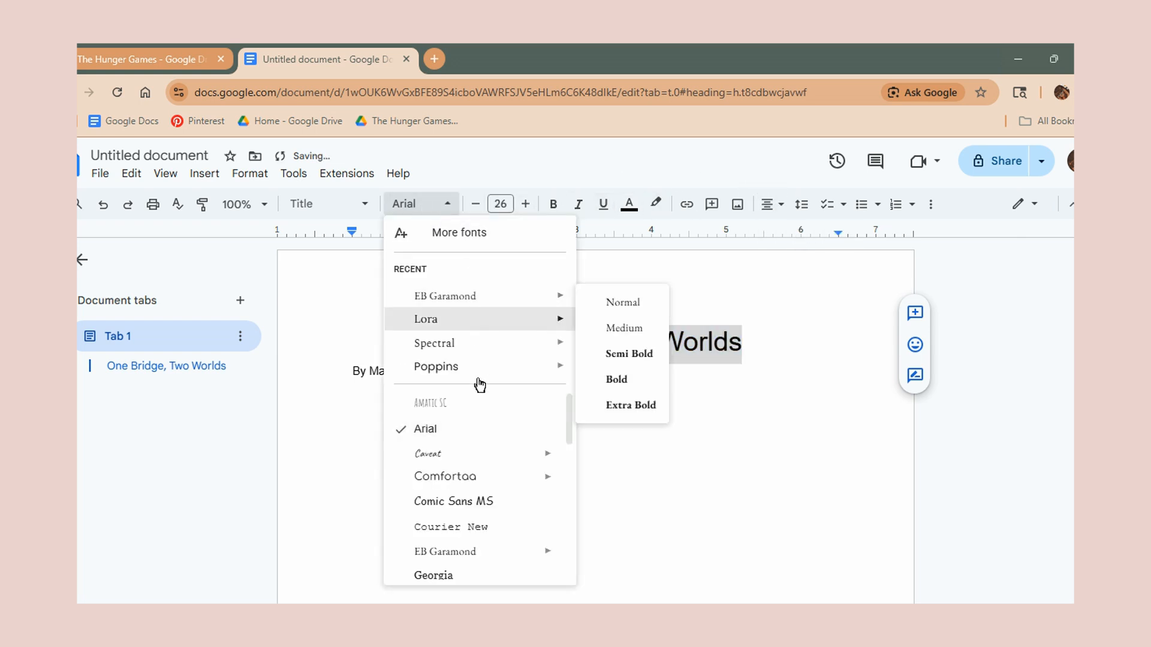
mouse_move(476, 330)
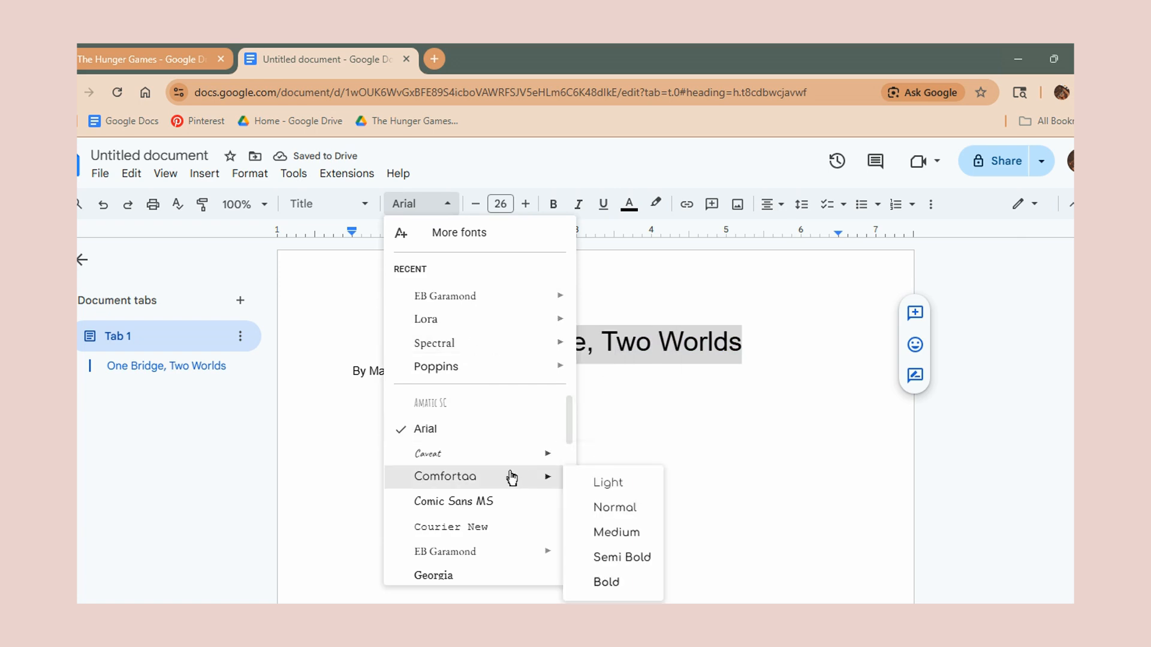
scroll(509, 485, down, 2)
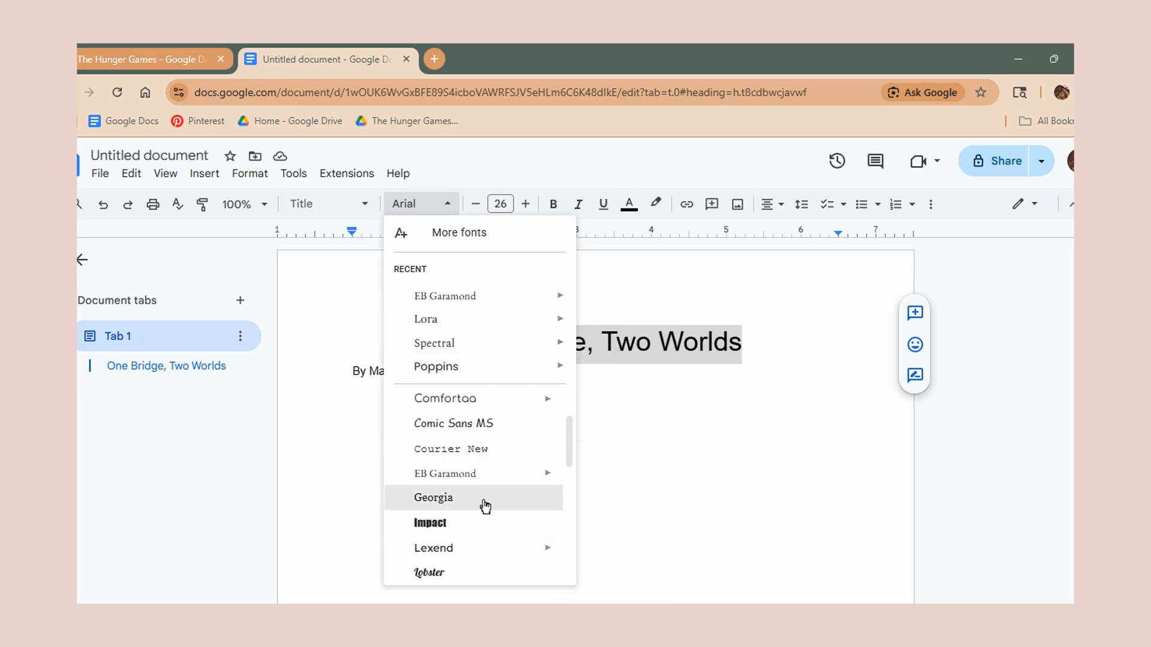
click(433, 498)
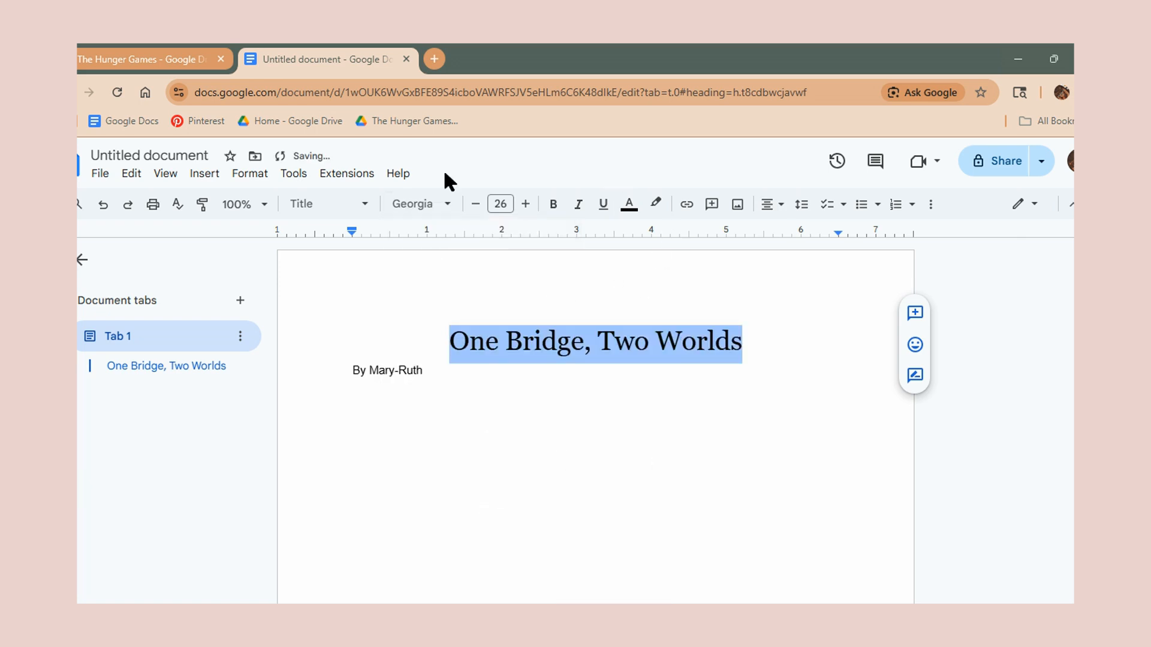
click(552, 205)
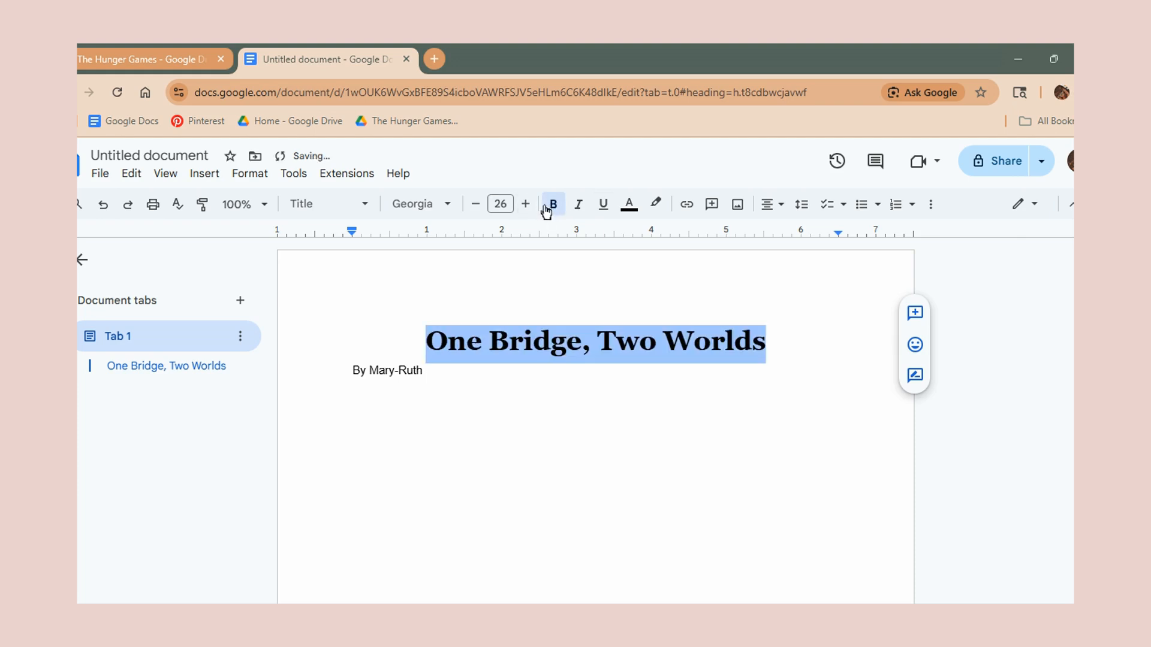
click(552, 206)
Set the title's font to Lora and make it bold.
click(420, 205)
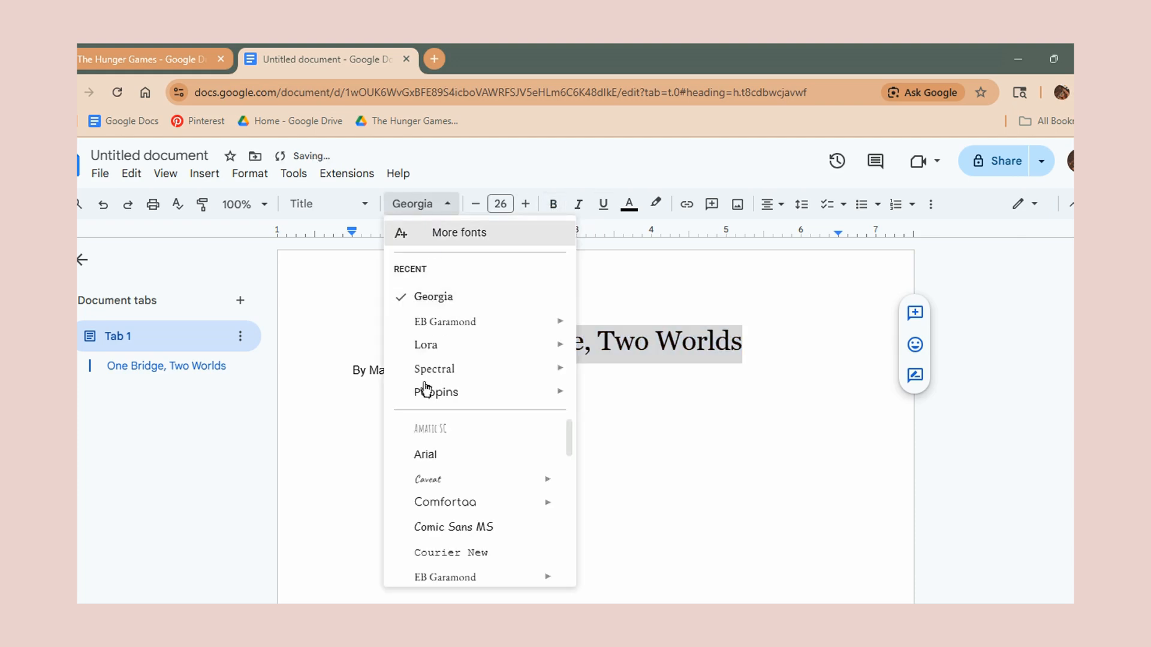
click(476, 358)
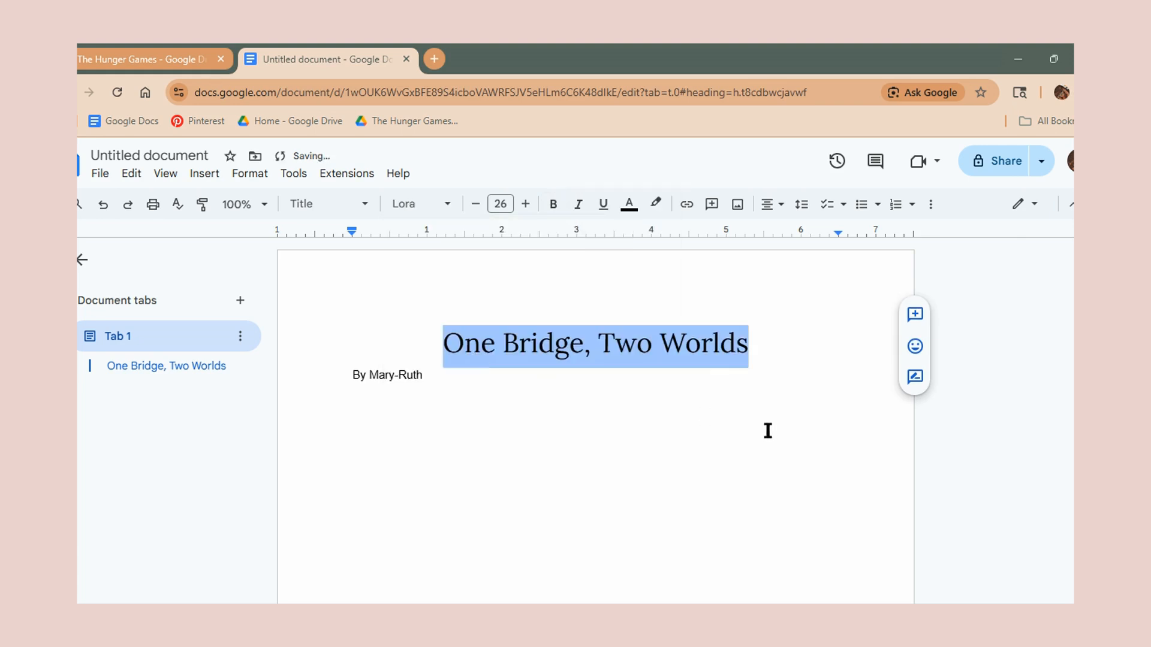
click(555, 205)
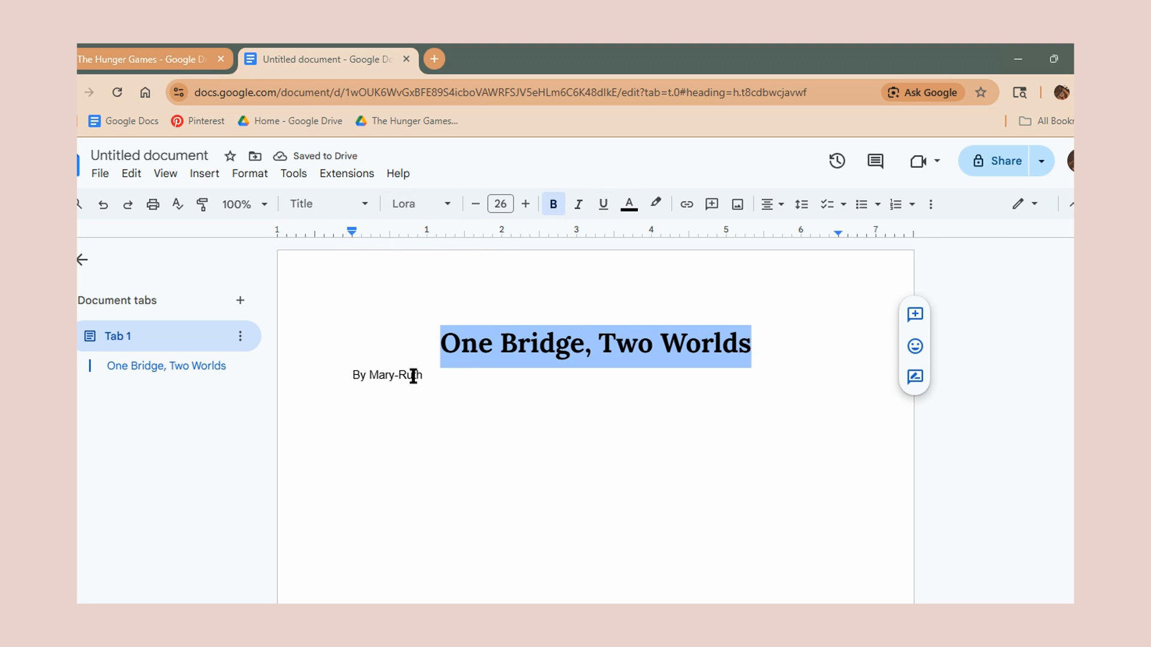
Apply the Subtitle style to the author line and set its text color to black.
drag(426, 377, 352, 378)
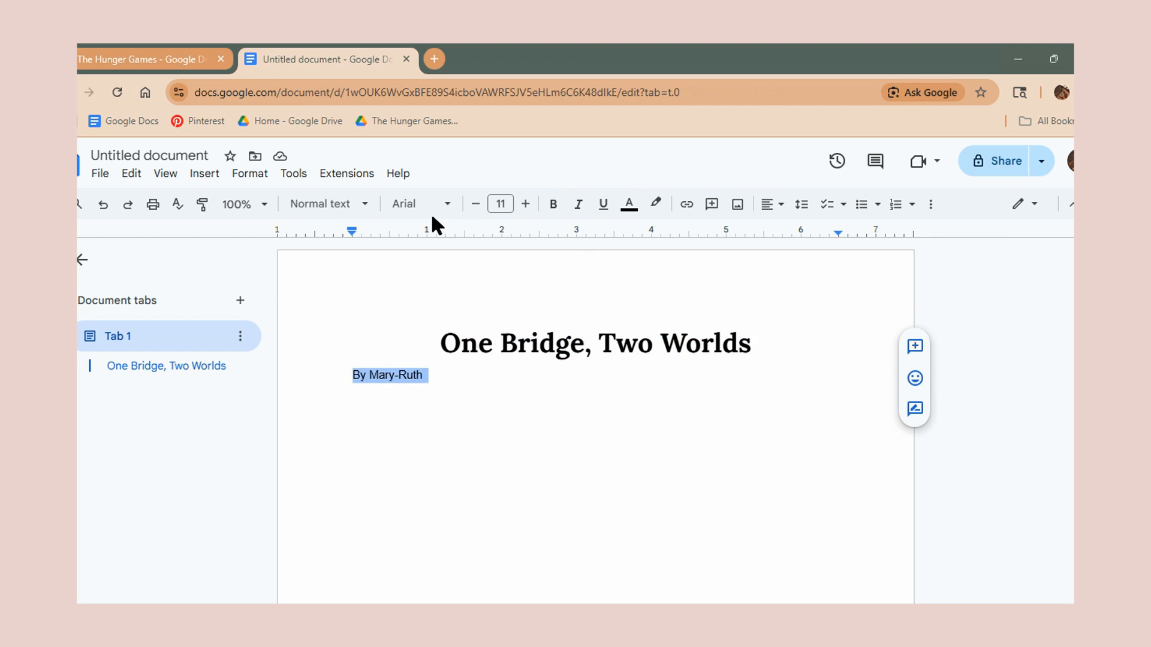
click(365, 205)
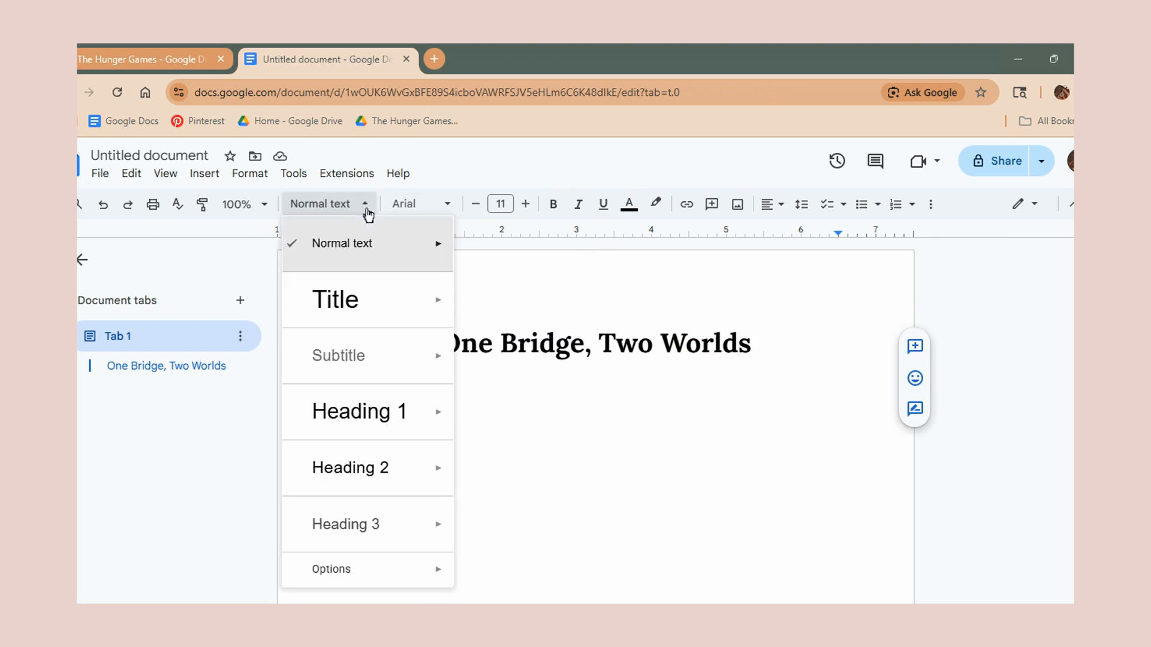
click(390, 361)
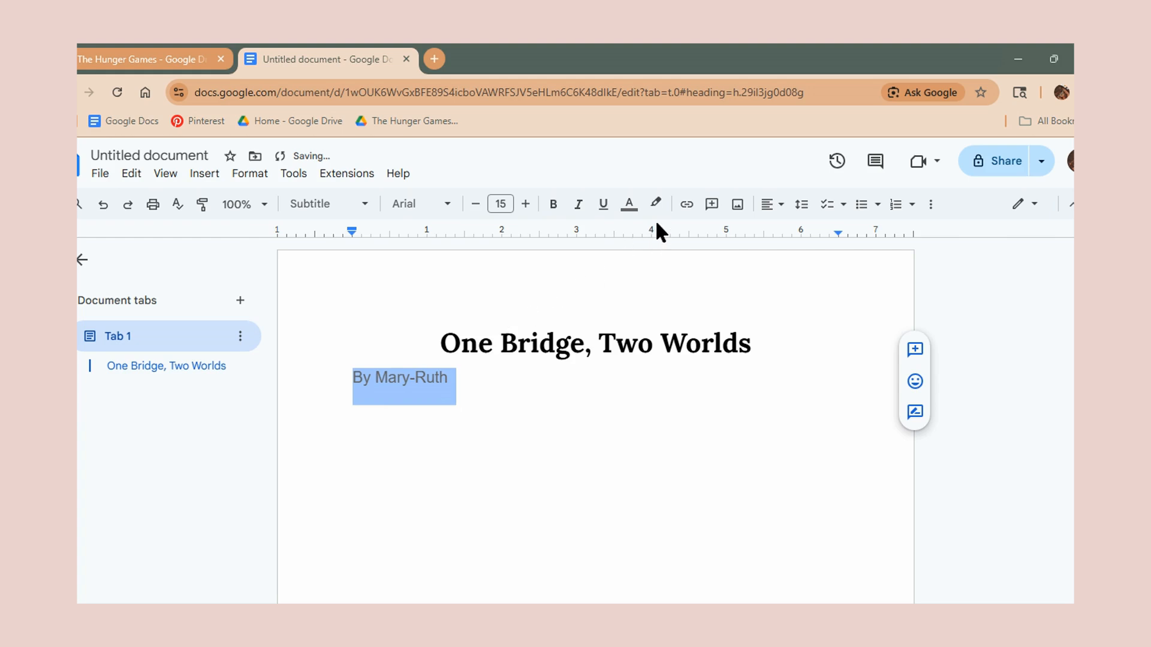
click(640, 210)
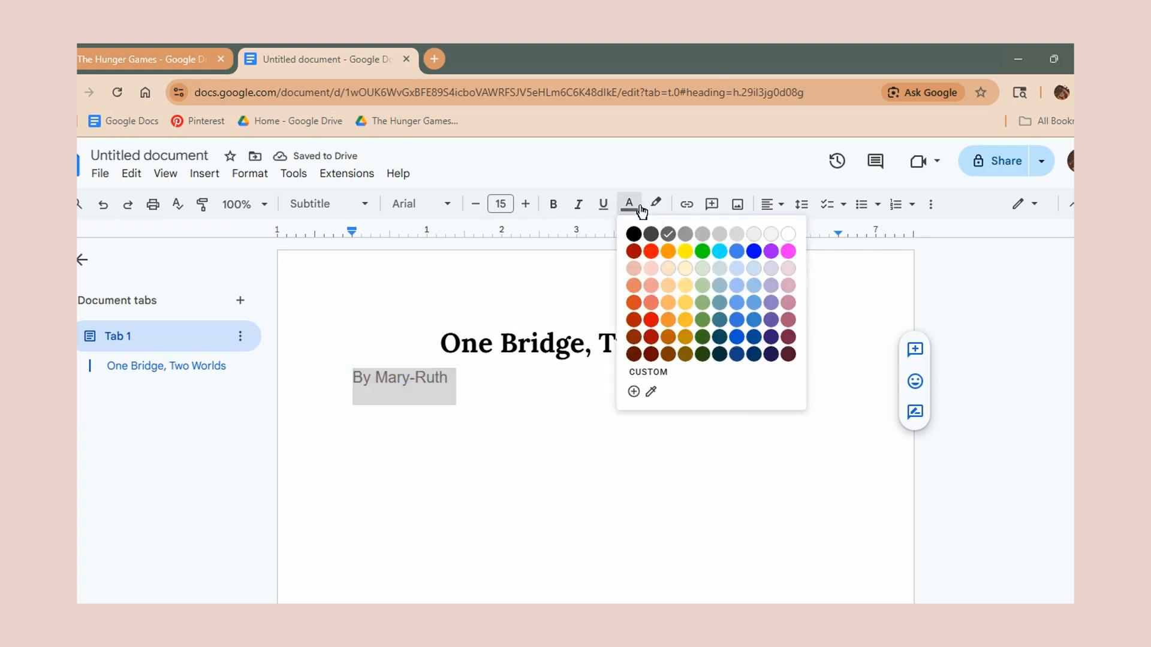
click(634, 250)
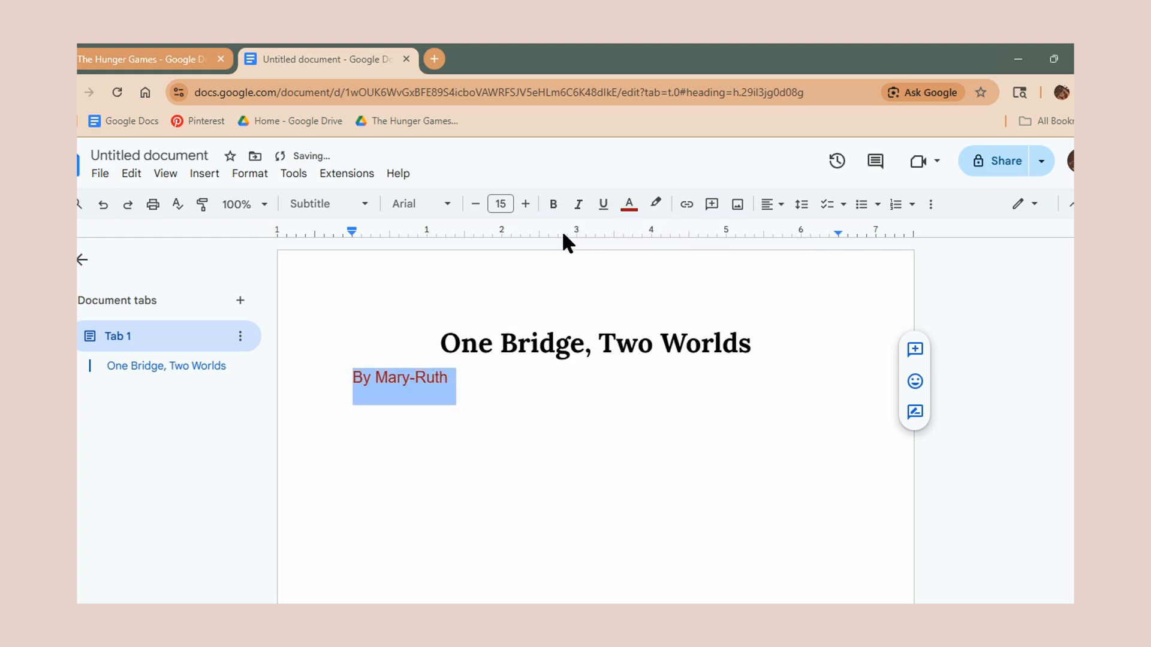
click(634, 204)
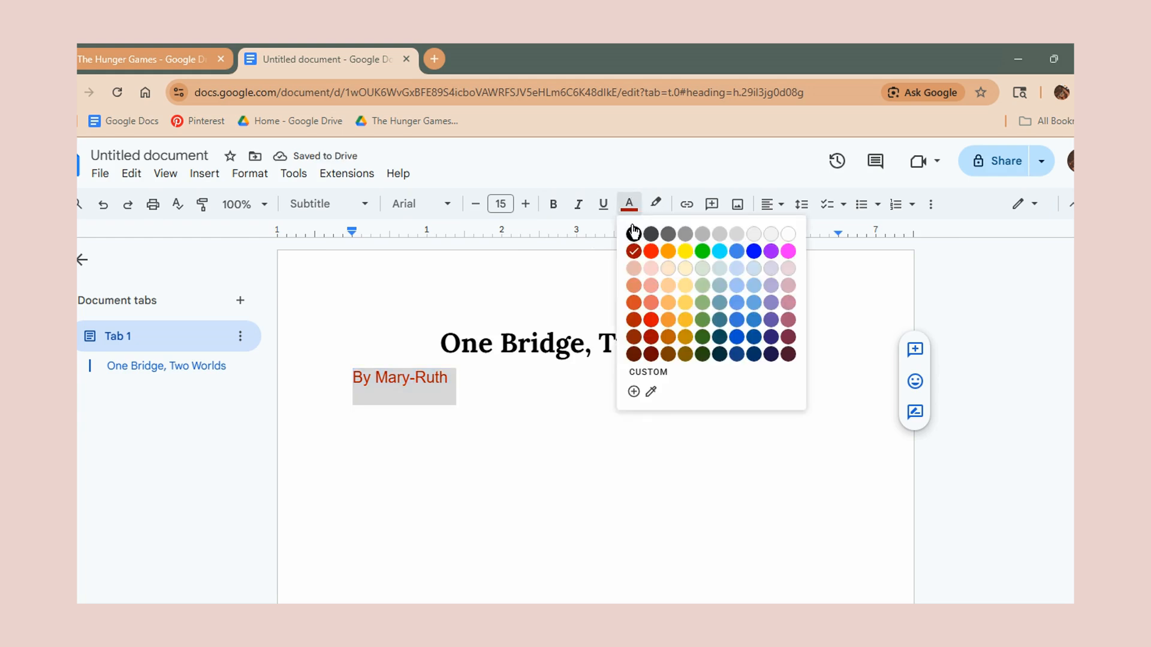
click(635, 233)
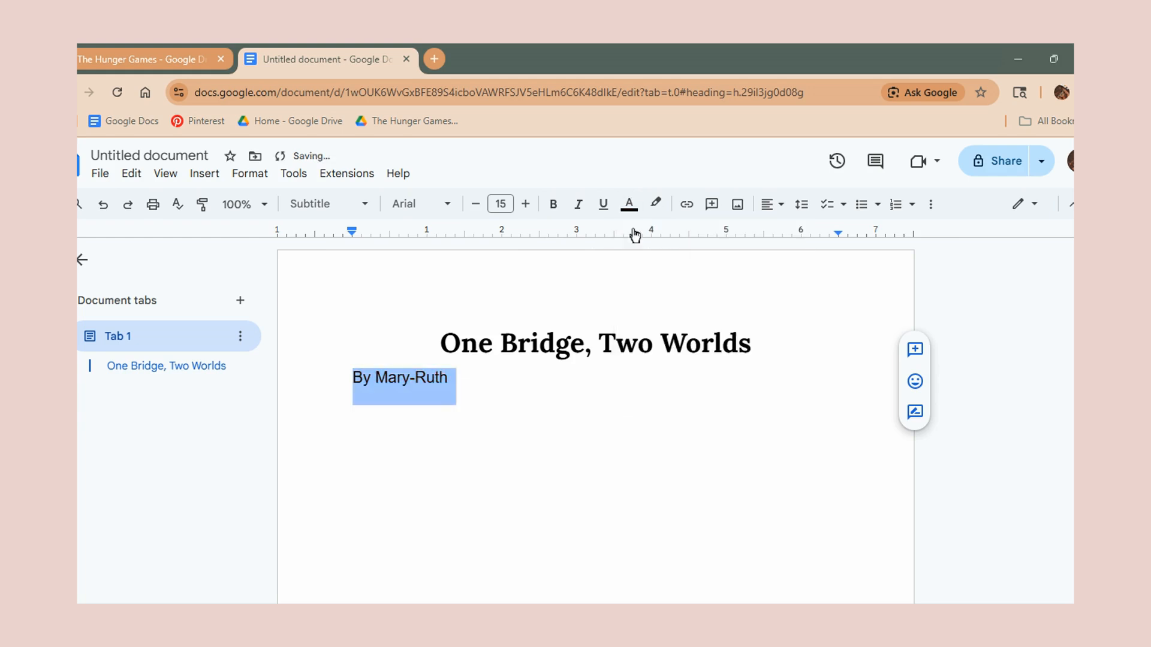
Set the author line's font to Lora and center it under the title.
click(450, 201)
mouse_move(504, 338)
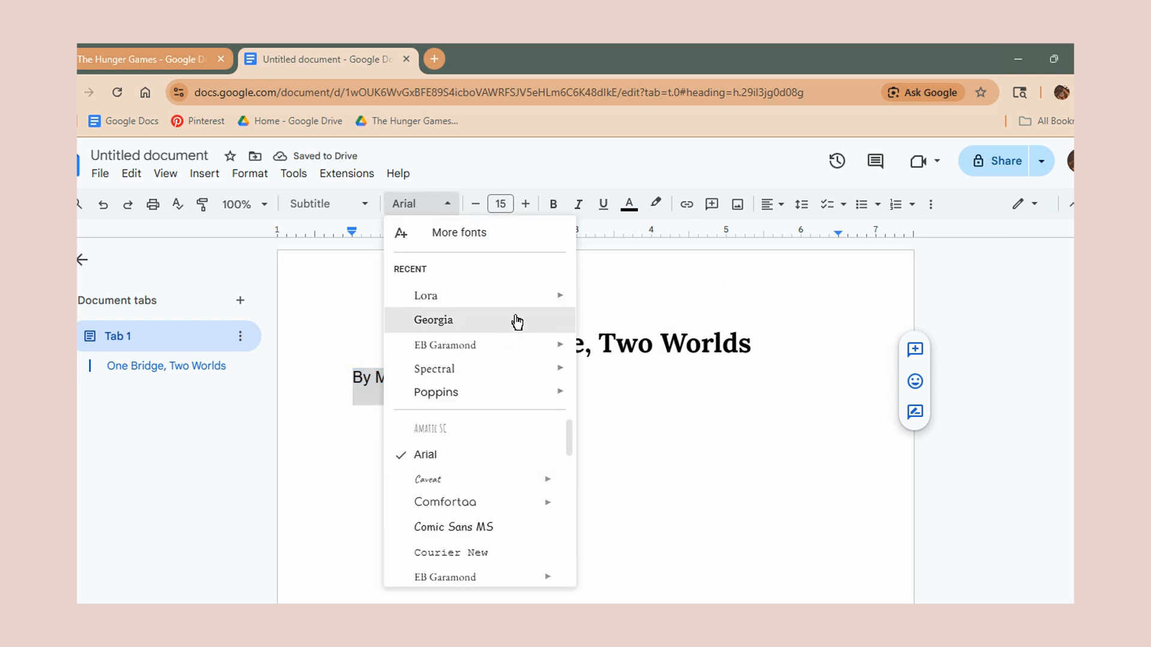
click(498, 300)
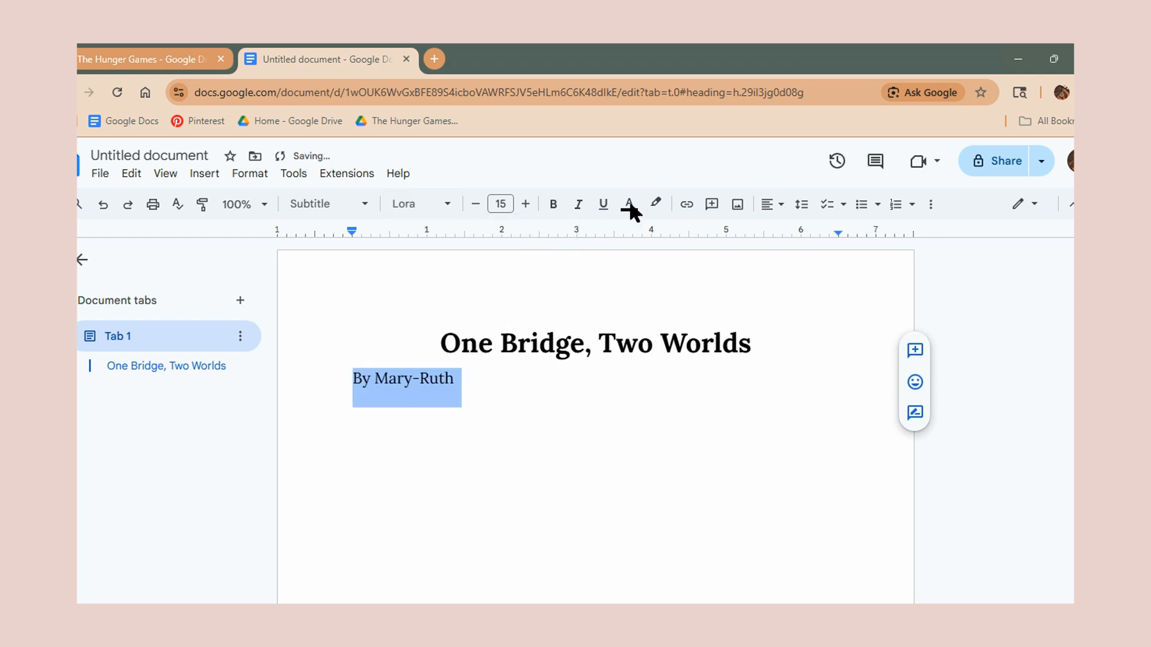
click(770, 205)
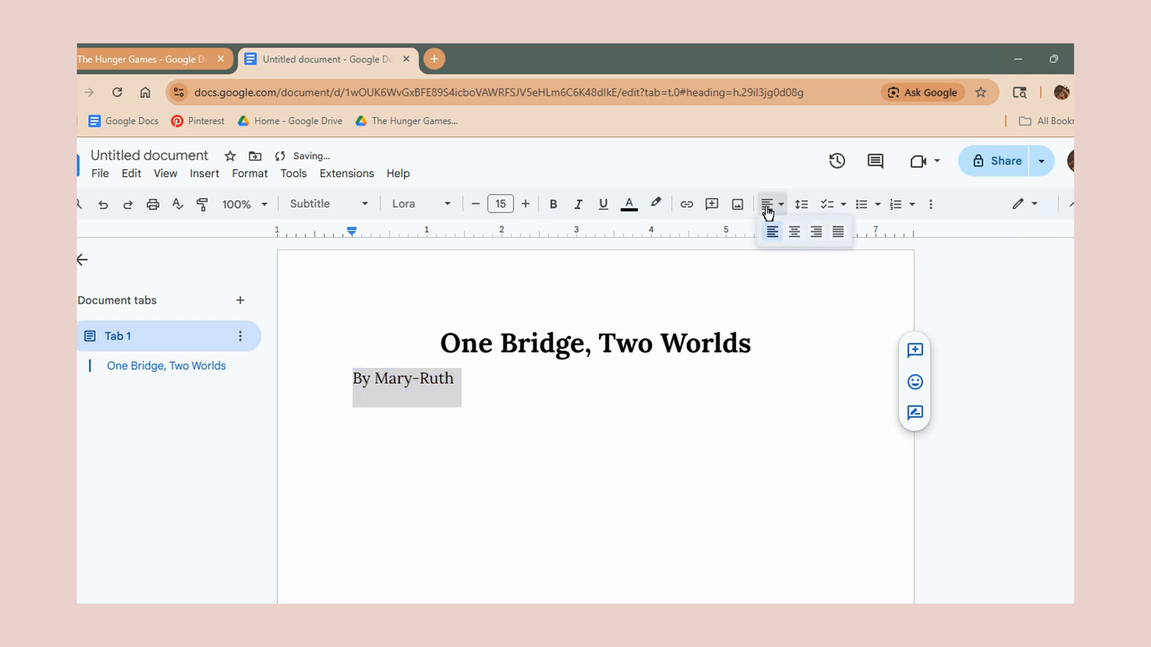
click(796, 242)
Update the Subtitle style to match the formatting of the author line.
click(346, 204)
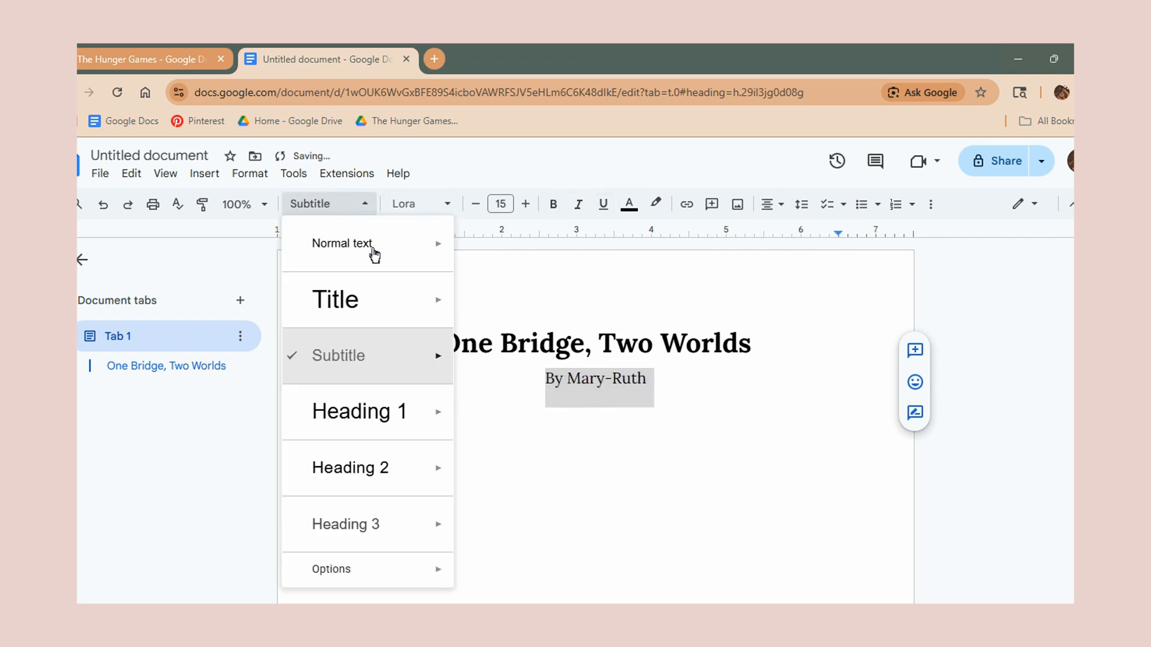
mouse_move(434, 376)
click(506, 389)
Update the Title style to match the bold Lora title and check it in the style list.
click(549, 355)
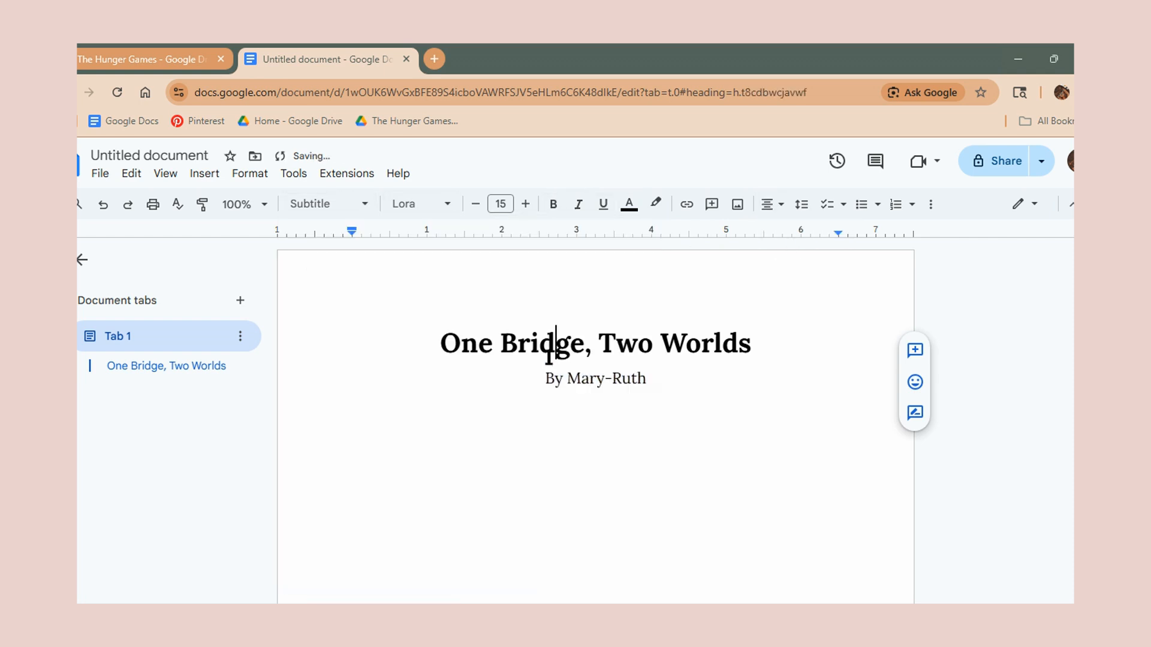
click(326, 204)
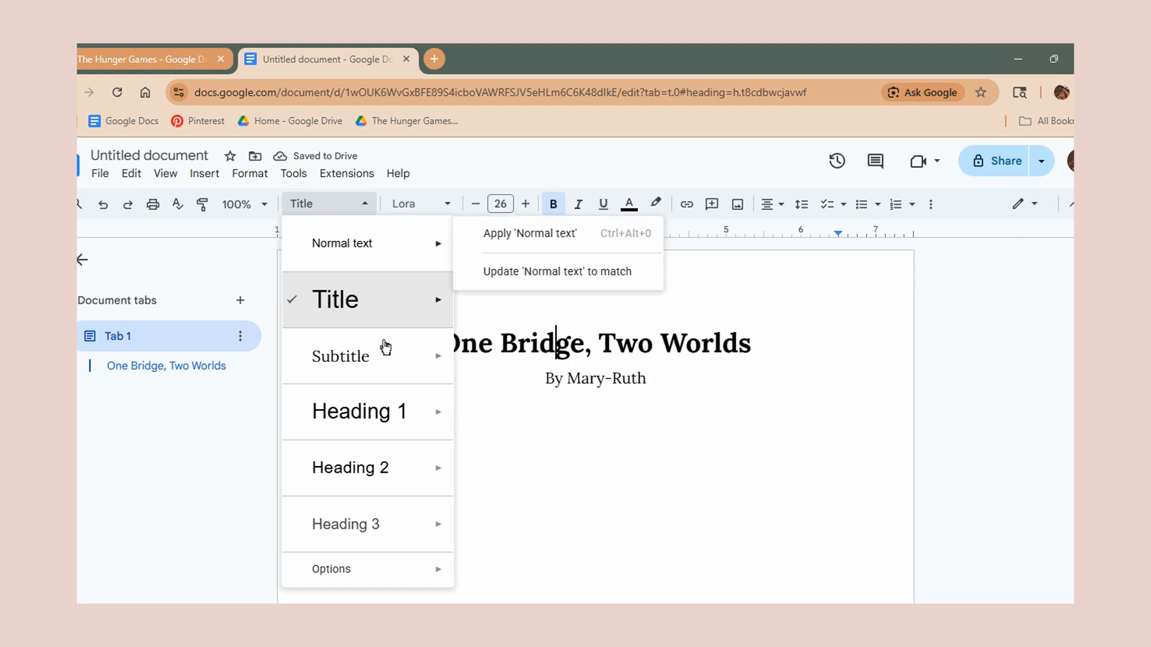
mouse_move(383, 312)
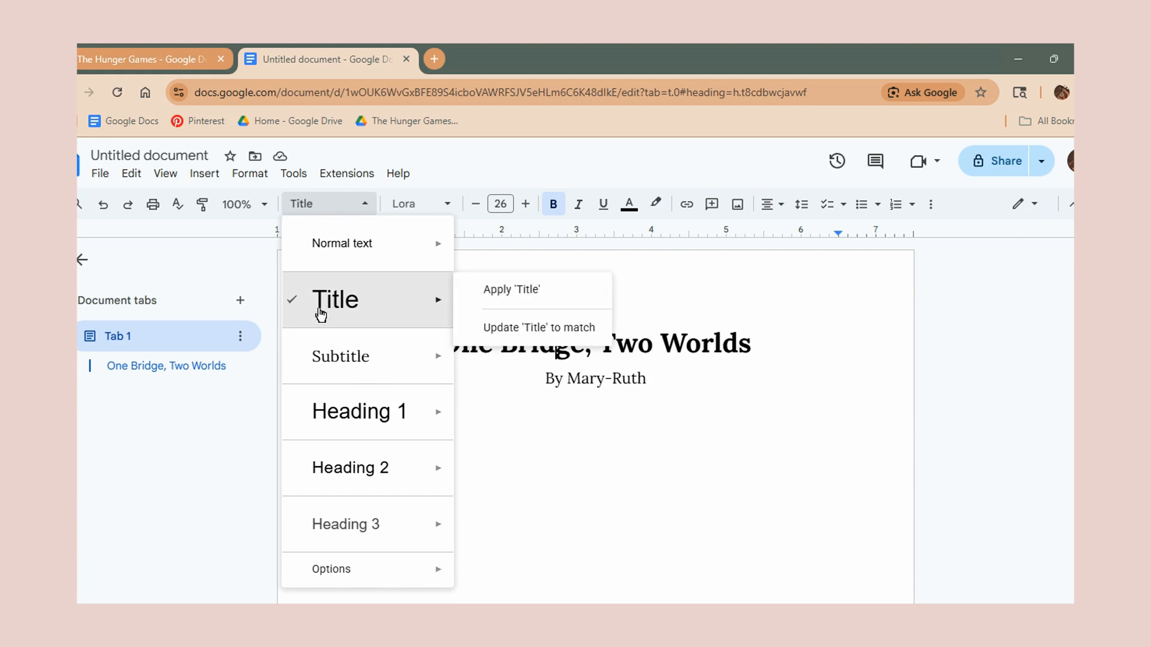
click(518, 328)
click(355, 204)
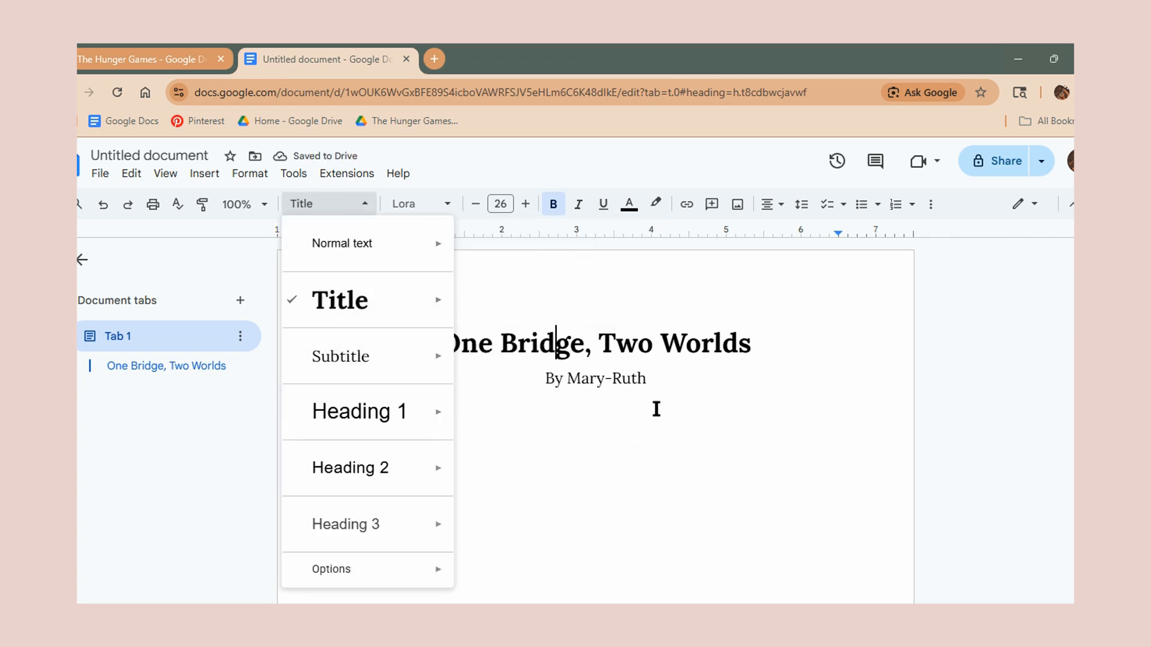
Insert five blank lines above the title to move it down the title page.
click(656, 410)
click(443, 344)
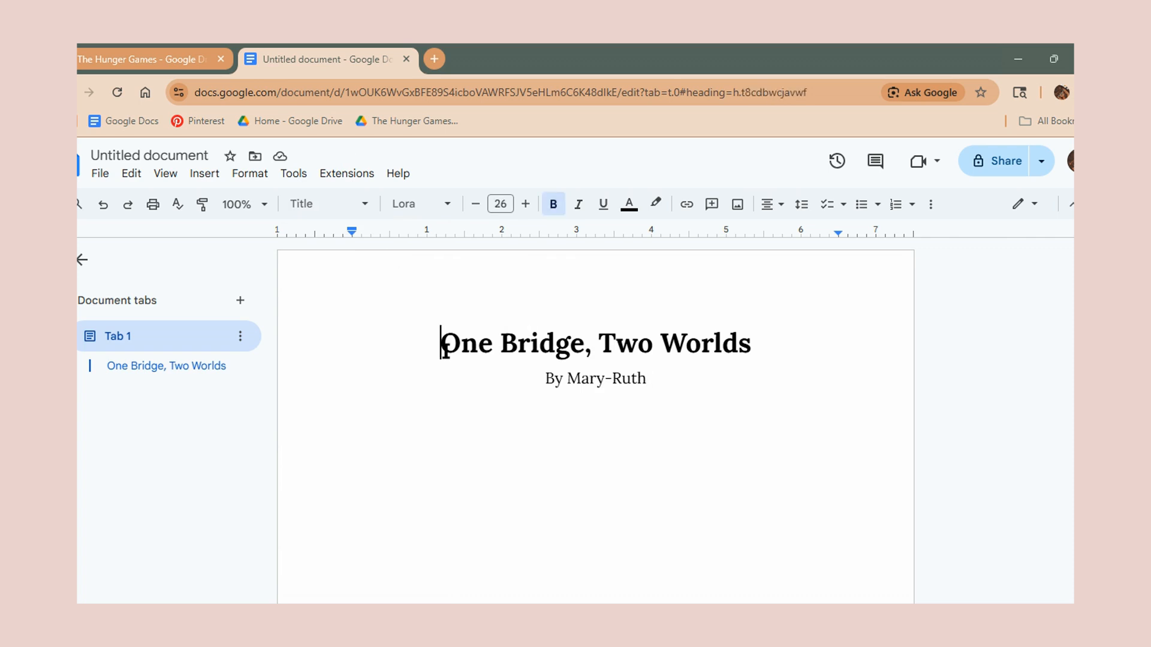
key(Return)
key(Return)
key(Return)
key(Return)
key(Return)
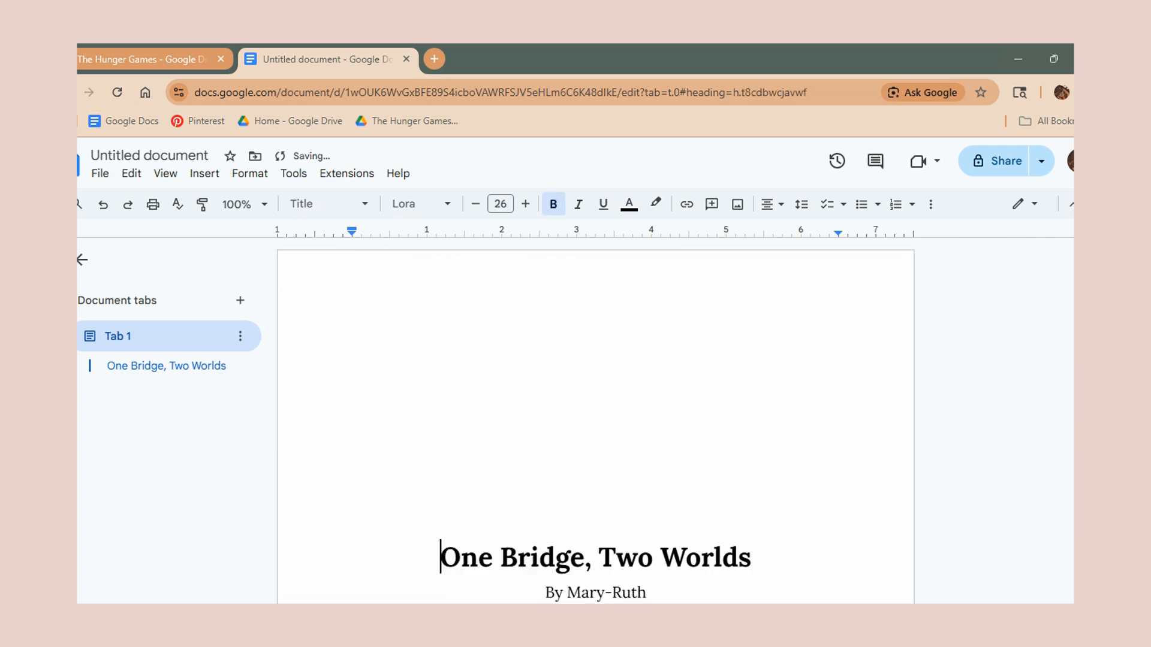
Insert a next-page section break after the author line.
scroll(506, 321, down, 5)
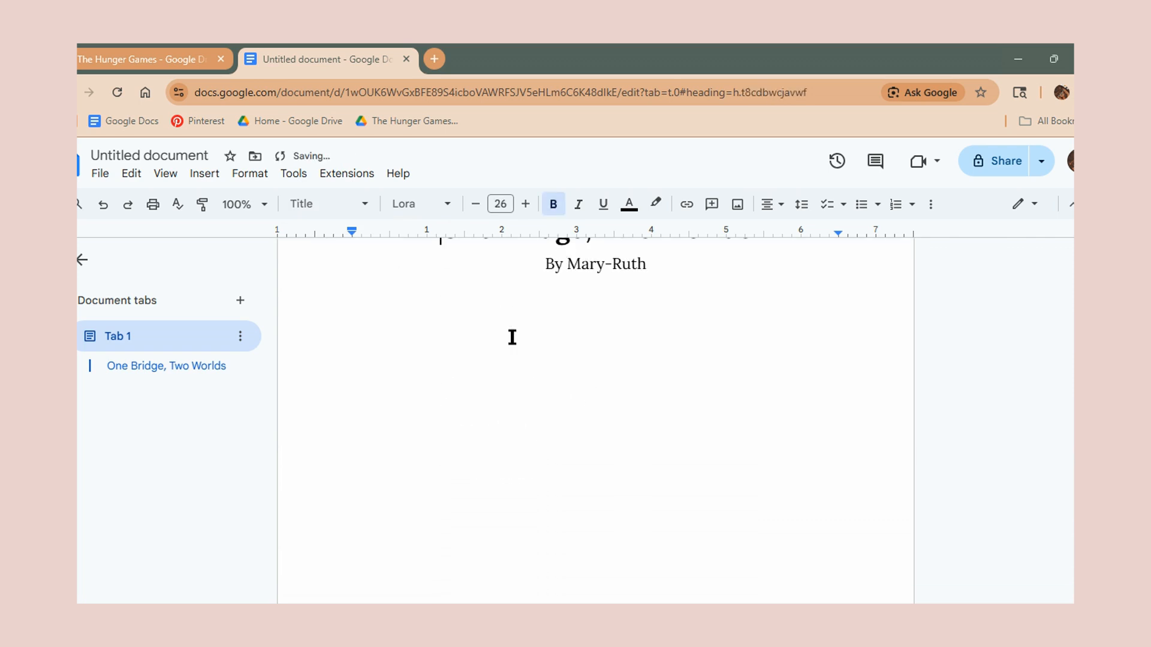
scroll(513, 337, up, 2)
click(676, 341)
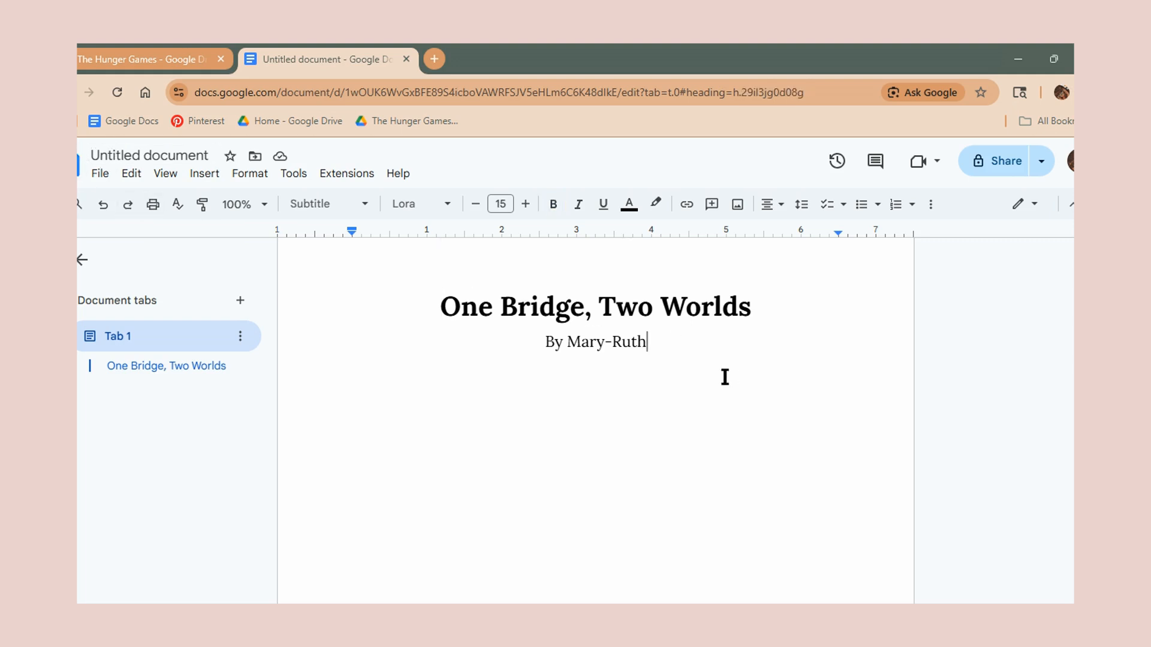
click(206, 173)
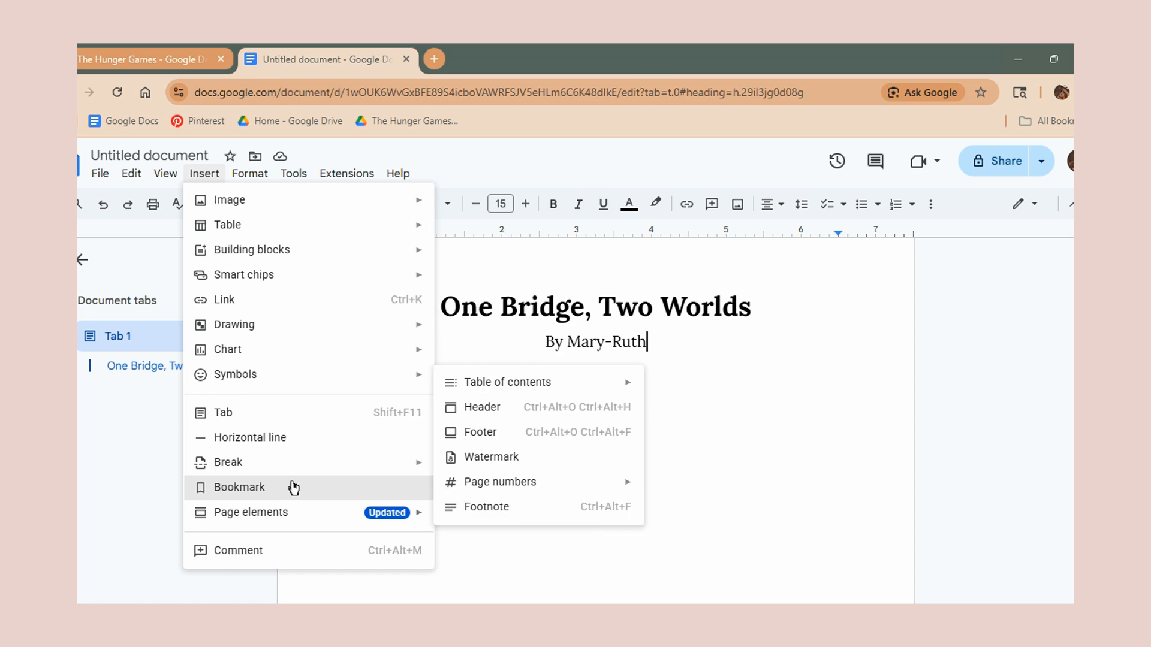
mouse_move(419, 477)
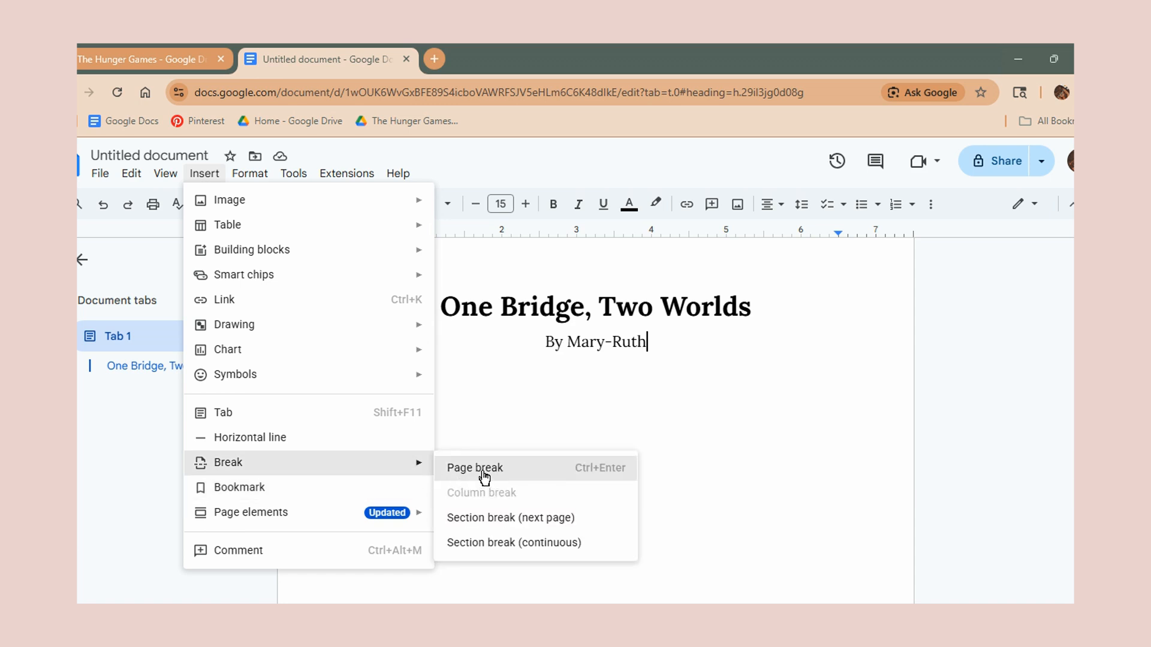
click(556, 519)
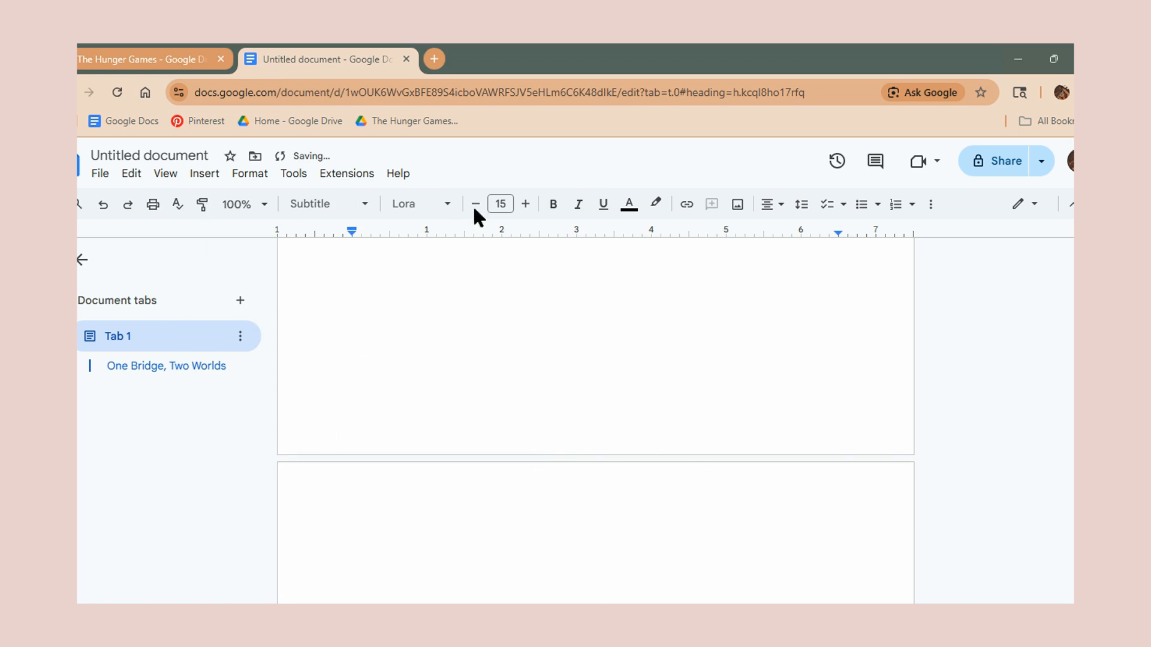
Apply the Heading 1 style to the first line of the new page and center it.
click(328, 205)
click(392, 428)
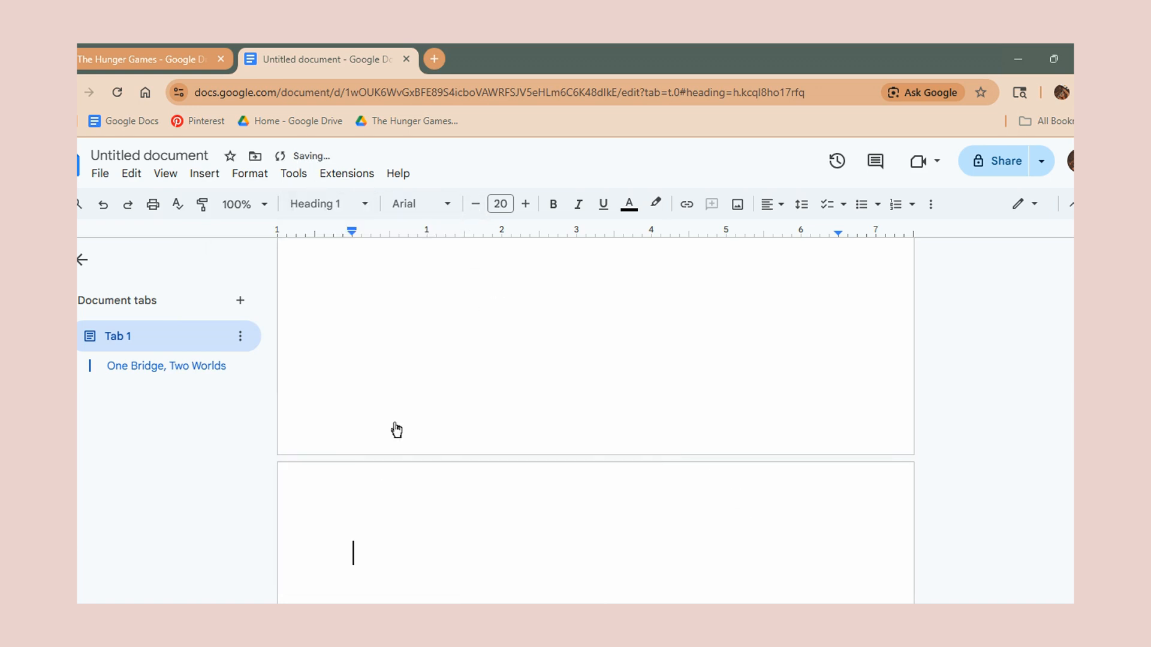
click(767, 212)
scroll(671, 385, down, 3)
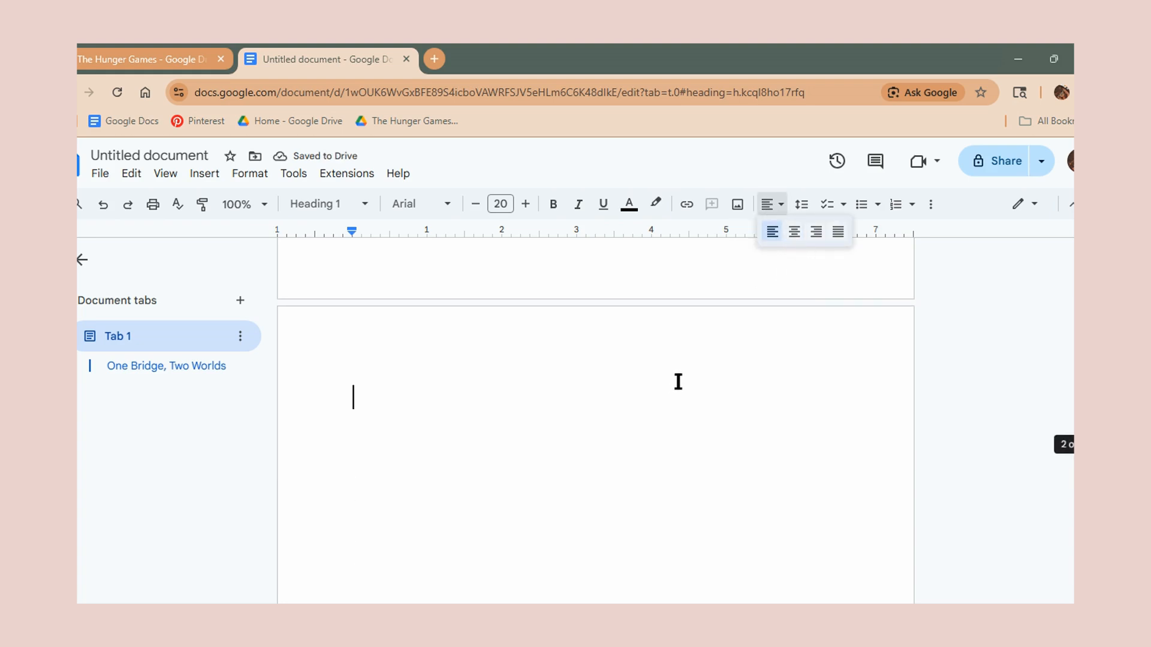
click(795, 234)
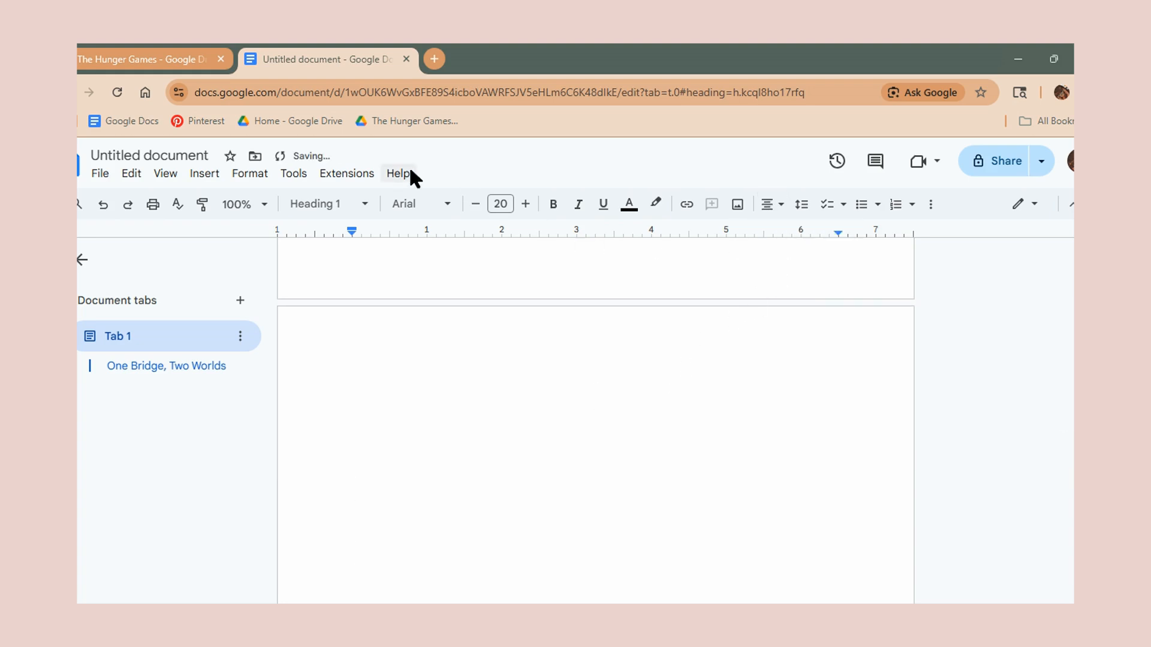
Set the heading line's font to bold Lora and enter "Chapter 1: chapter title".
click(424, 205)
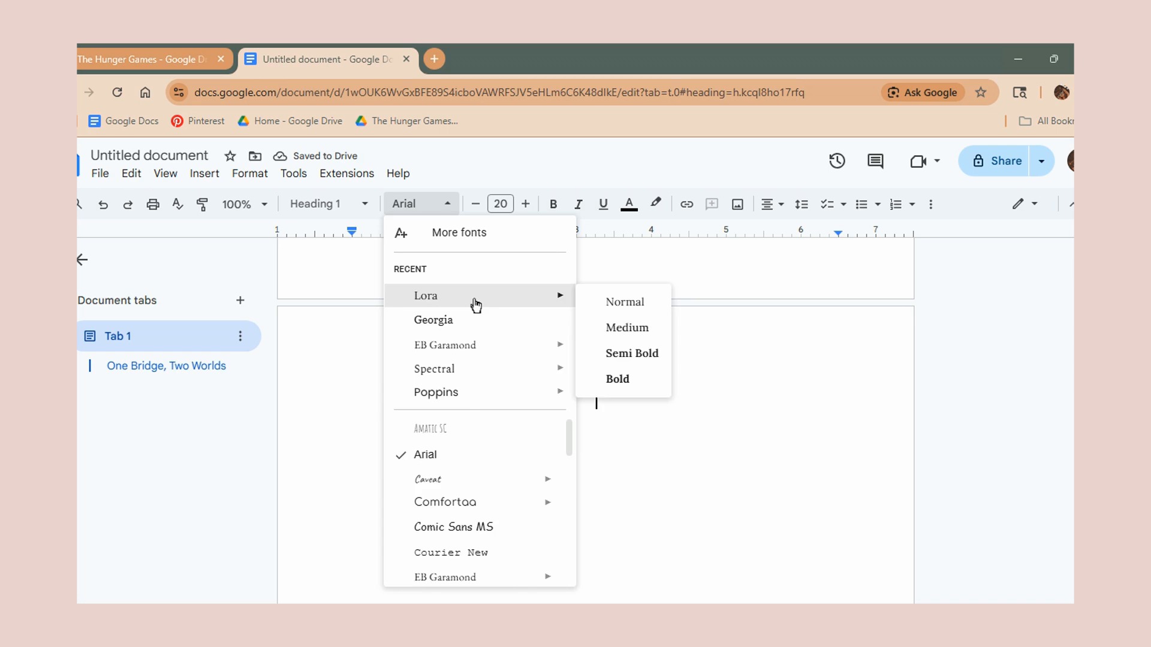
click(475, 303)
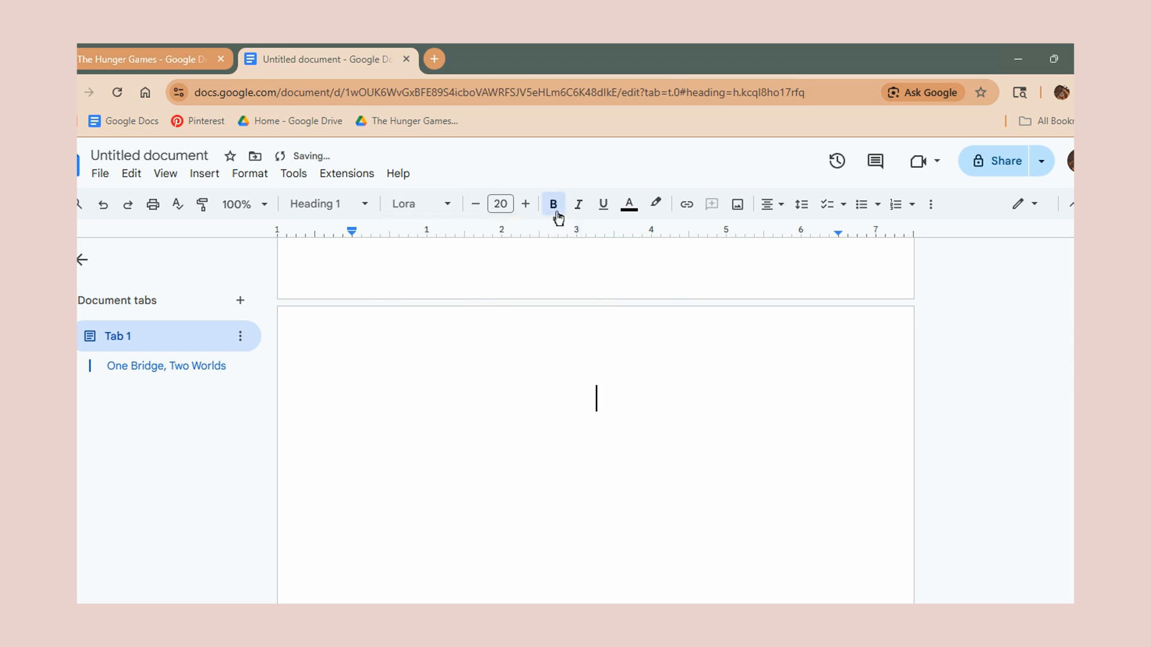
text(Chap)
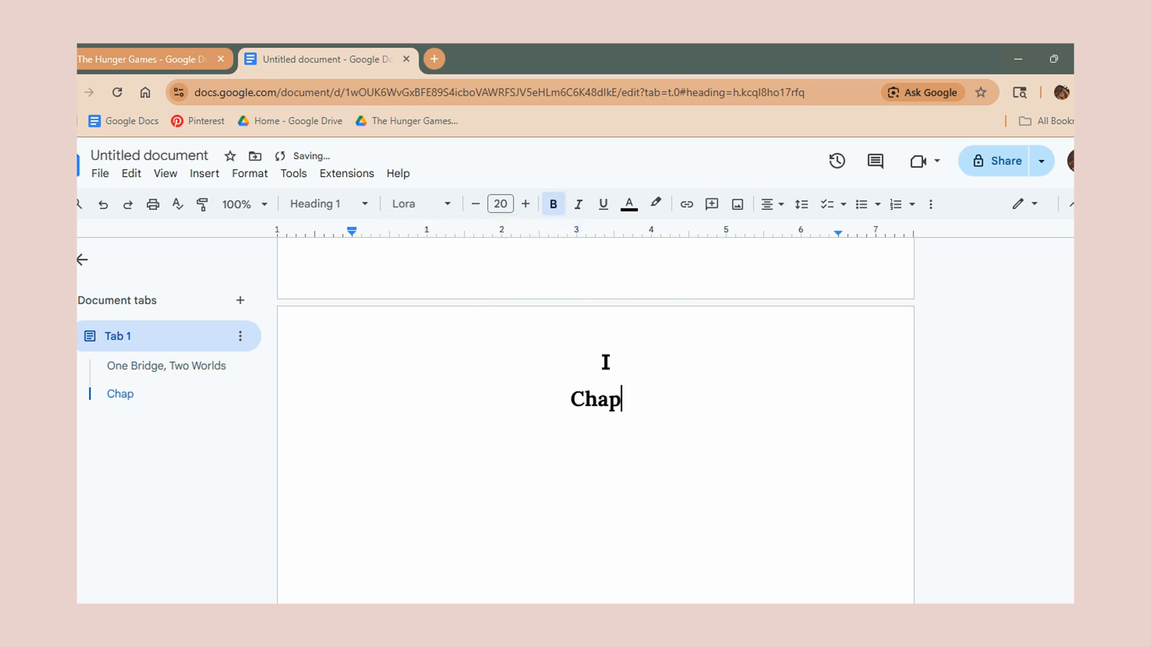
text(ter 1)
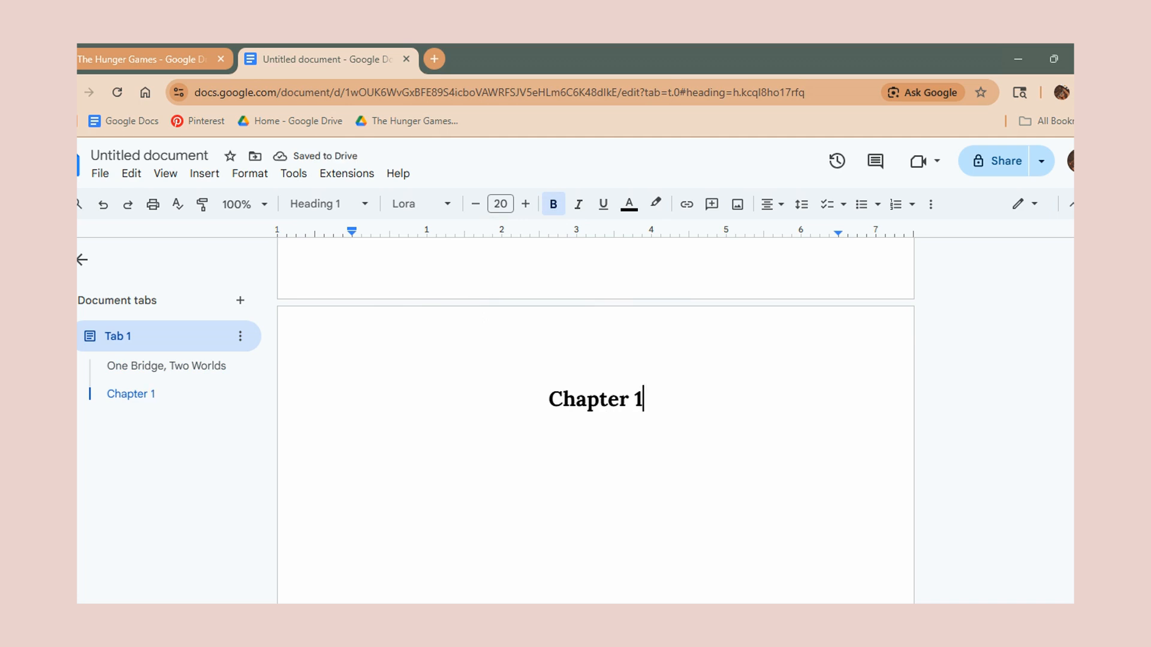
text(: )
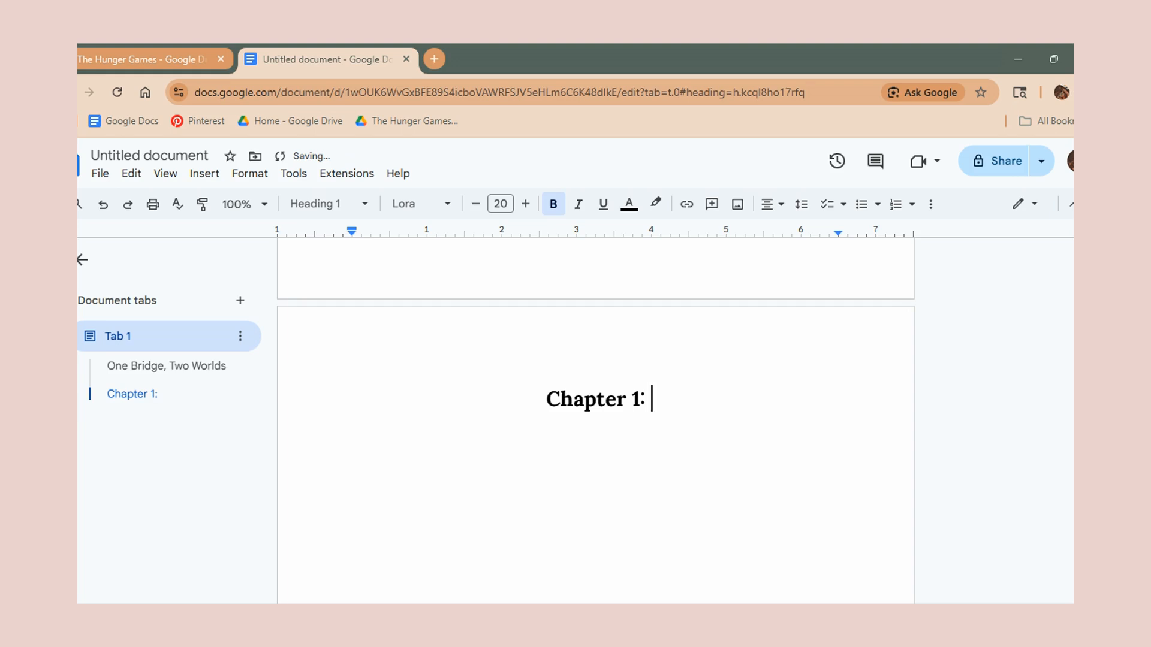
text(chapt)
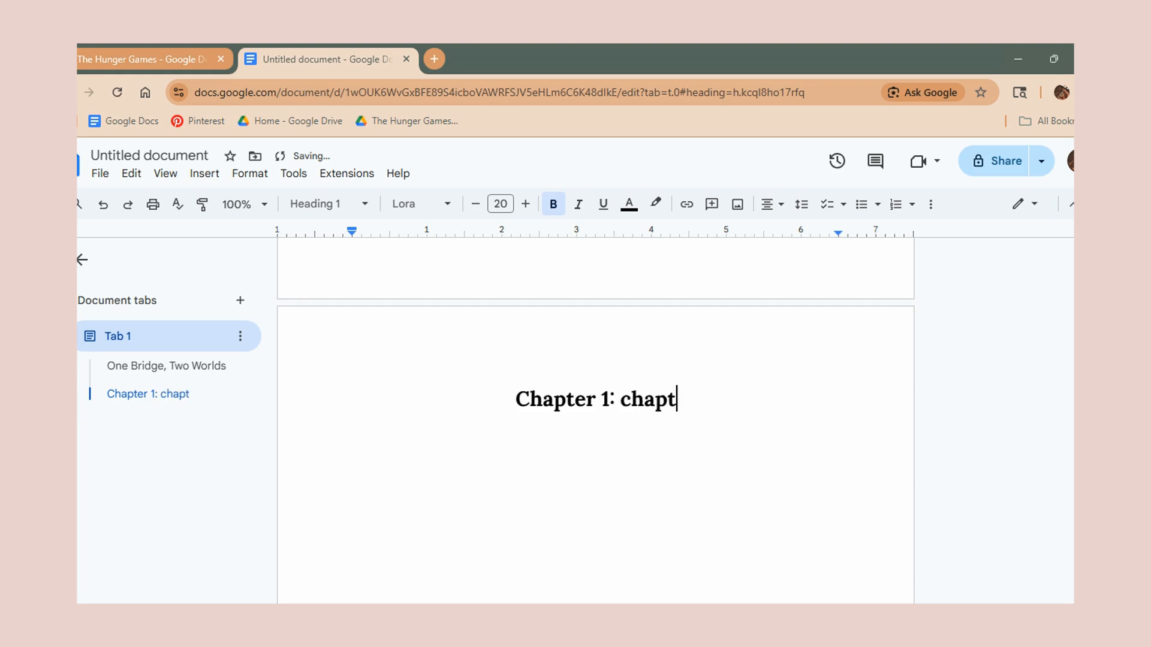
text(er title)
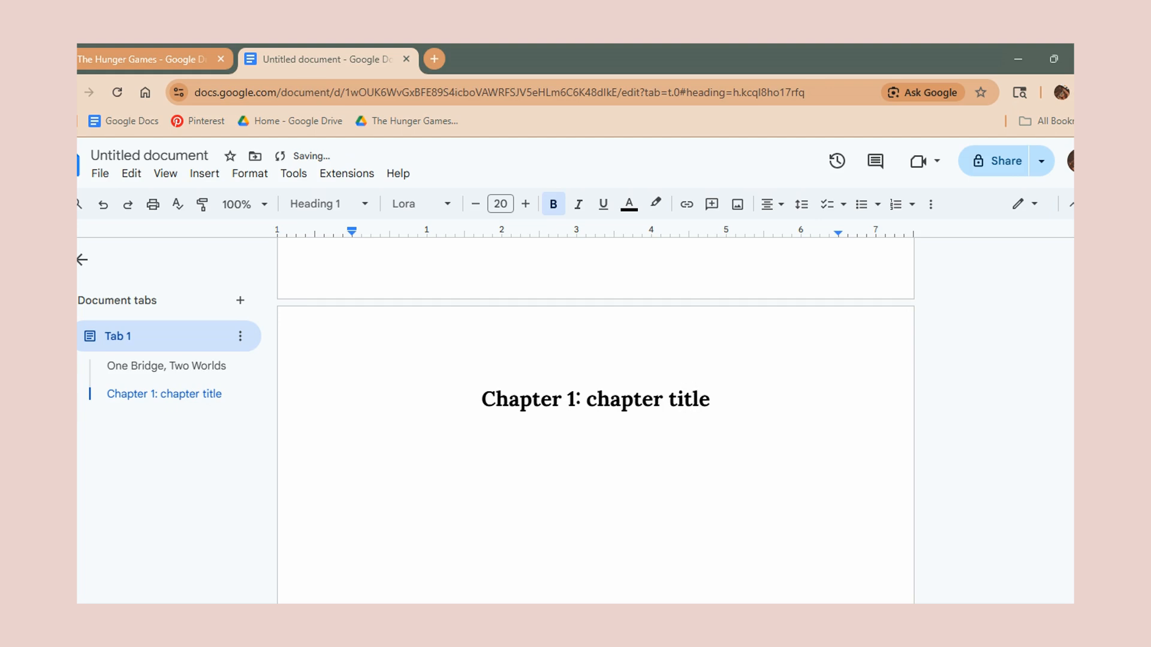
Try right alignment on the chapter heading and return it to centered.
mouse_move(693, 400)
mouse_down()
mouse_move(732, 399)
mouse_move(711, 399)
mouse_up()
click(772, 204)
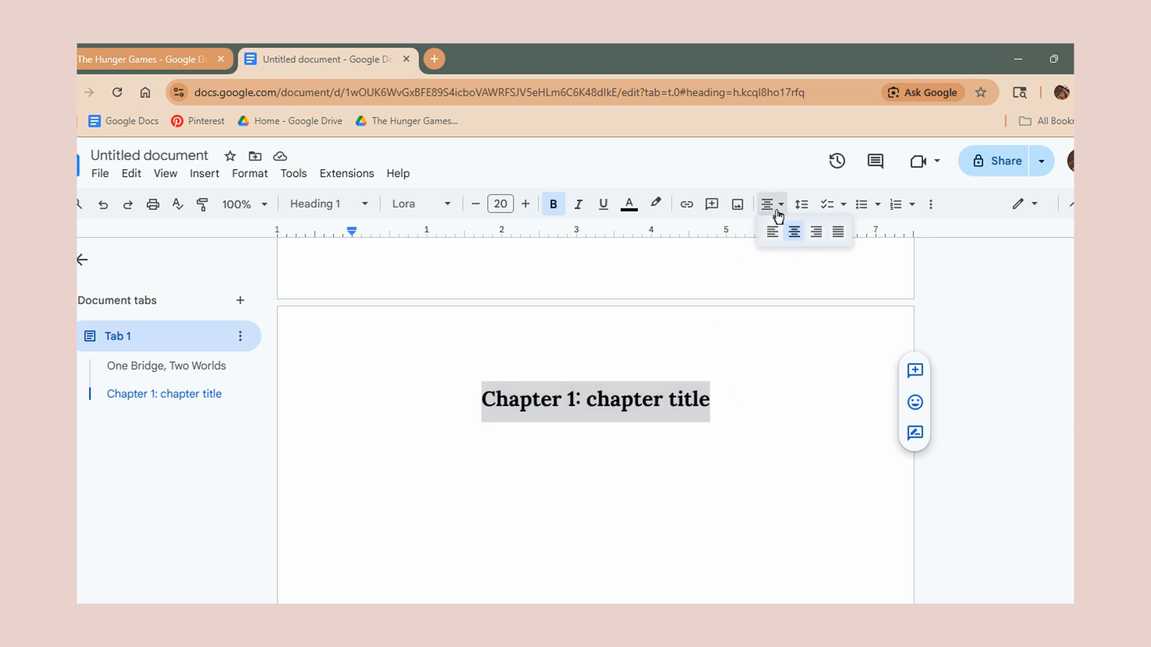
click(817, 236)
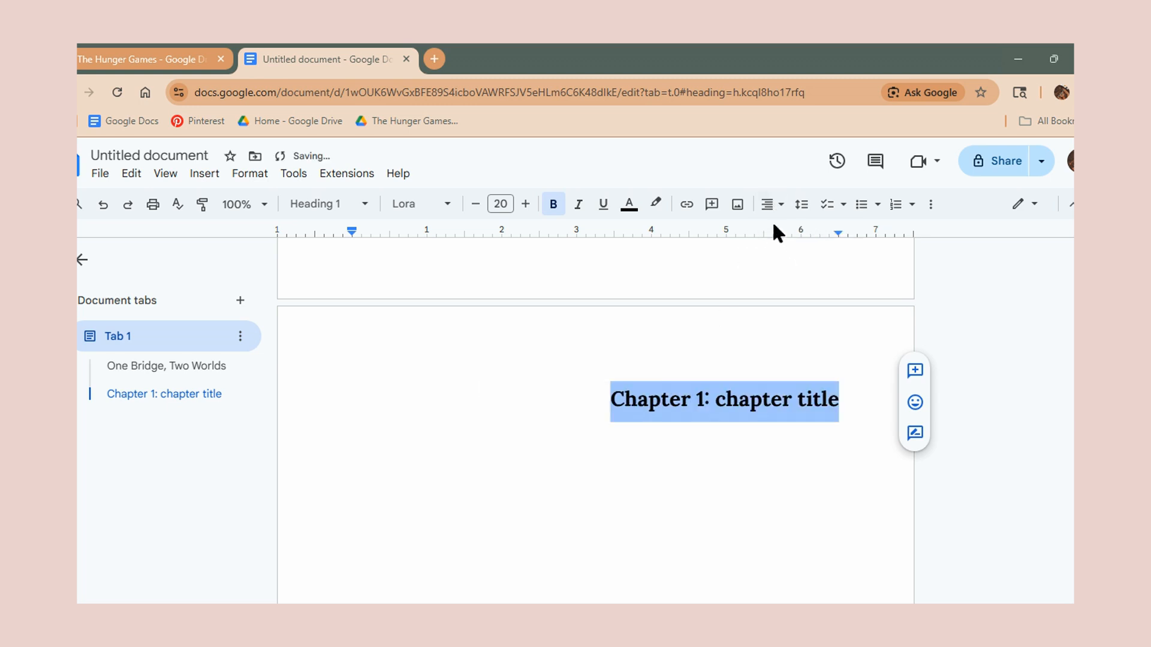
click(771, 204)
click(797, 235)
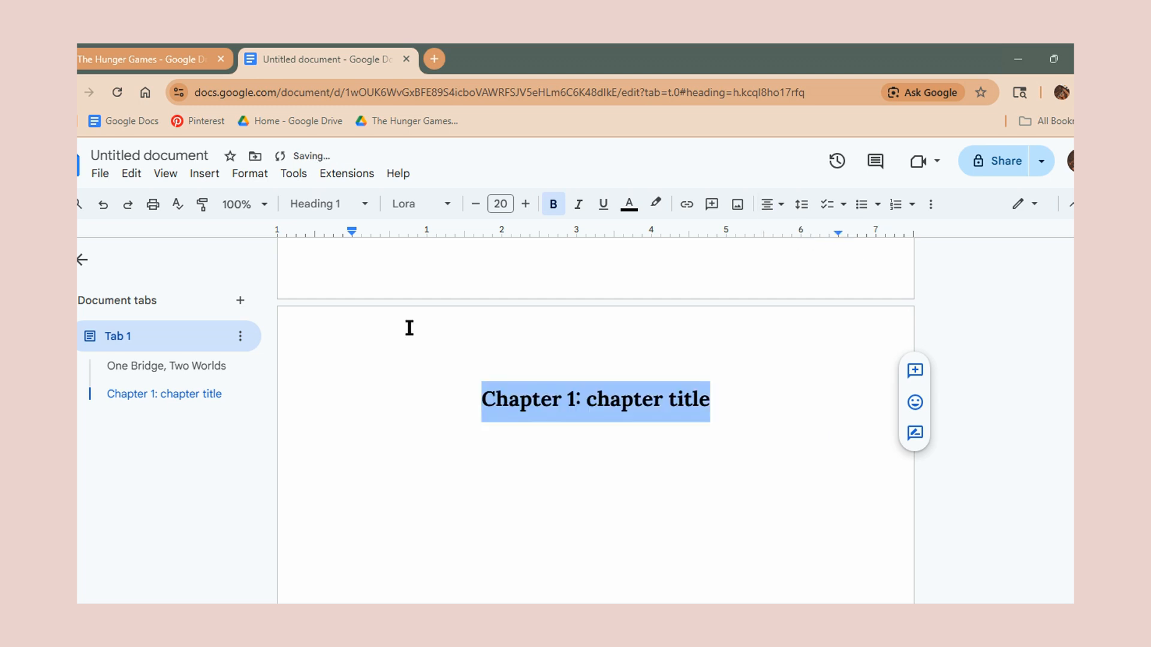
Update the Heading 1 style to match the bold, centered Lora chapter heading.
click(336, 204)
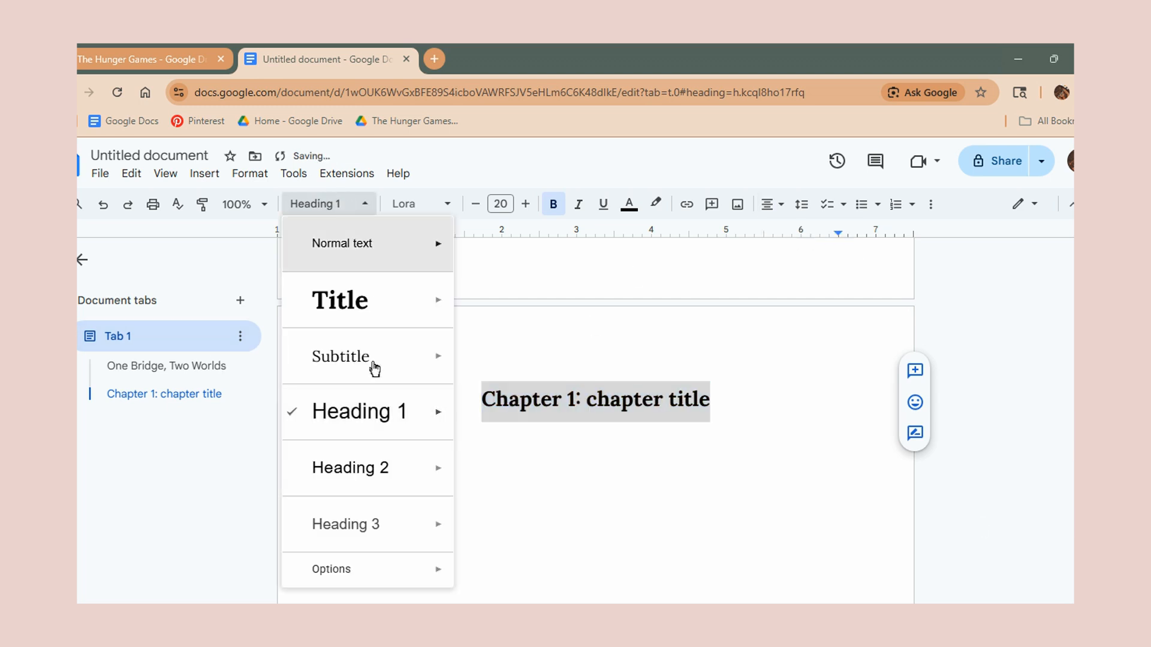
mouse_move(418, 428)
click(537, 448)
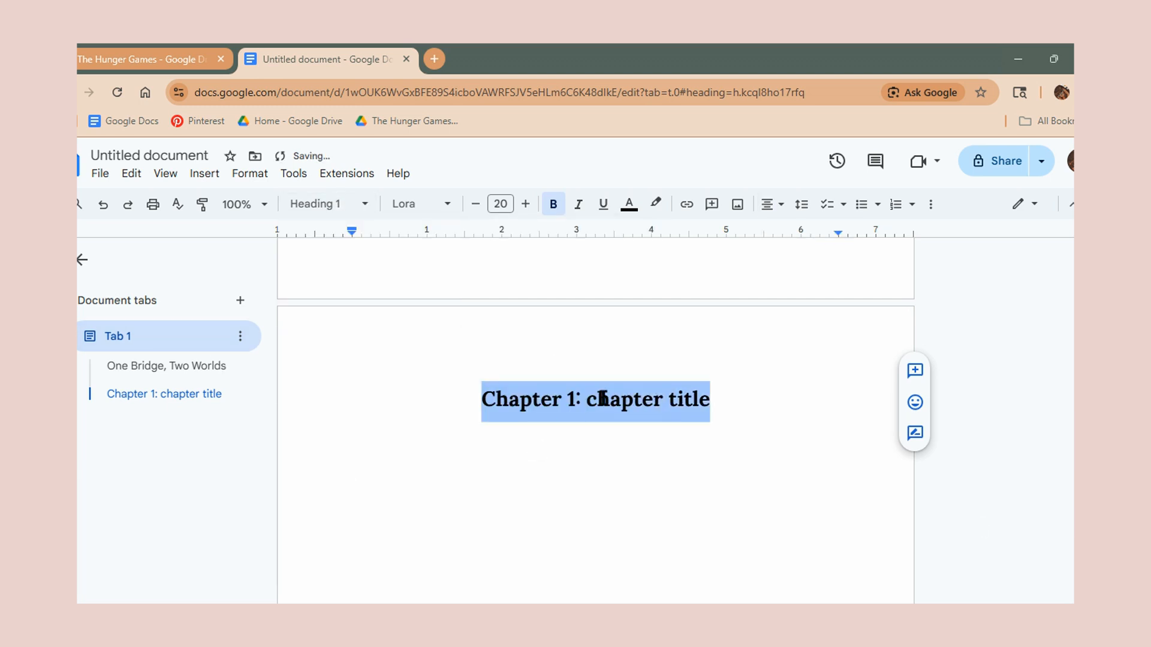
click(599, 399)
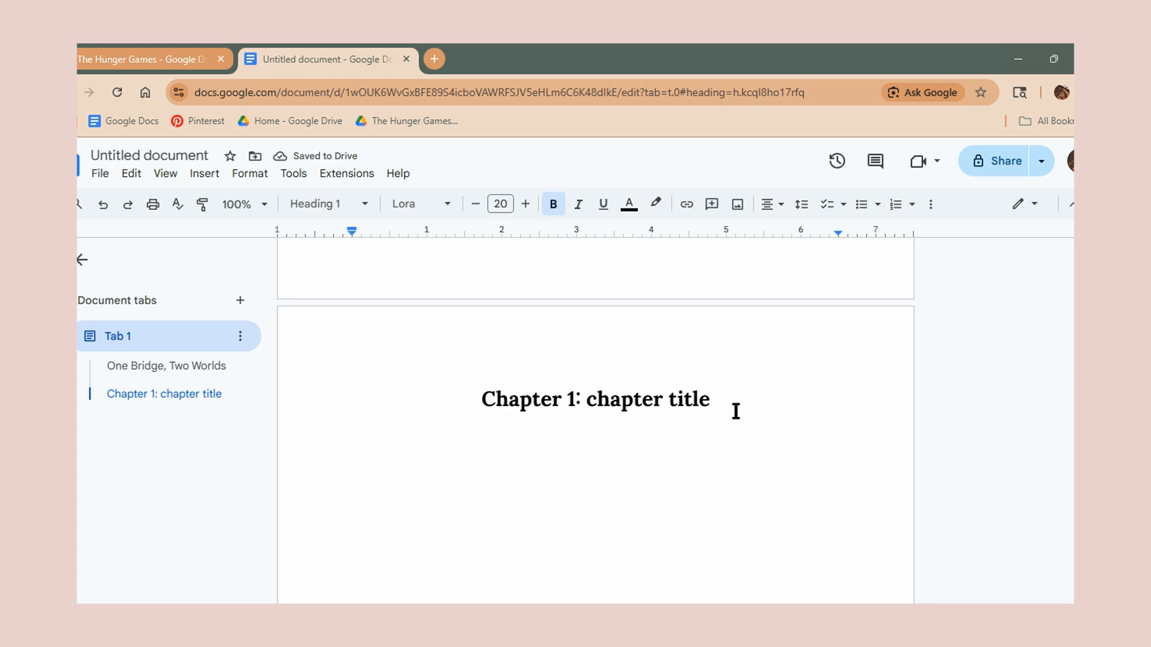
Start a body line below the chapter heading and set its font to Georgia at size 15.
key(Return)
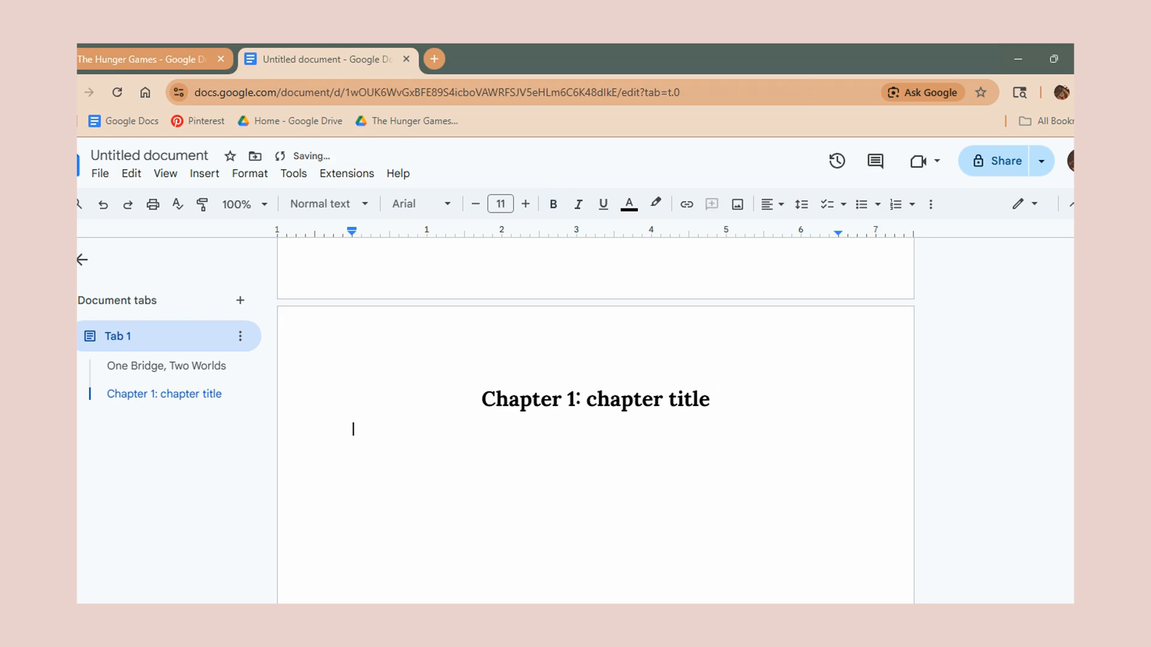
key(BackSpace)
key(Return)
click(526, 205)
click(425, 208)
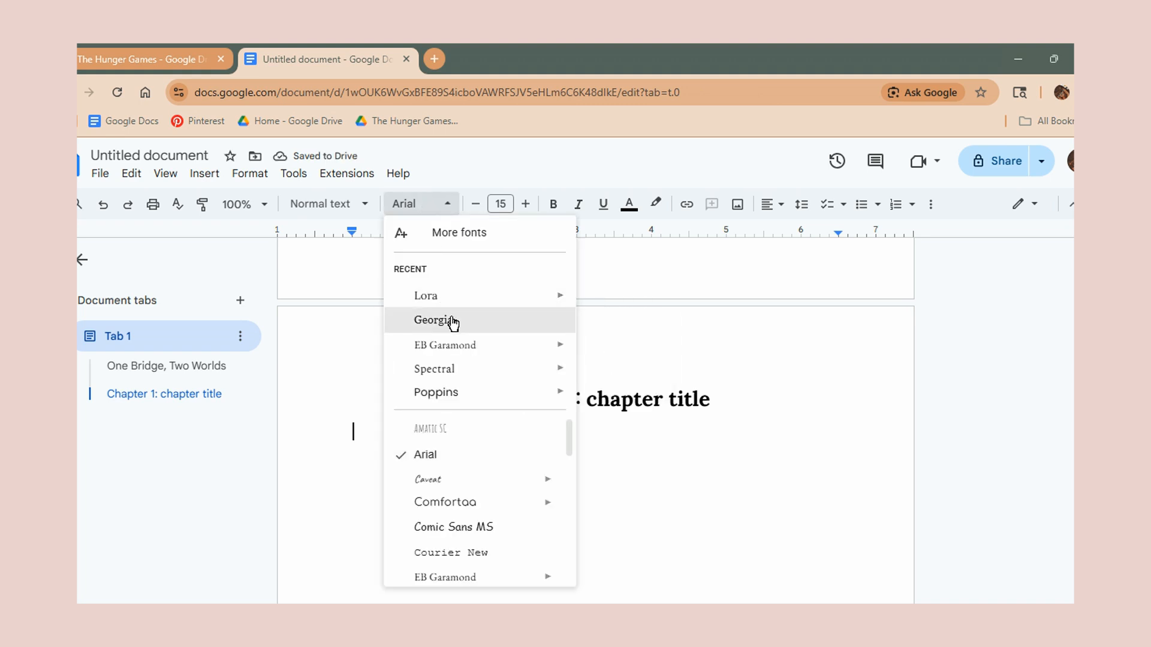
click(451, 321)
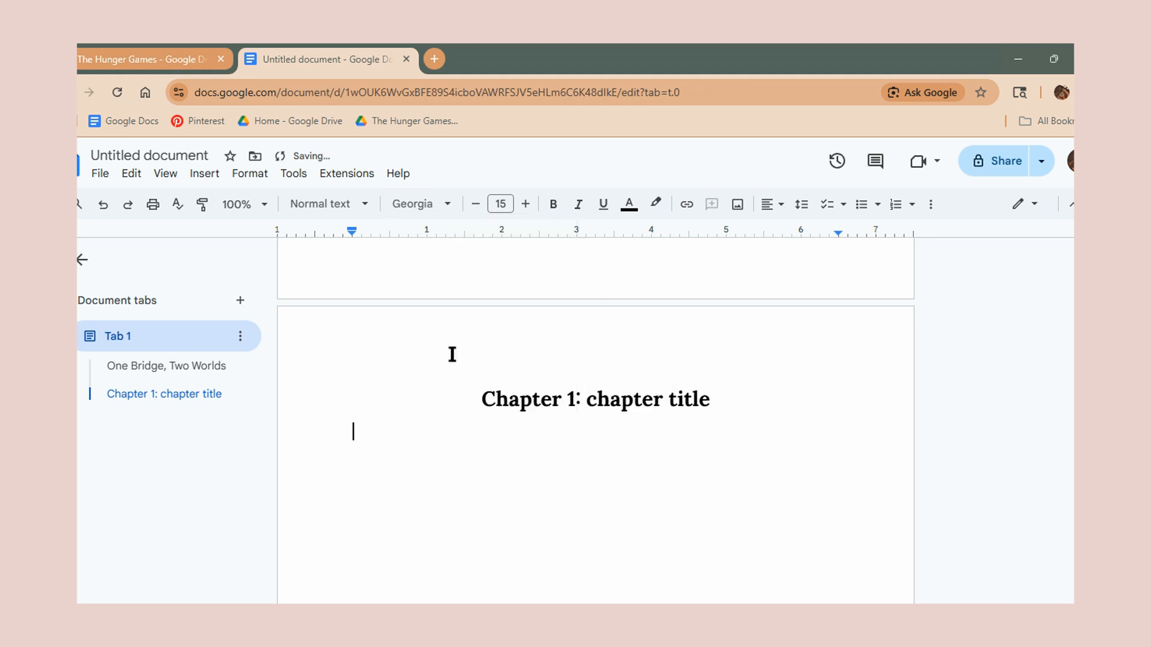
Update the Normal text style to match the Georgia body line and check it in the style list.
click(337, 211)
mouse_move(423, 260)
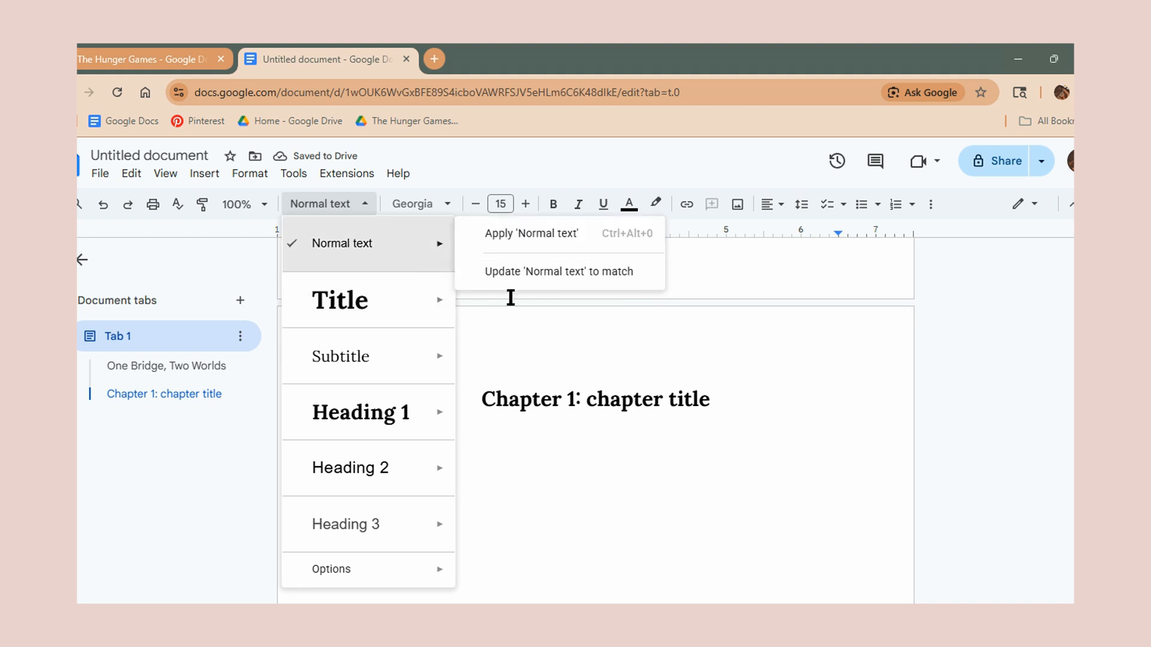
click(540, 281)
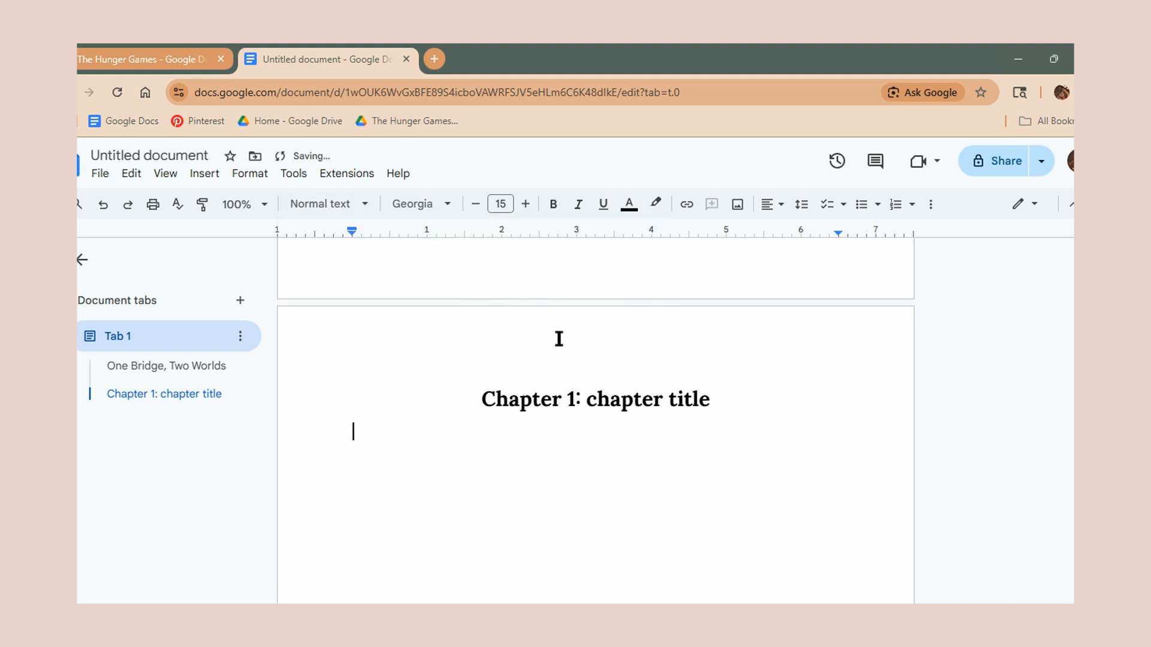
click(339, 204)
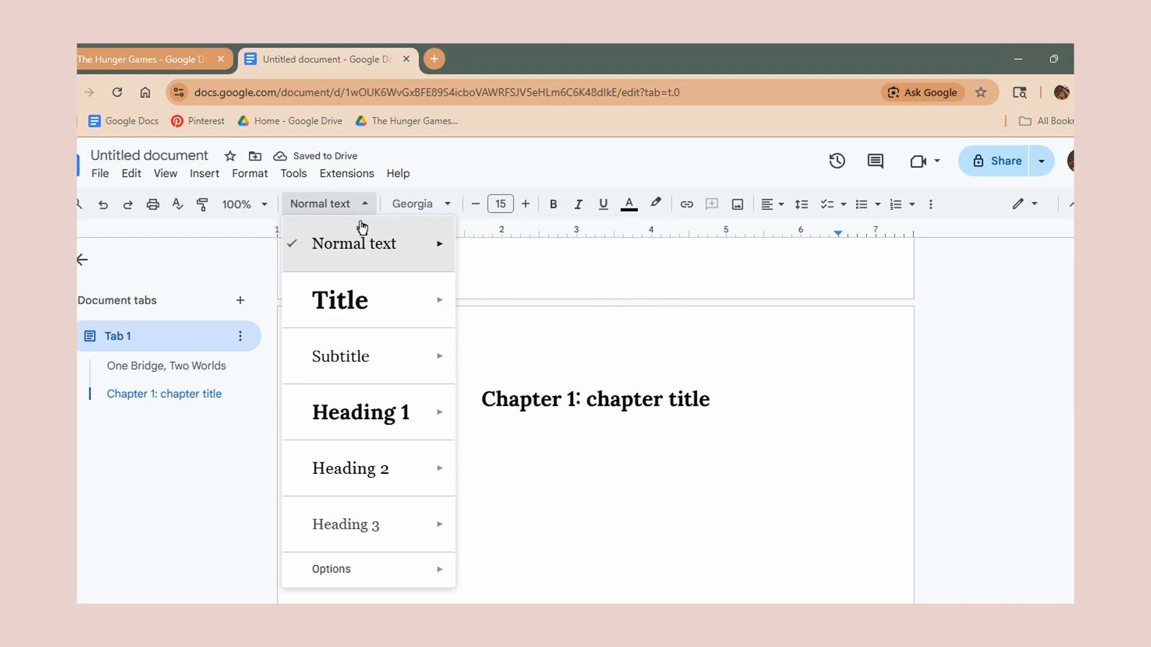
click(567, 477)
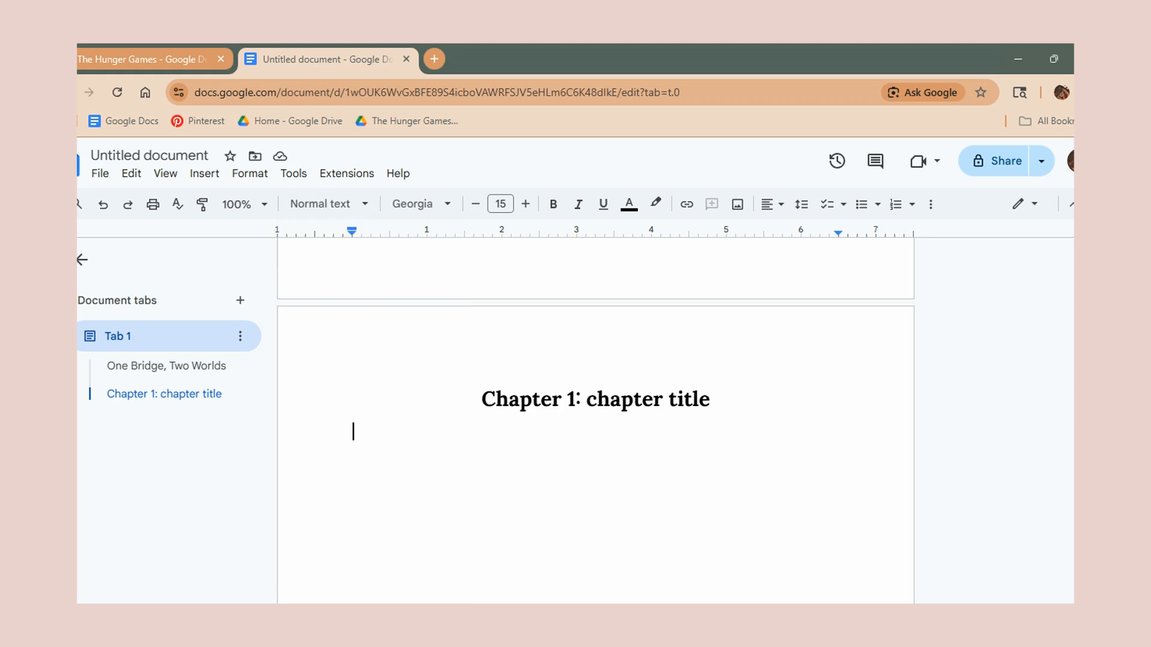
Add blank space below the chapter heading and two blank lines above it.
key(Return)
click(474, 398)
key(Return)
key(Return)
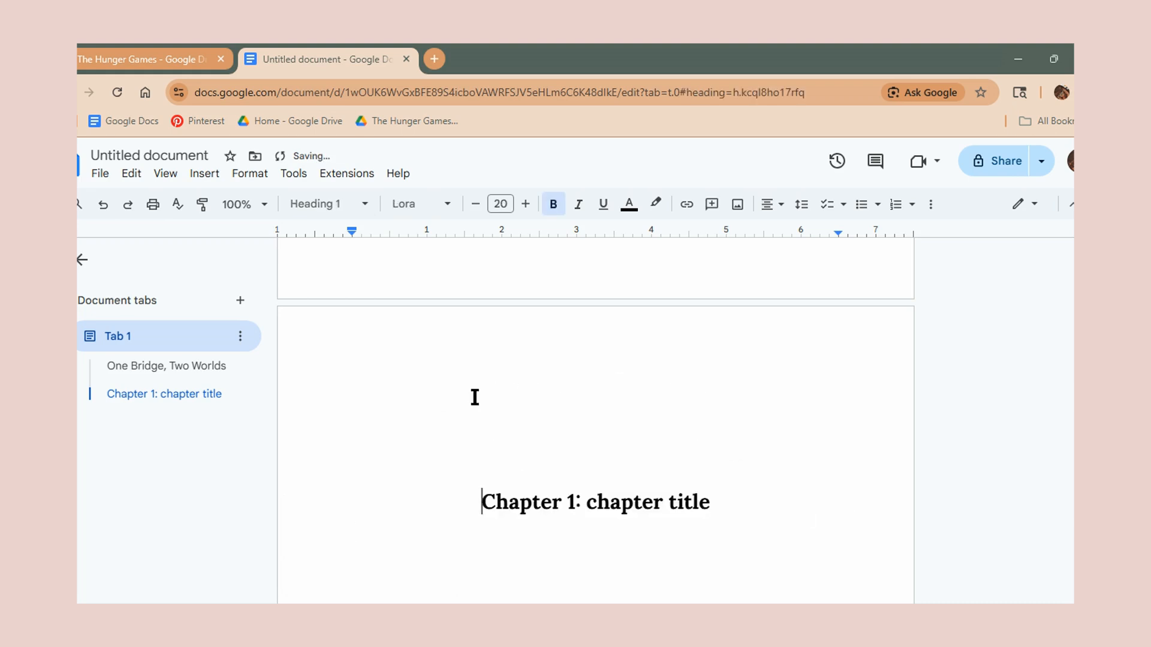
Enter "Start here..." as the body text a few lines below the chapter heading.
scroll(473, 395, down, 4)
click(481, 439)
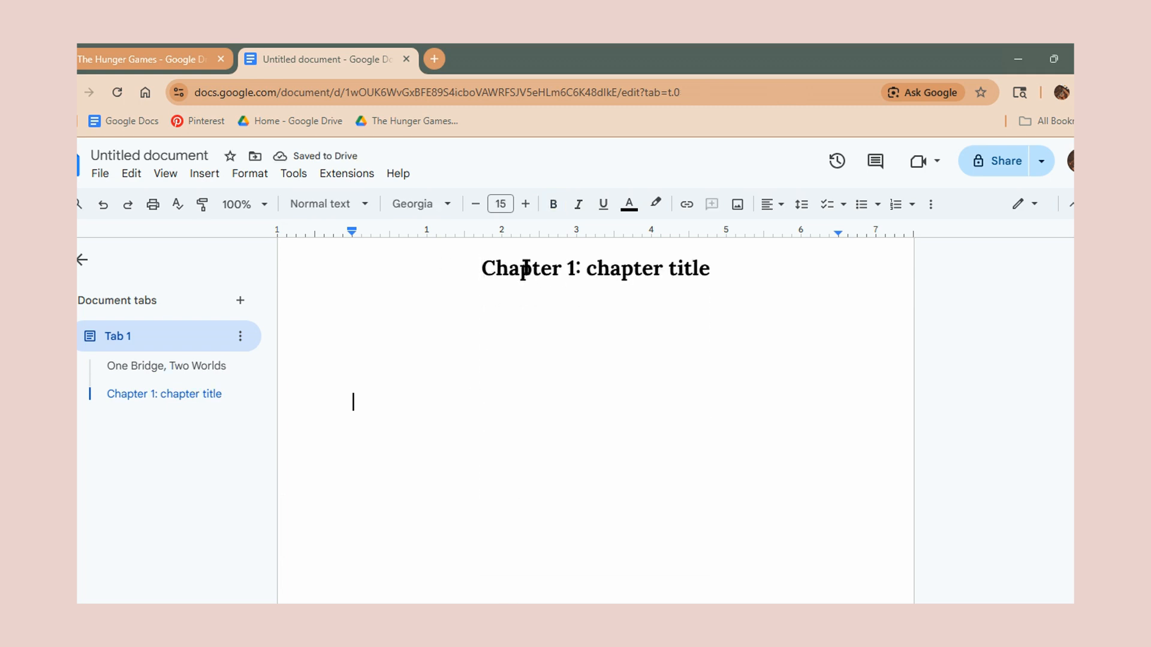
text(star)
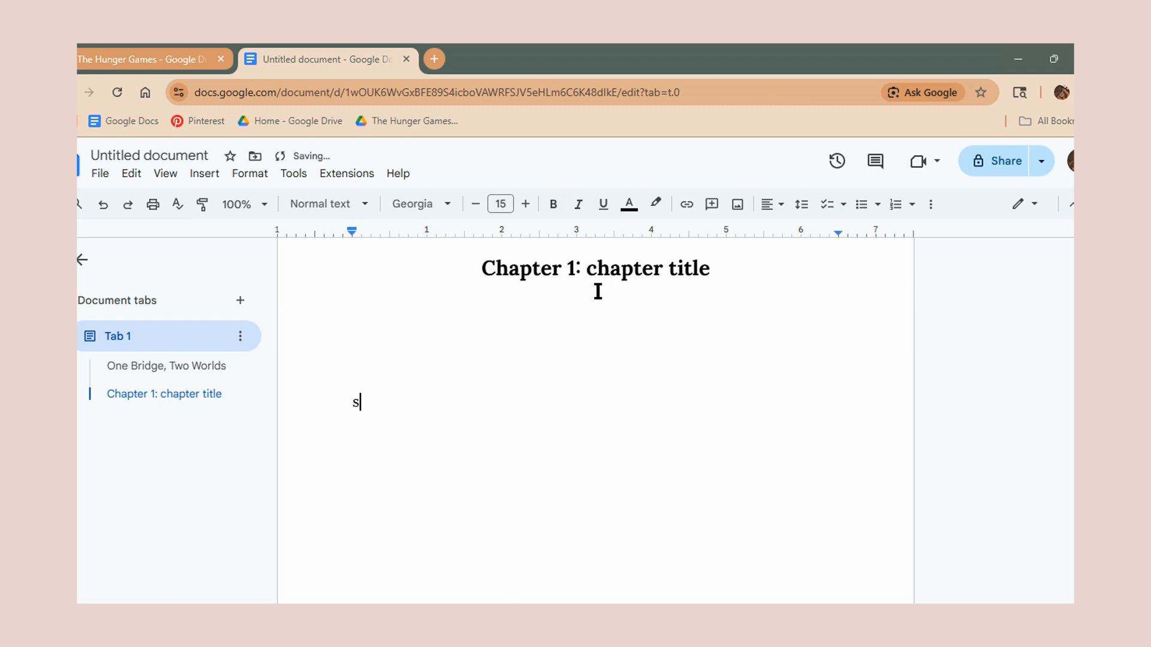
key(BackSpace)
key(BackSpace)
text(art here....)
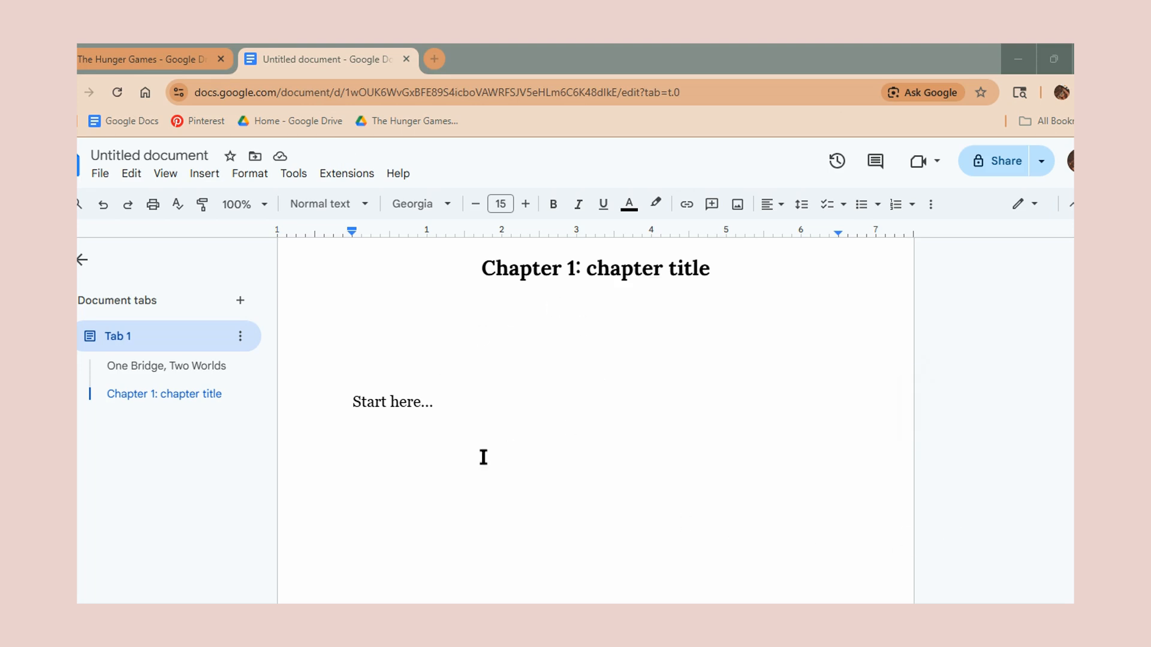
click(499, 397)
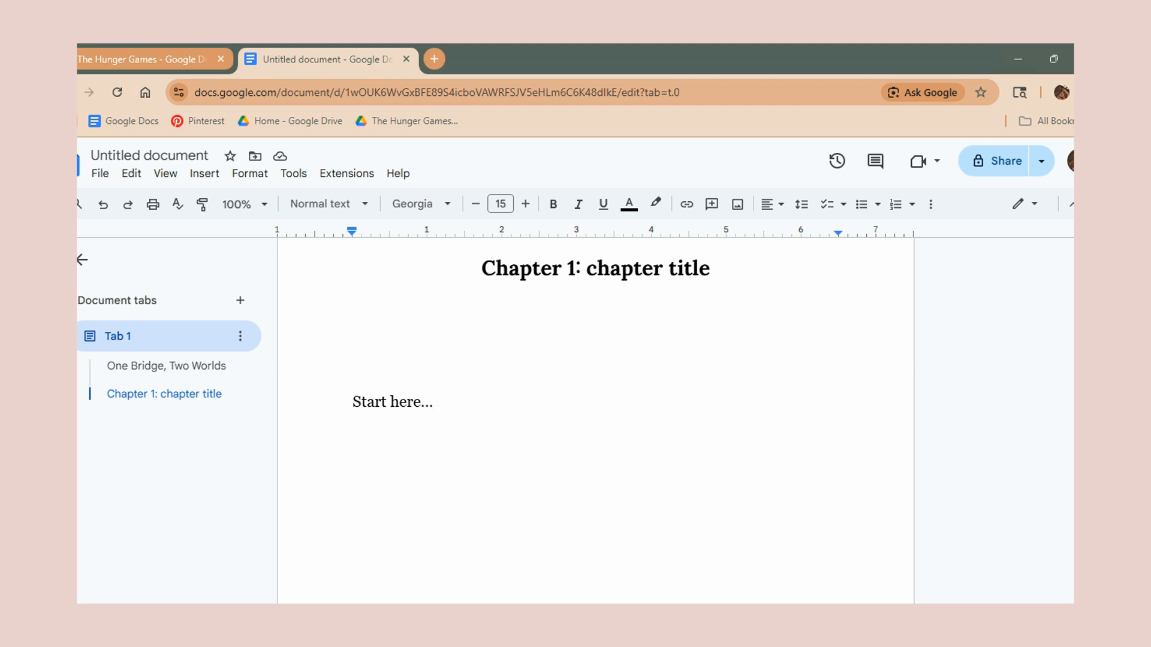
Paste the copied chapter text after "Start here..." and apply the Normal text style to the whole body.
key(ctrl+v)
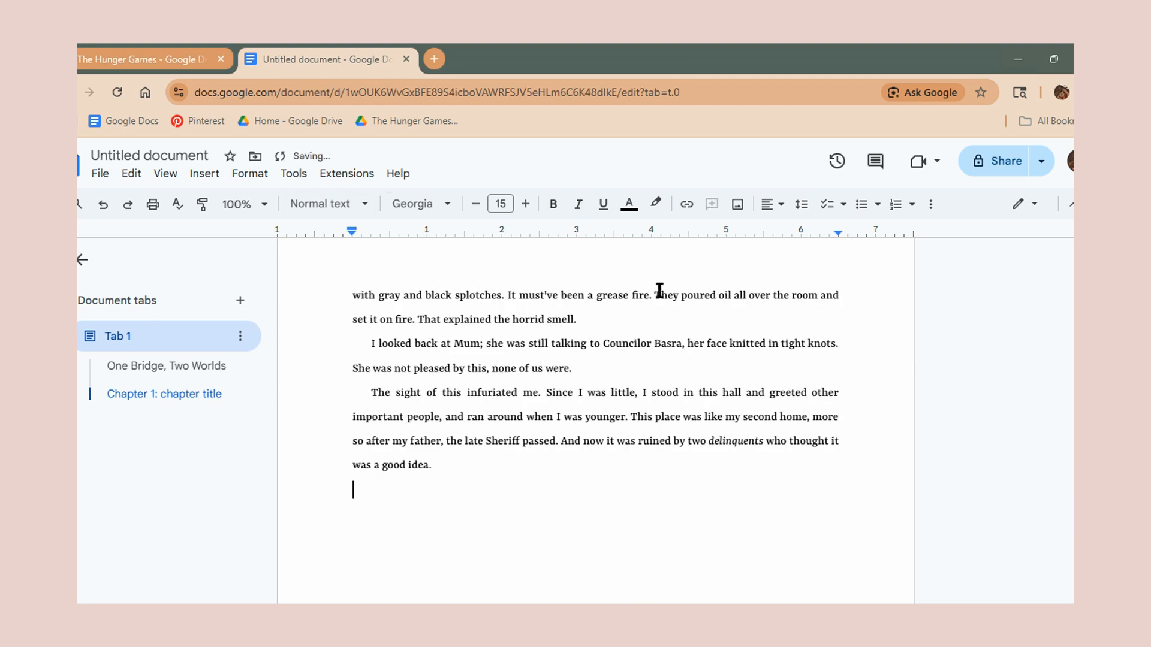
mouse_move(359, 486)
mouse_down()
mouse_move(393, 480)
mouse_move(350, 346)
mouse_move(355, 267)
mouse_move(390, 365)
mouse_move(379, 471)
mouse_move(358, 470)
mouse_move(349, 488)
mouse_up()
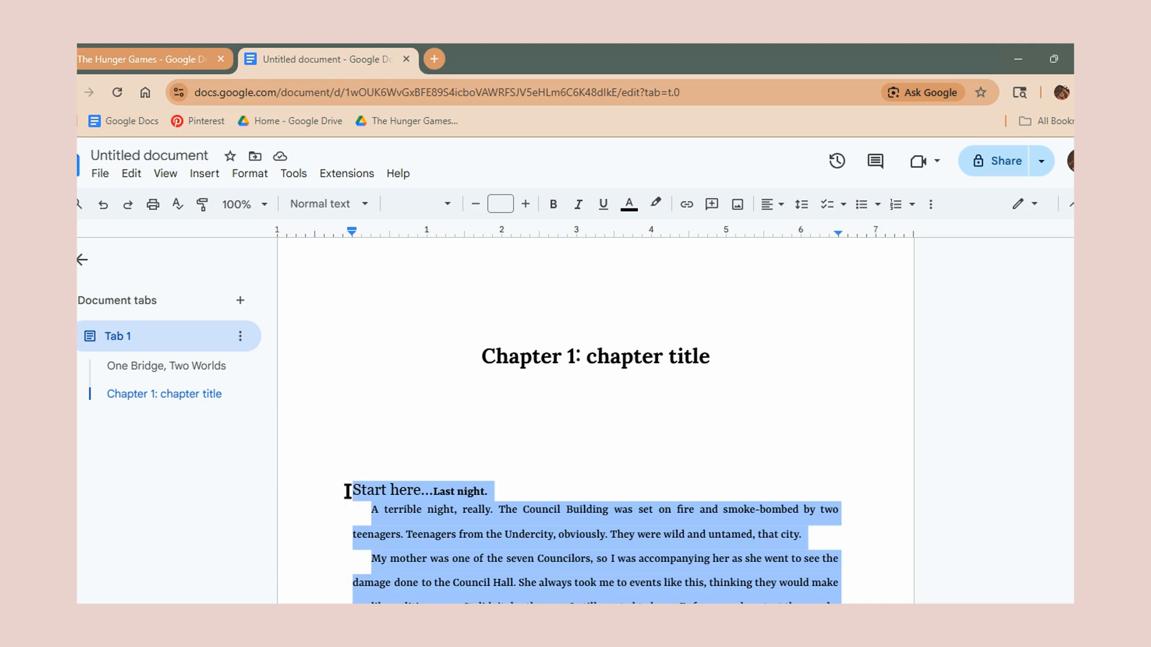
click(364, 204)
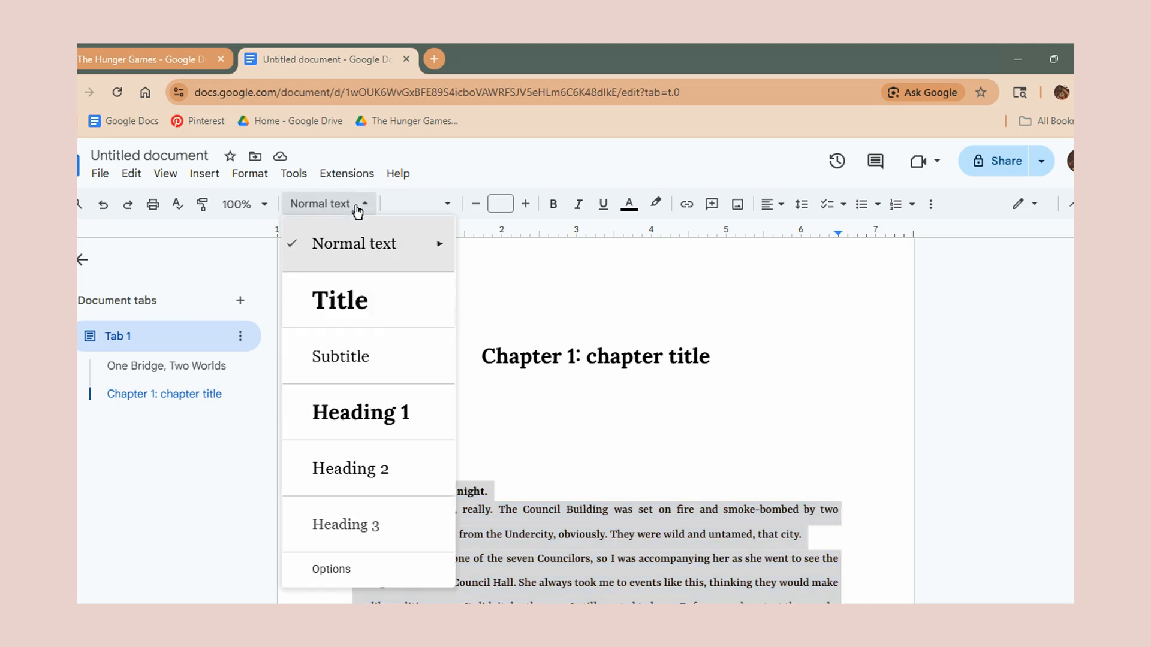
click(358, 249)
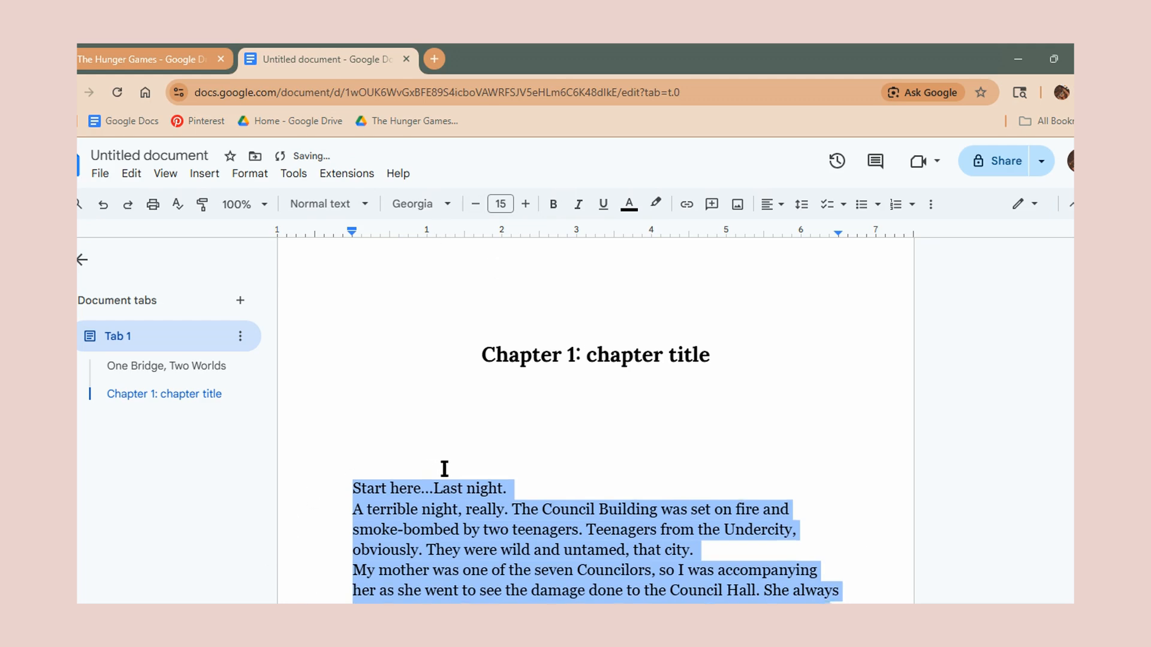
Justify the selected body text and set its line spacing to 1.5.
scroll(444, 468, down, 3)
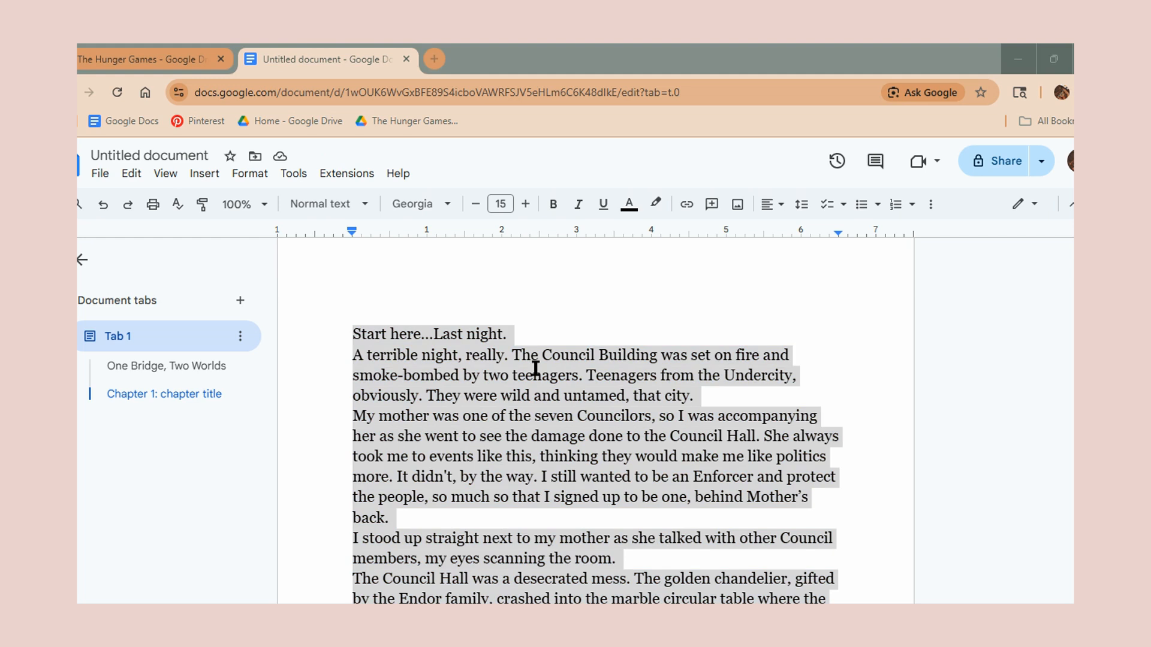
click(772, 211)
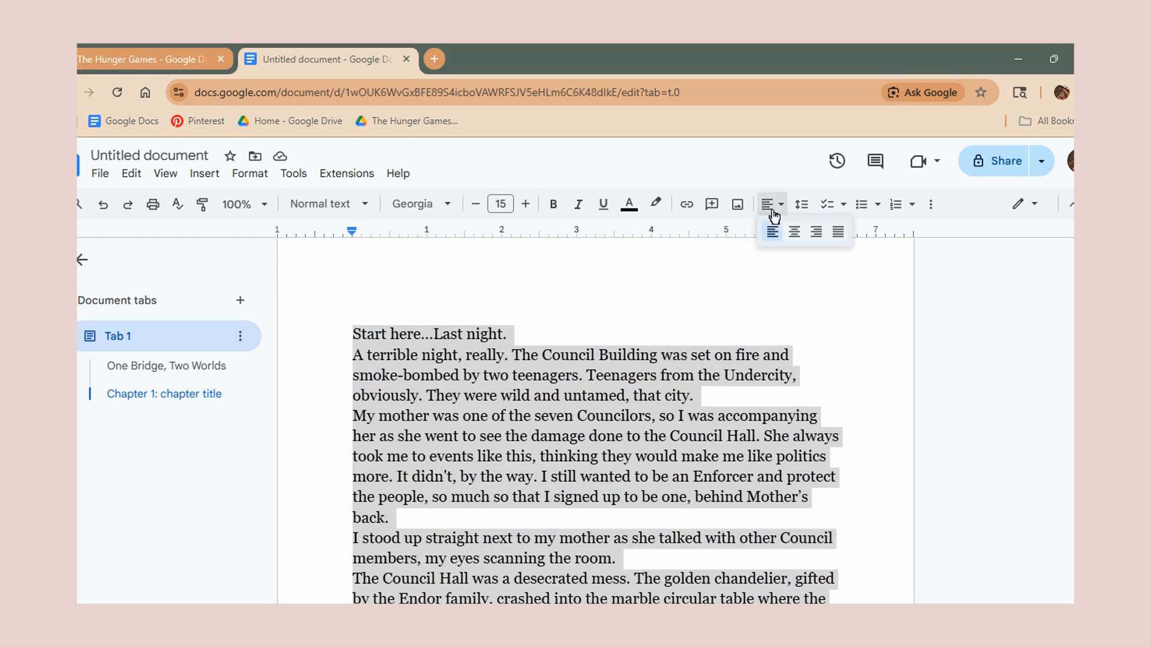
click(839, 232)
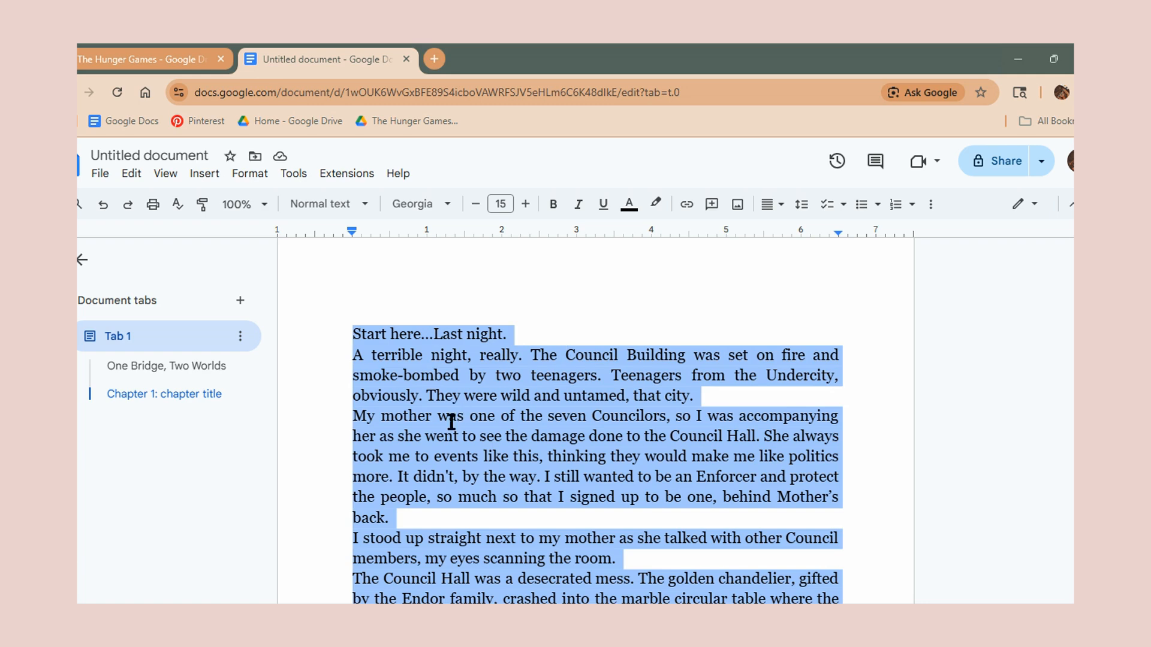
click(808, 216)
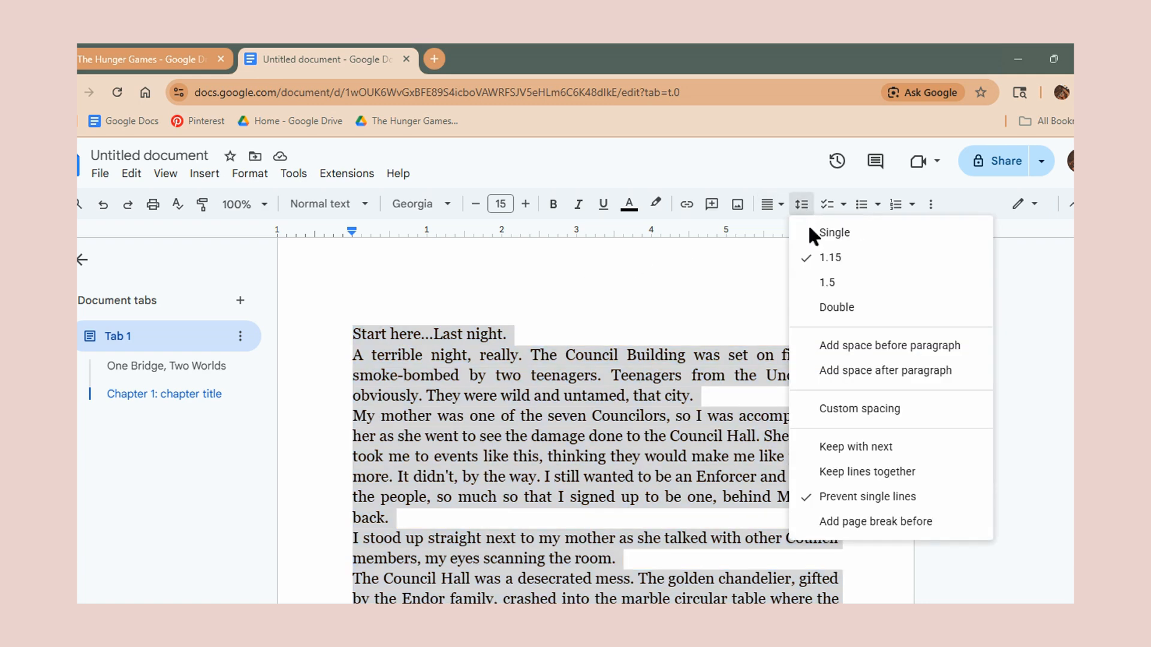
click(896, 296)
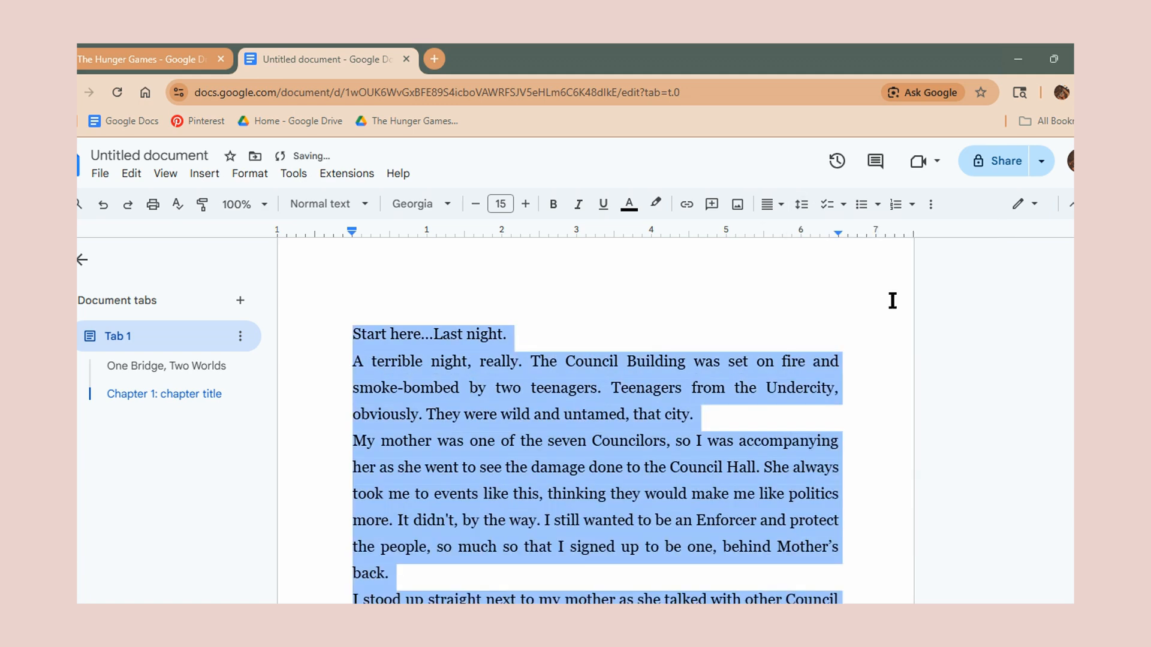
click(801, 204)
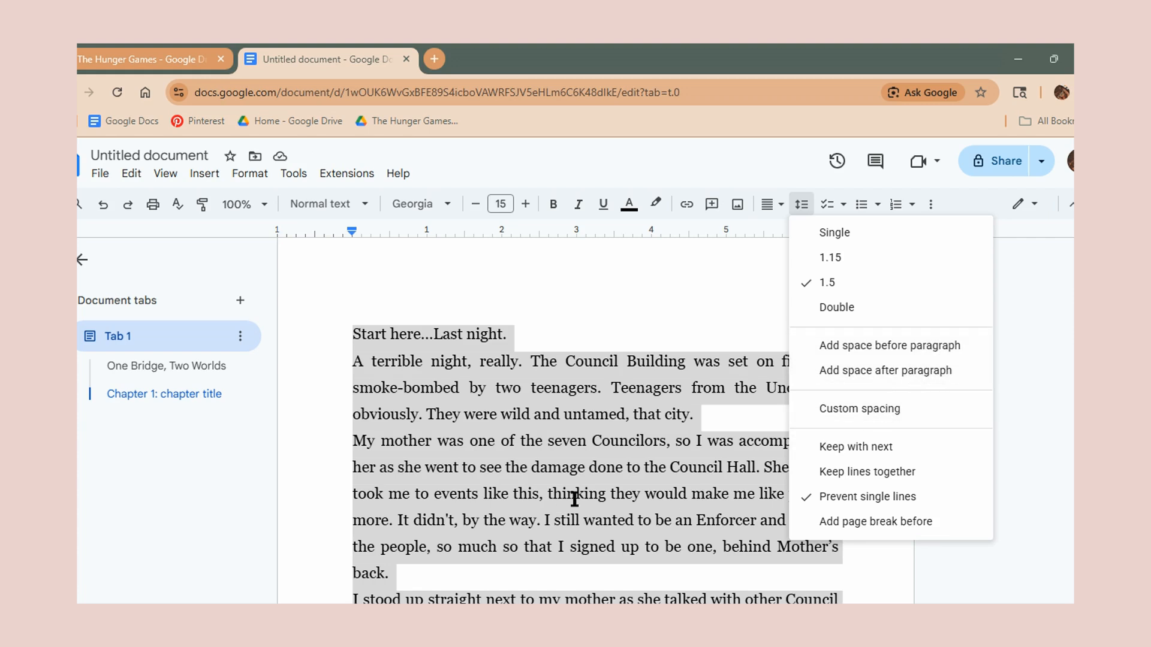
click(452, 358)
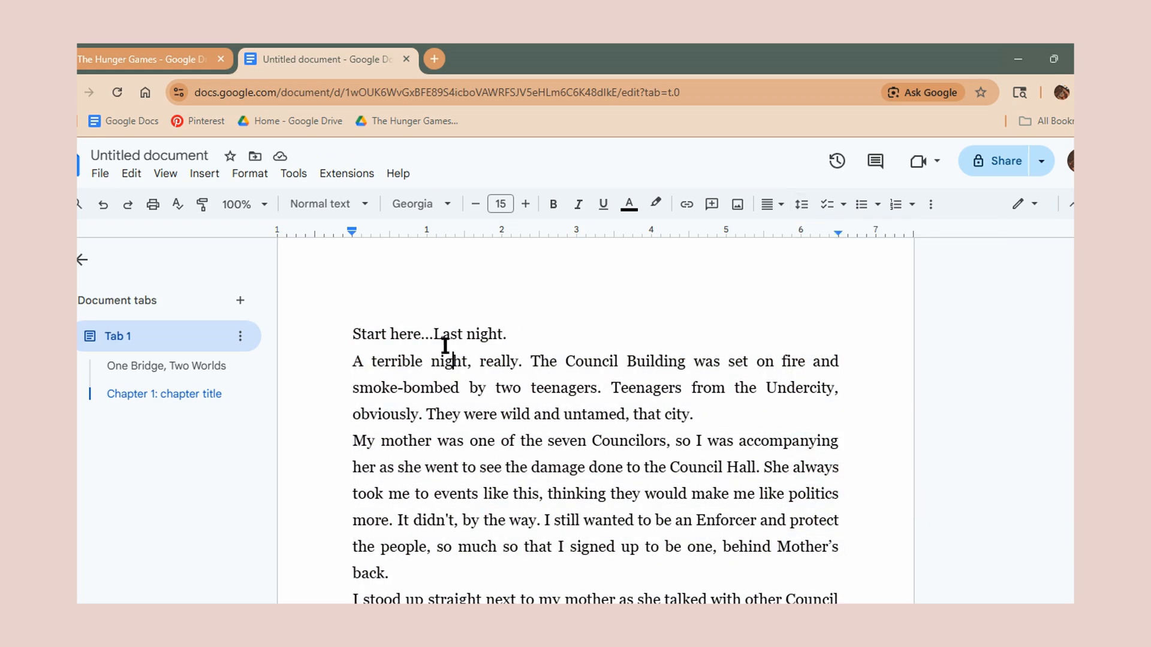
Delete the "Start here..." placeholder in front of "Last night.".
drag(436, 336, 349, 329)
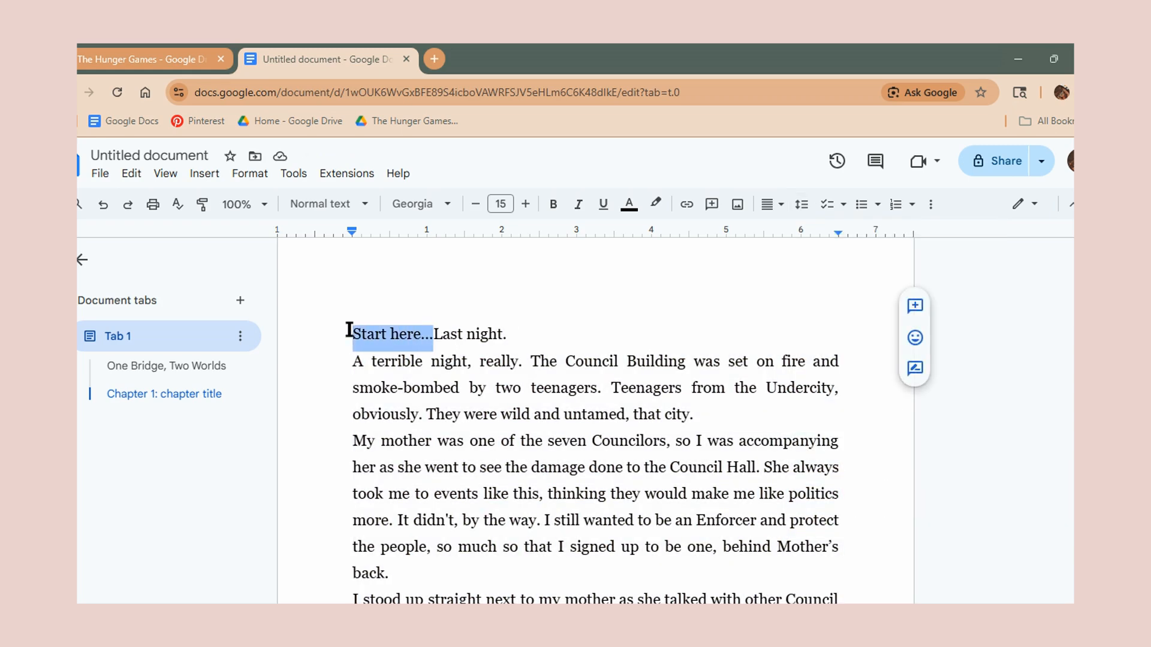
key(BackSpace)
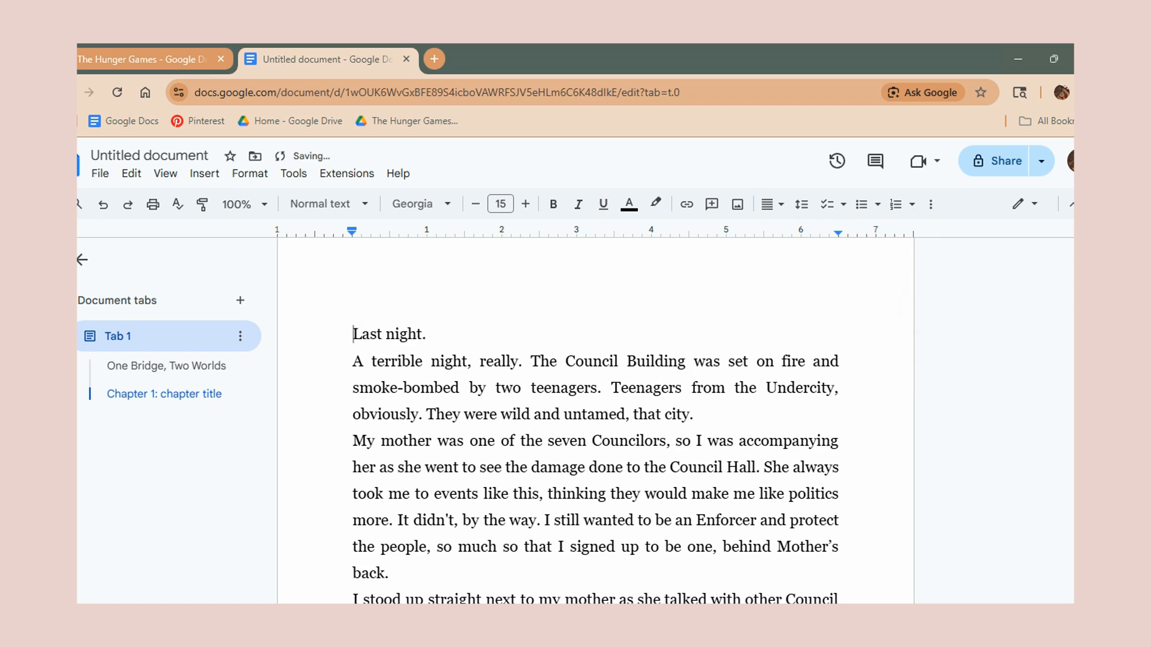
Give the paragraph beginning "A terrible night" a first-line indent of about 0.25 inch.
click(354, 363)
key(Tab)
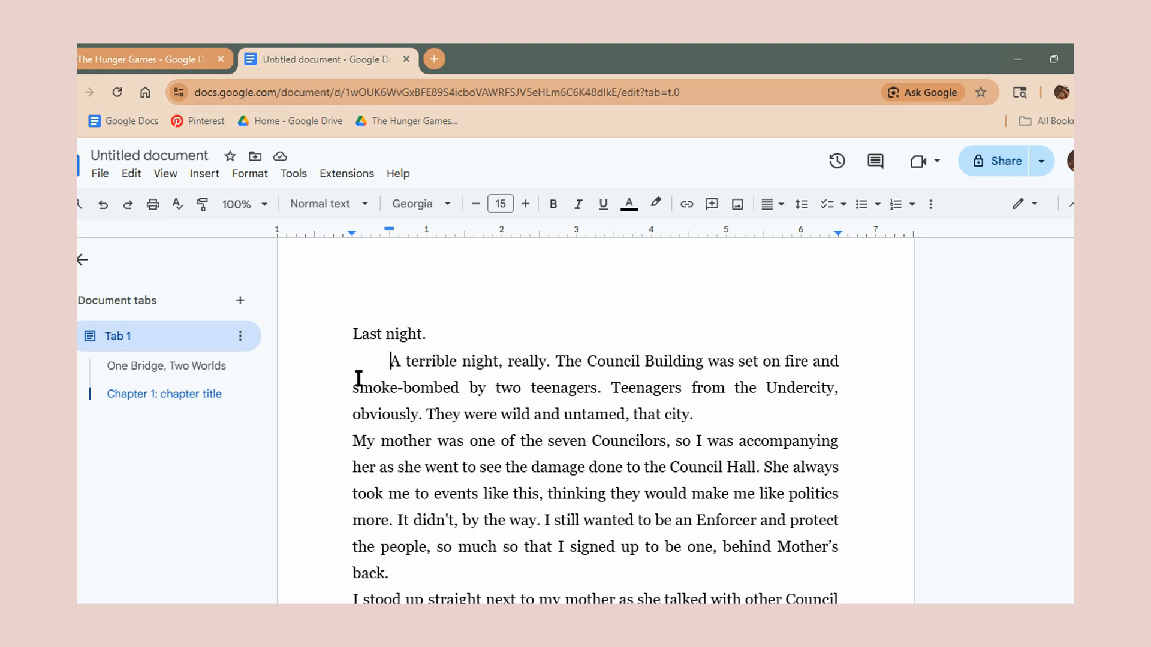
key(BackSpace)
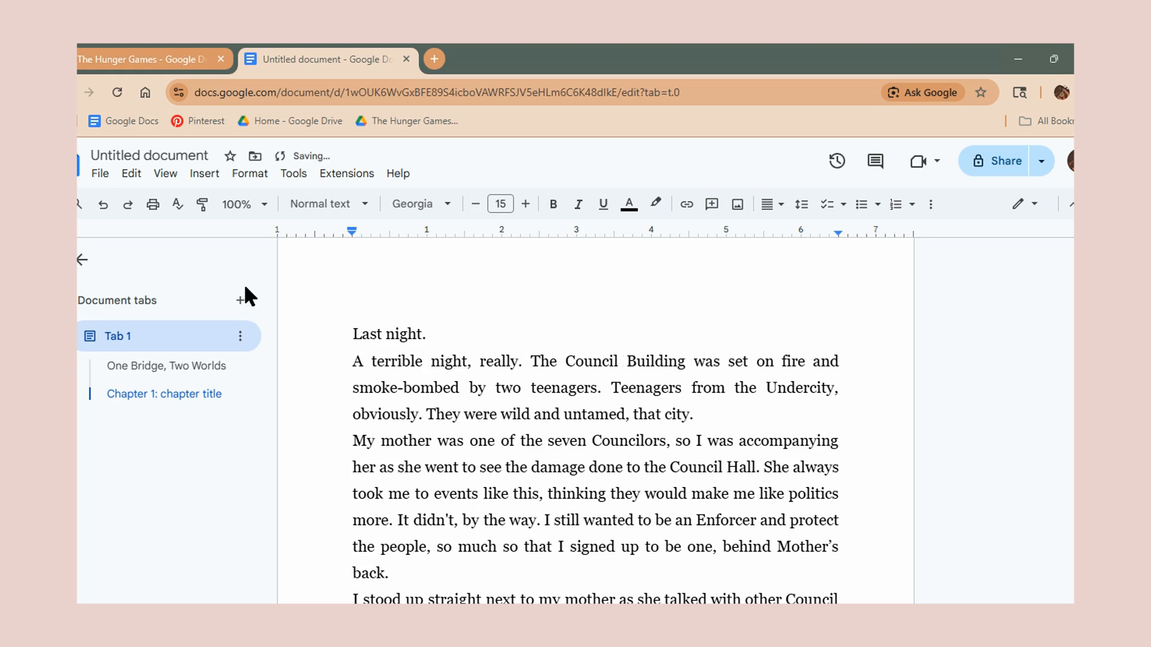
mouse_move(353, 229)
mouse_down()
mouse_move(373, 232)
mouse_move(351, 232)
mouse_up()
key(Tab)
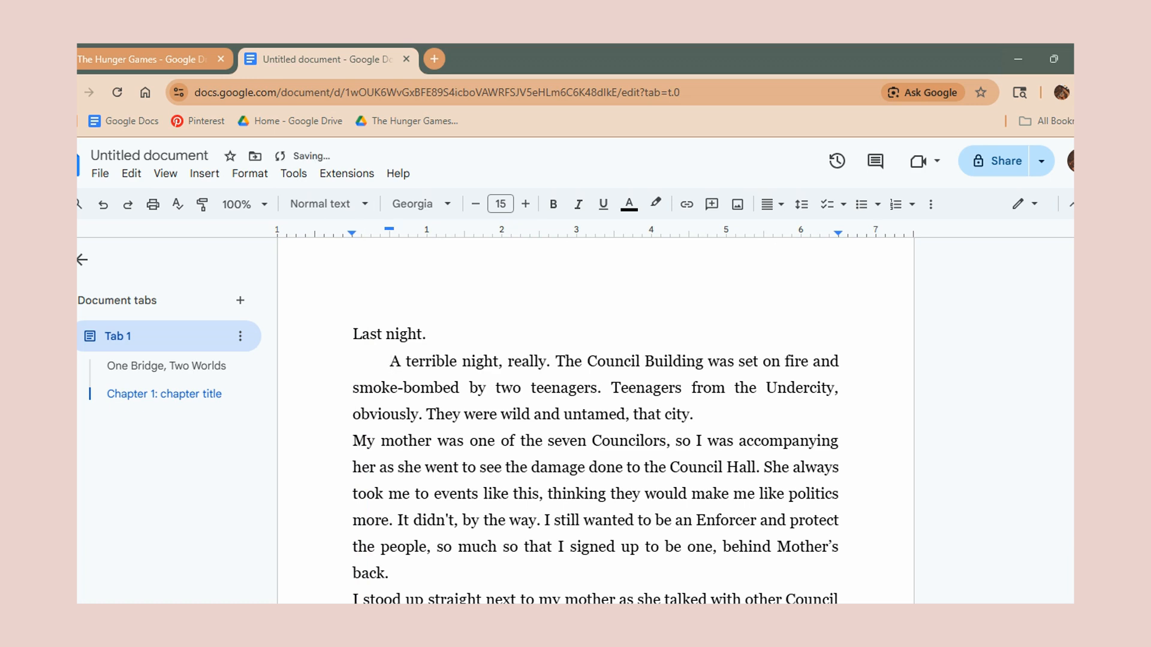
click(378, 228)
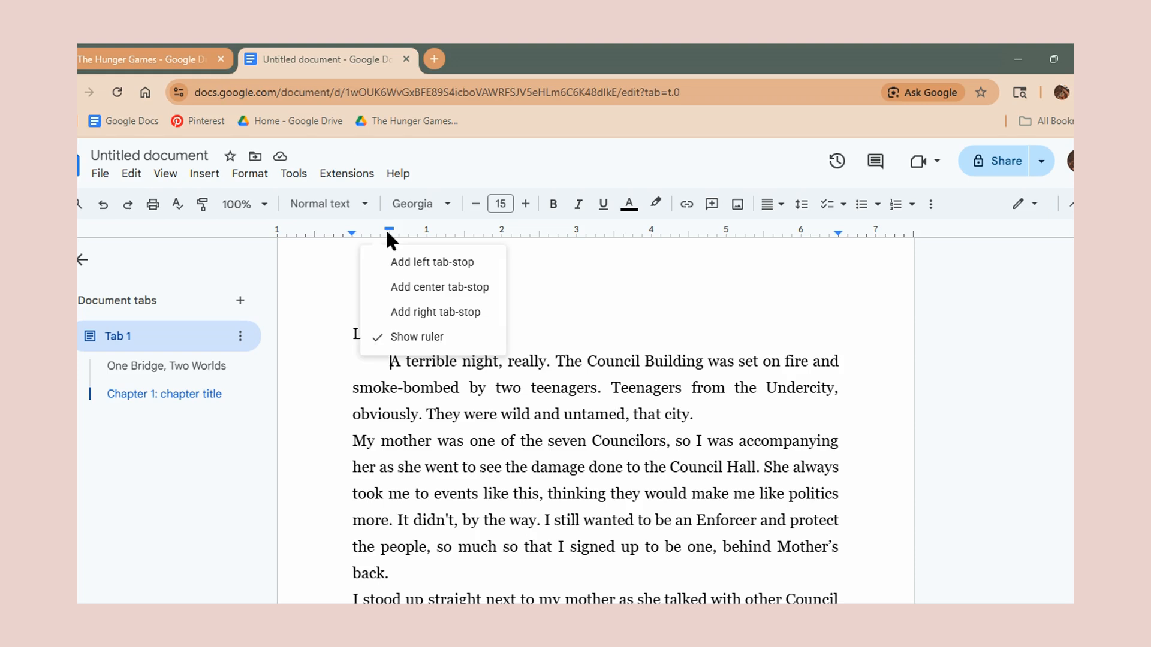
click(388, 227)
drag(389, 228, 371, 231)
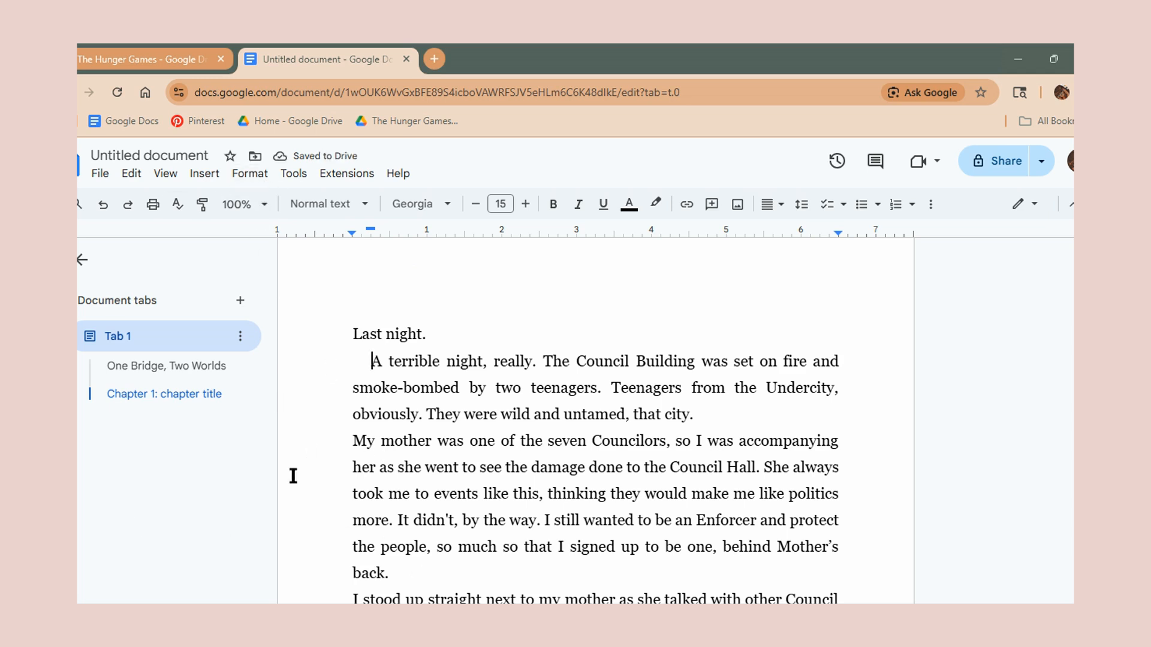
Carry the first-line indent over to the paragraphs beginning "My mother was one" and "I stood up straight" by rejoining and re-splitting them.
scroll(335, 427, down, 1)
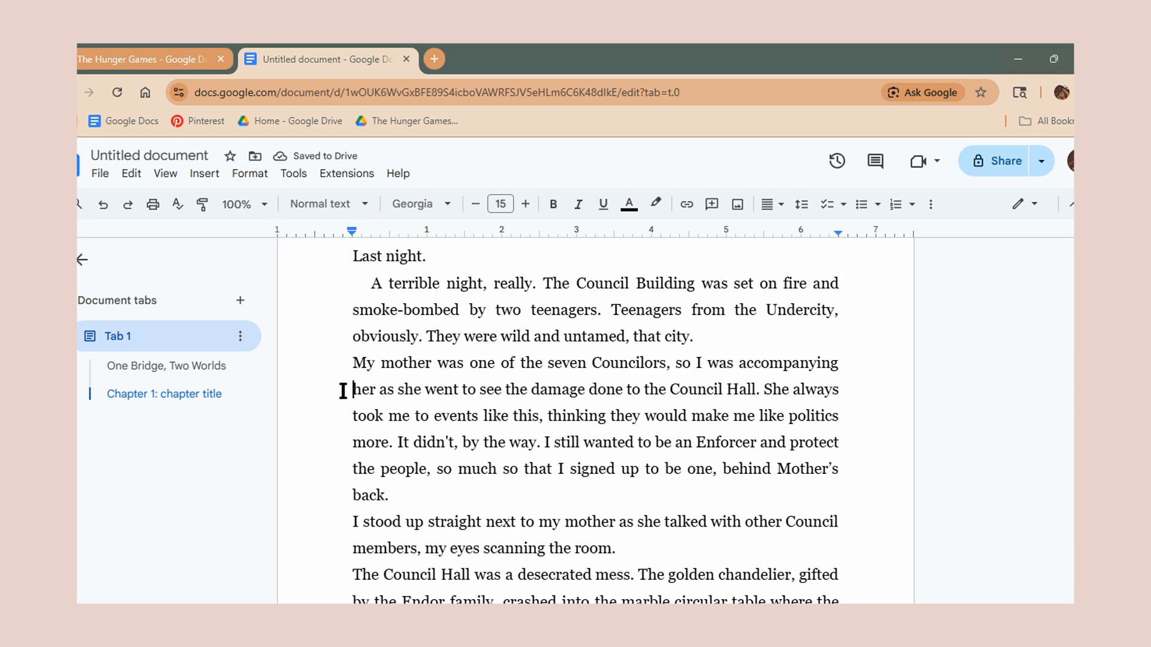
key(BackSpace)
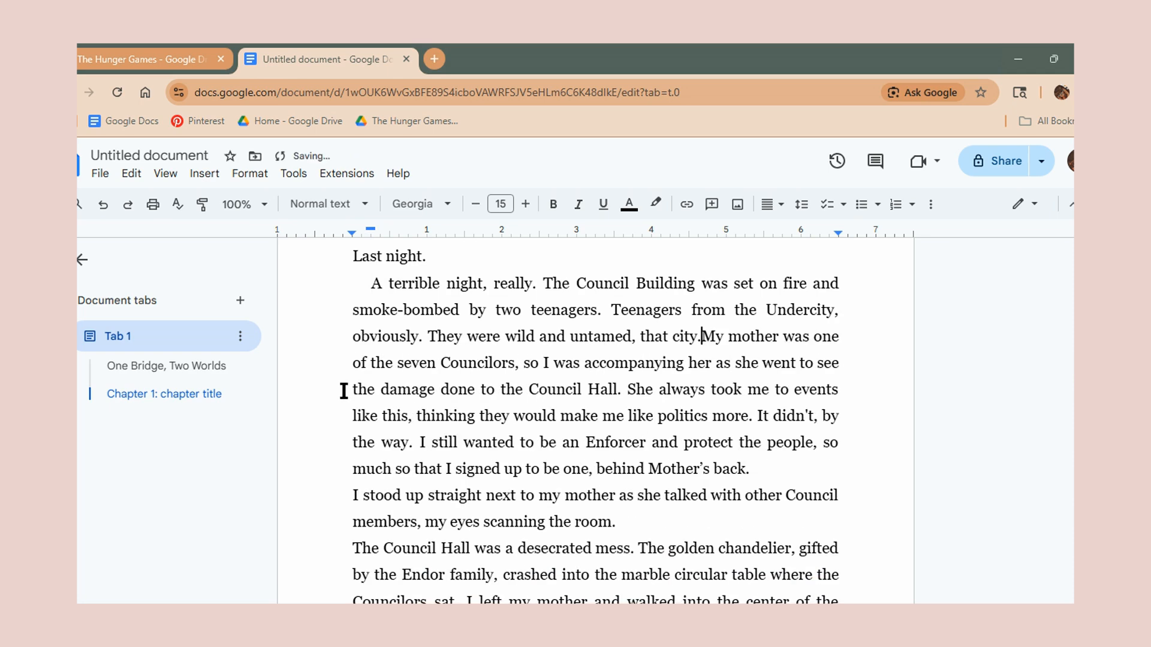
key(Return)
scroll(356, 448, down, 1)
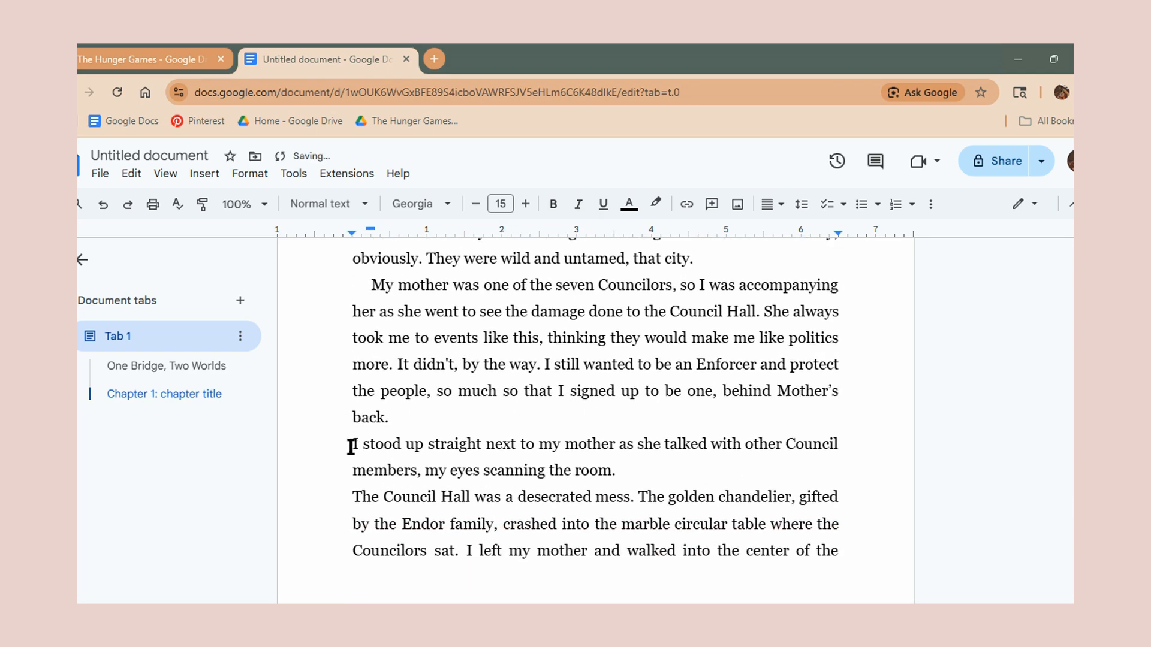
click(352, 445)
key(BackSpace)
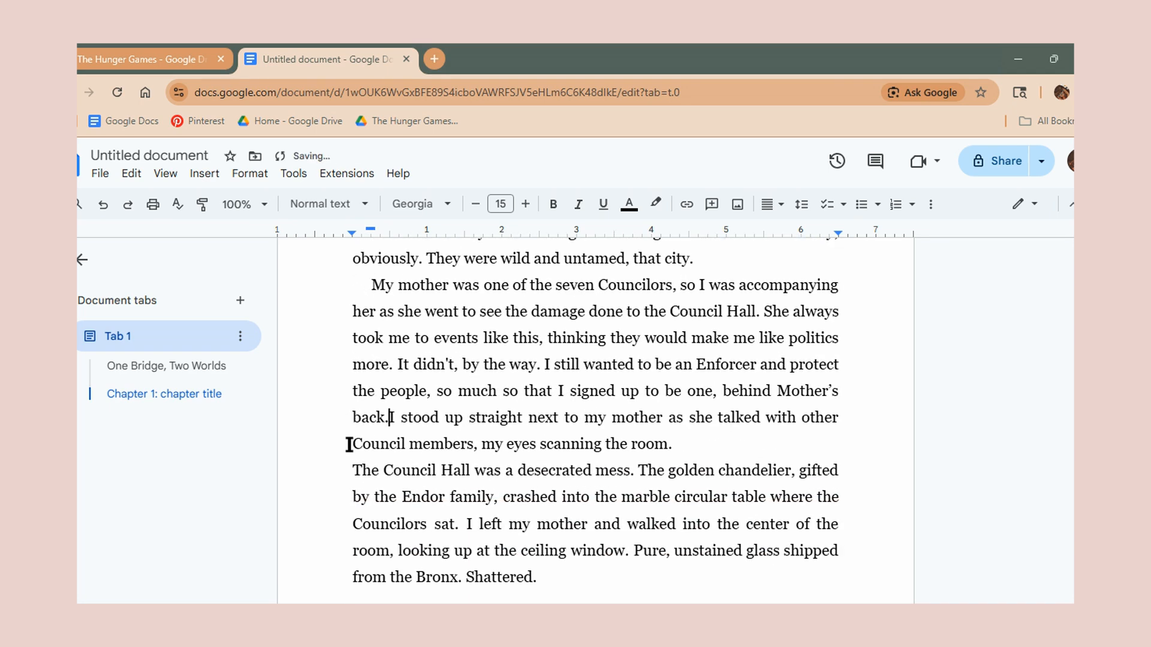
key(Return)
Rejoin and re-split the paragraphs beginning "The Council Hall was" and "Below me" so they inherit the first-line indent.
scroll(373, 444, down, 3)
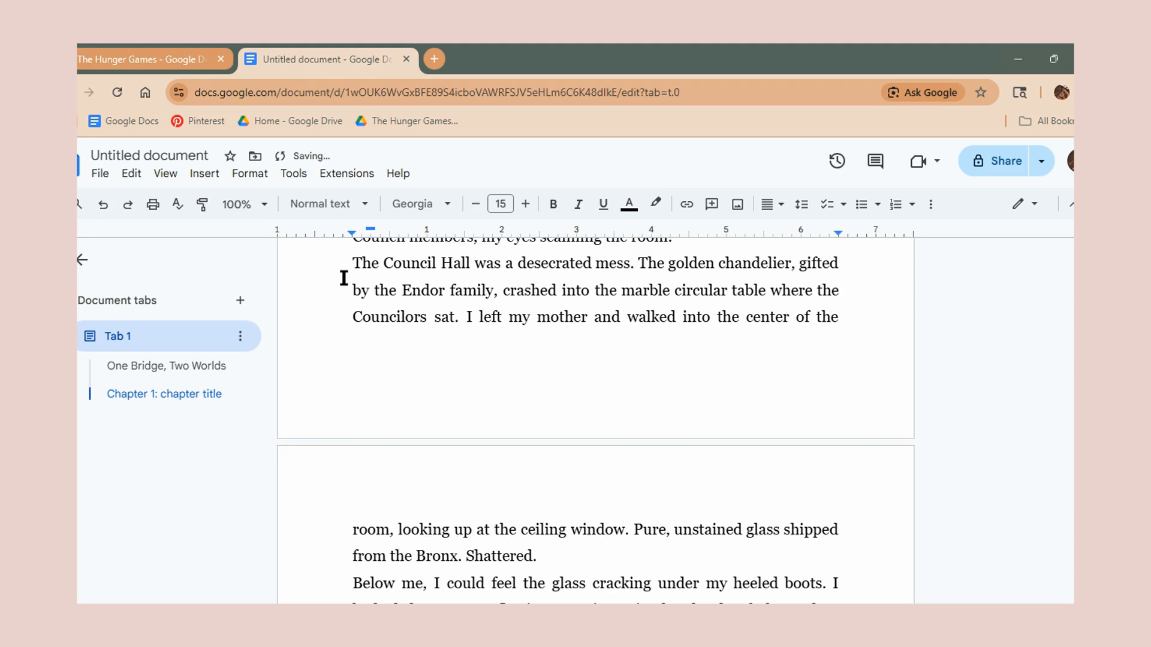
click(341, 264)
key(BackSpace)
key(Return)
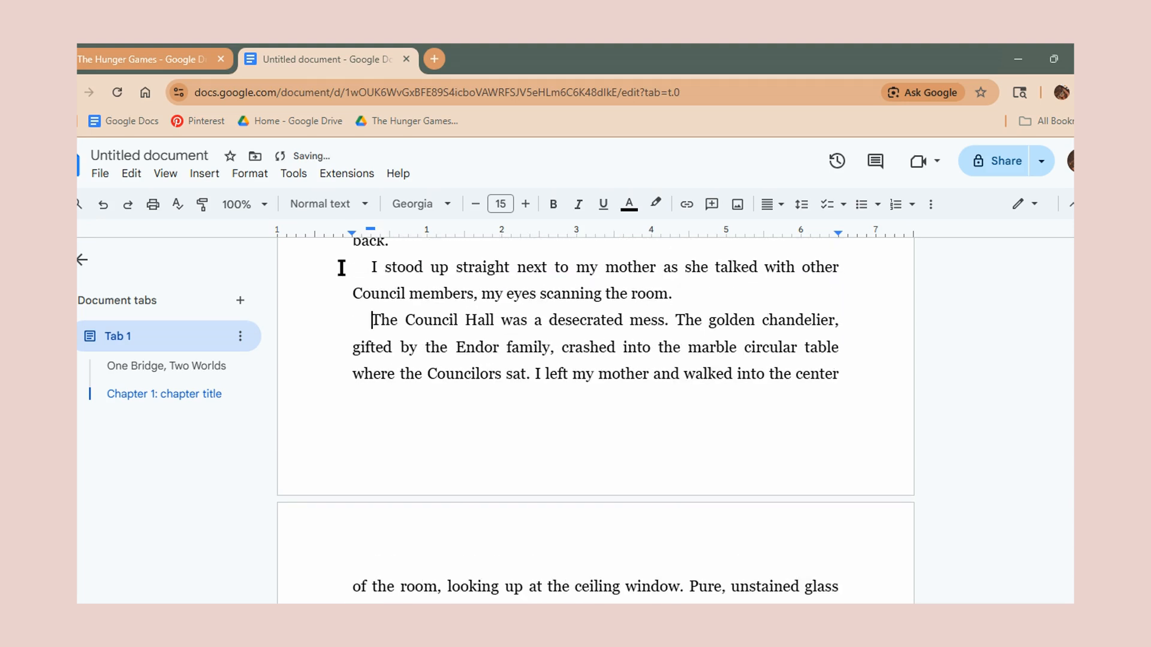
scroll(342, 268, down, 3)
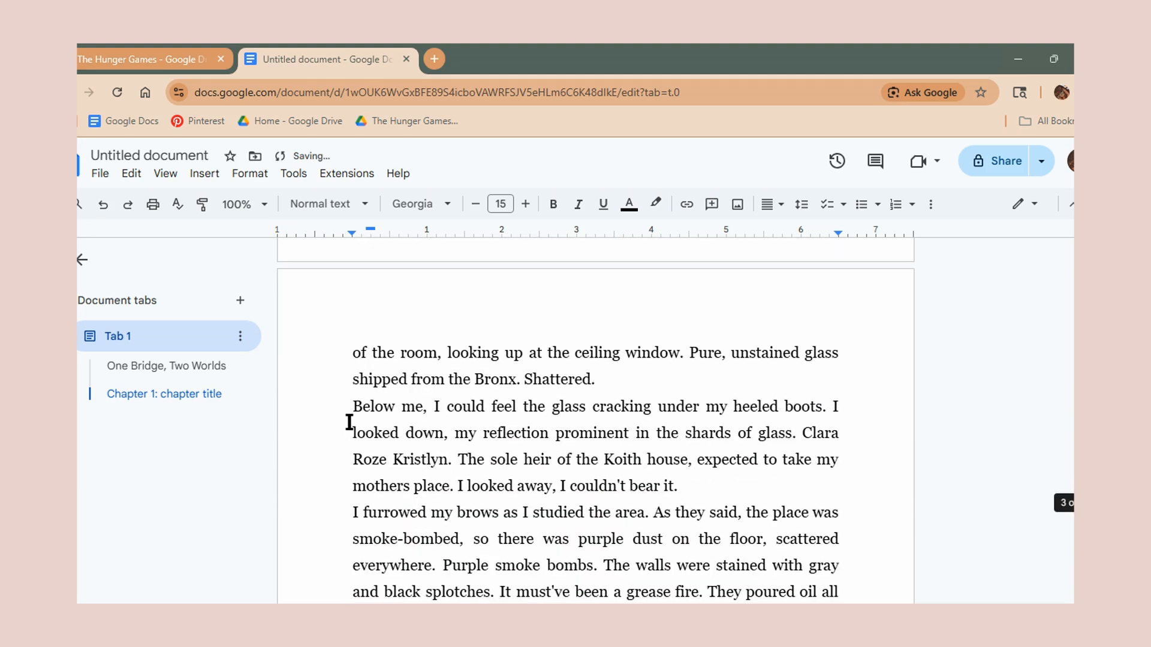
click(350, 418)
key(BackSpace)
key(Return)
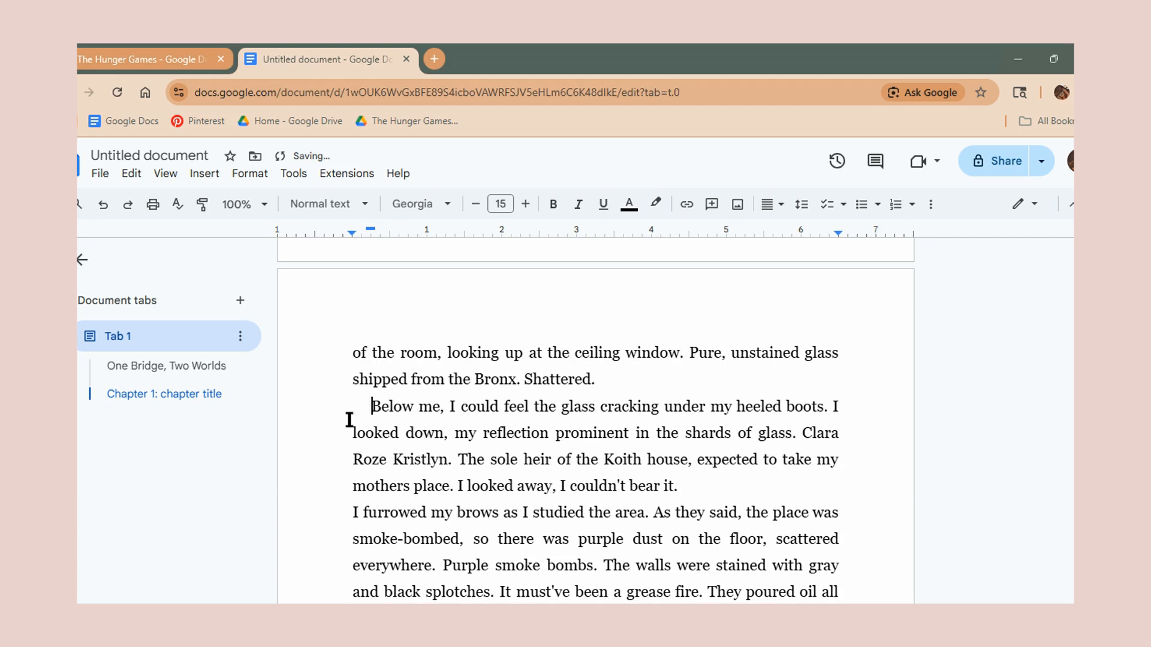
Rejoin and re-split the paragraphs beginning "I furrowed my brows" and "I looked back at Mum" so they inherit the first-line indent.
click(341, 514)
key(BackSpace)
key(Return)
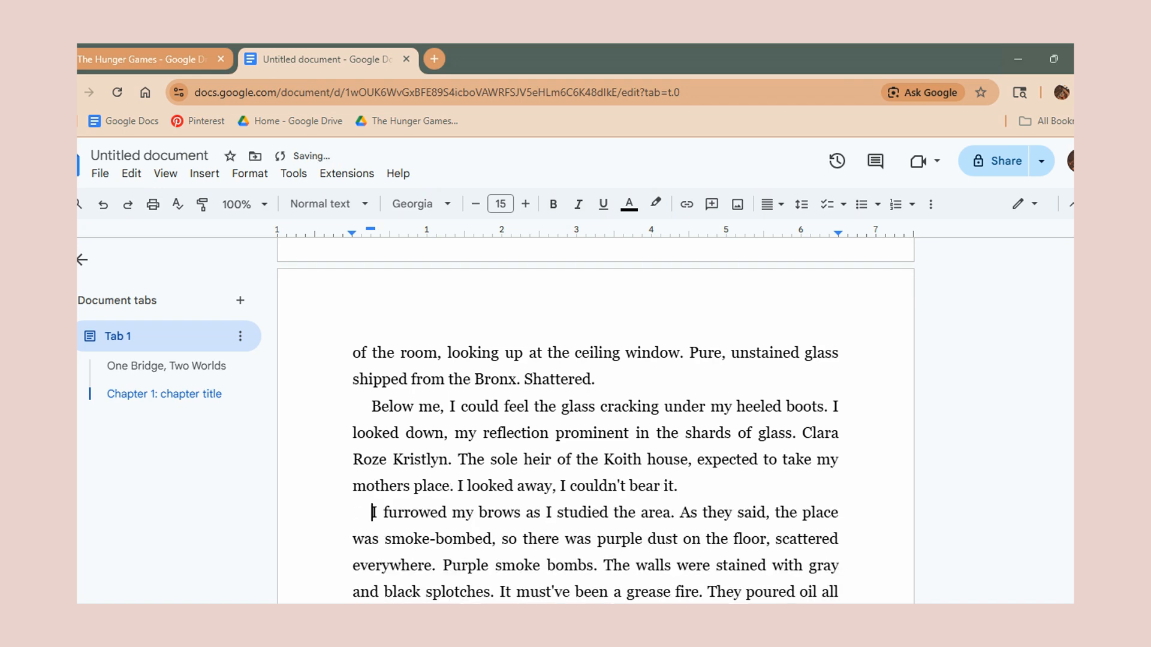
scroll(344, 511, down, 4)
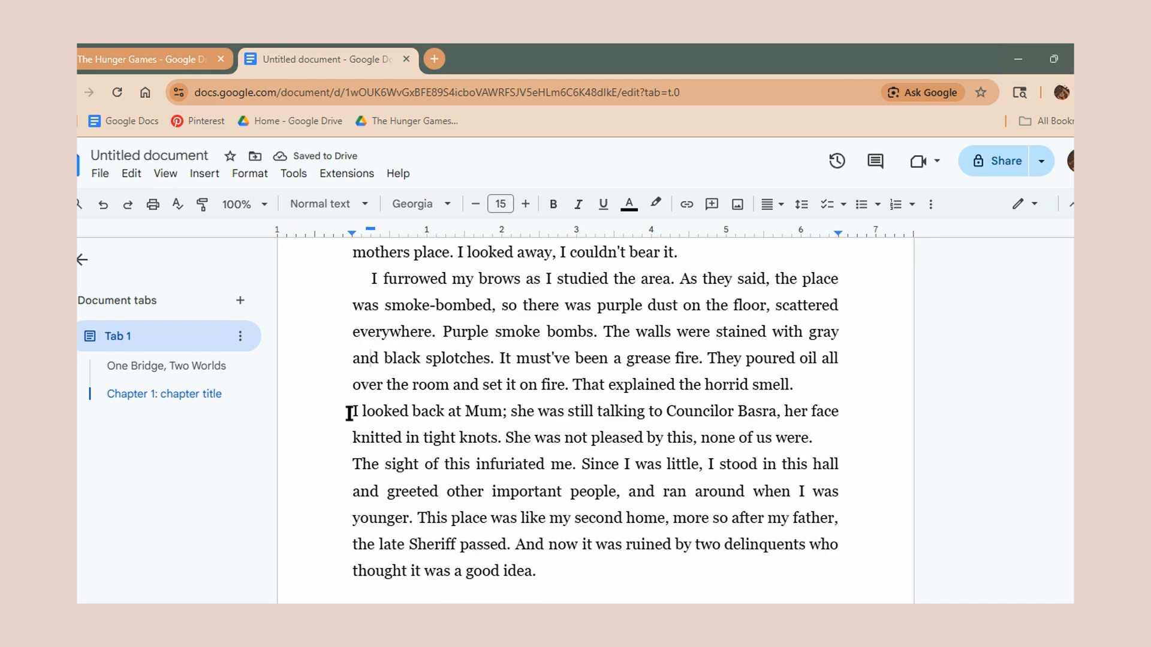
click(350, 413)
key(BackSpace)
key(Return)
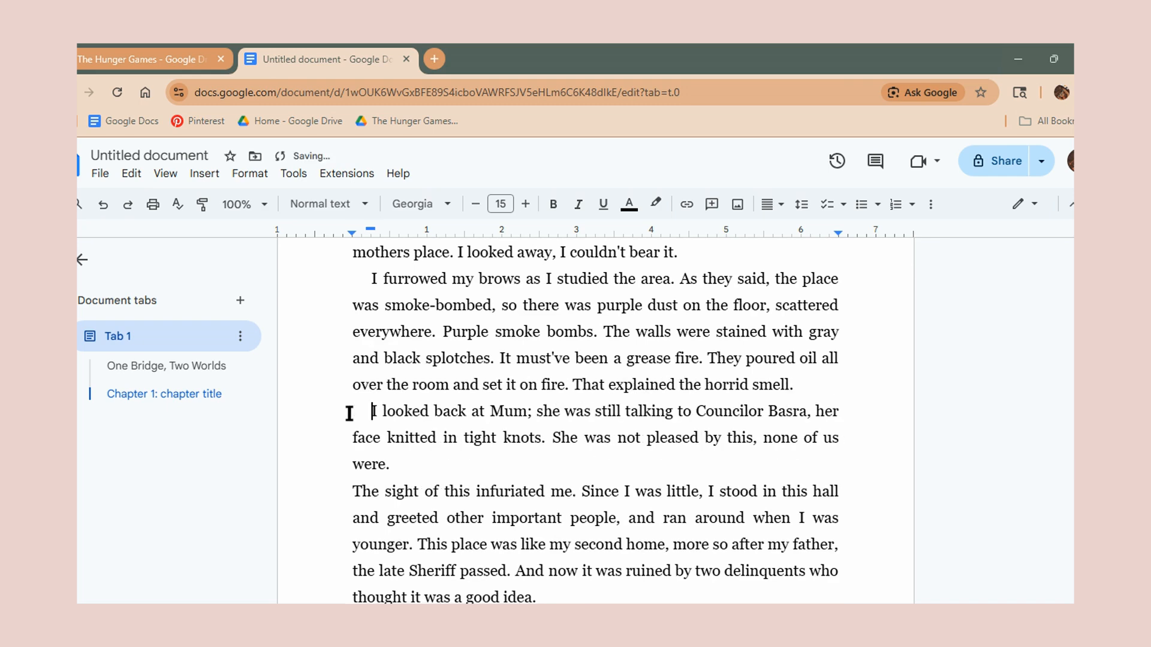
Give the last paragraph, beginning "The sight of this infuriated me", the same first-line indent by rejoining and re-splitting it.
key(Down)
key(Down)
key(Down)
key(Left)
key(BackSpace)
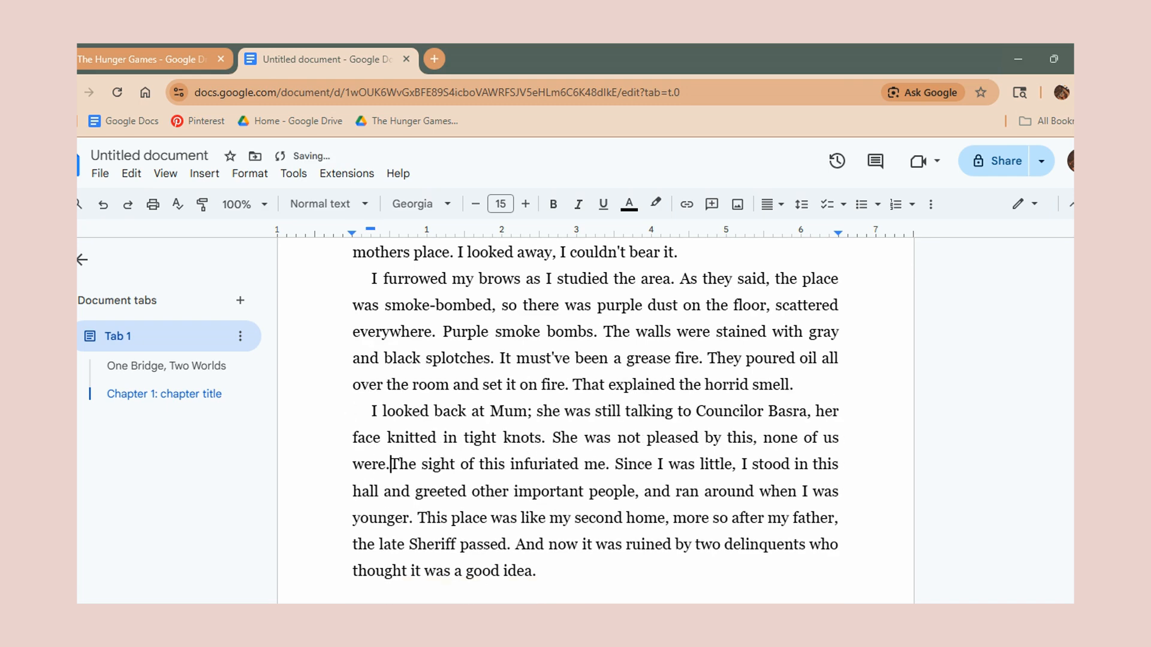
key(Return)
Make the opening line "Last night." of Chapter 1 bold.
scroll(534, 480, down, 4)
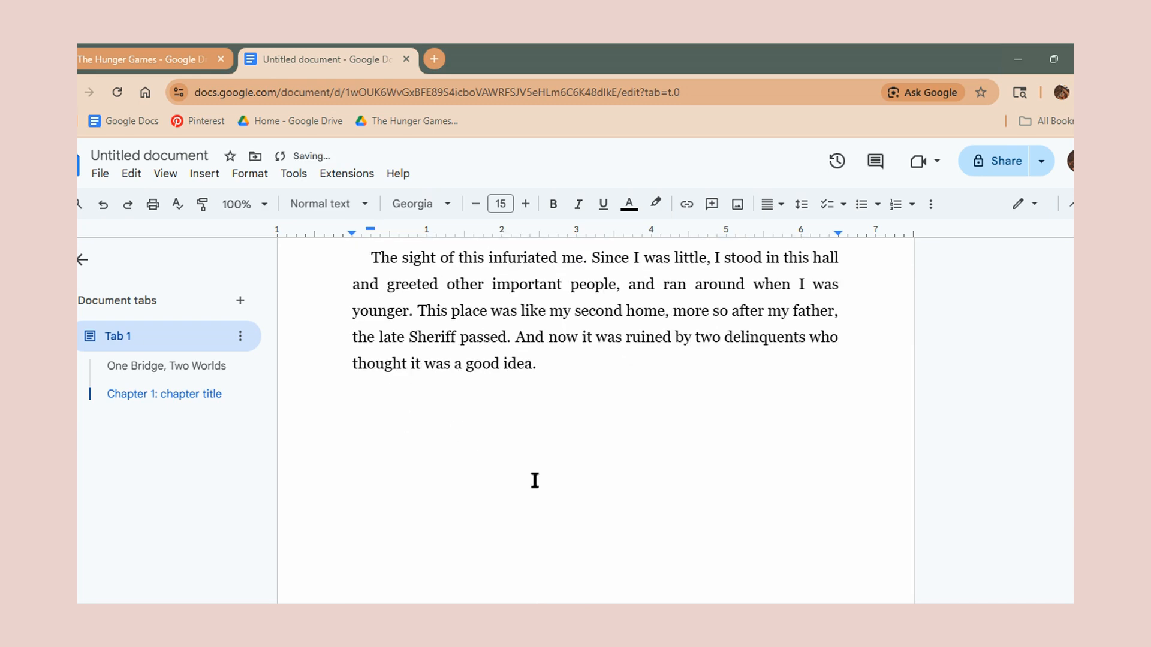
scroll(629, 311, up, 7)
scroll(653, 358, up, 6)
scroll(653, 359, up, 5)
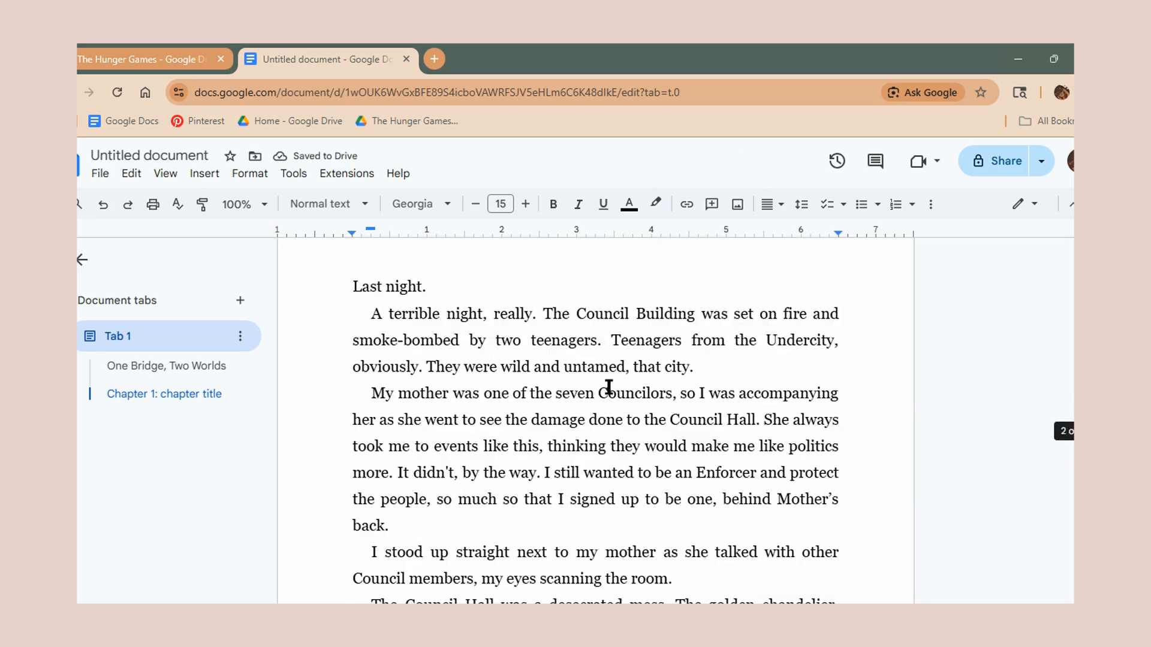
scroll(637, 377, up, 4)
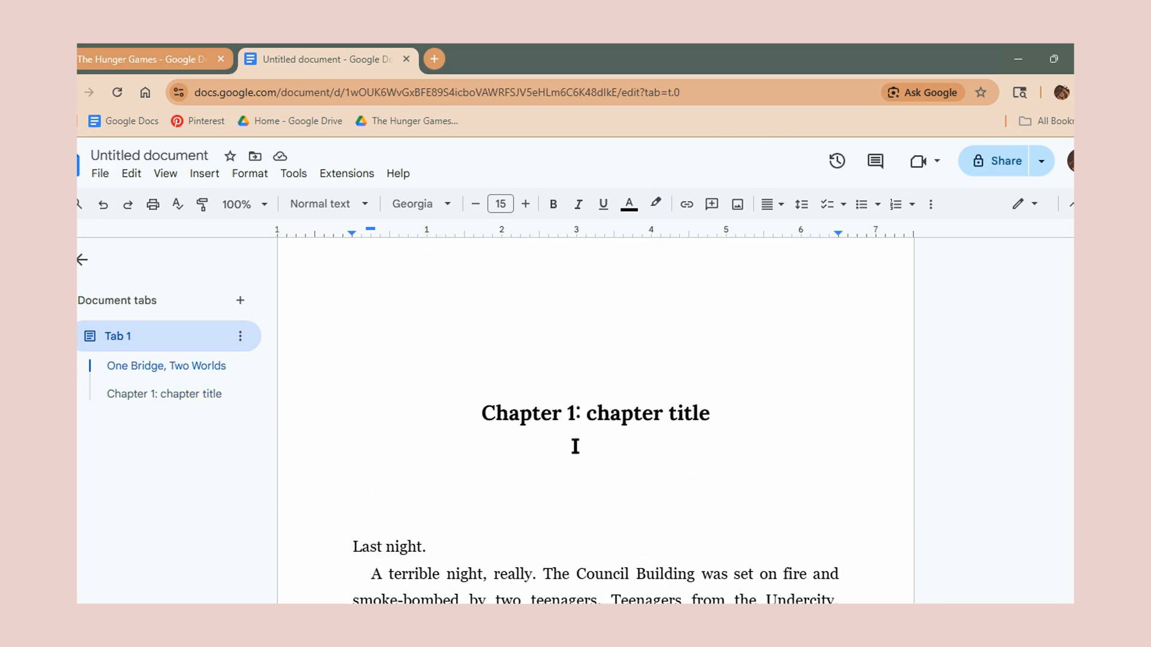
scroll(575, 444, down, 1)
click(463, 467)
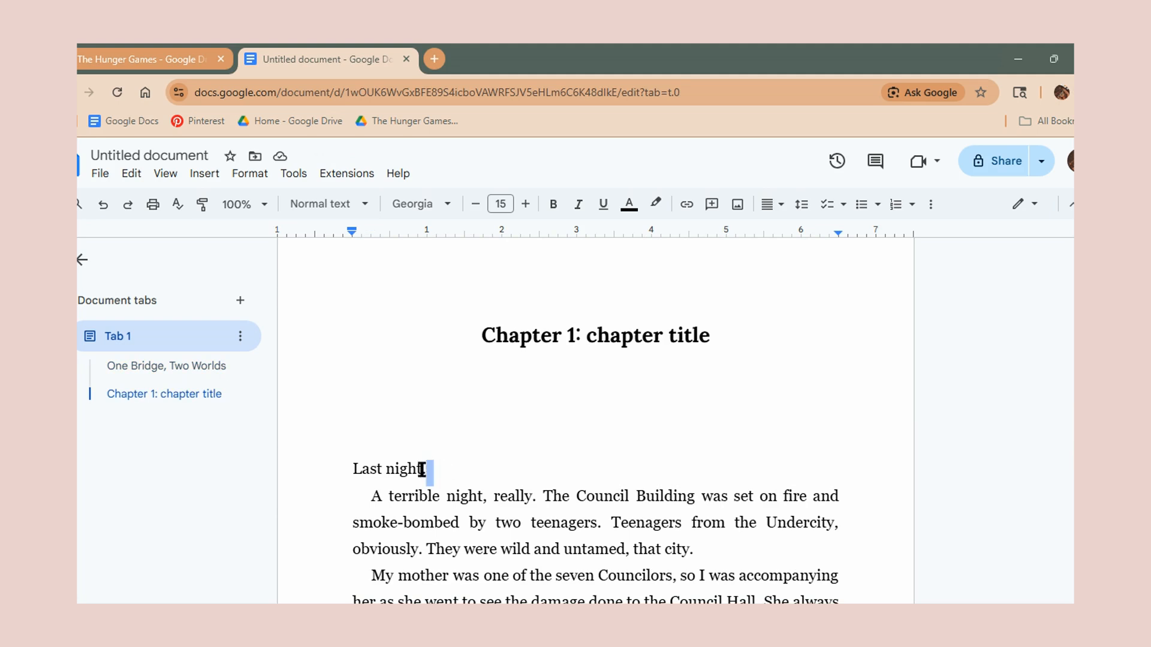
drag(426, 468, 356, 466)
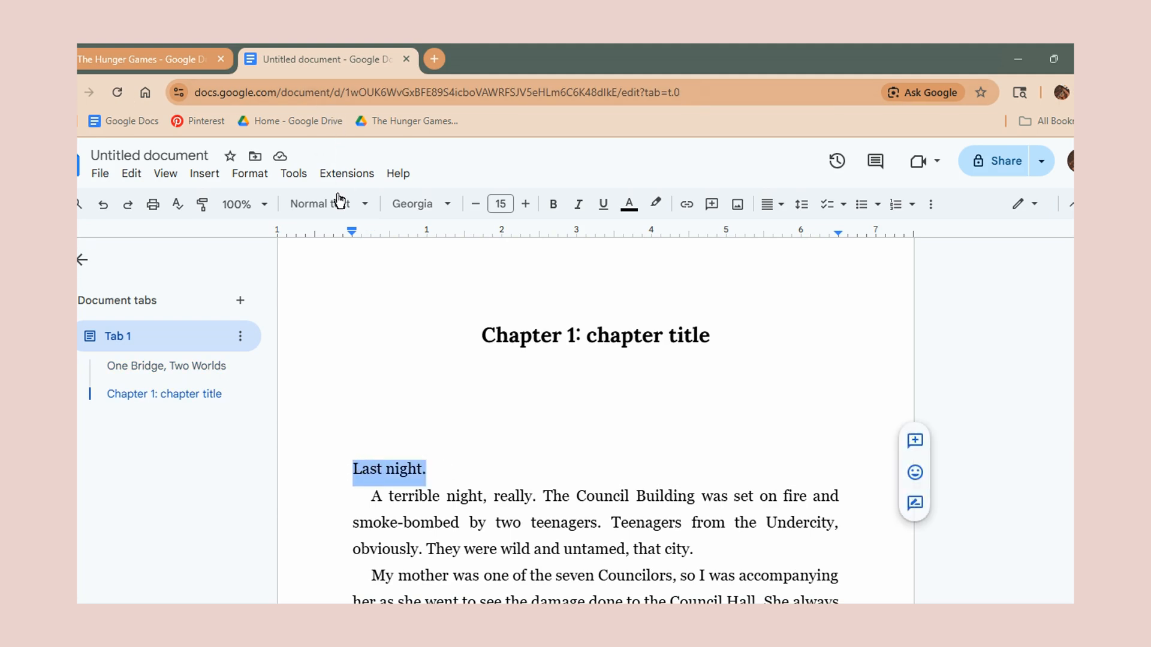
click(553, 205)
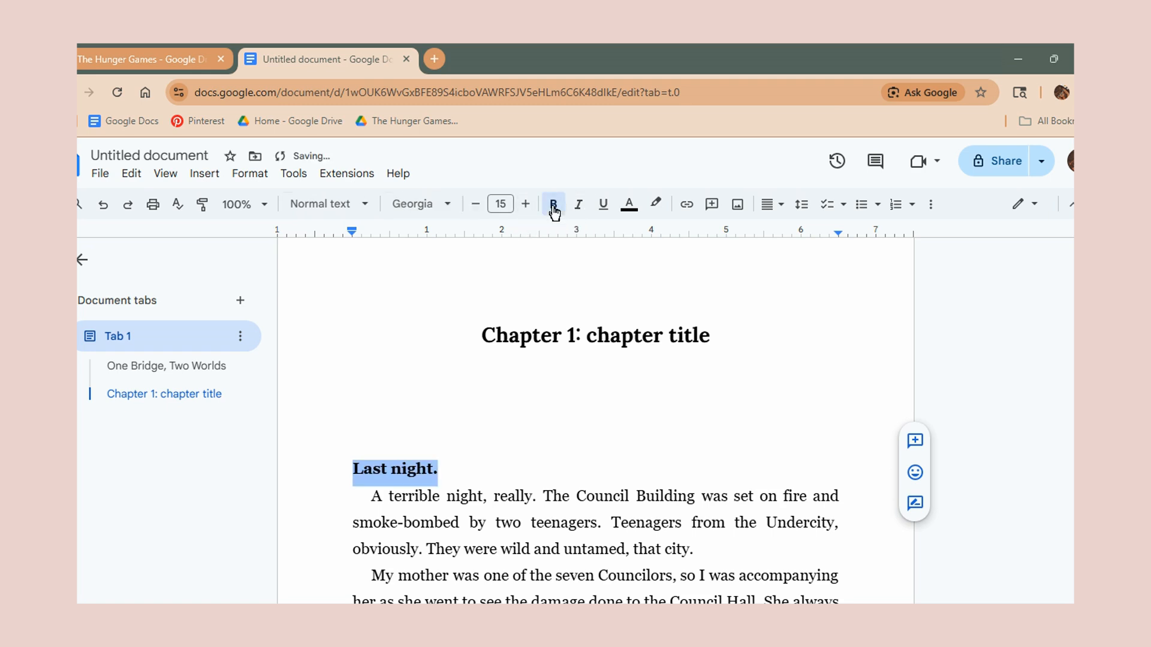
click(530, 506)
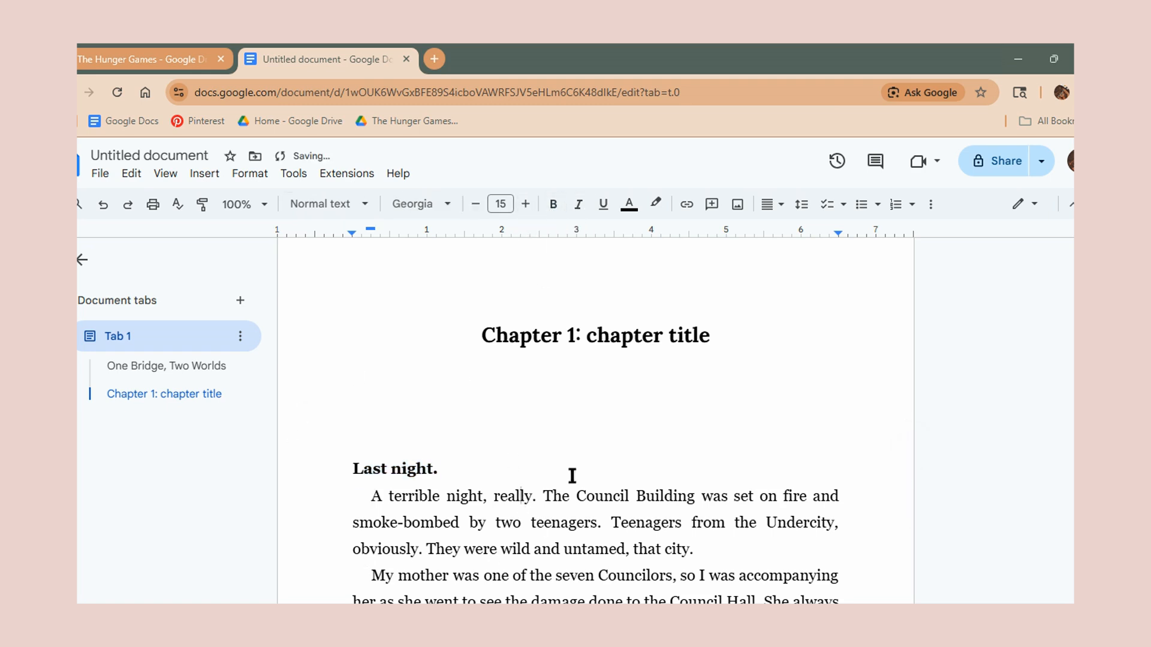
Name the untitled document "One Bridge, Two Worlds".
scroll(366, 400, down, 2)
scroll(366, 400, down, 1)
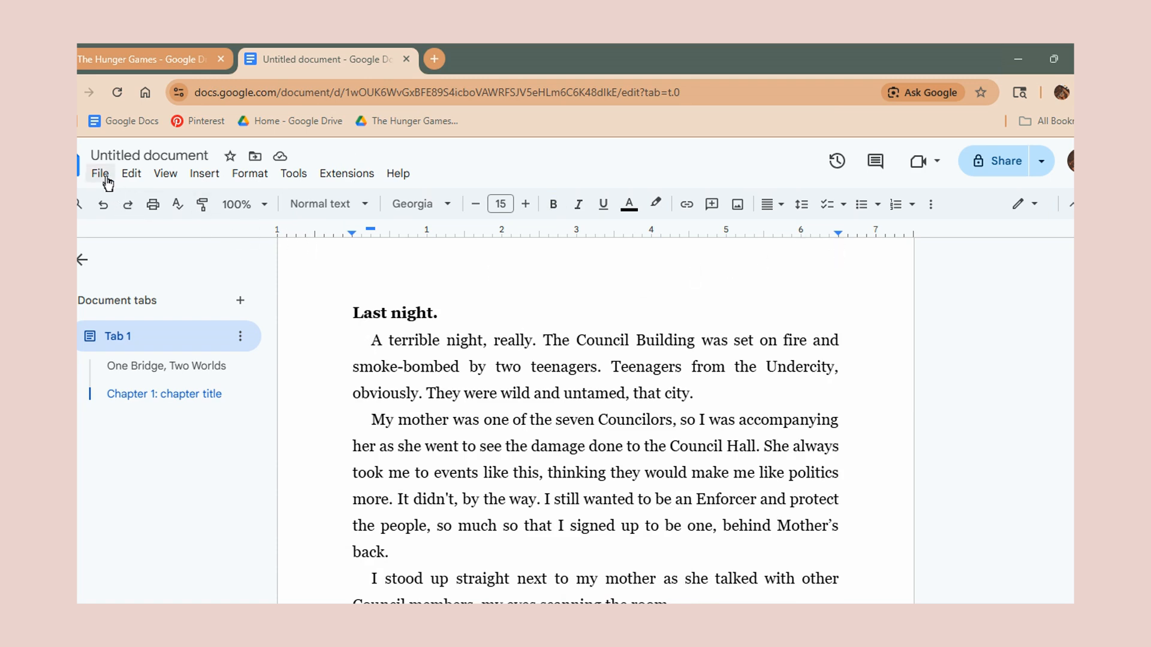
click(146, 155)
click(454, 432)
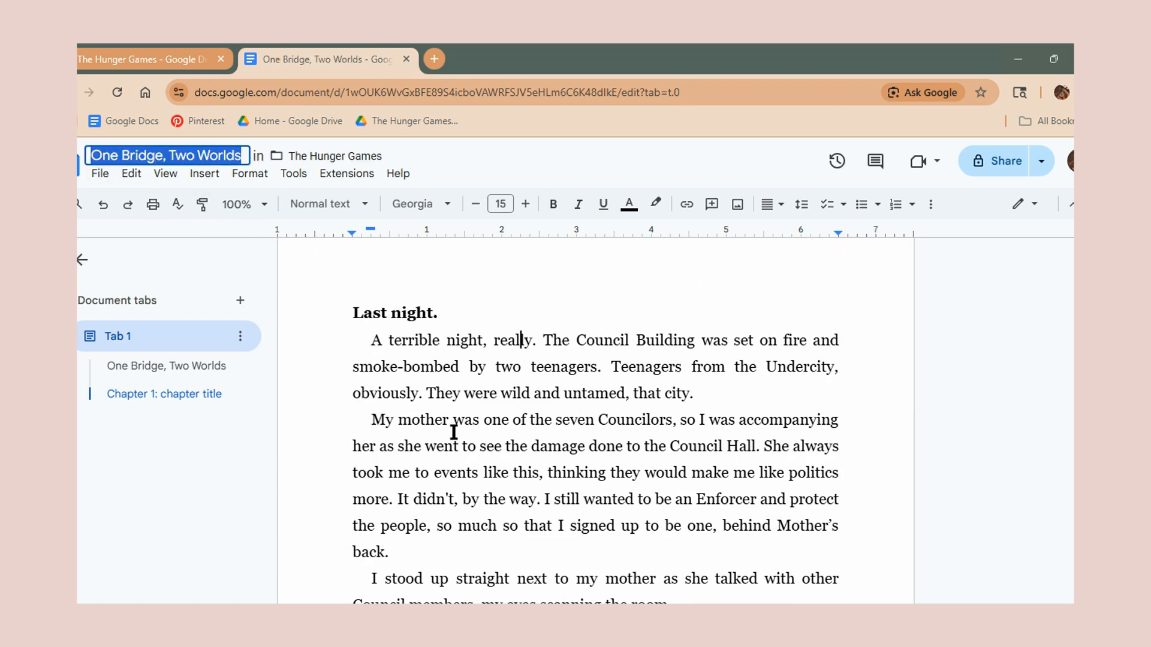
Extend the document name to "One Bridge, Two Worlds - 1st draft".
scroll(492, 304, up, 2)
scroll(604, 372, up, 10)
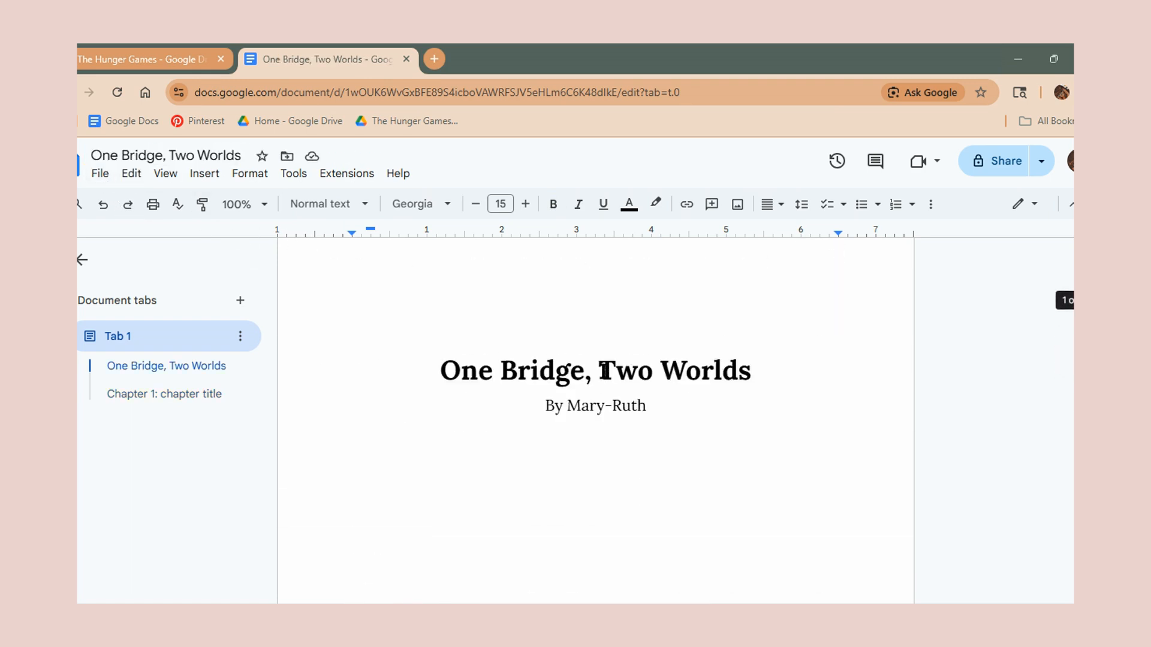
scroll(605, 374, down, 4)
scroll(606, 375, down, 2)
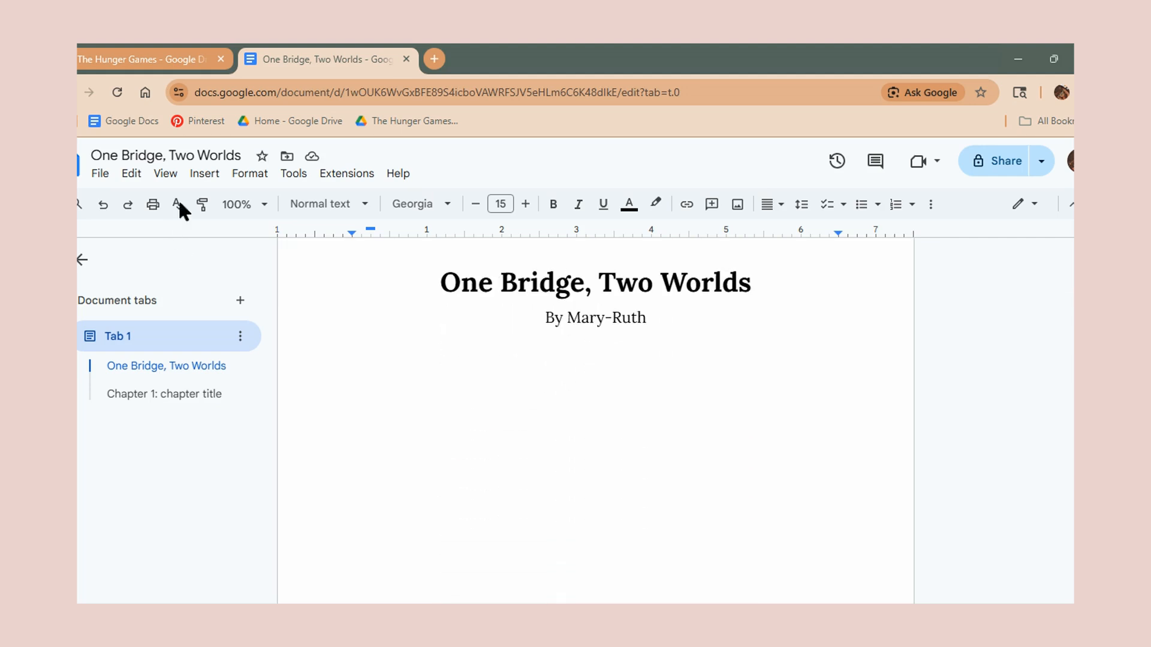
click(240, 155)
text(- )
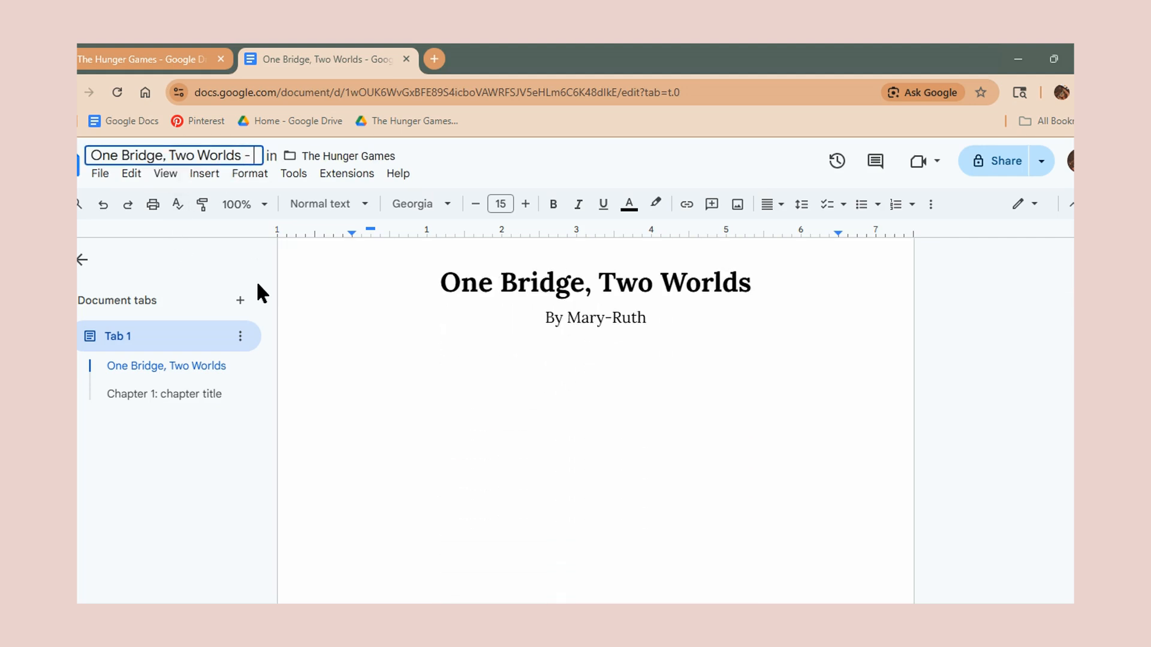
text(1st draft)
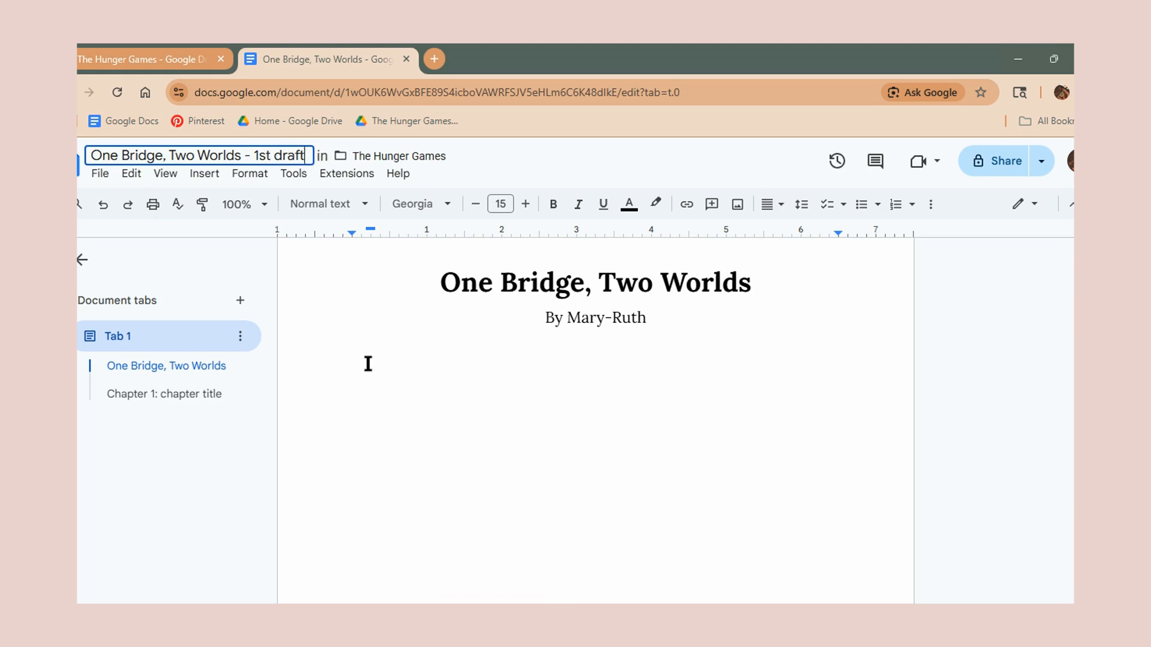
click(487, 361)
Insert a next-page section break after the byline on the title page.
scroll(487, 360, down, 10)
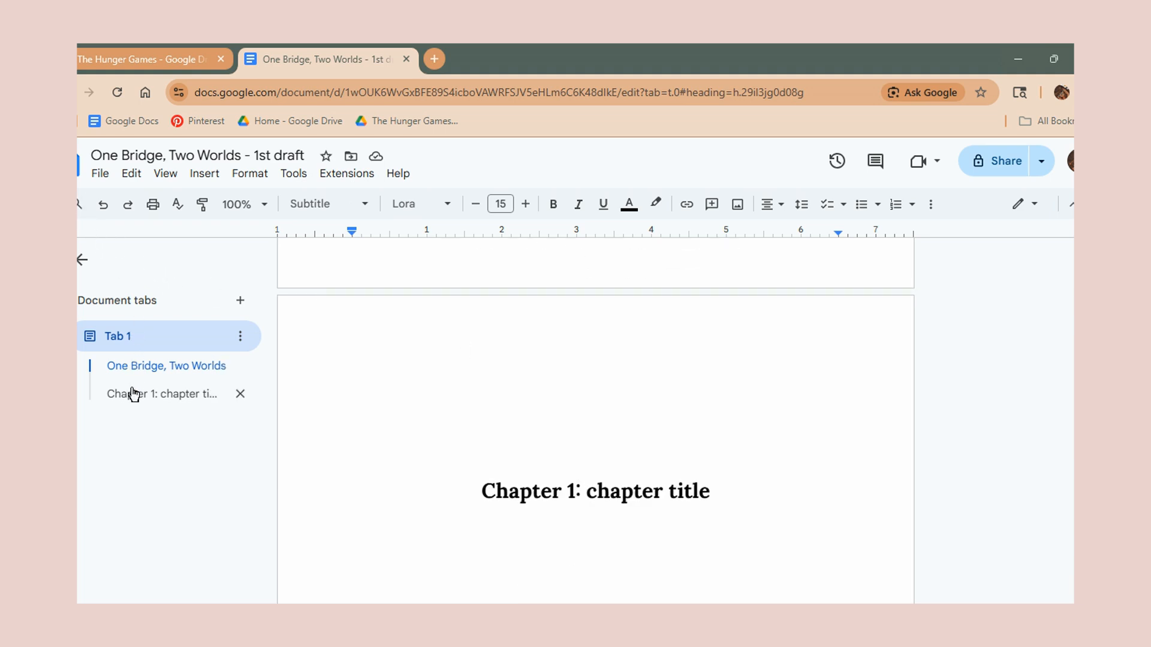
scroll(519, 447, up, 10)
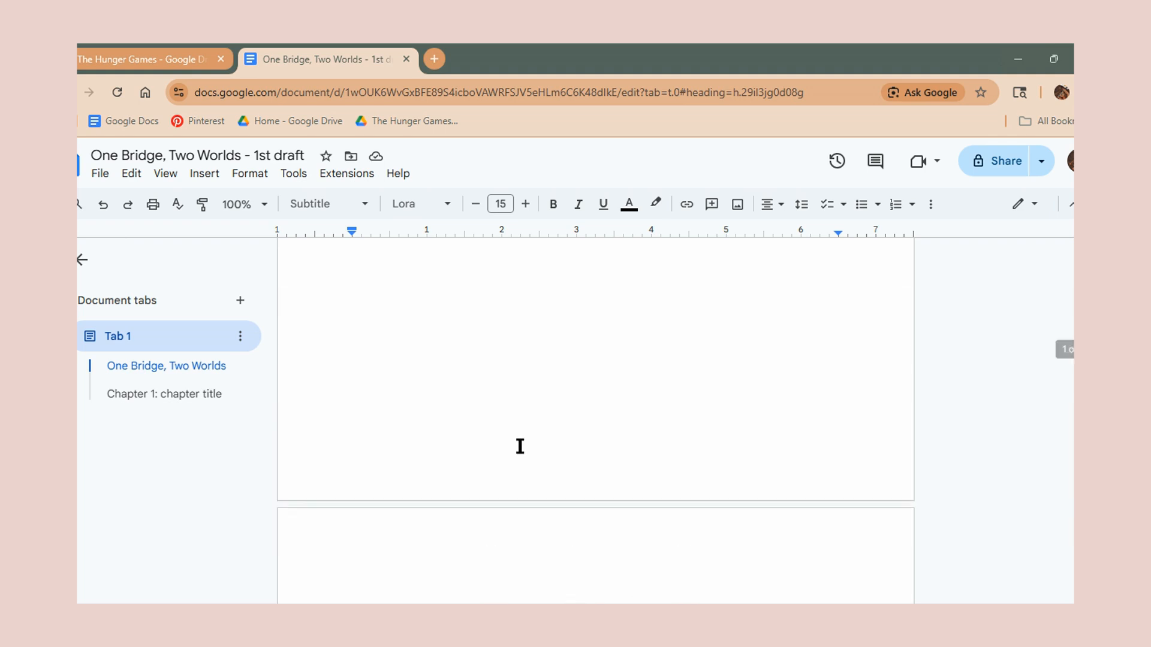
scroll(616, 447, up, 1)
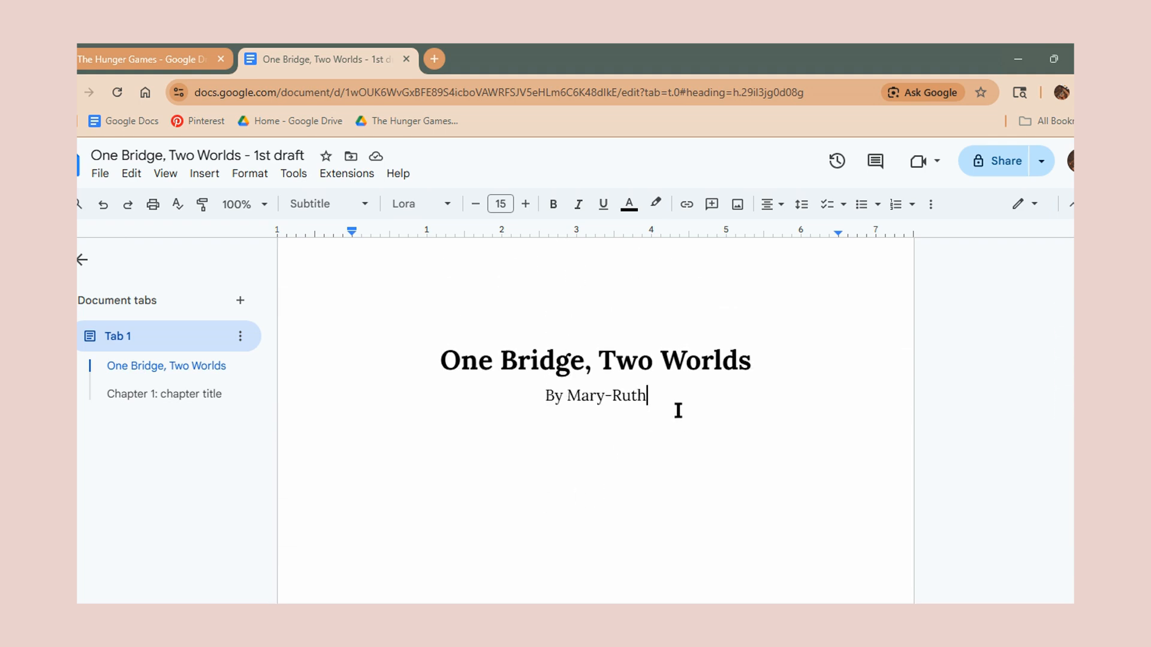
click(199, 176)
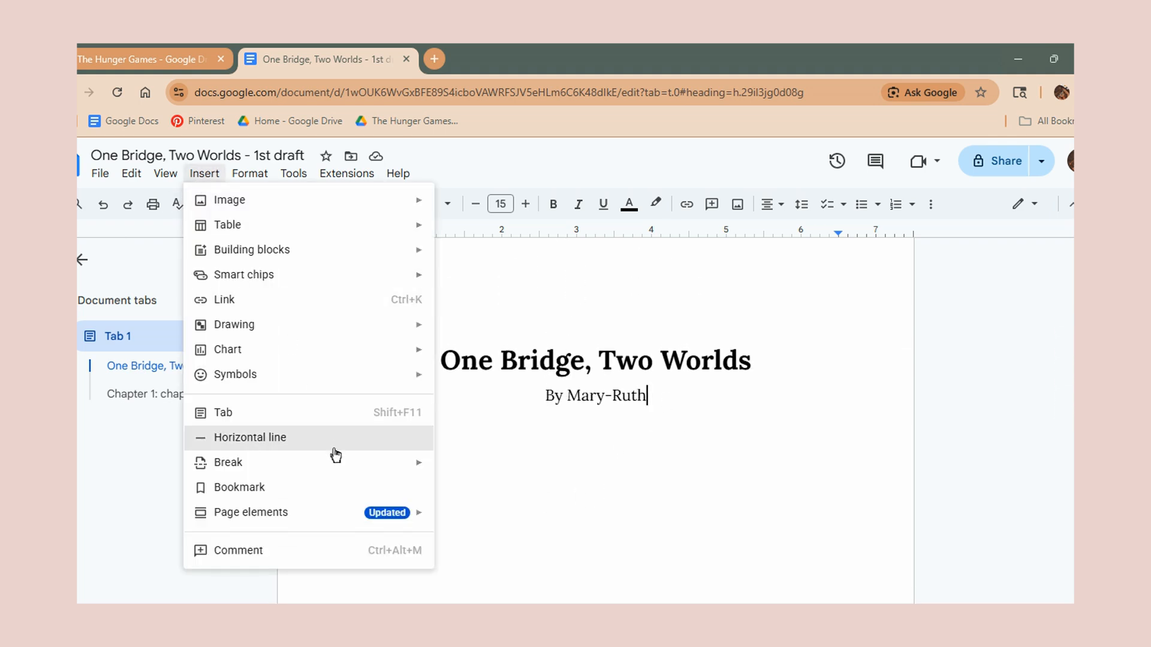
mouse_move(384, 467)
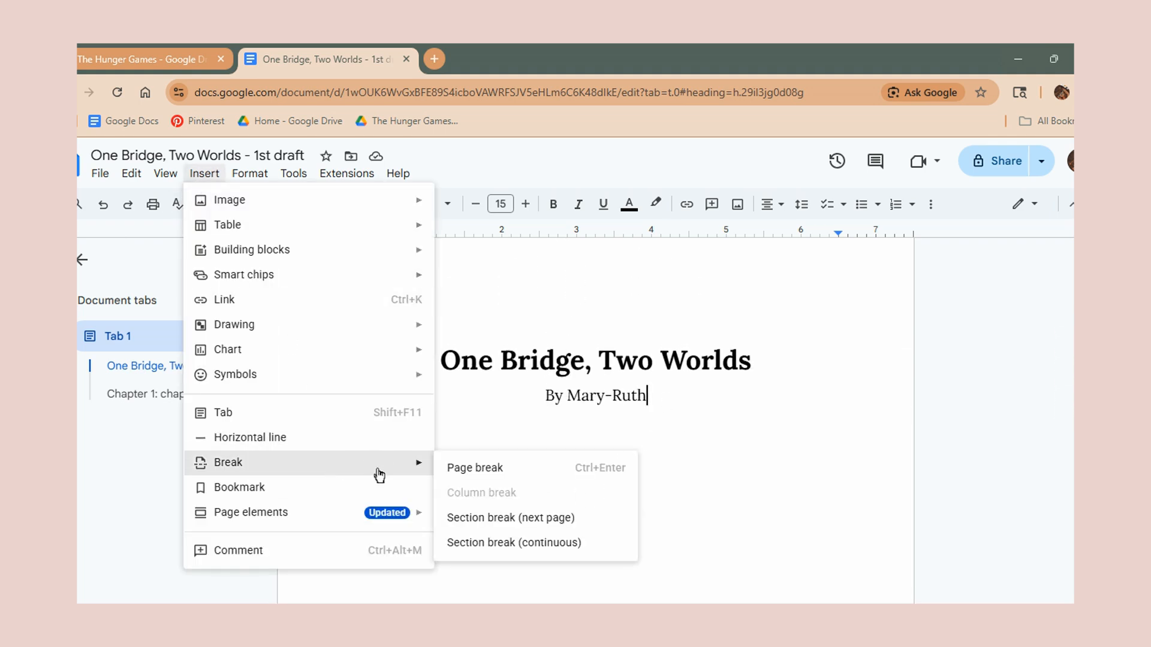
click(490, 519)
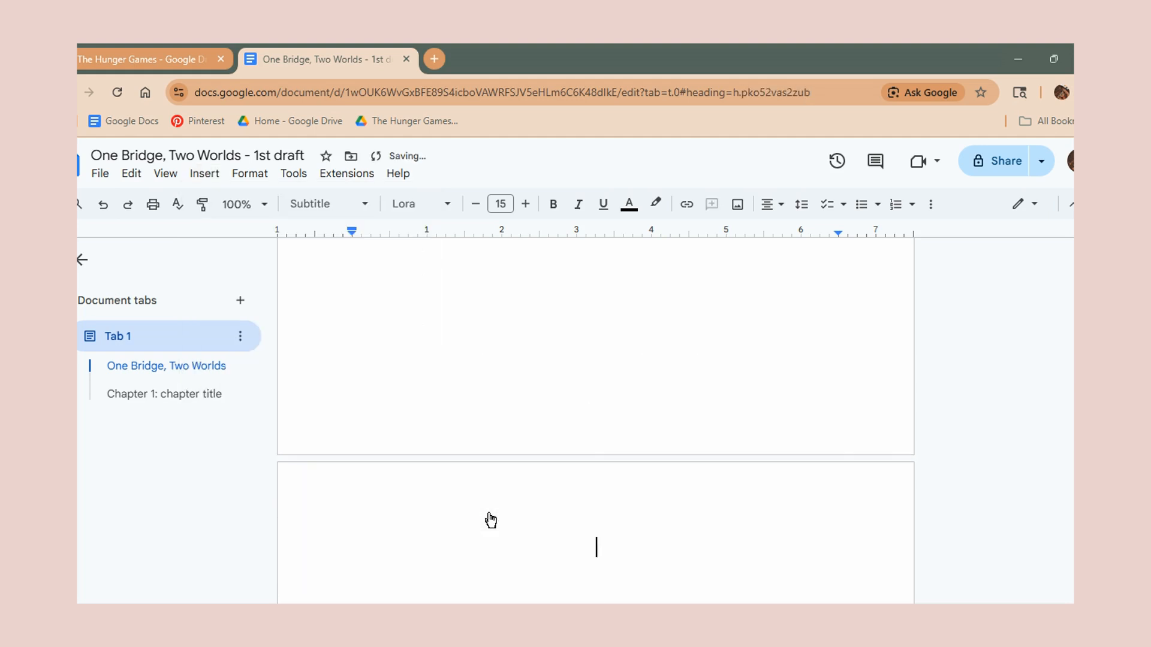
Add the heading "Part 1" in the Heading 1 style on the new page after the title page.
scroll(500, 503, down, 3)
scroll(503, 476, up, 1)
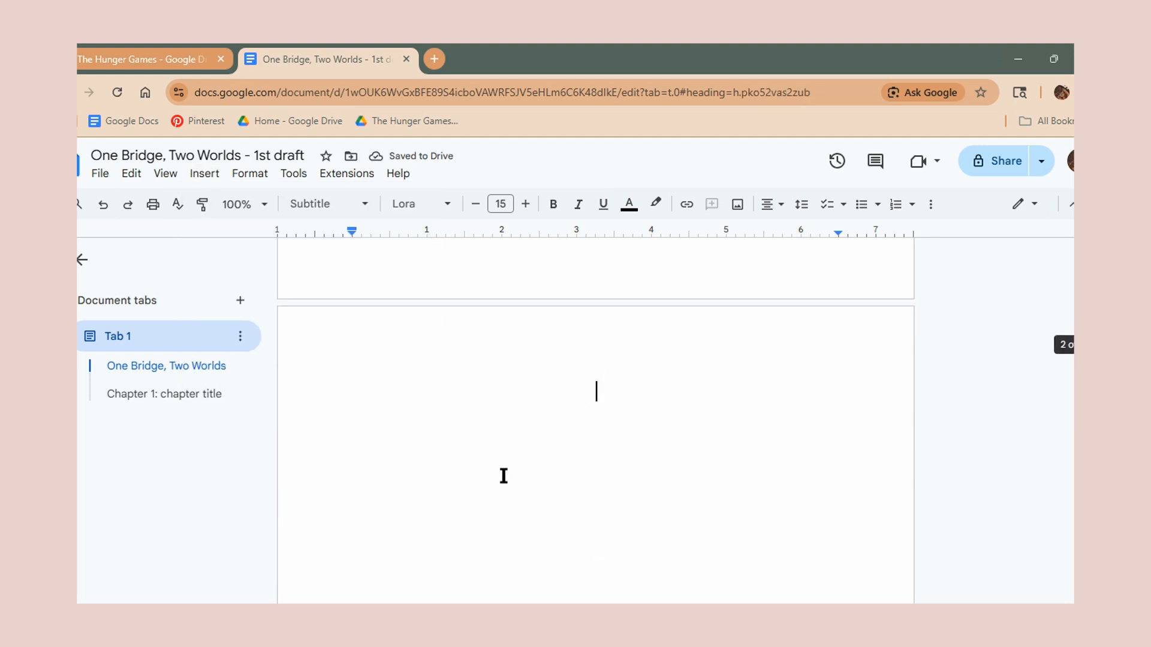
click(323, 204)
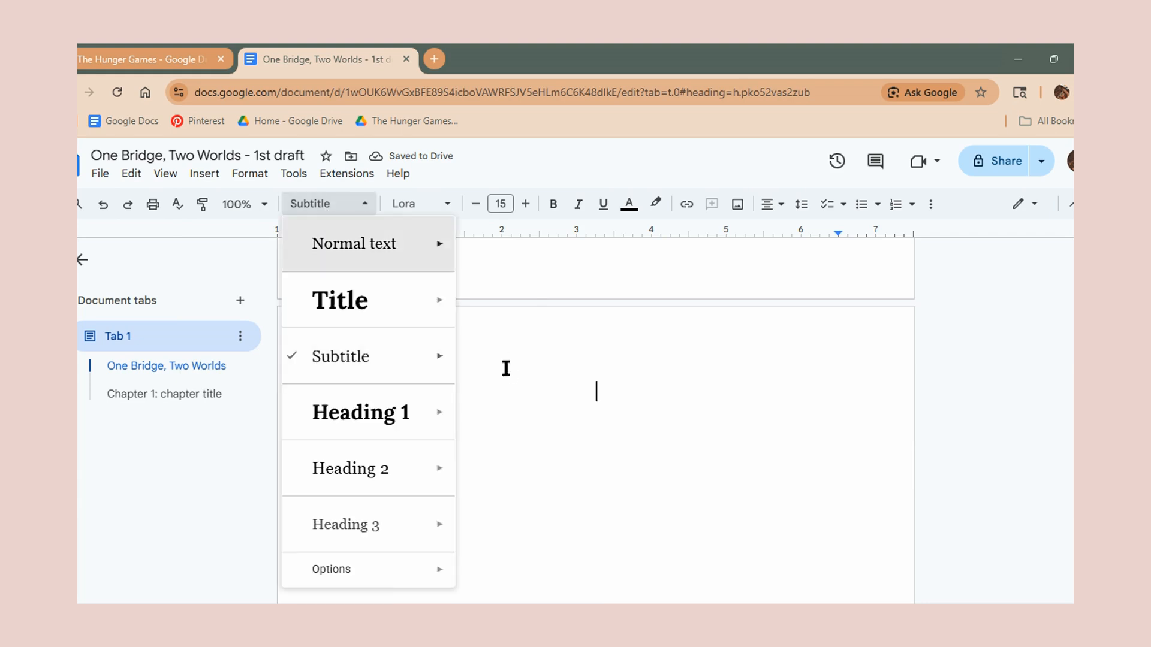
click(402, 429)
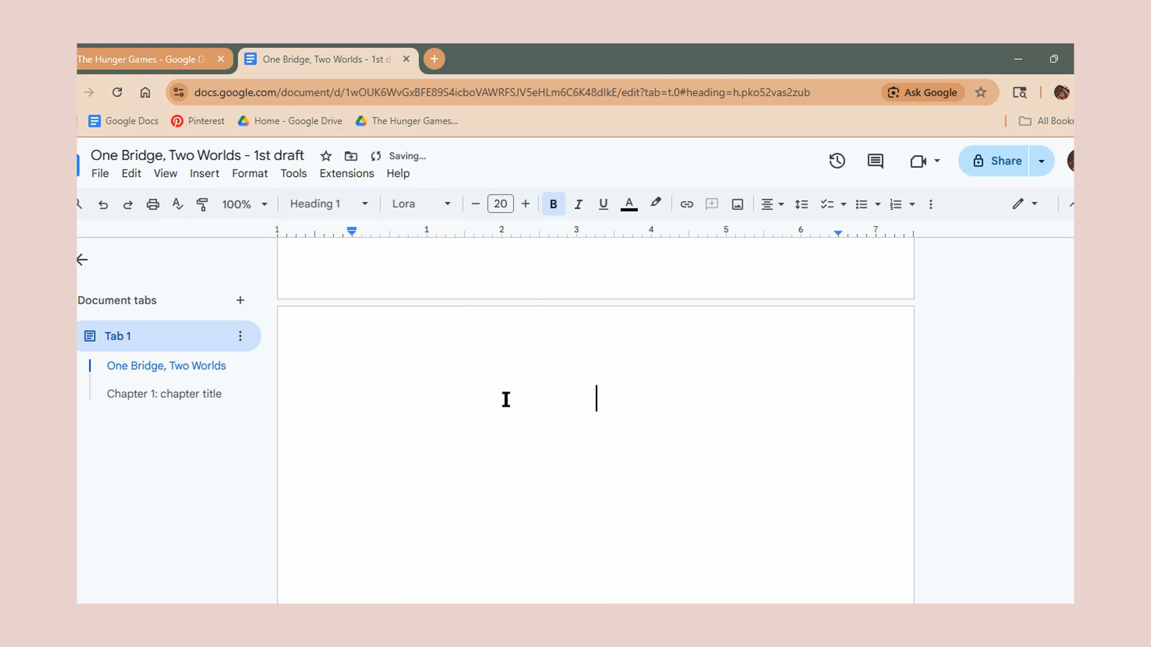
text(Part 1)
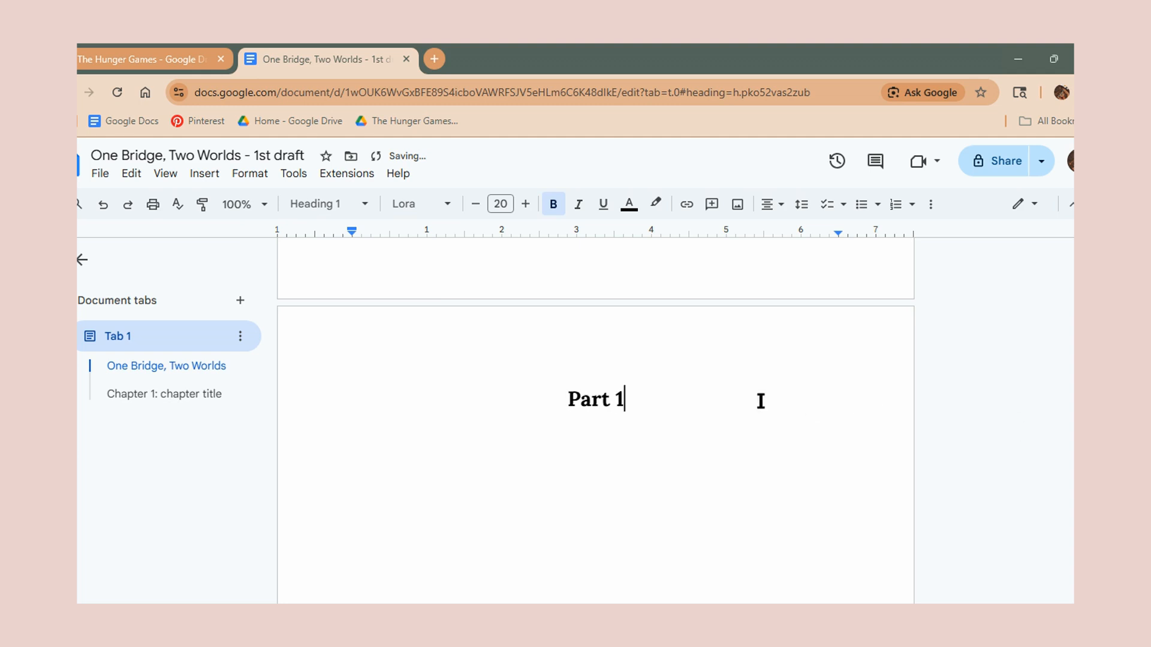
Add "The Undercity" on a new line under the "Part 1" heading, using the Subtitle style.
key(Return)
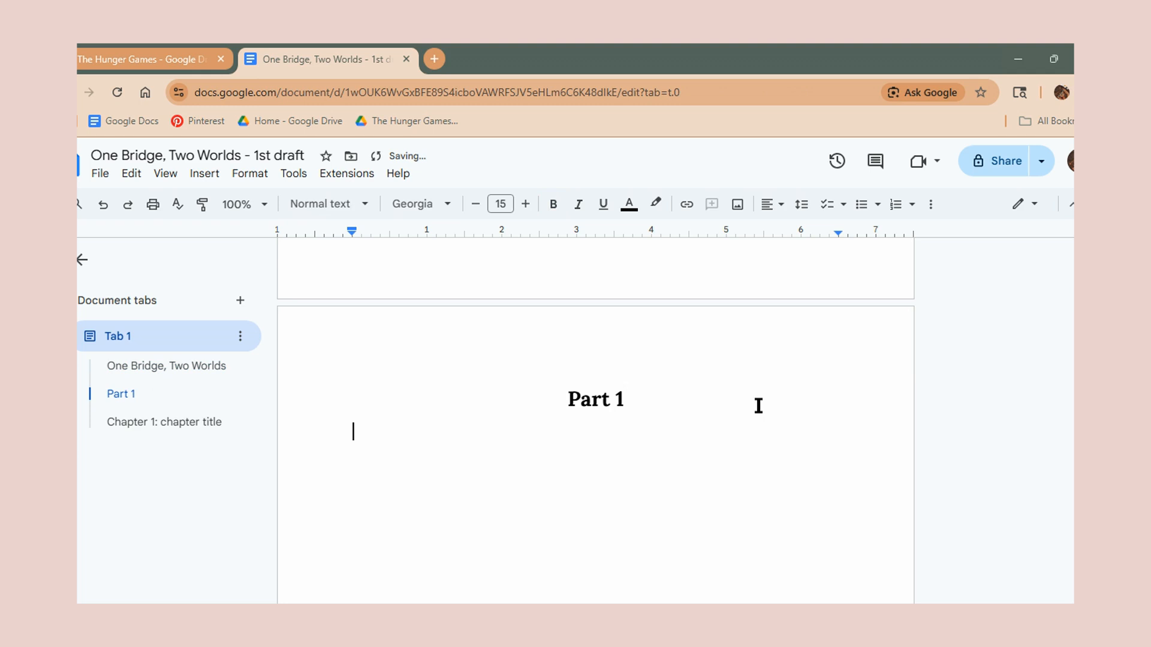
click(362, 207)
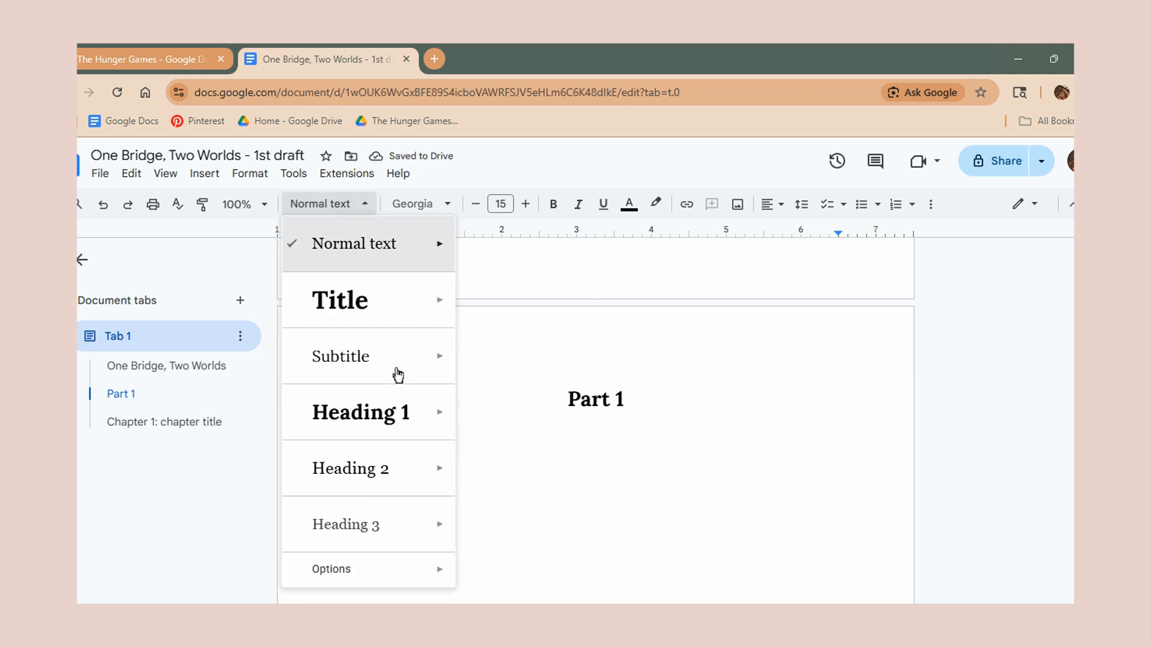
mouse_move(405, 492)
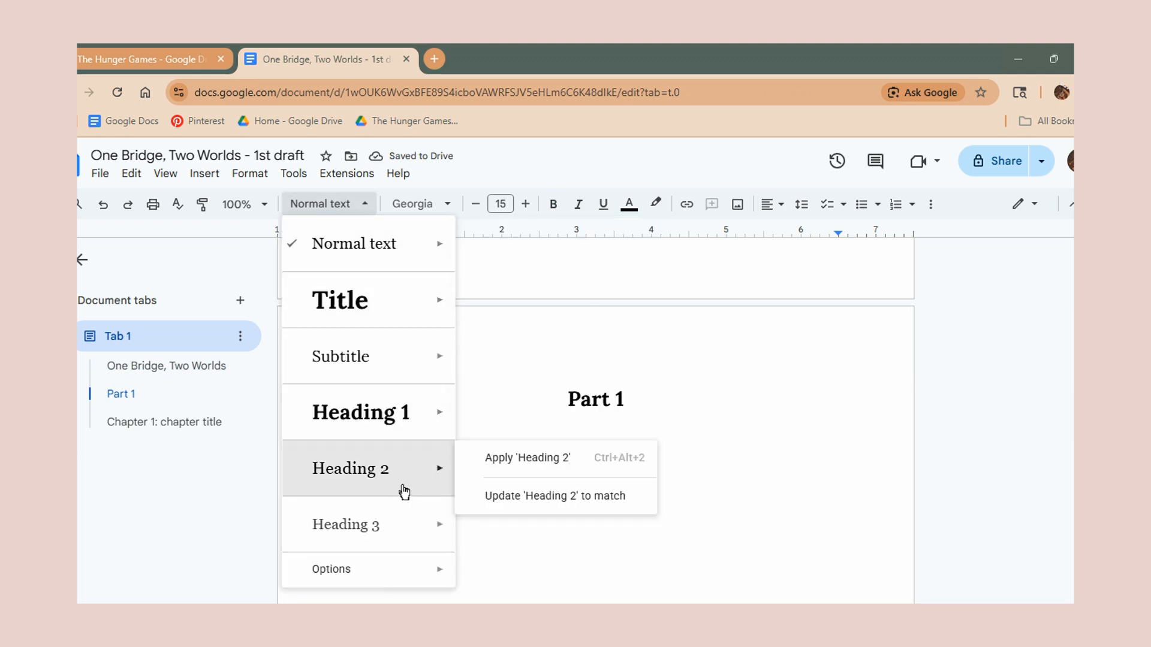
click(378, 375)
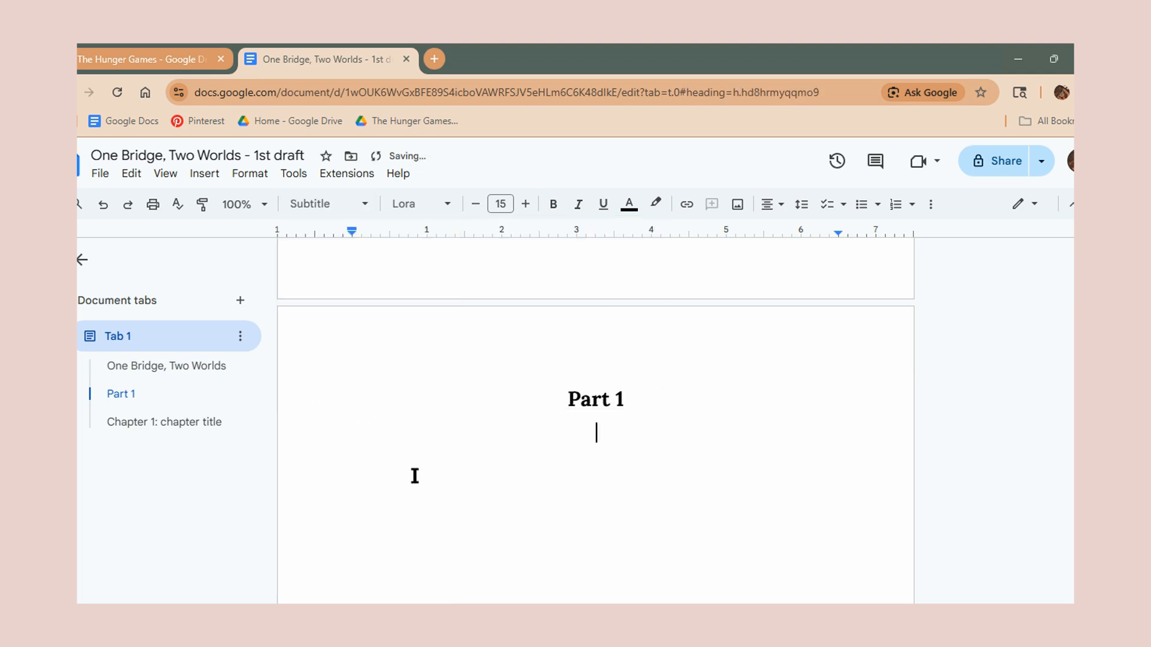
text(The under city)
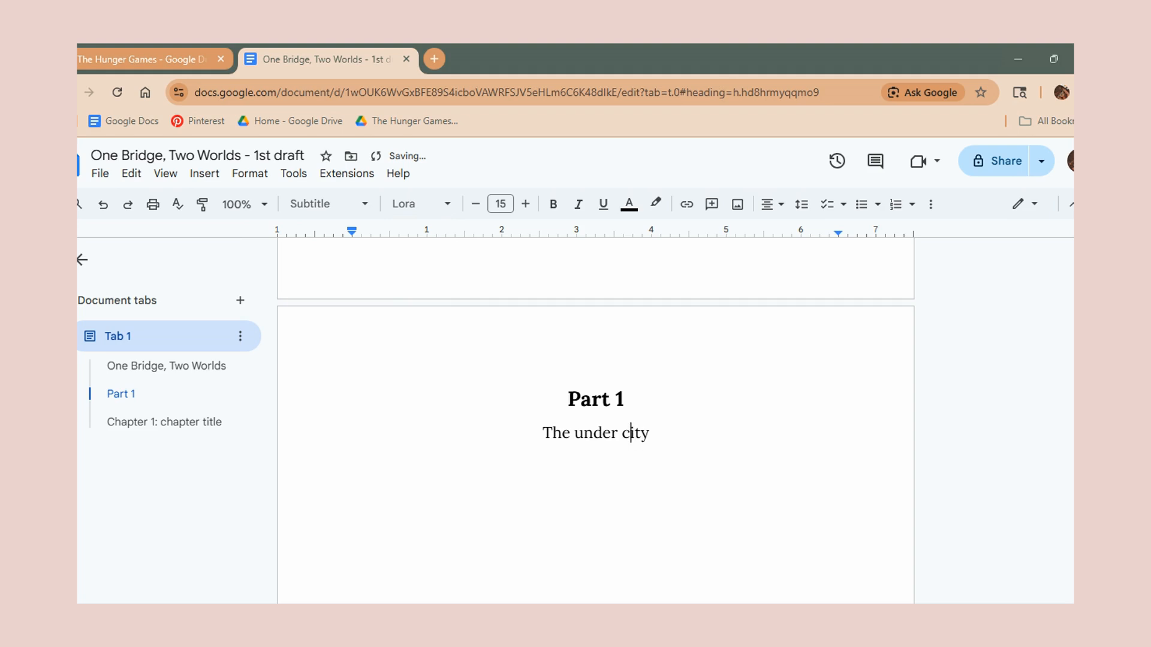
key(Left)
key(BackSpace)
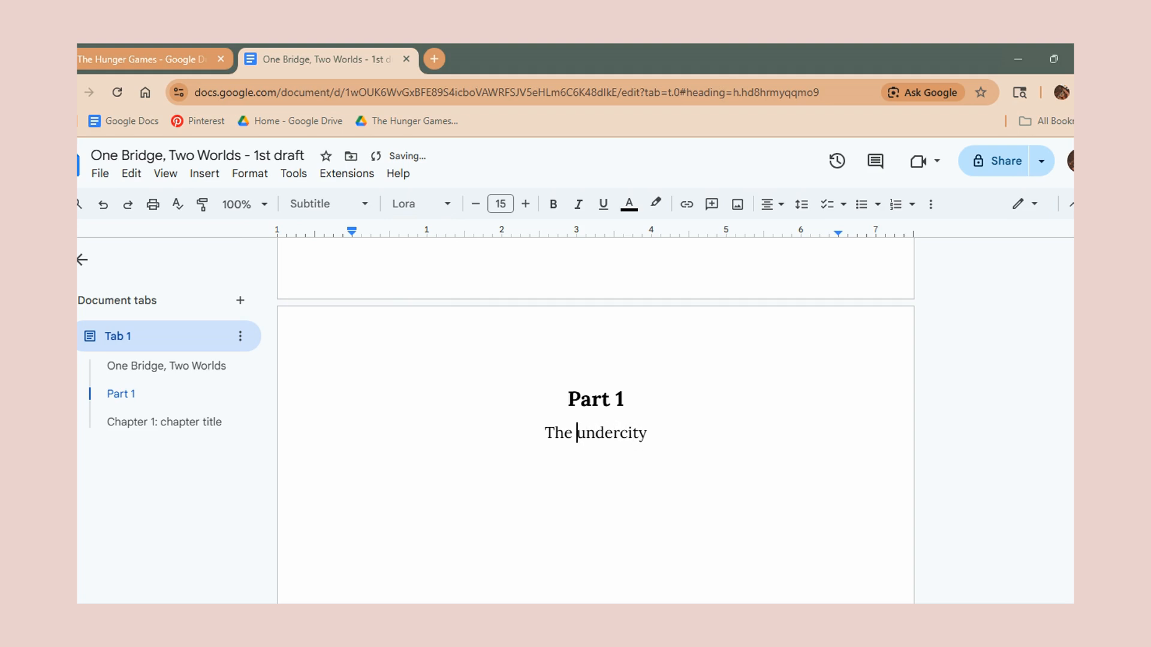
key(Right)
key(BackSpace)
text(U)
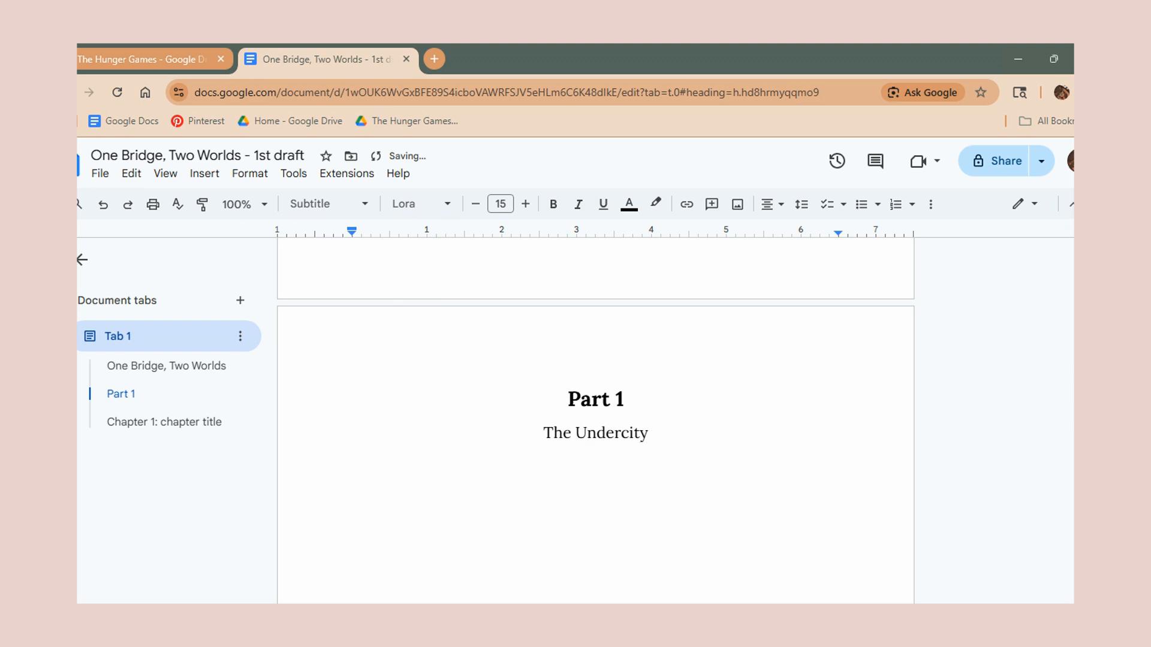
Change the number in the chapter heading so it reads "Chapter 1(2): chapter title".
scroll(617, 362, down, 10)
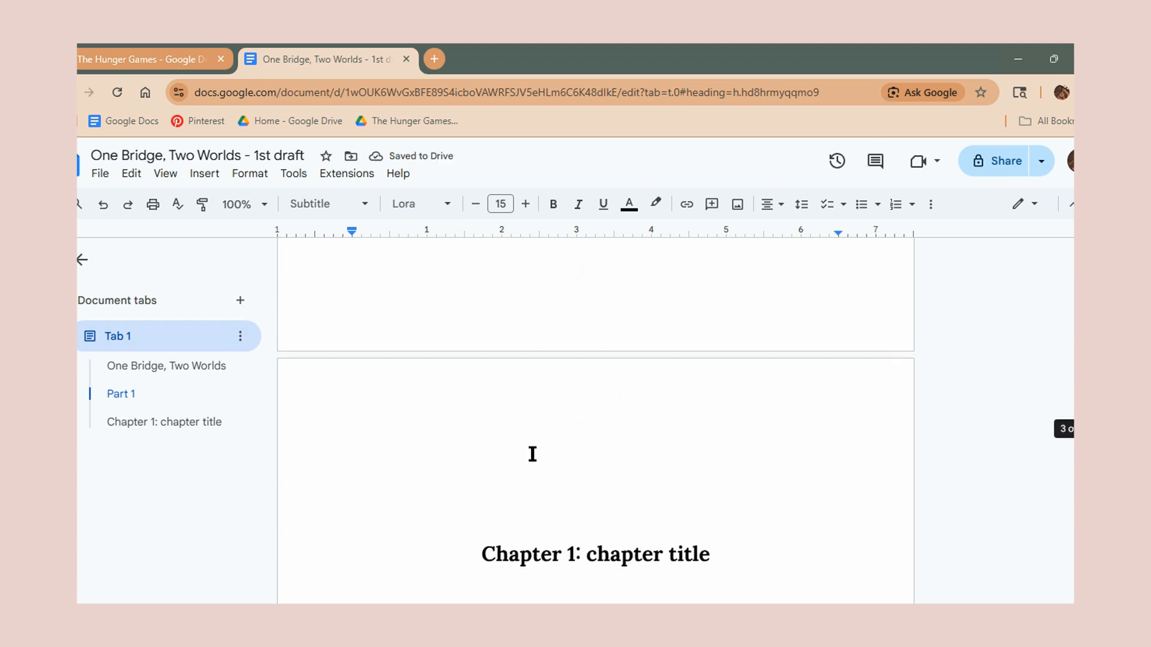
click(574, 552)
key(BackSpace)
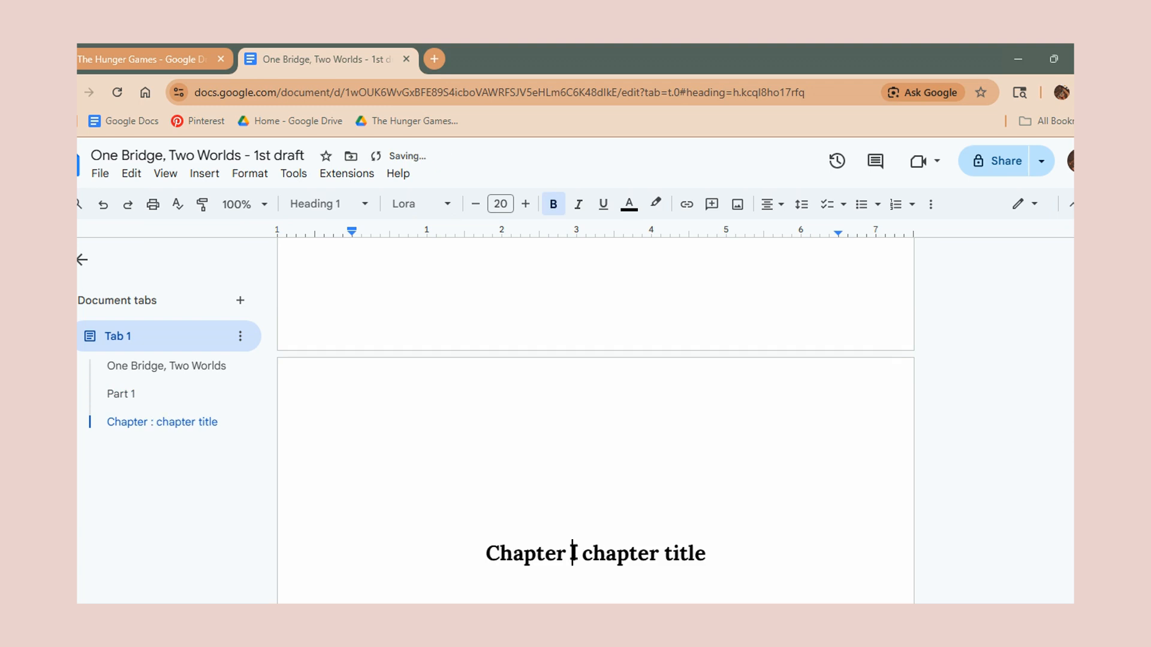
text(2)
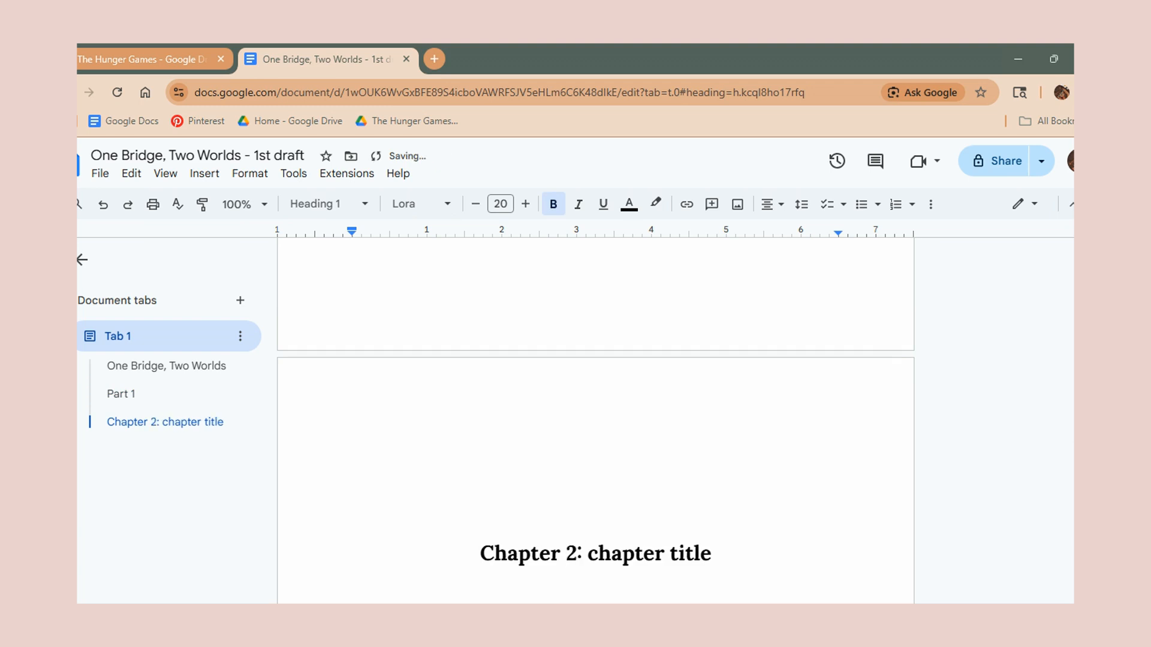
text(1)
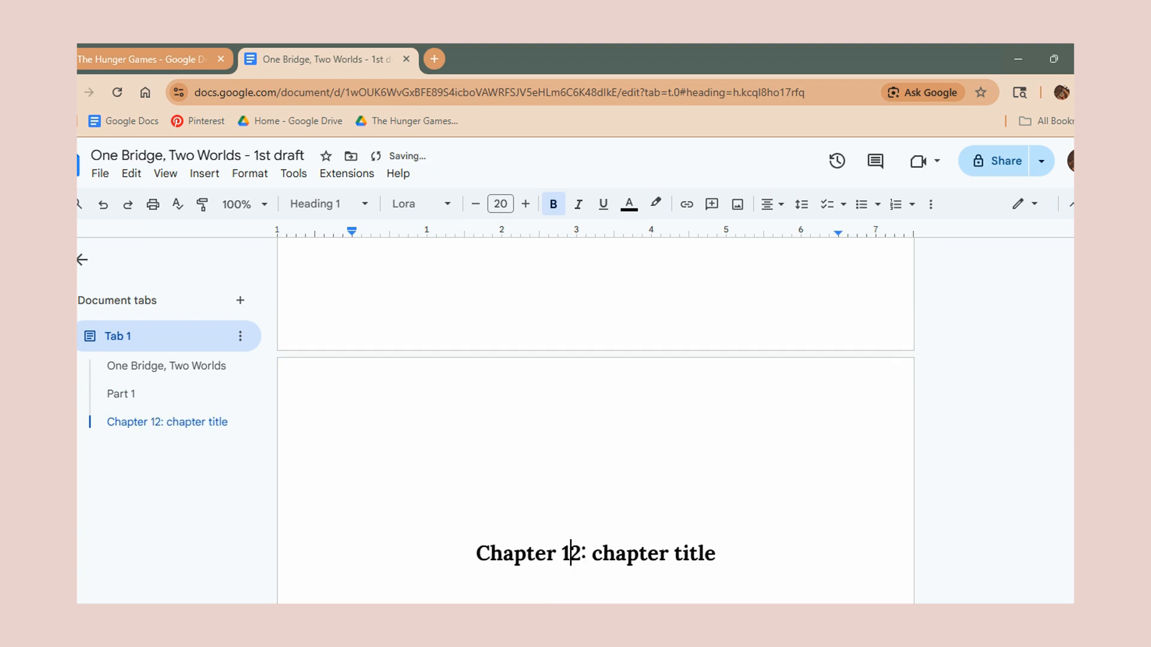
text(()
key(Right)
text())
key(Left)
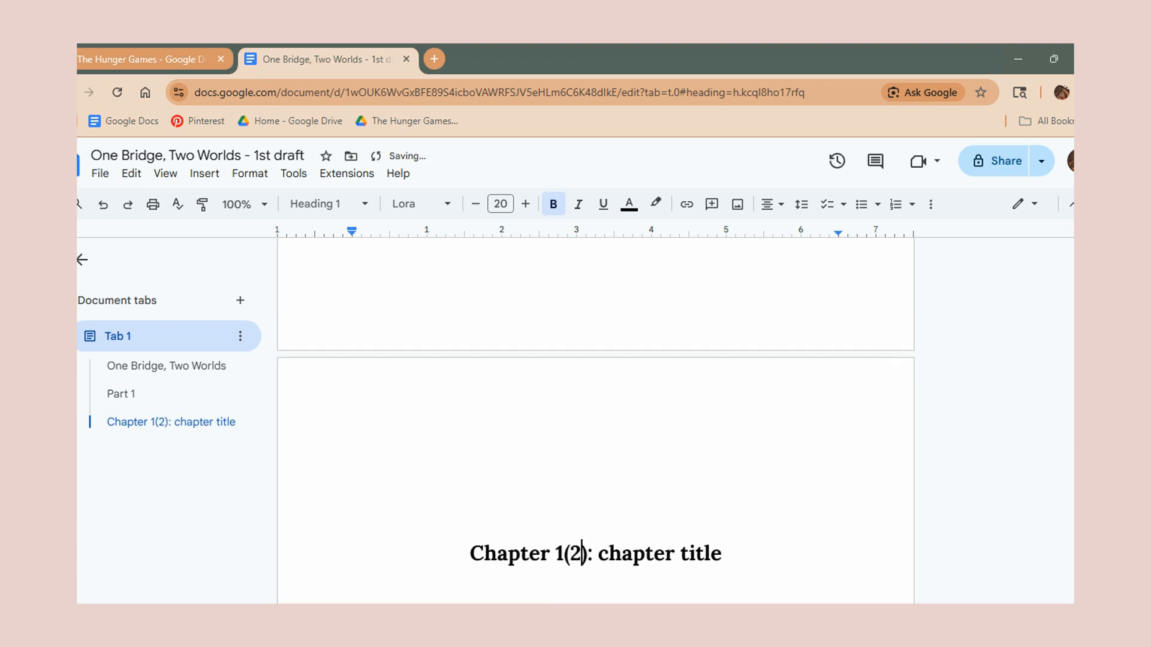
Edit the chapter heading so it reads "Chapter 1 (2): POV Clara", replacing the "chapter title" placeholder.
key(Right)
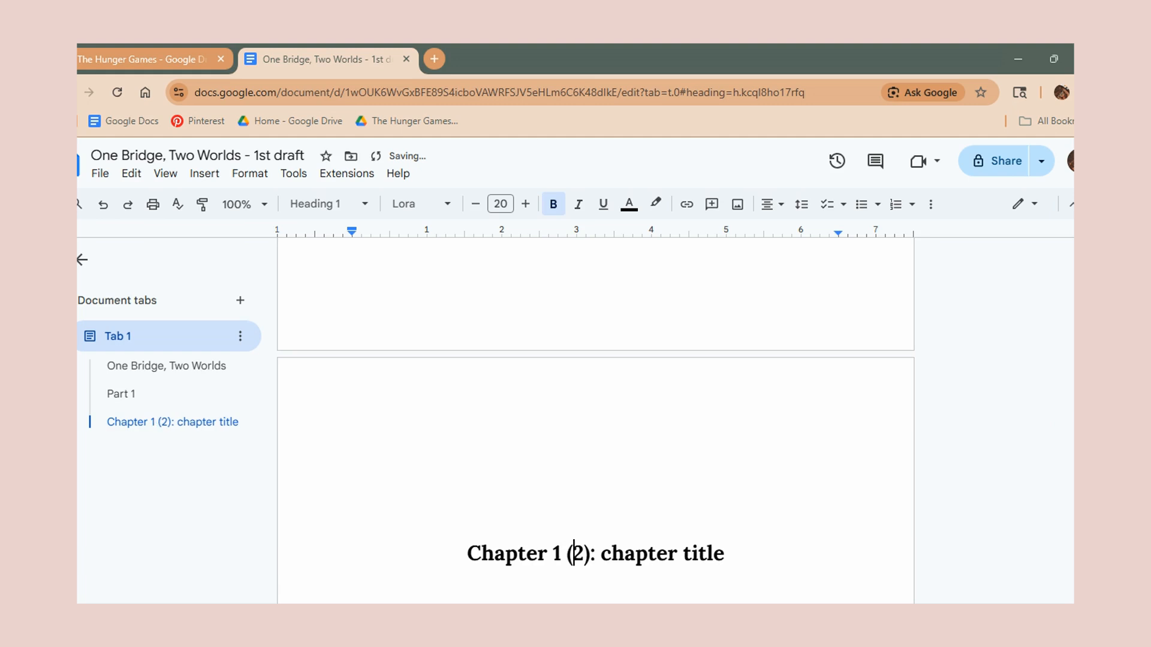
text(Clar)
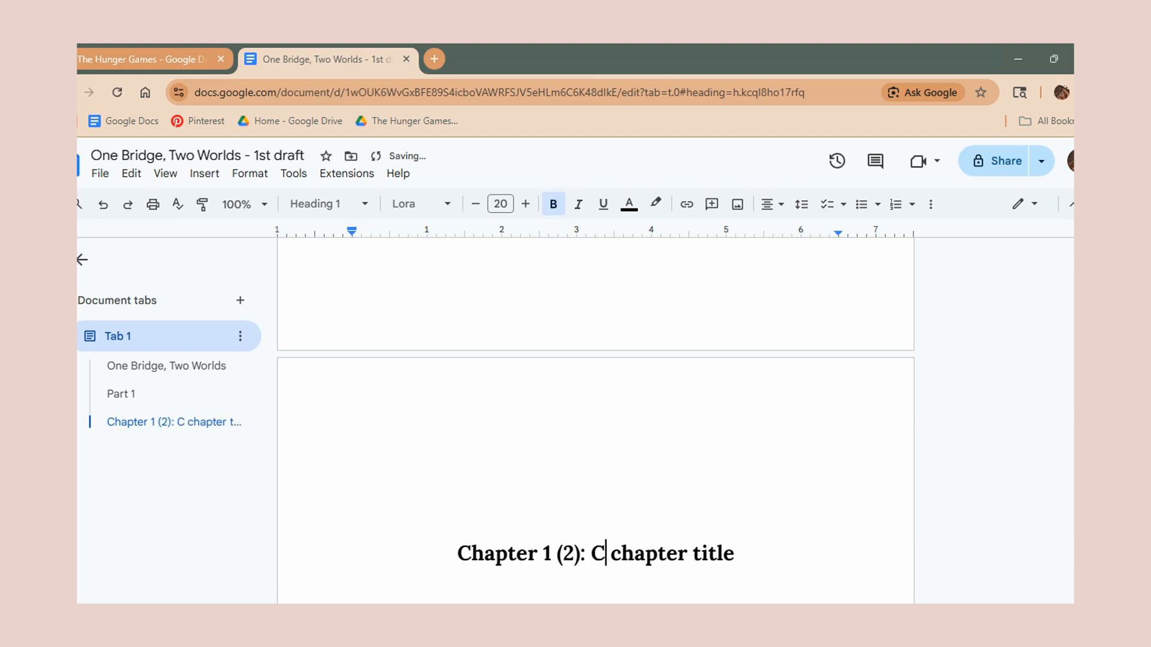
text(a)
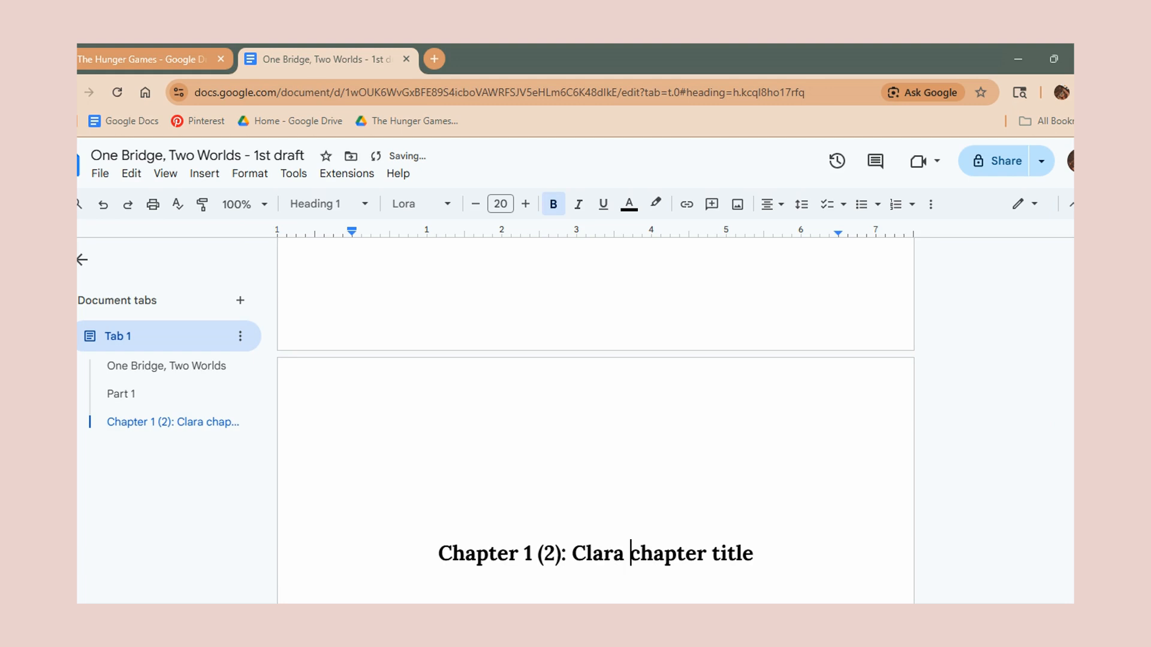
key(BackSpace)
key(BackSpace)
key(BackSpace)
key(BackSpace)
key(BackSpace)
key(BackSpace)
key(BackSpace)
key(BackSpace)
key(BackSpace)
key(BackSpace)
key(BackSpace)
key(BackSpace)
key(BackSpace)
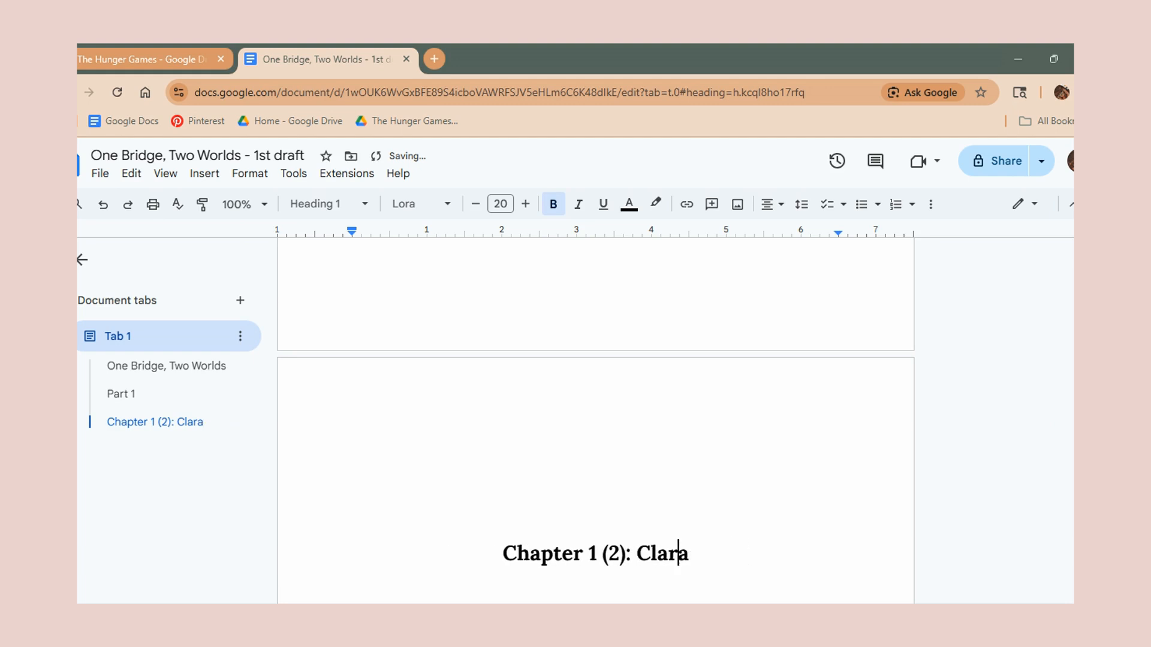
text(PO)
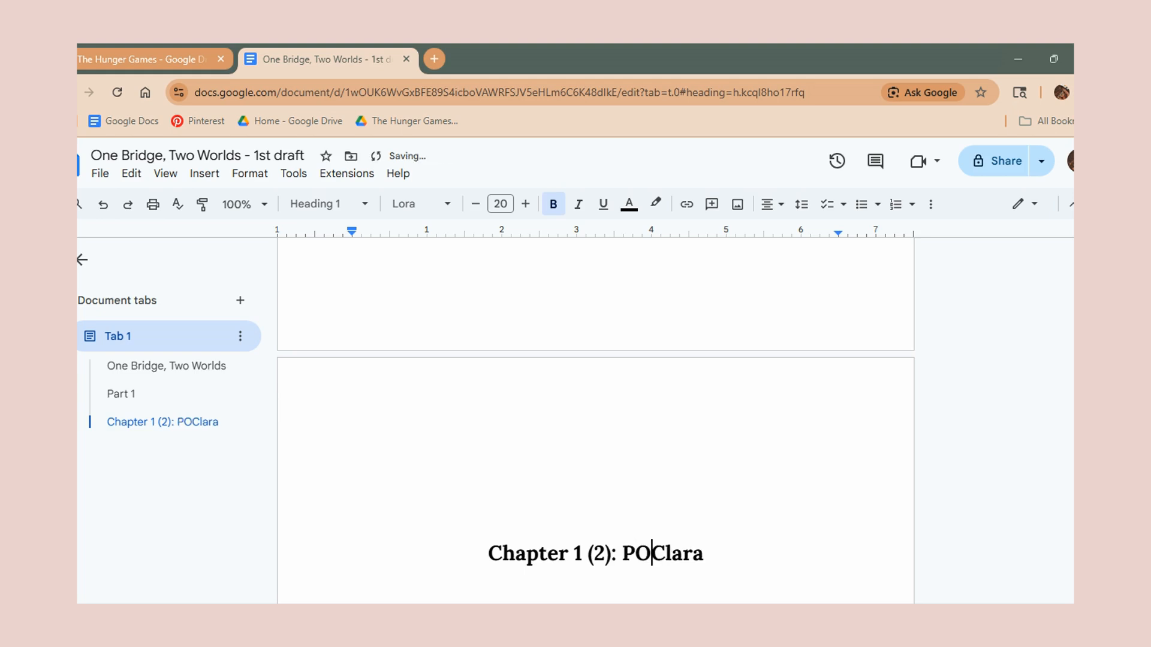
text(V)
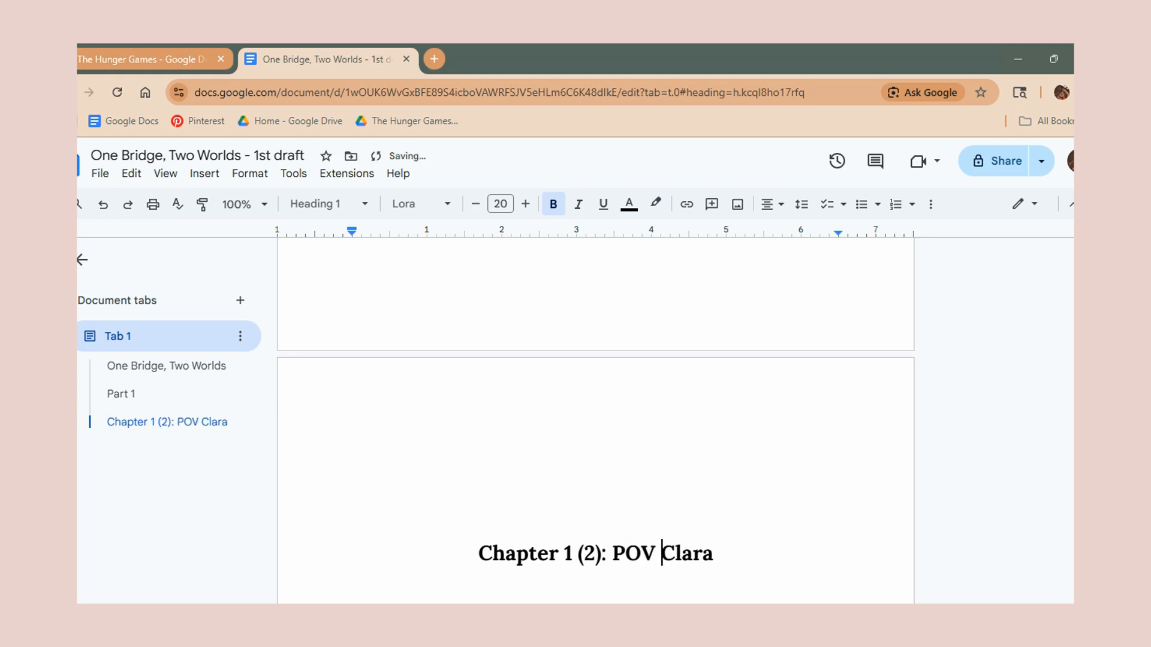
Set the font size of the "Part 1" heading to 40.
scroll(668, 398, up, 5)
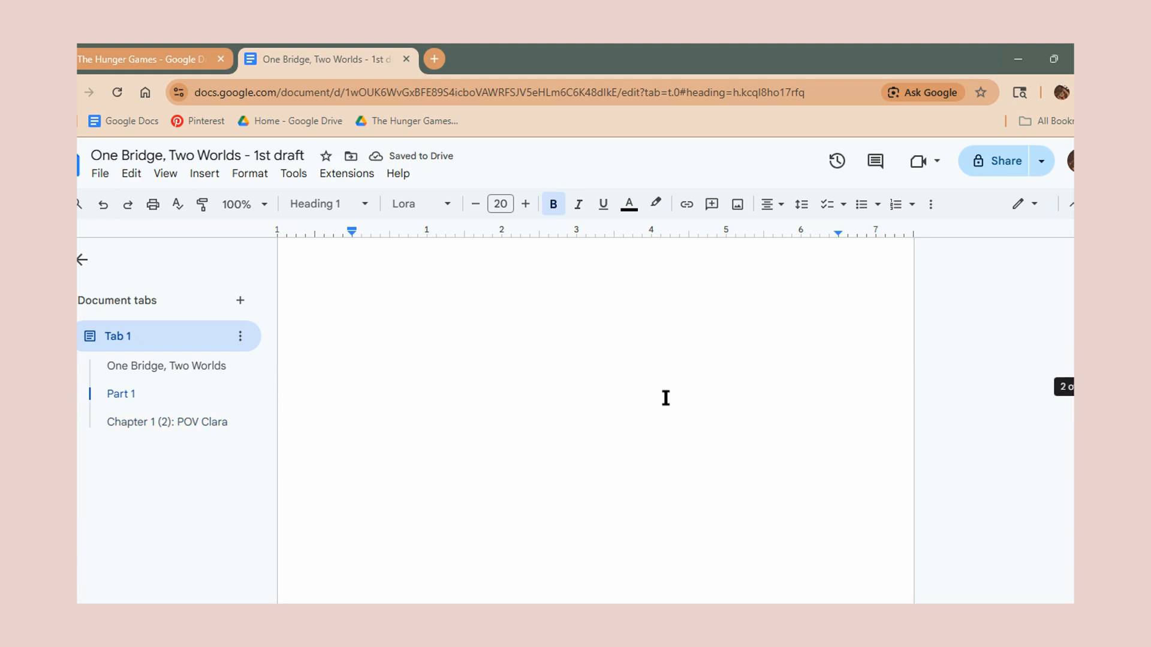
scroll(599, 346, up, 4)
drag(568, 476, 639, 477)
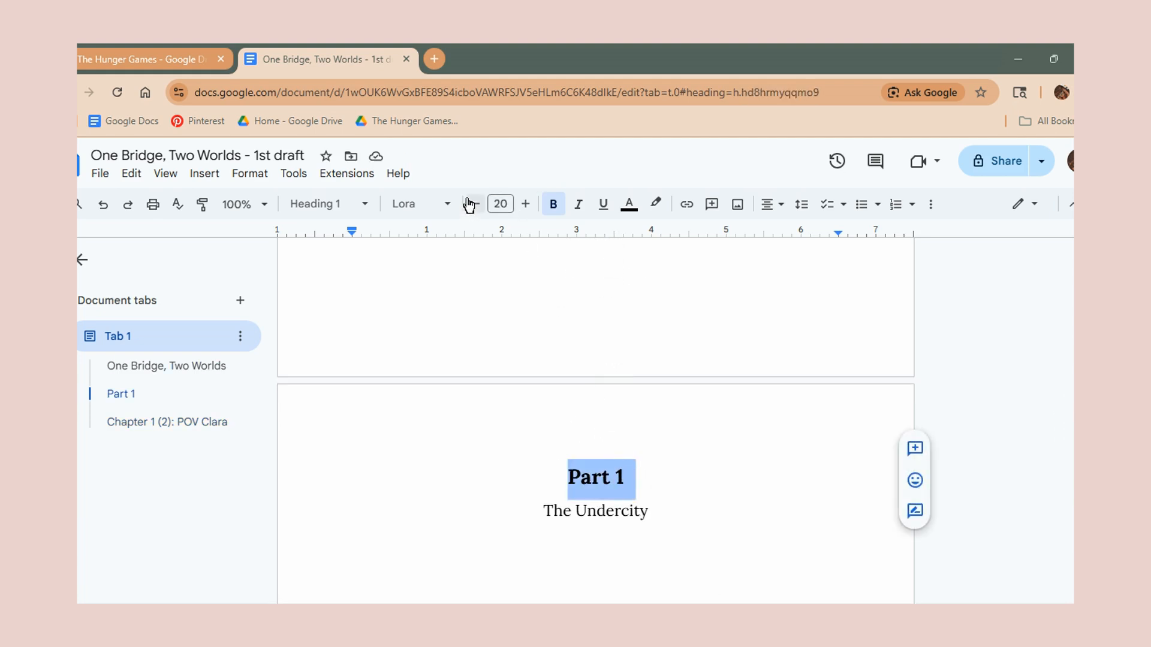
click(525, 204)
click(525, 203)
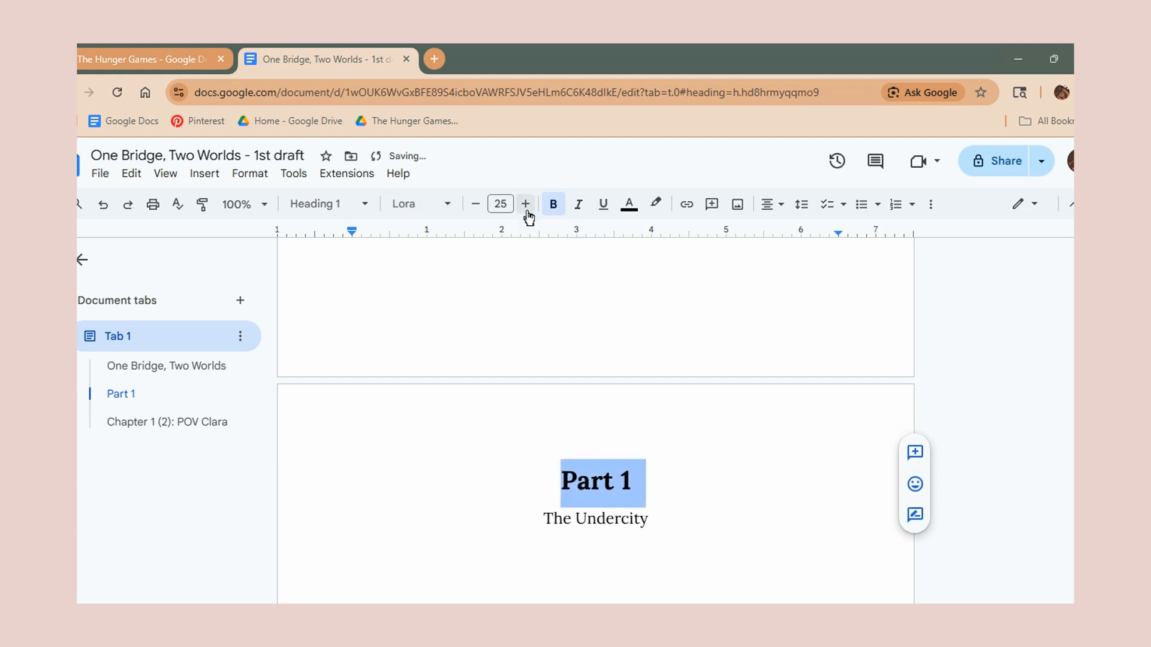
click(525, 204)
click(525, 203)
click(525, 204)
click(525, 204)
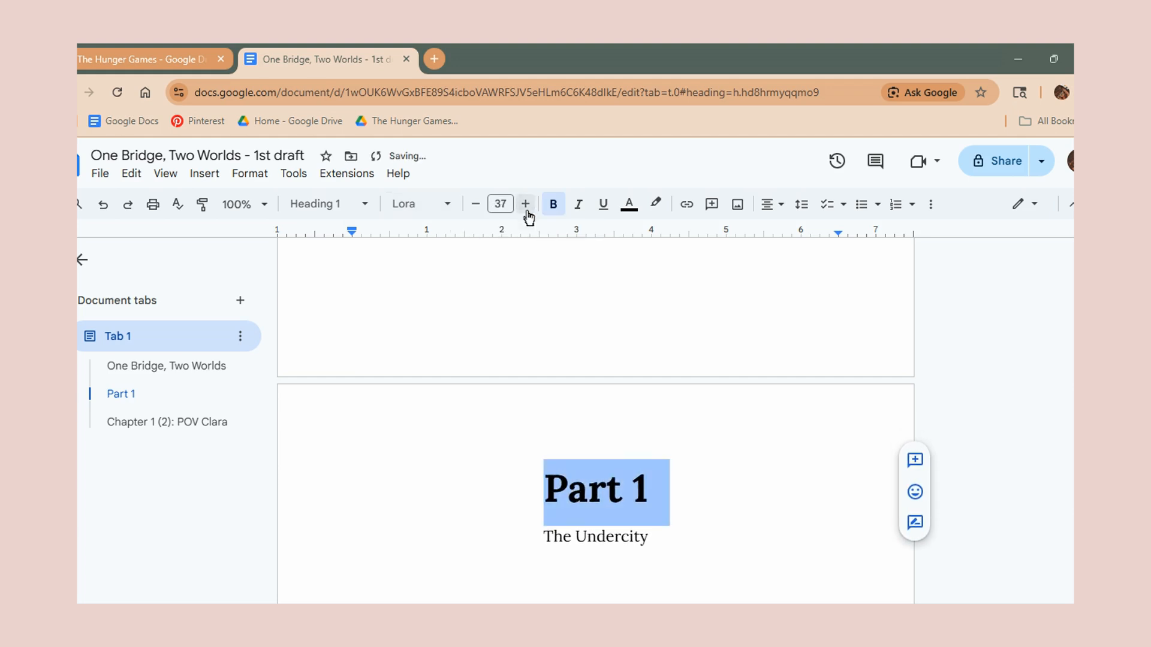
click(525, 204)
click(525, 203)
click(476, 204)
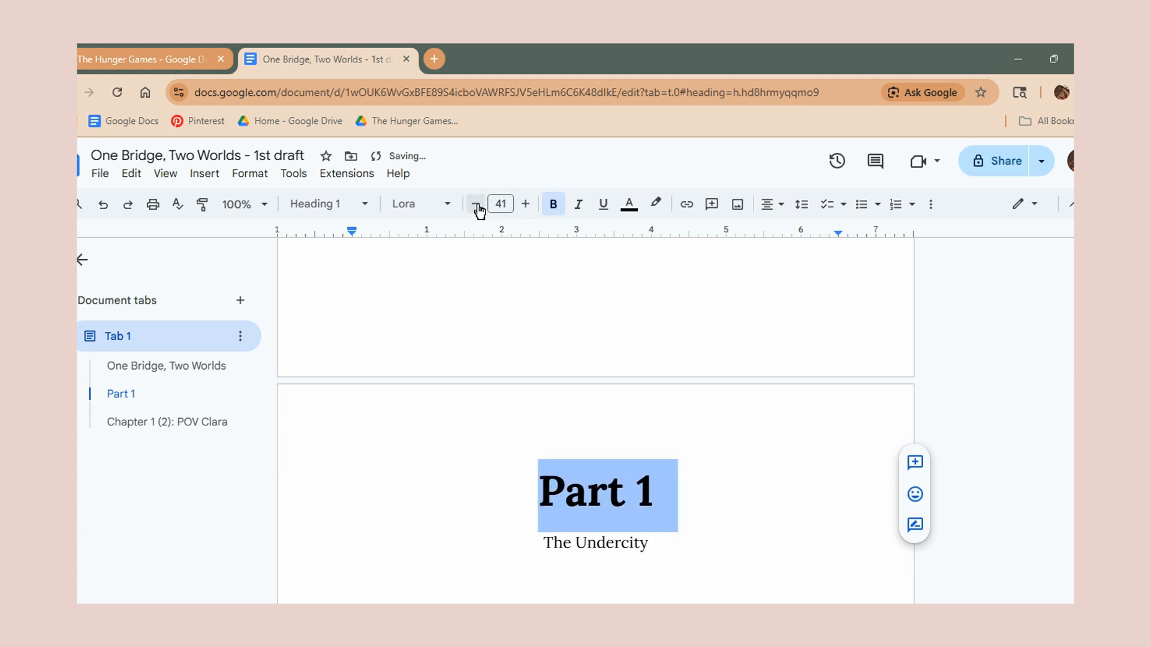
click(477, 205)
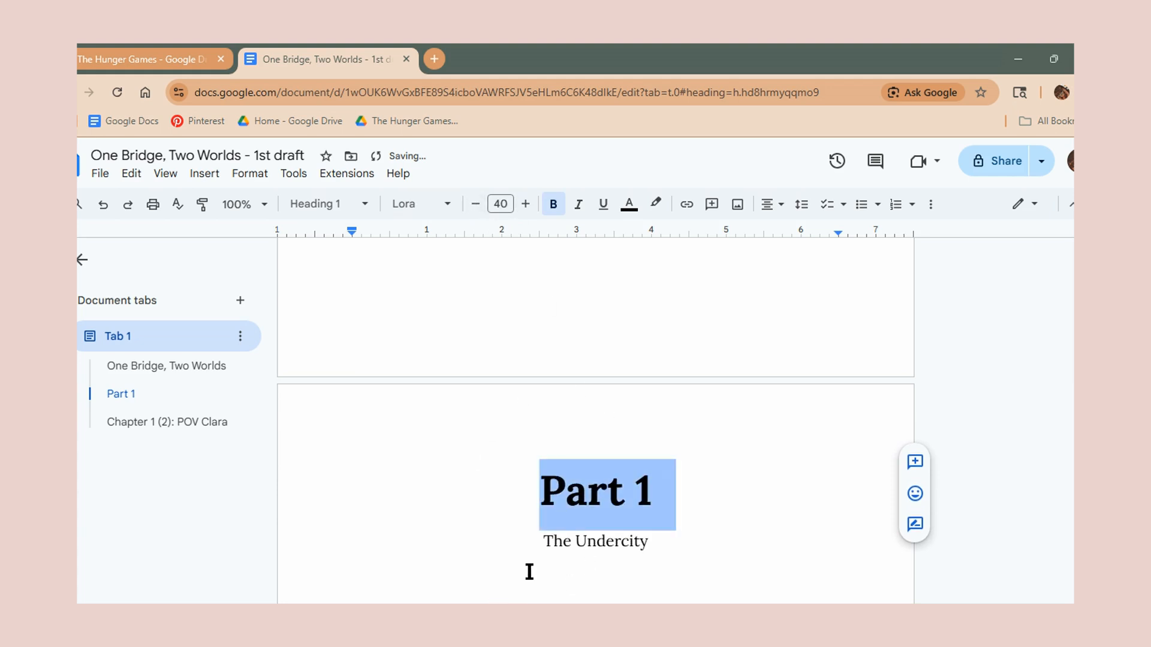
click(539, 545)
click(543, 503)
Update the Heading 2 style to match the "Chapter 1 (2): POV Clara" heading.
scroll(548, 510, down, 5)
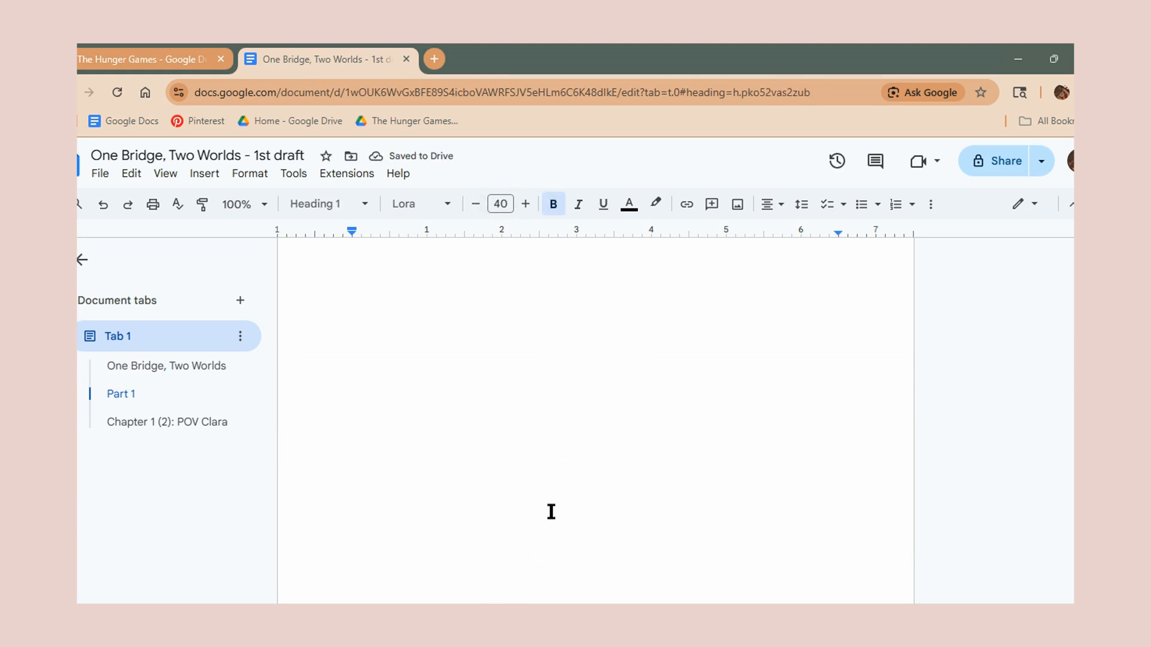
scroll(550, 527, down, 3)
click(538, 552)
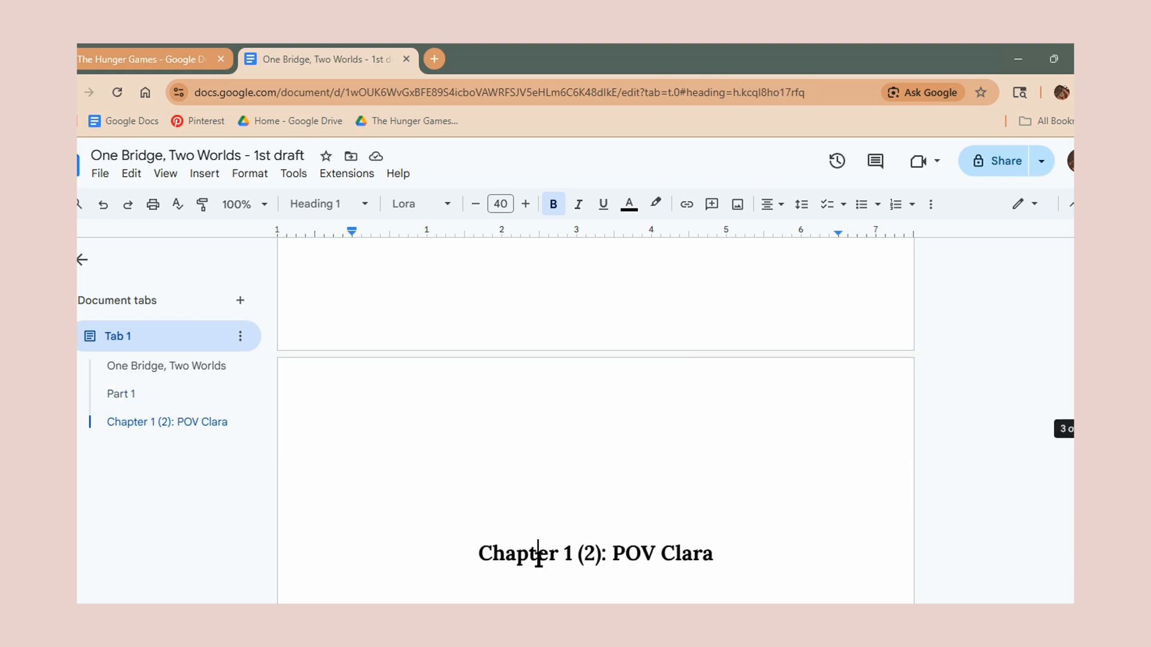
click(359, 204)
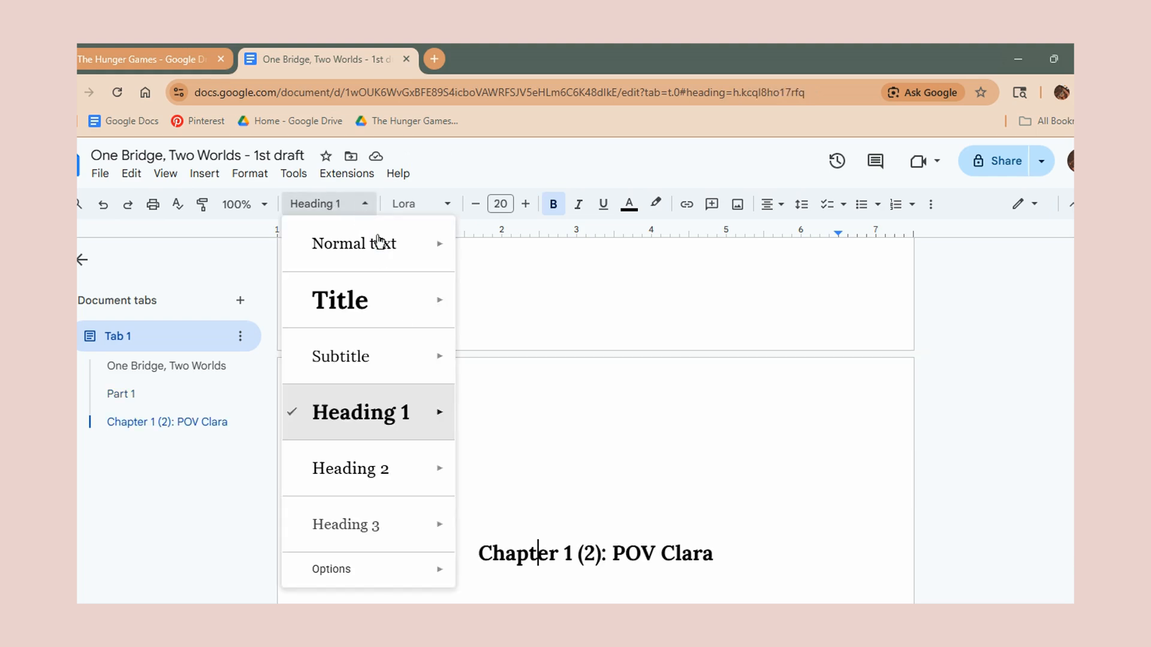
mouse_move(411, 484)
click(488, 500)
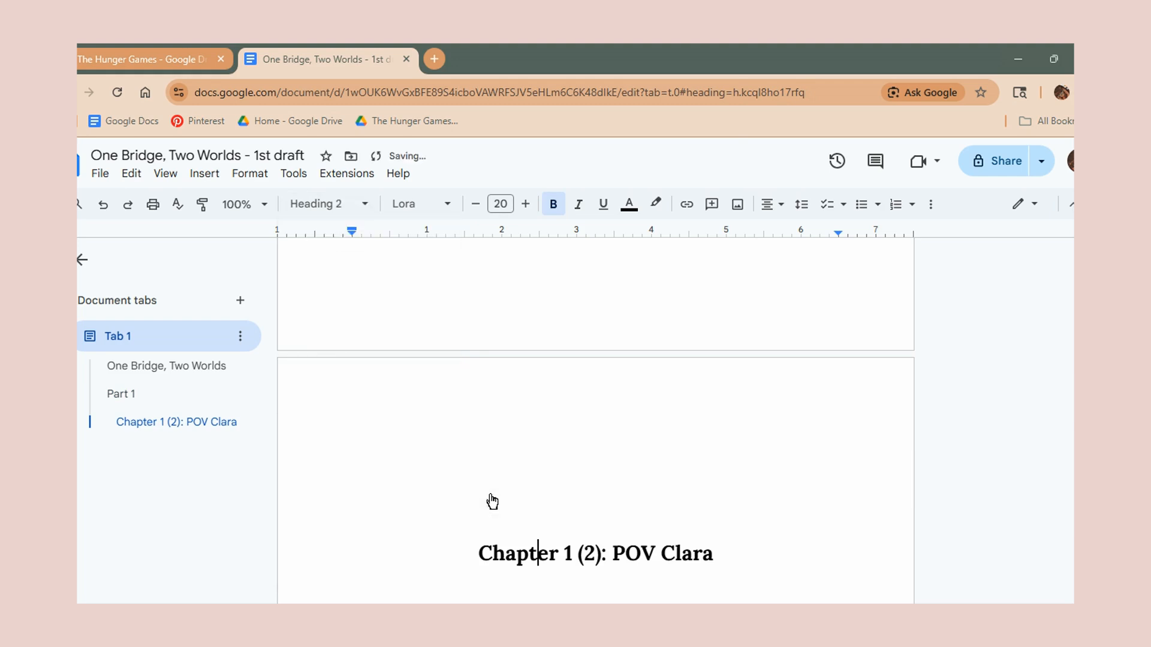
Update the Heading 1 style to match the enlarged "Part 1" heading.
scroll(569, 384, up, 8)
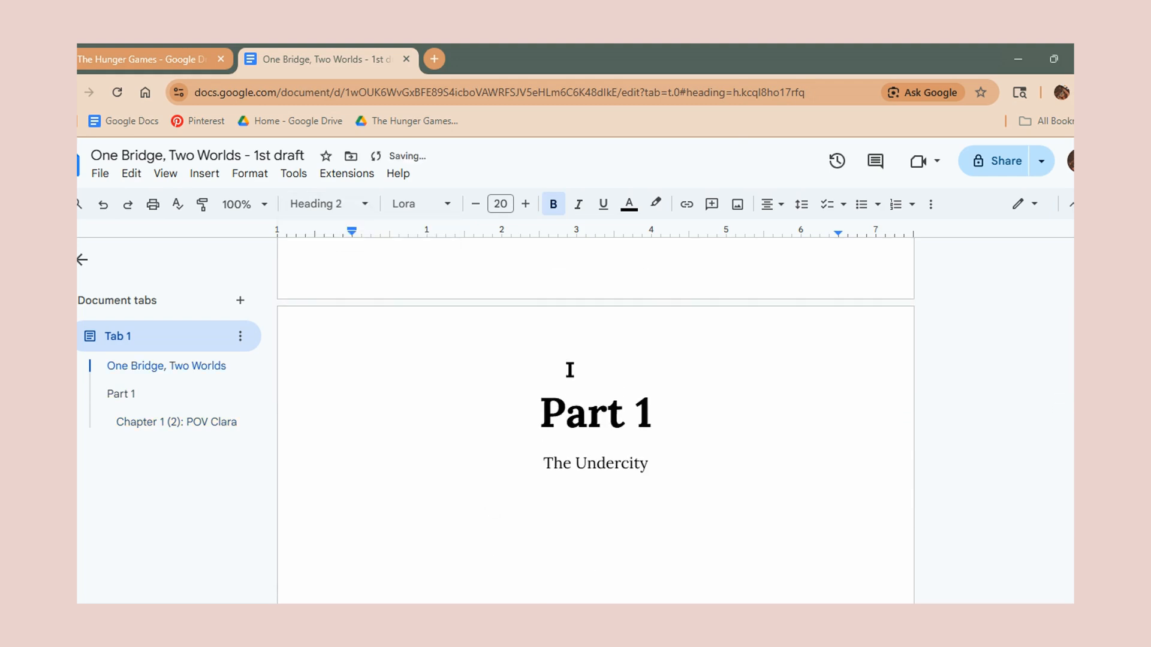
click(598, 410)
click(336, 206)
mouse_move(455, 422)
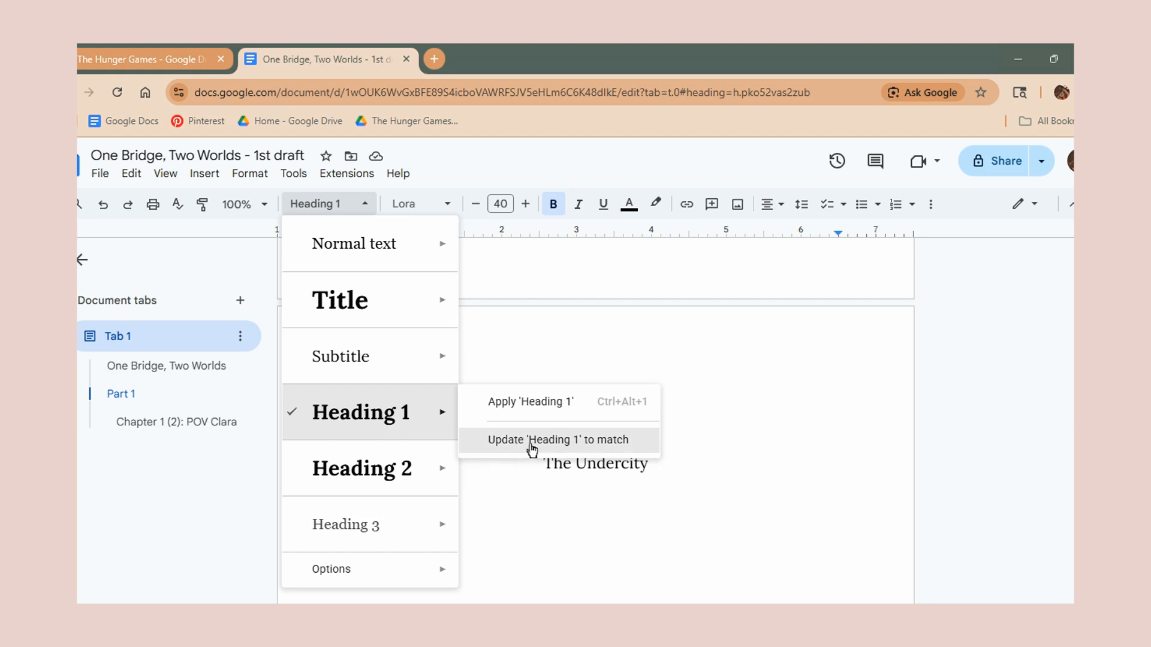
click(537, 449)
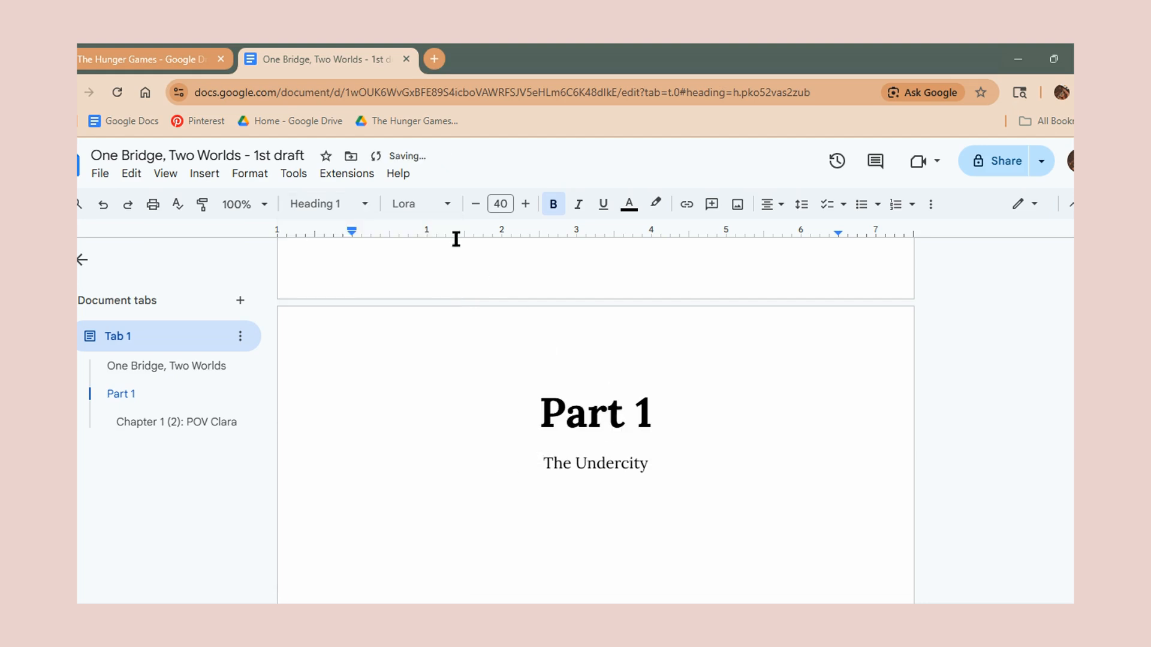
click(372, 204)
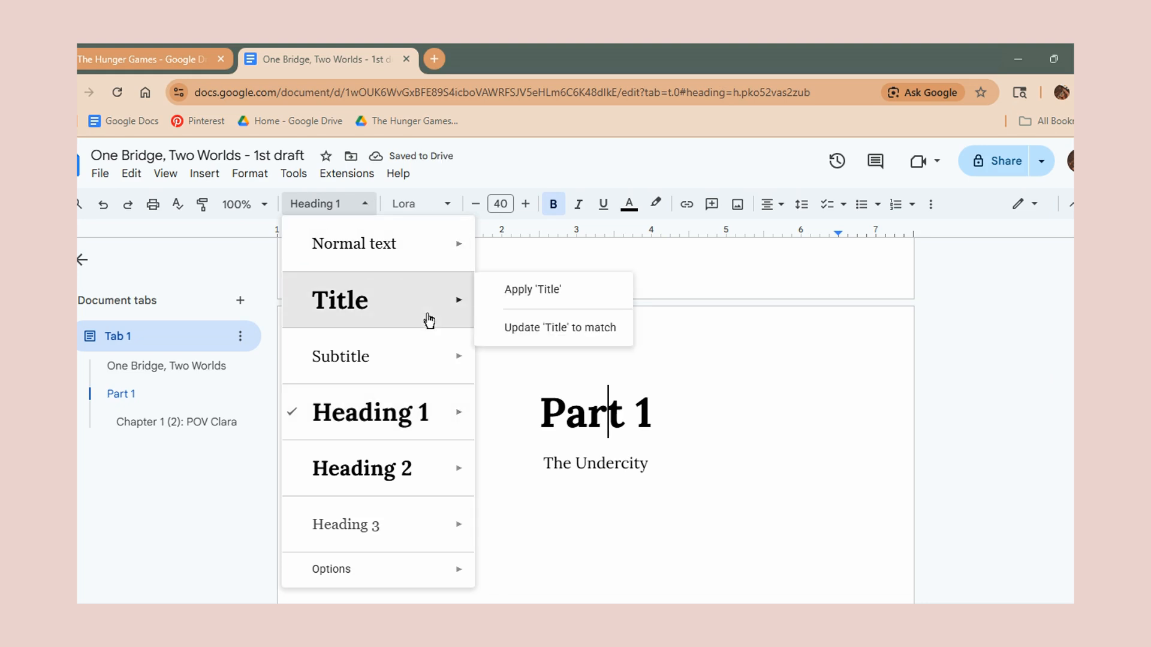
Insert two blank lines before the "Part 1" heading to move it lower on its page.
click(639, 414)
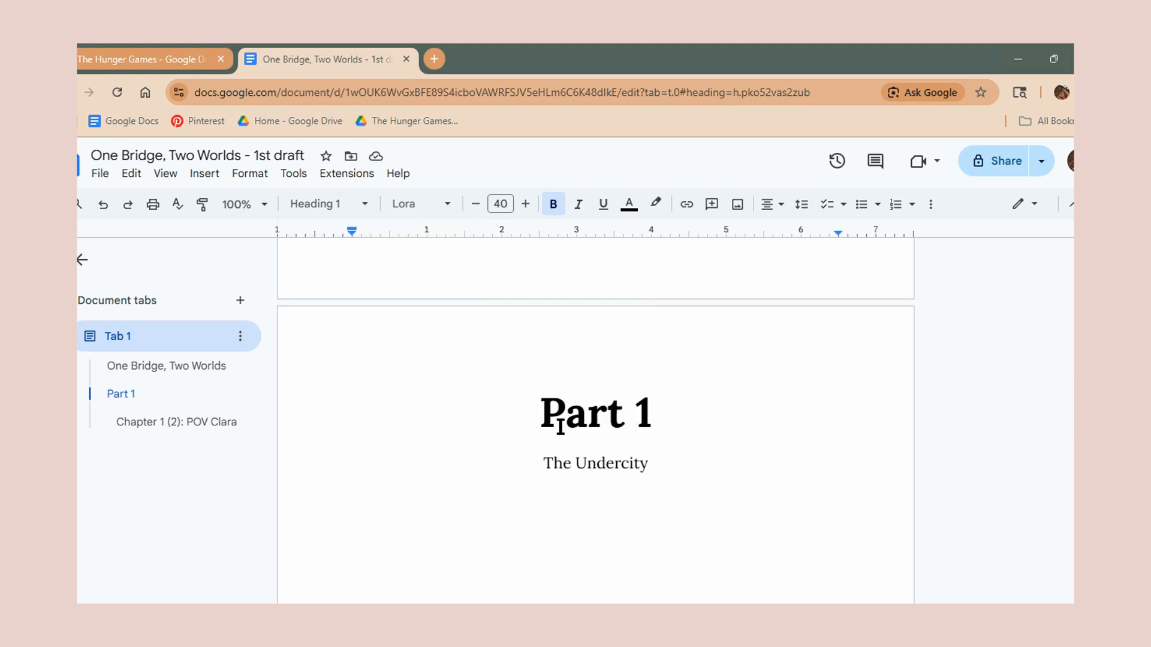
key(Return)
key(Return)
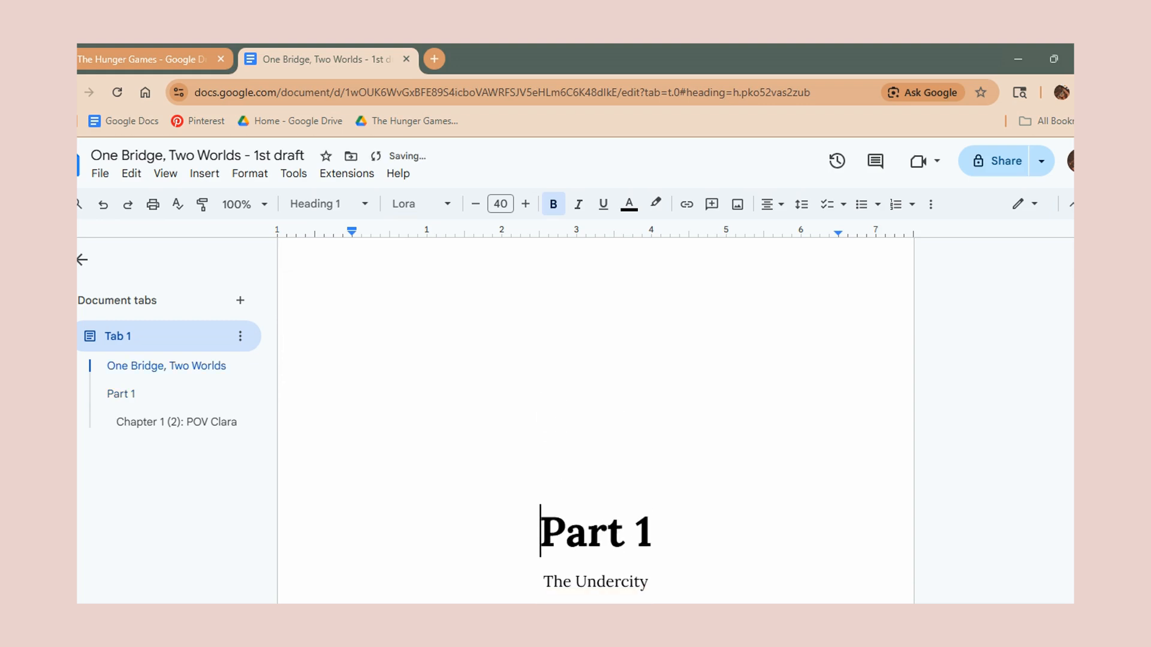
Open the page setup and make it apply to the whole document.
scroll(457, 383, down, 5)
scroll(673, 444, down, 8)
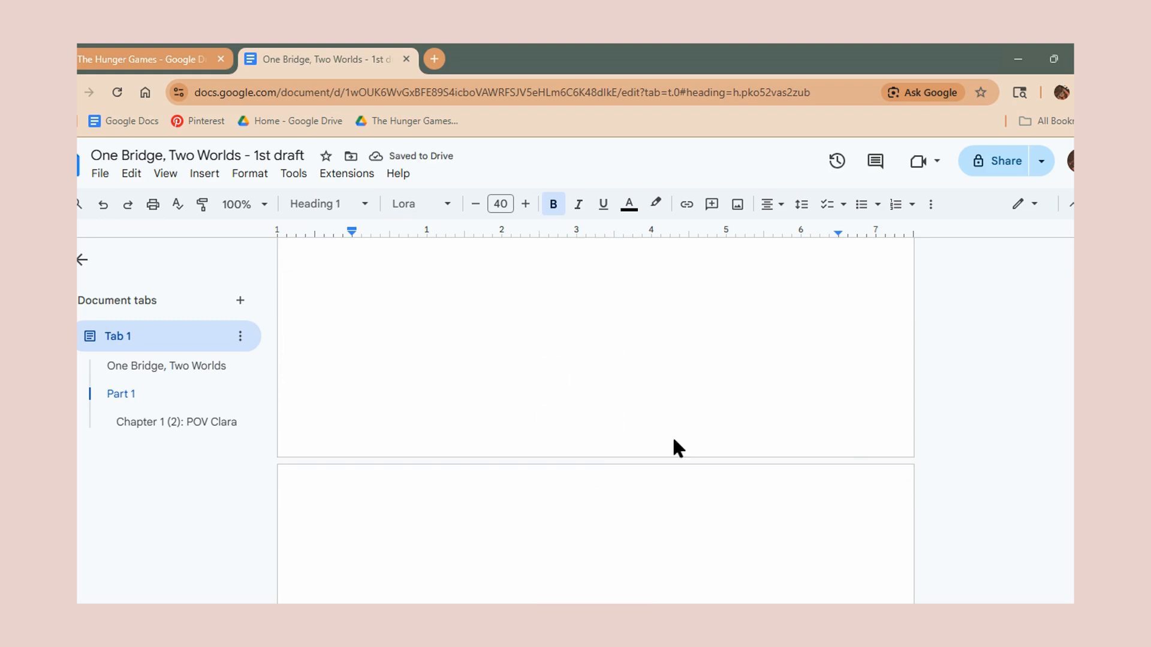
click(101, 175)
mouse_move(131, 175)
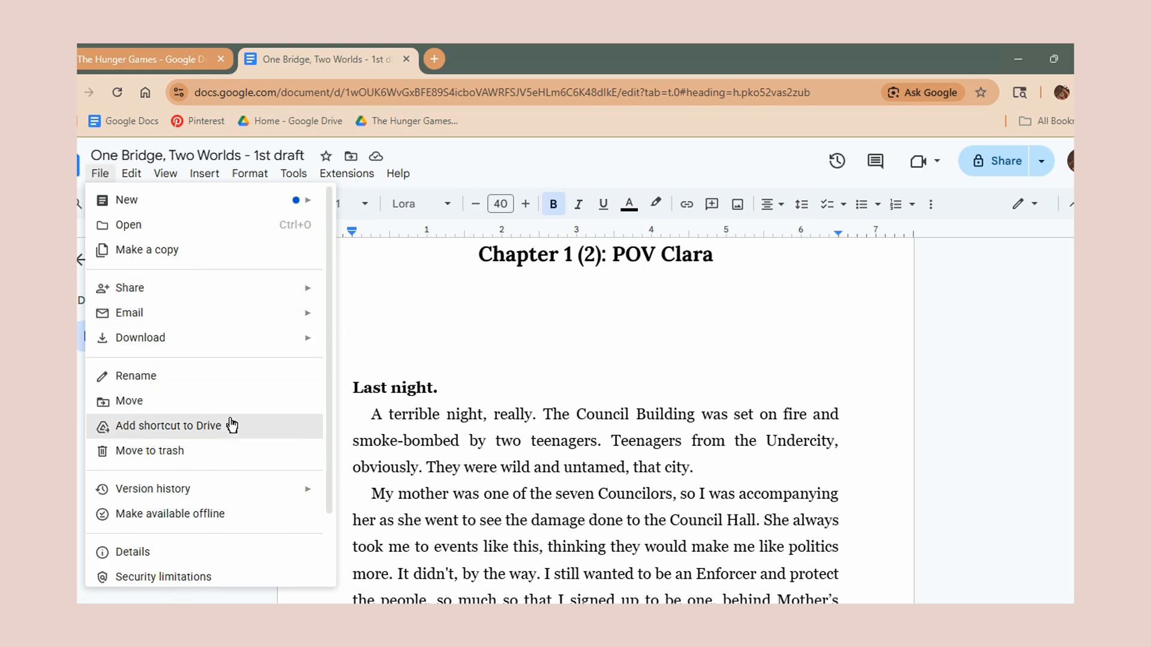
scroll(222, 396, down, 2)
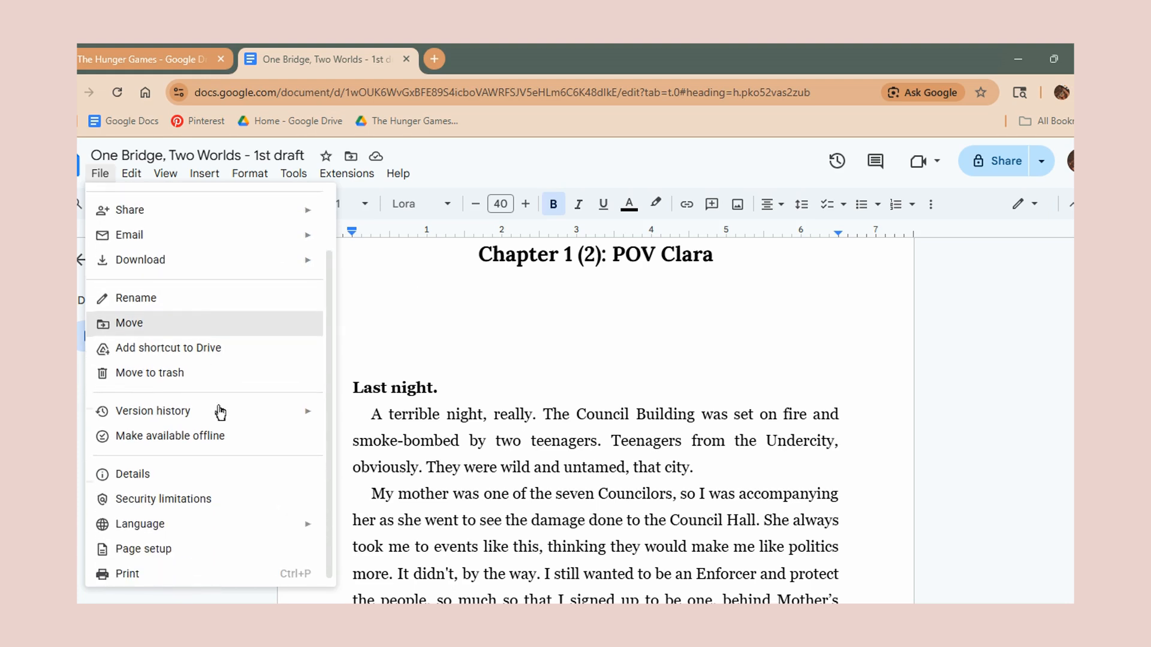
click(202, 548)
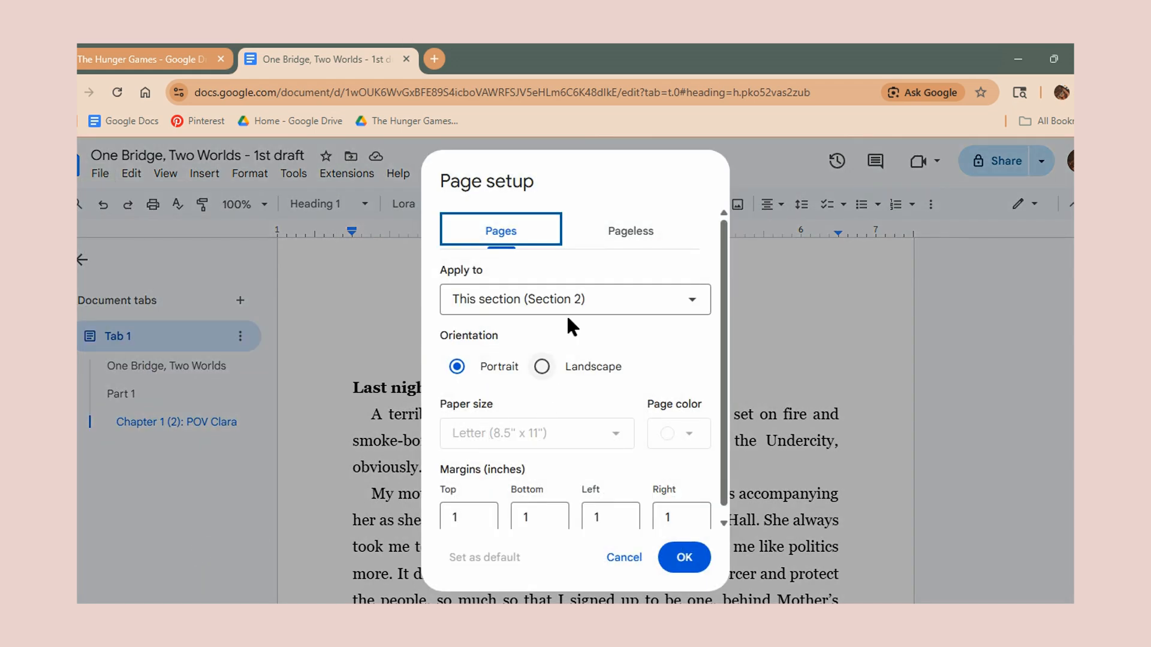
click(629, 303)
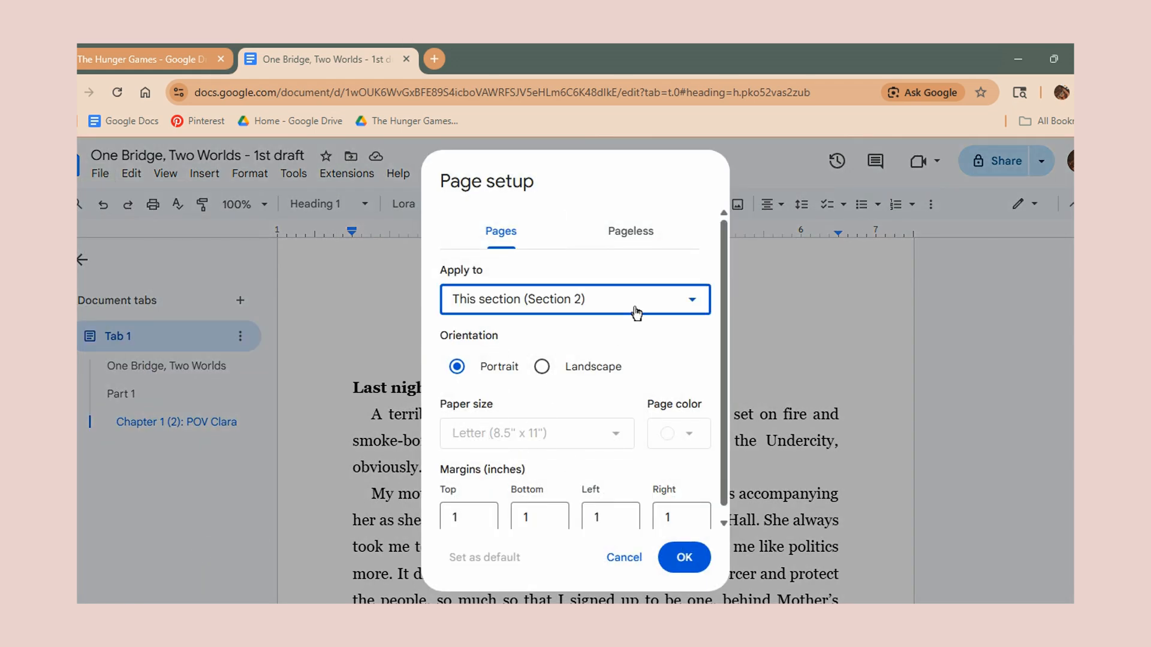
click(637, 352)
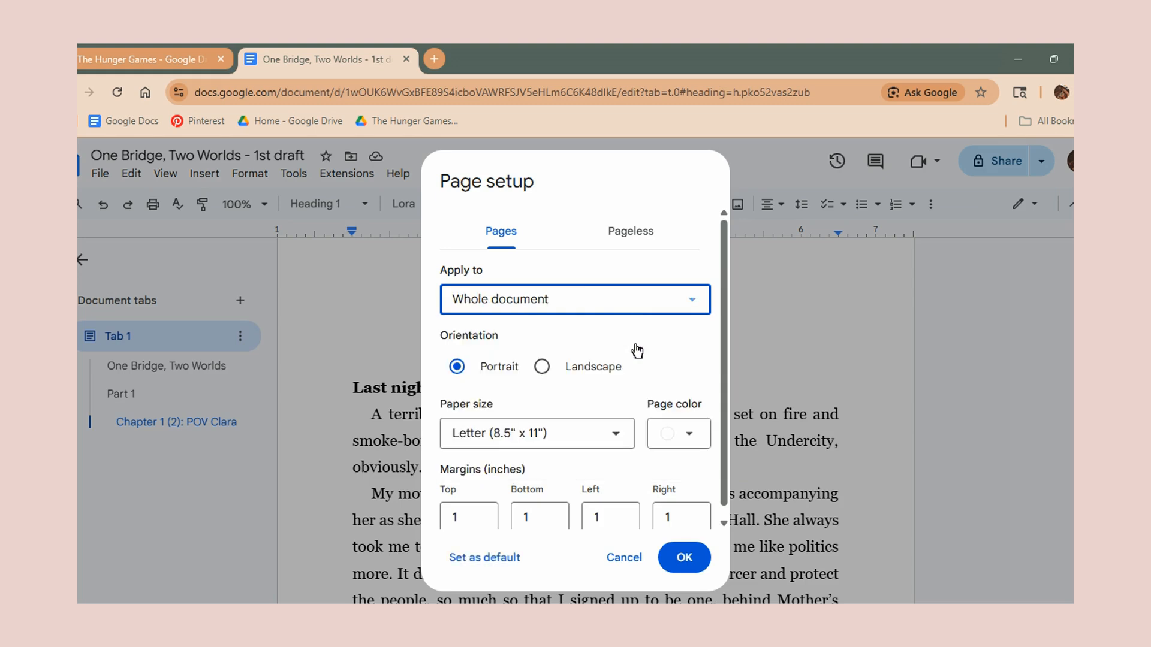
Set the top and bottom margins to .5 inch and the left and right margins to .75 inch.
click(482, 514)
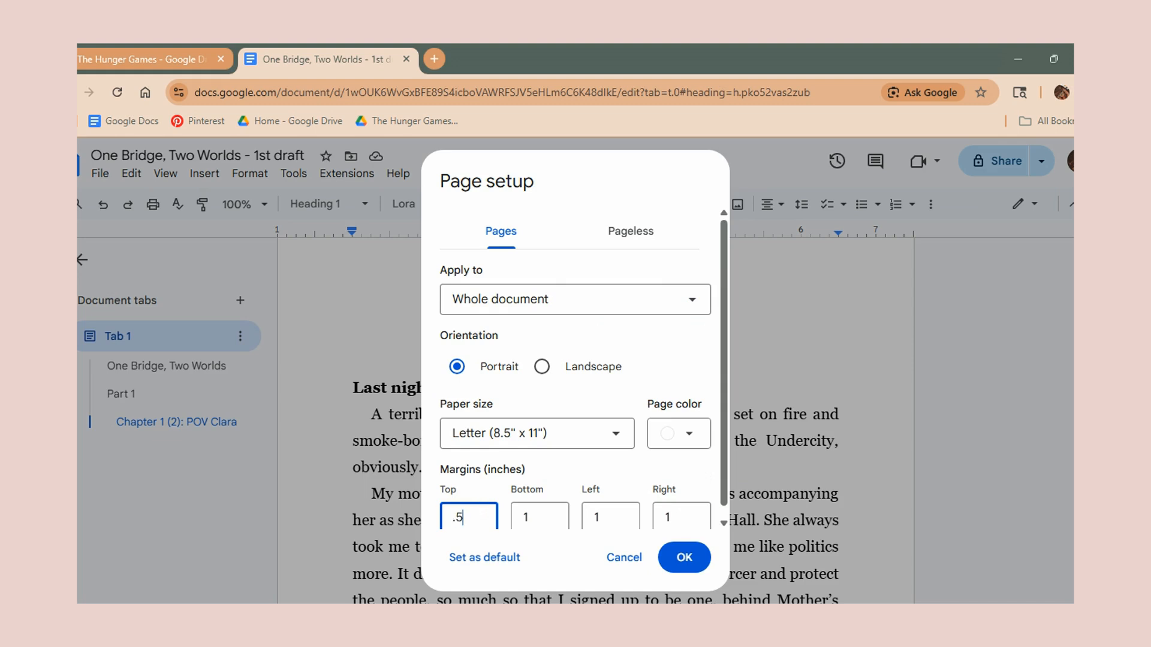
click(527, 517)
text(.5)
click(607, 522)
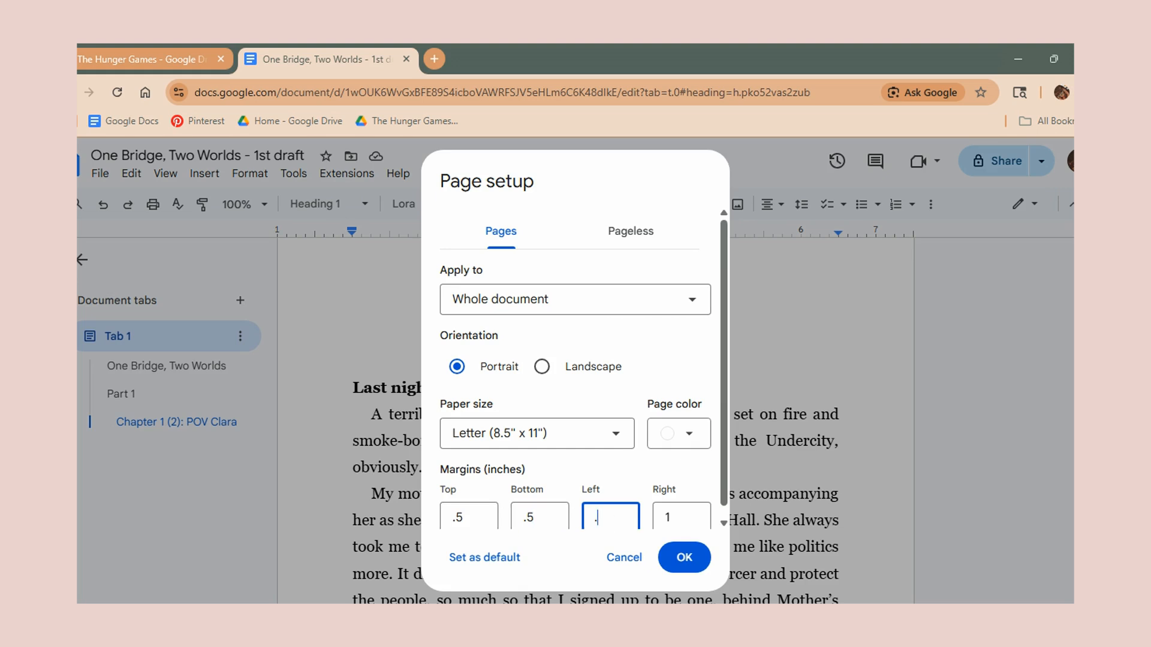
click(672, 517)
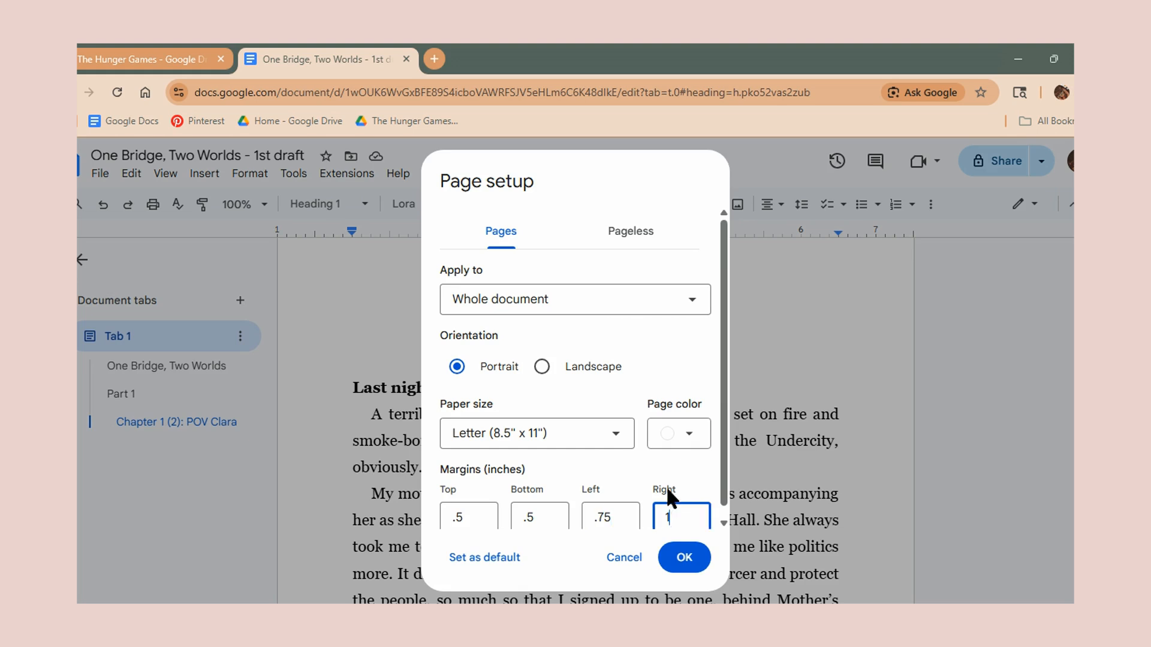
text(7)
key(BackSpace)
text(.75)
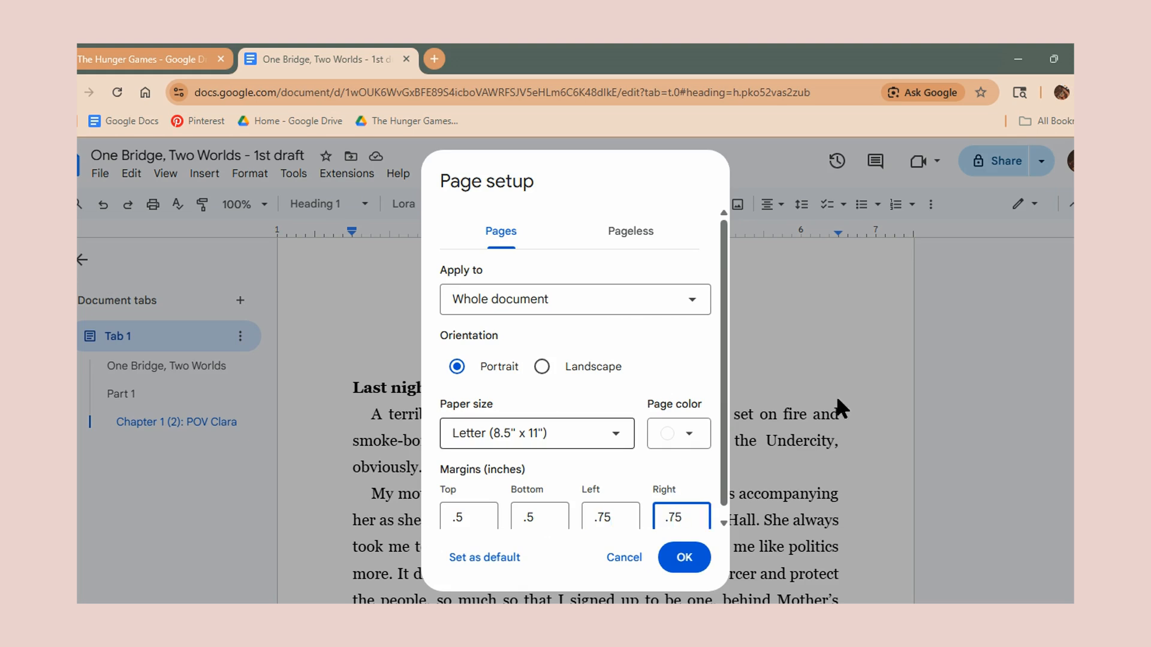
Set the page color to gray and the paper size to A5 (5.83" x 8.27"), and apply the page setup.
click(680, 449)
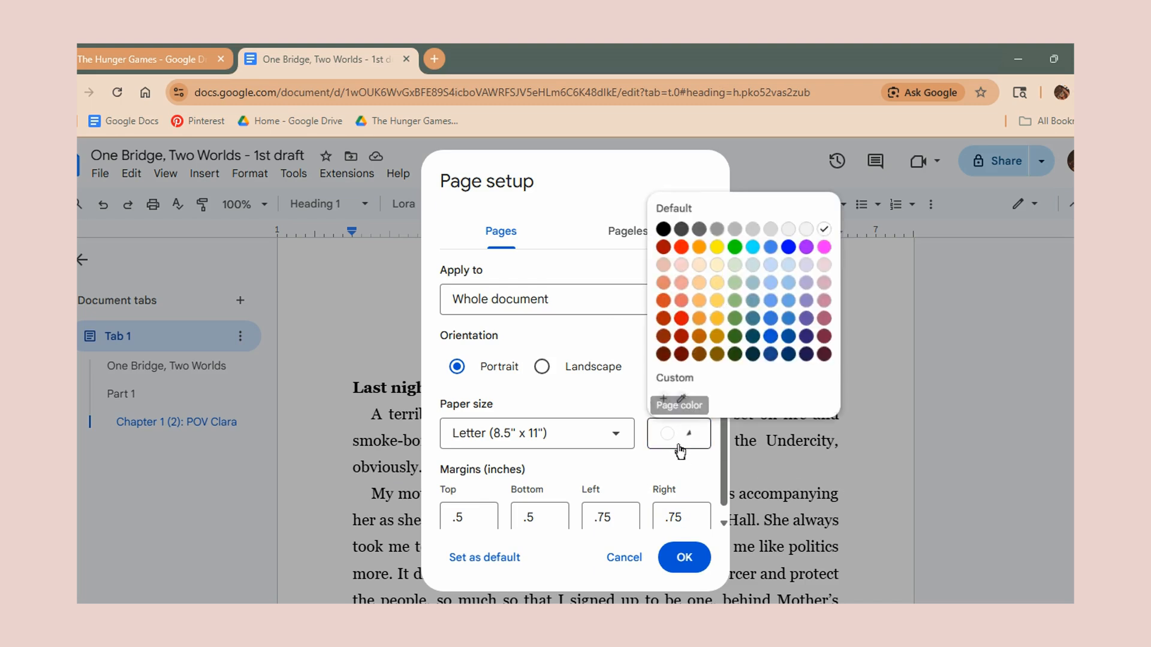
click(739, 223)
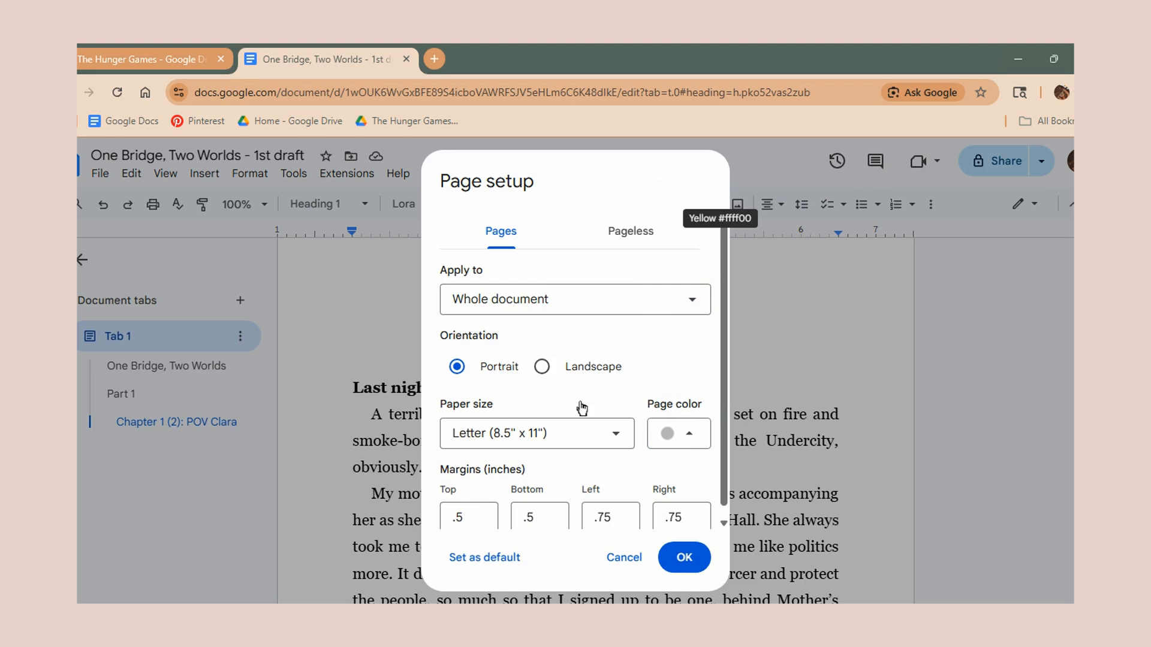
click(546, 437)
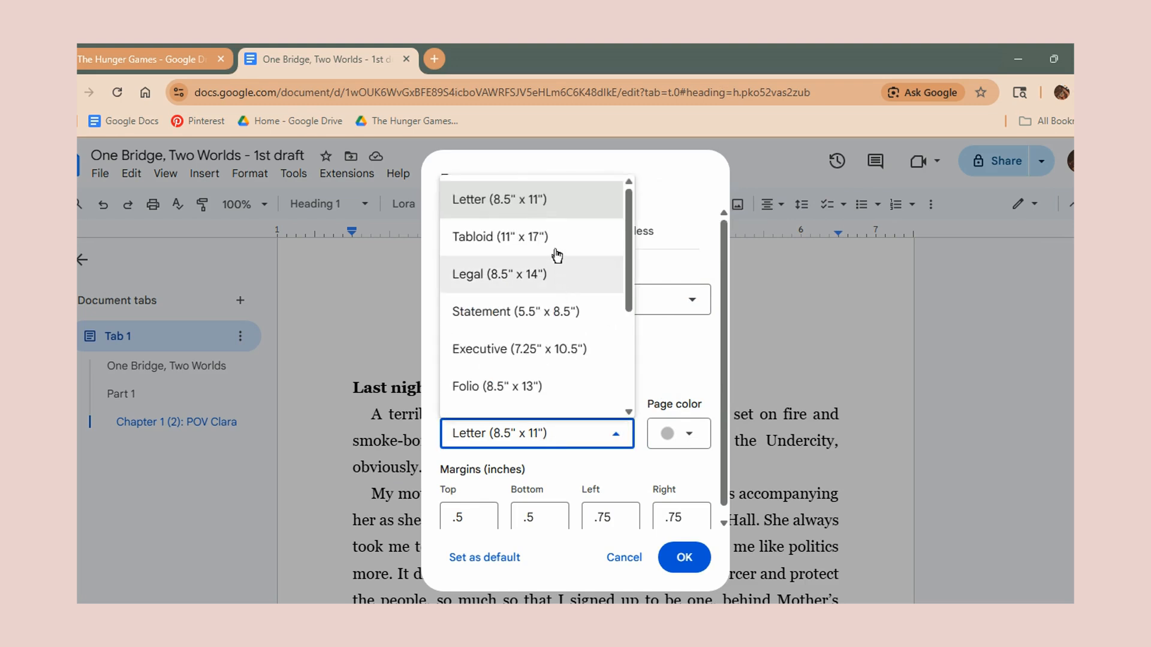
click(557, 314)
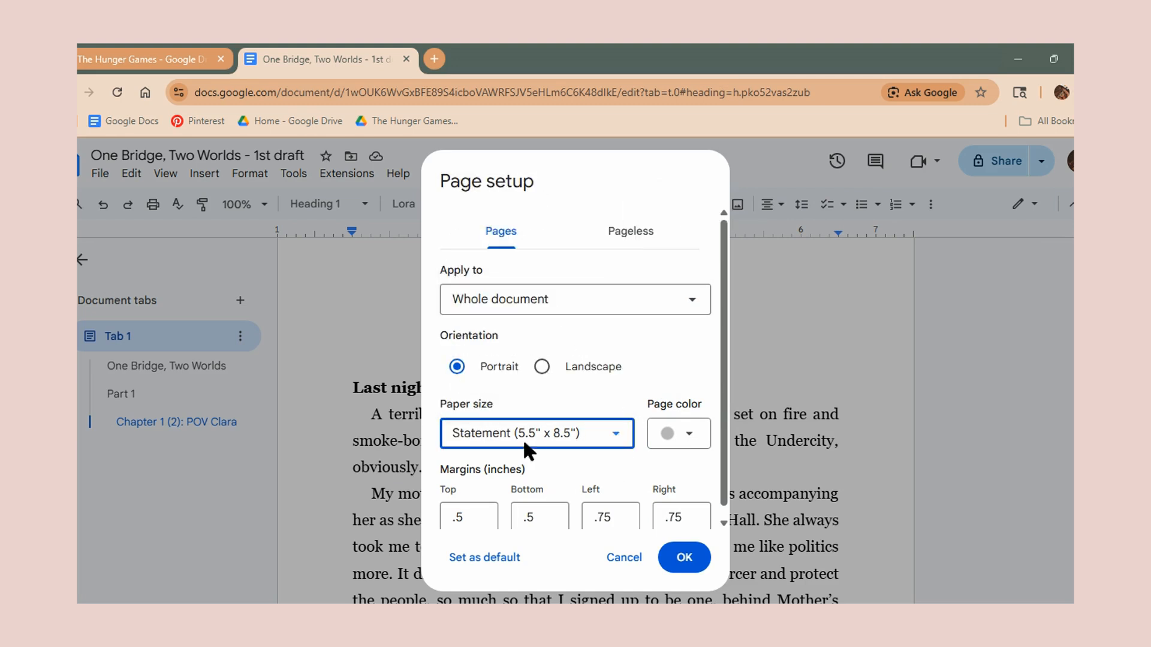
click(558, 448)
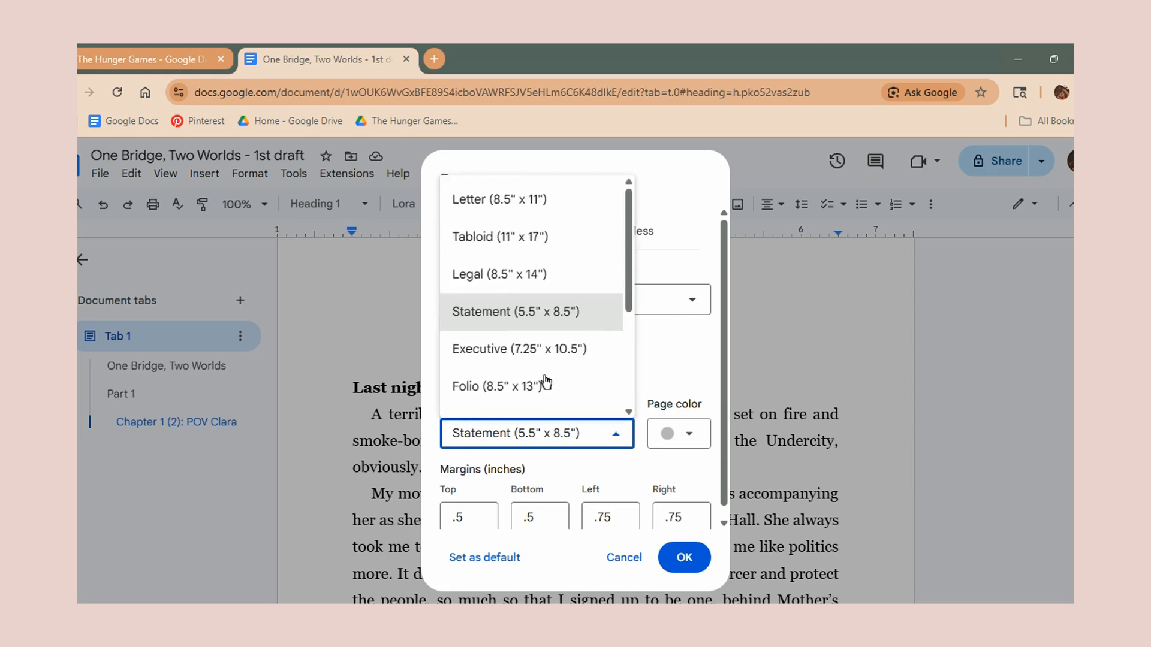
scroll(542, 360, down, 3)
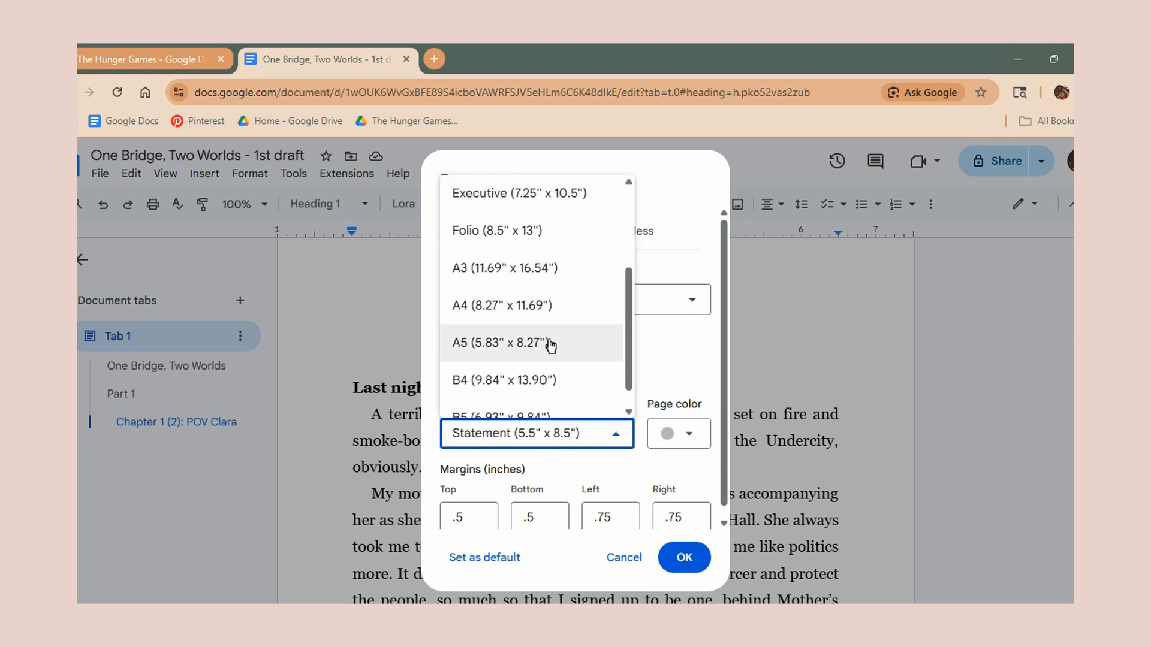
click(547, 342)
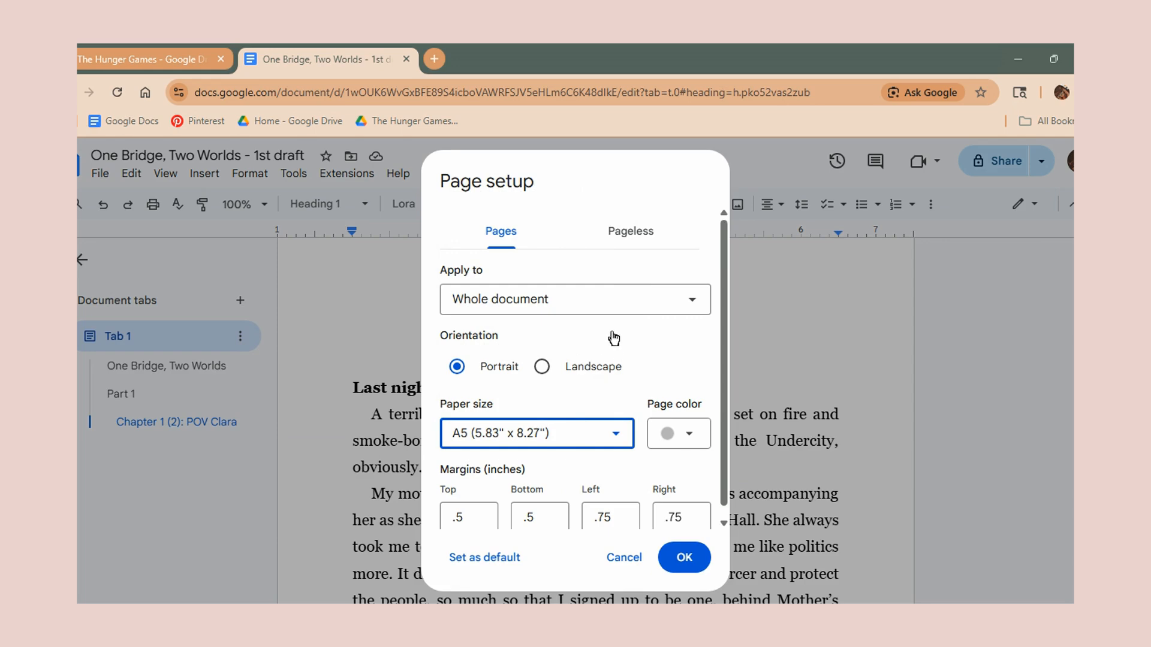
scroll(653, 432, down, 1)
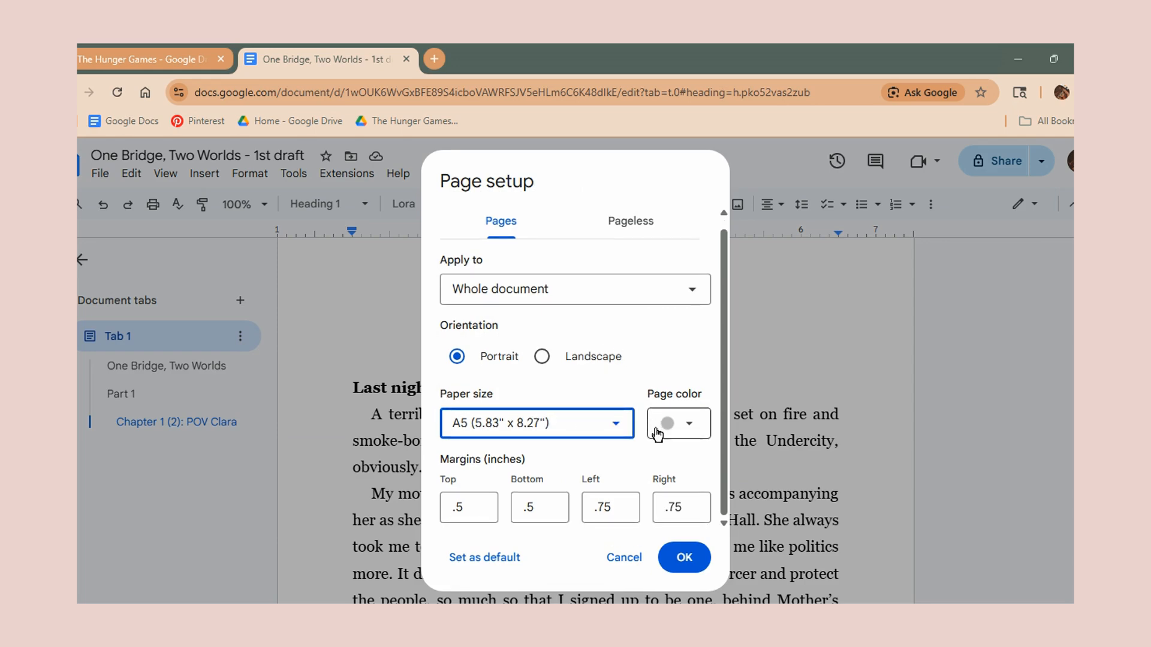
click(685, 559)
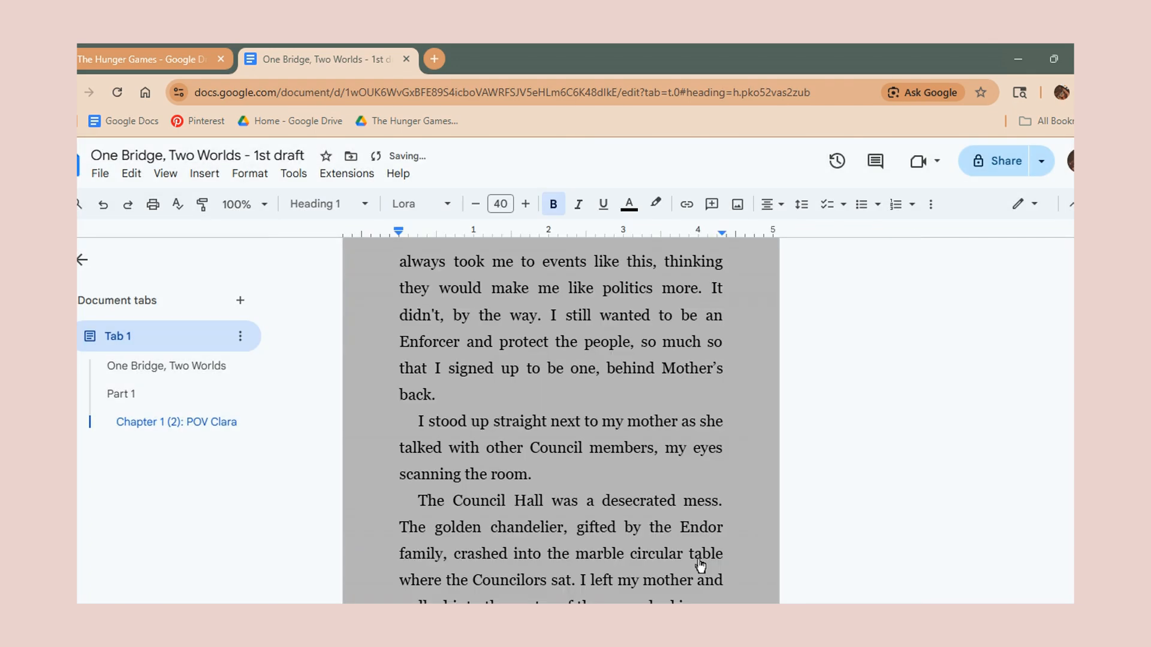
Review the title, part and chapter pages through to the end of the manuscript to check the new page layout.
scroll(719, 359, down, 10)
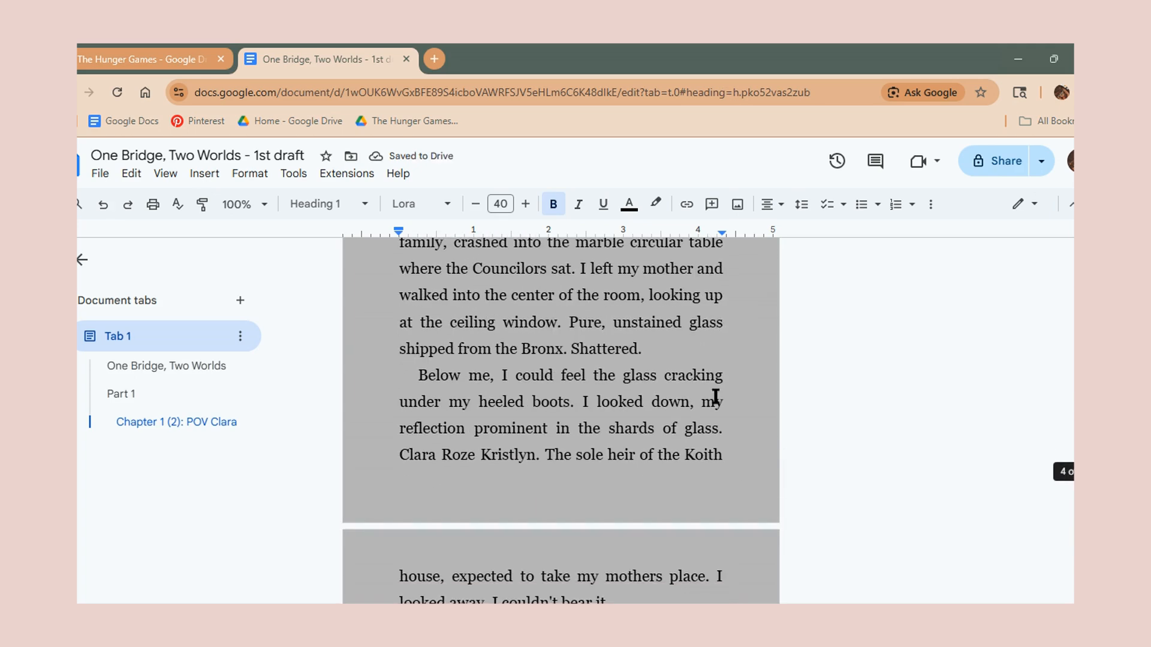
scroll(715, 396, up, 15)
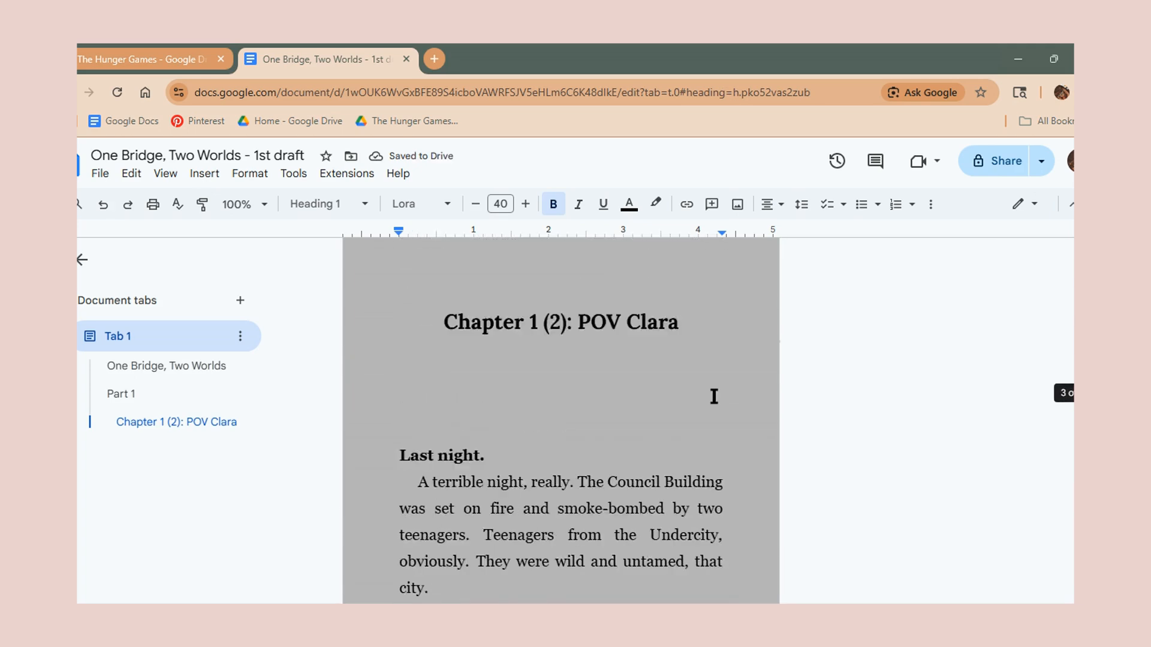
scroll(714, 396, up, 10)
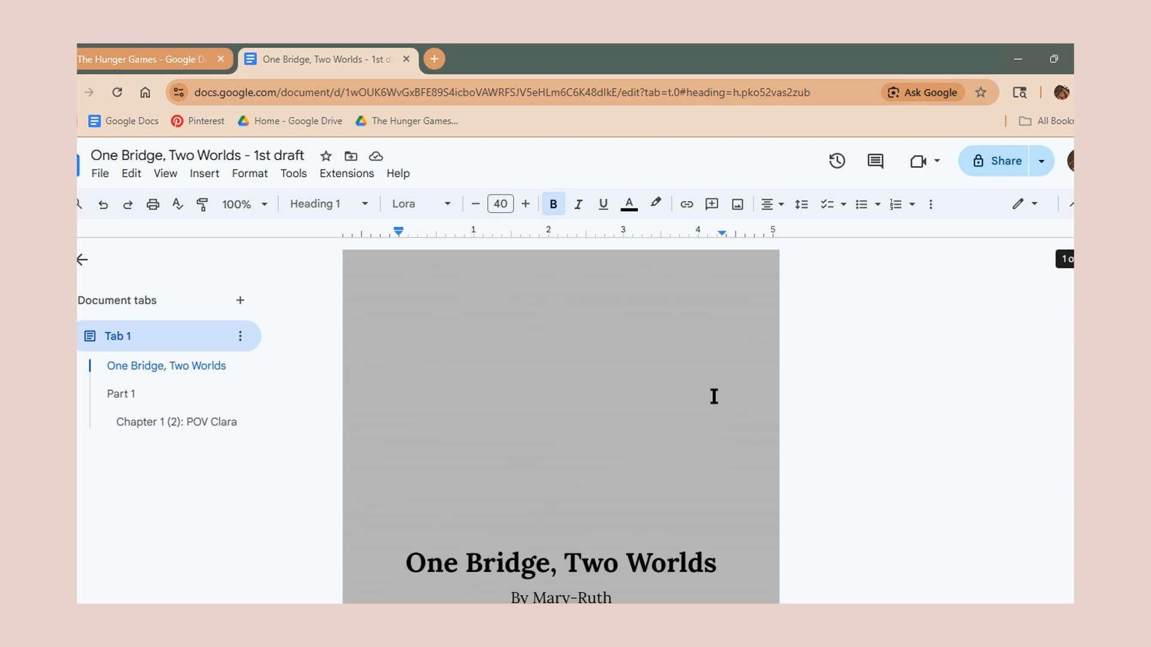
scroll(714, 396, down, 5)
scroll(737, 384, up, 3)
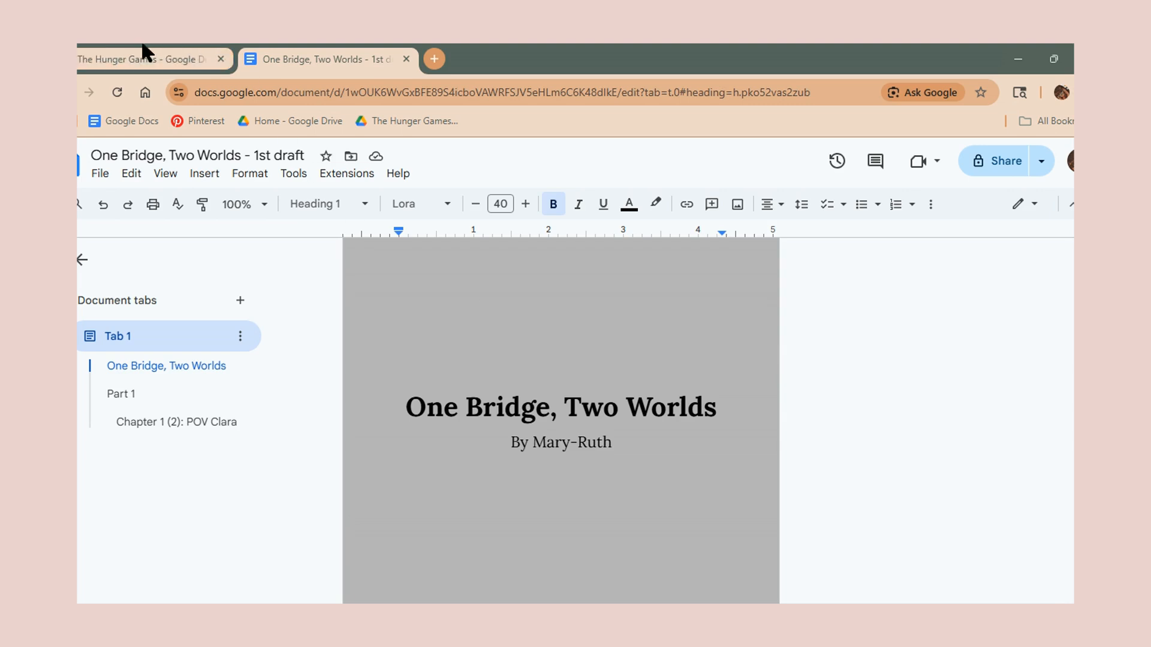
scroll(633, 381, down, 8)
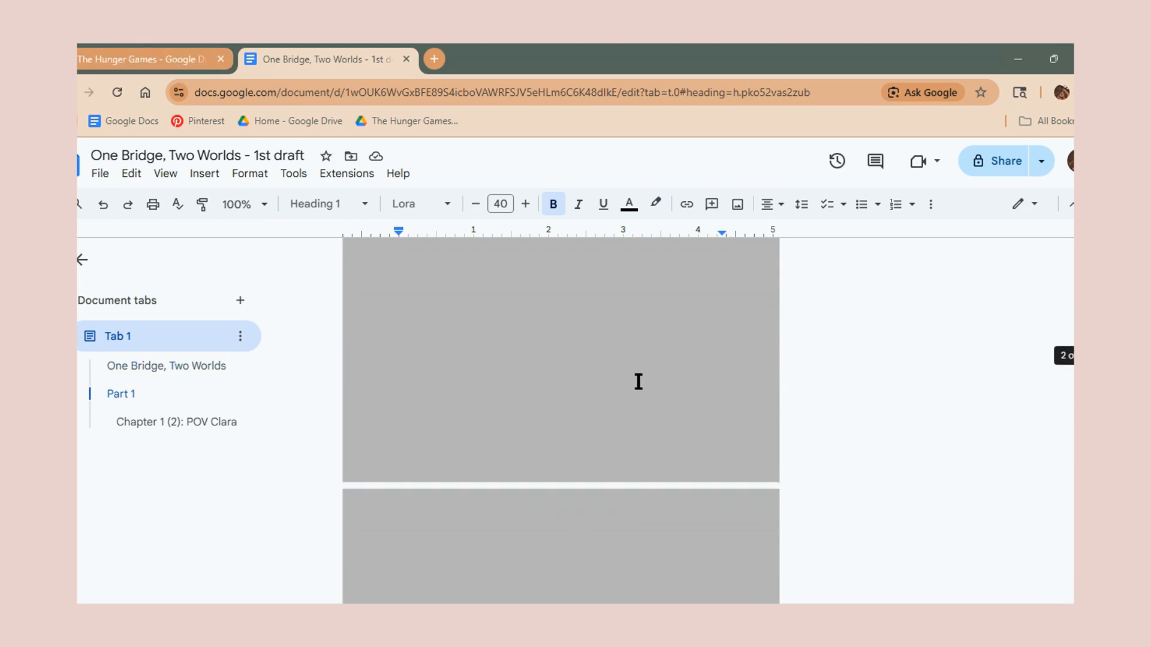
scroll(638, 381, down, 15)
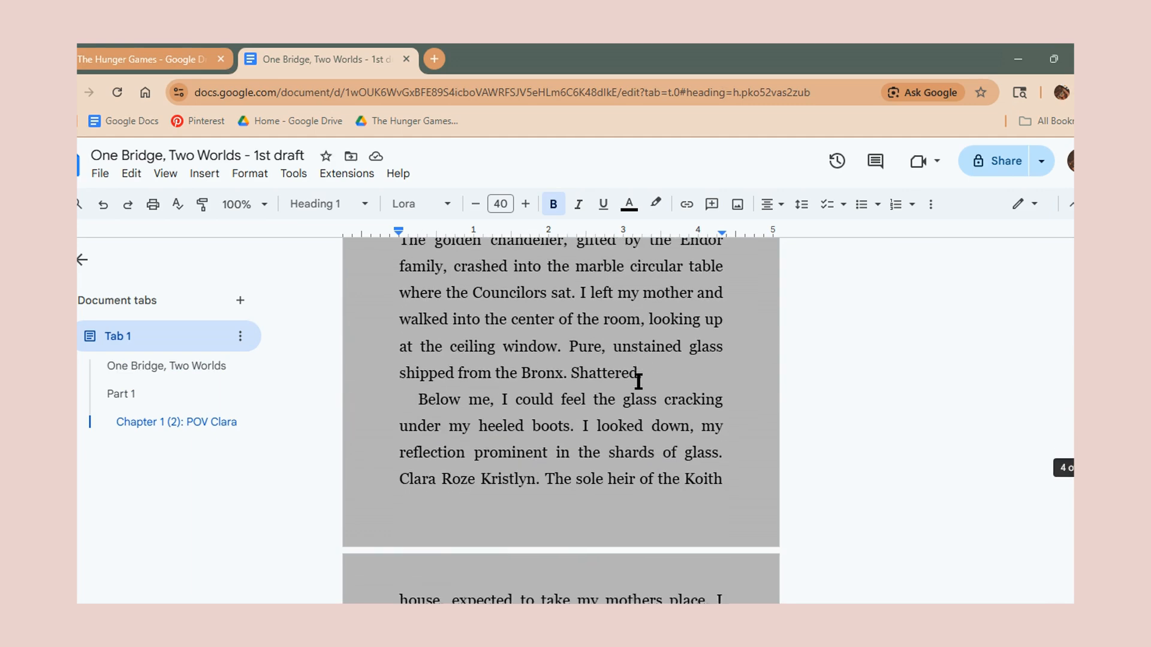
scroll(639, 382, down, 10)
scroll(638, 382, up, 4)
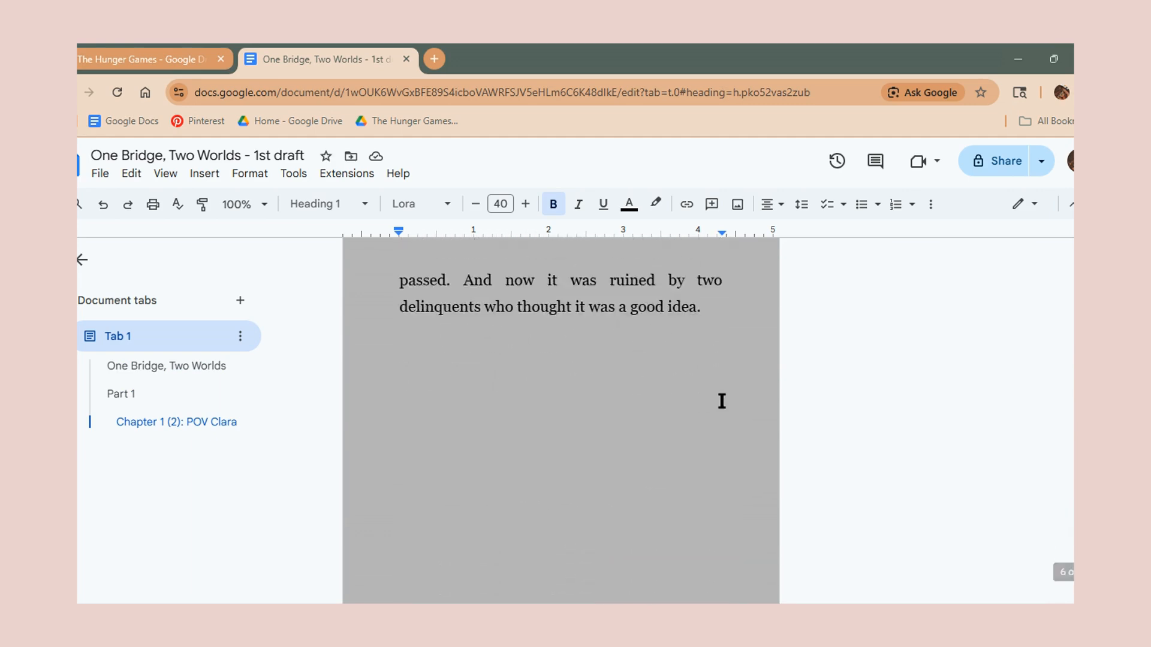
Add a "***" scene break on its own line, separated by a blank line, below the chapter's last paragraph.
double_click(732, 425)
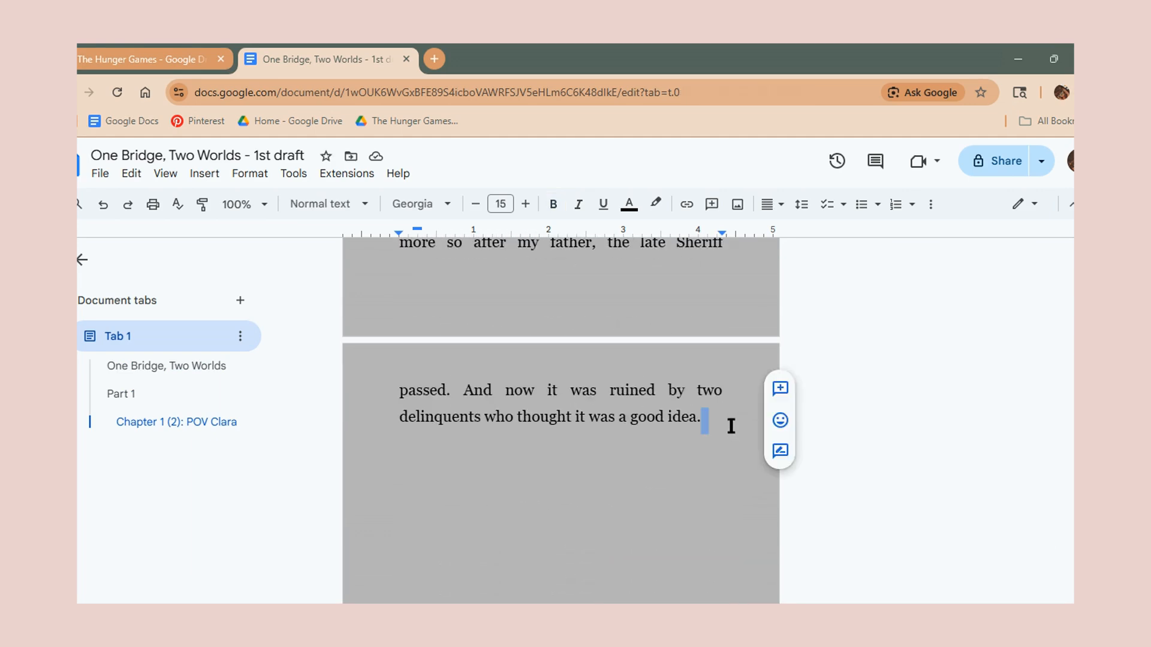
click(731, 426)
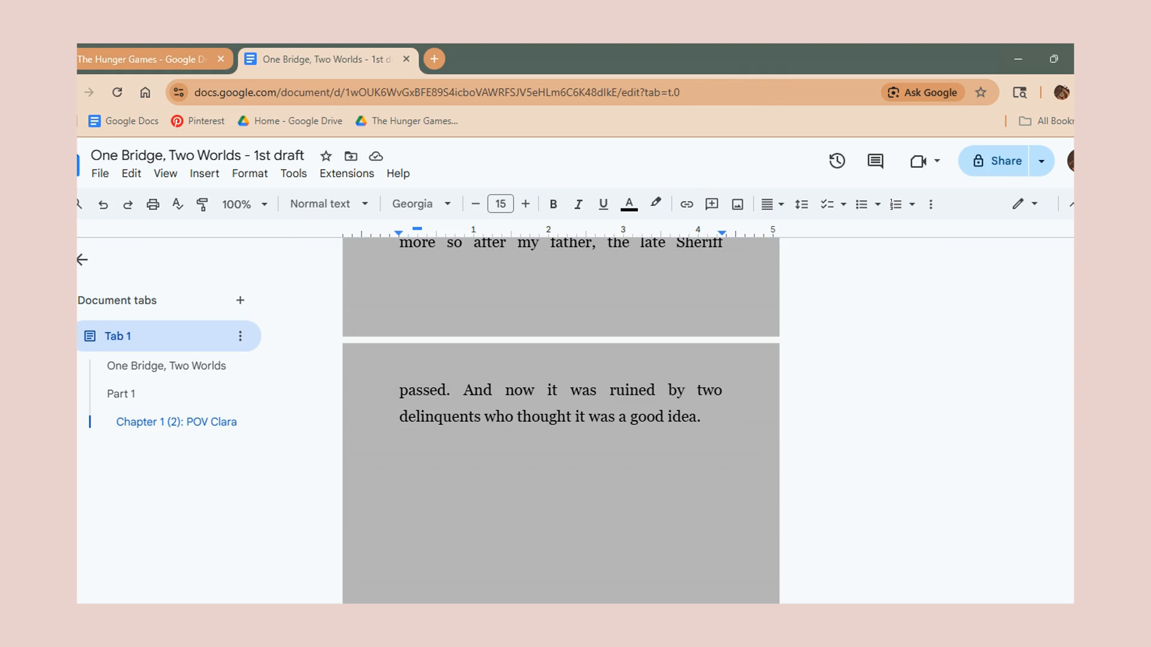
key(Return)
text(***)
Insert the passage running from "I went back to my mum" to "she said in disgust." below the scene break.
click(978, 605)
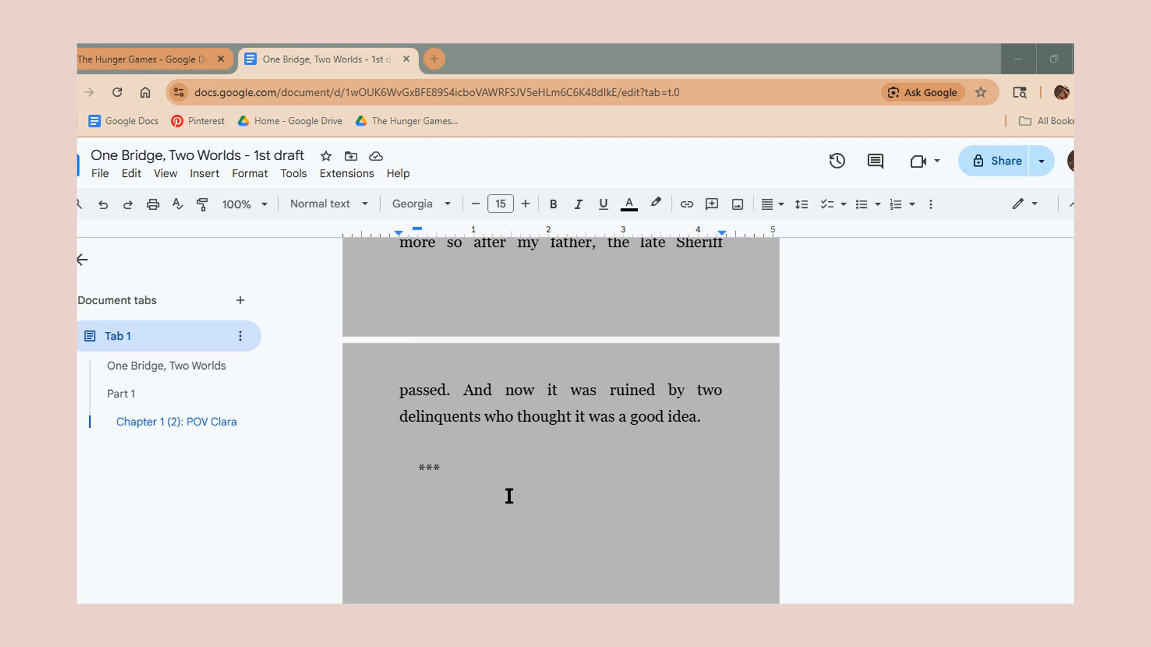
click(509, 496)
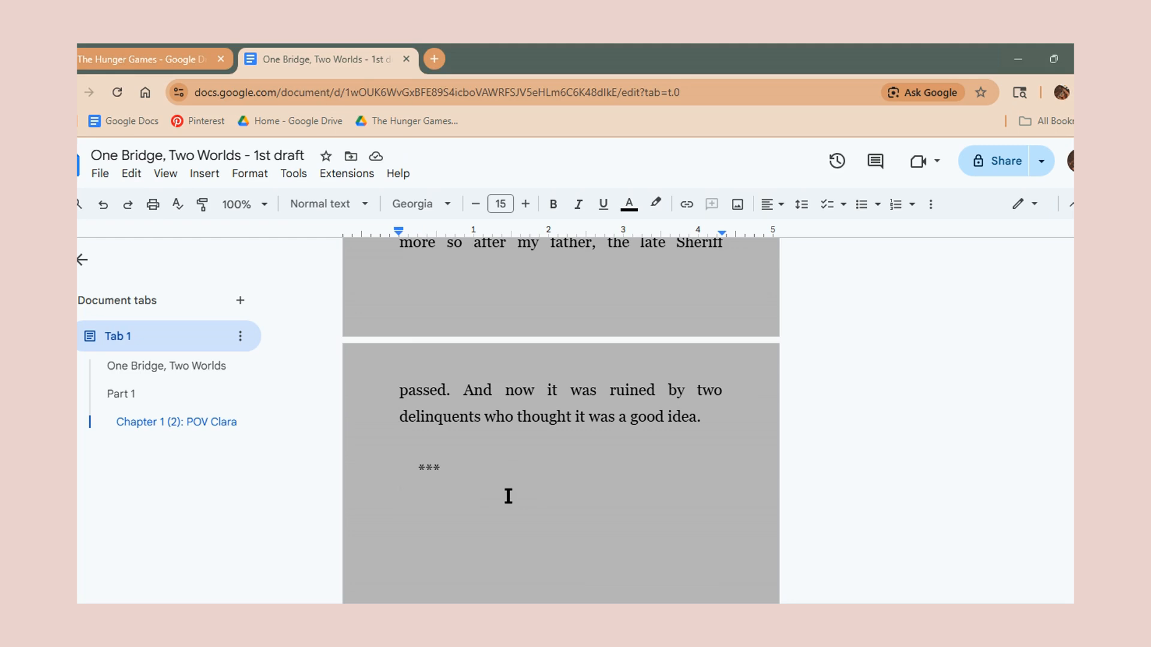
text(I went back to my mum and greeted Councilor Basra. The usual cheery Councilor had her face in a tight scowl. Of course, she would be mad; her entire chair was demolished. I extended a hand and nodded my head towards her. "Good morning, Councilor Basra." She forced a smile and took my hand, giving it a small shake. "Good morning, Roze." The old Councilor loved calling me by my middle name. She sighed and looked around the disintegrated room, turning back to me, disgusted. "Those beggars think they can just come around and... do this," she said in disgust.)
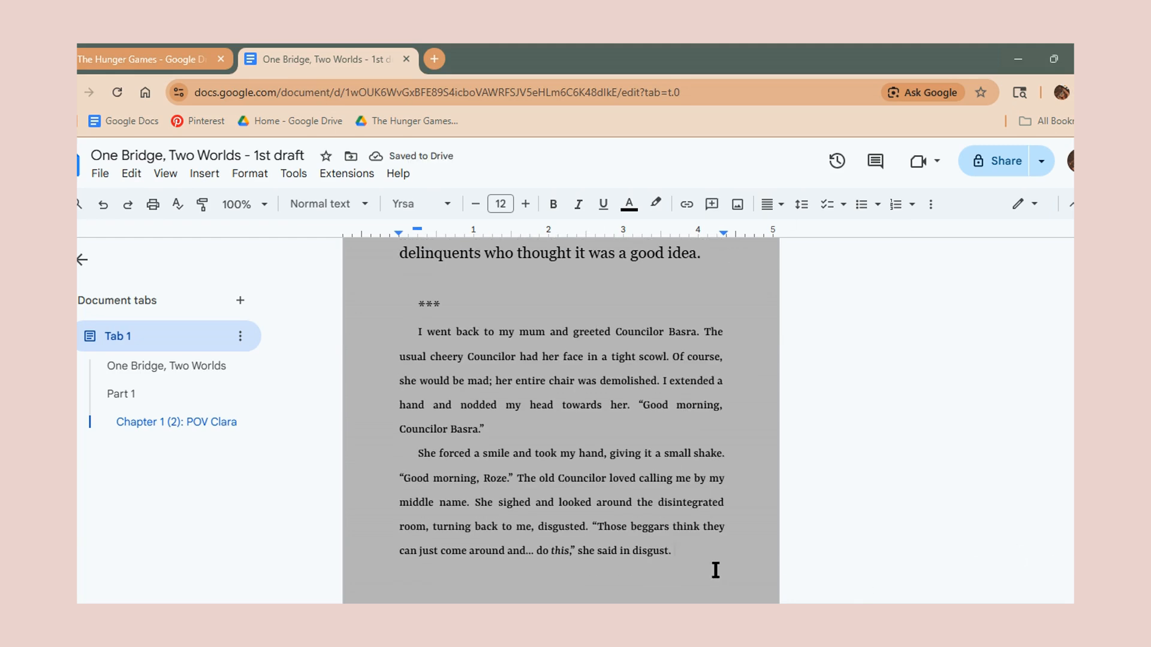
Update the Normal text style to match the body paragraph beginning "I looked back at Mum".
drag(714, 570, 391, 339)
scroll(504, 367, up, 7)
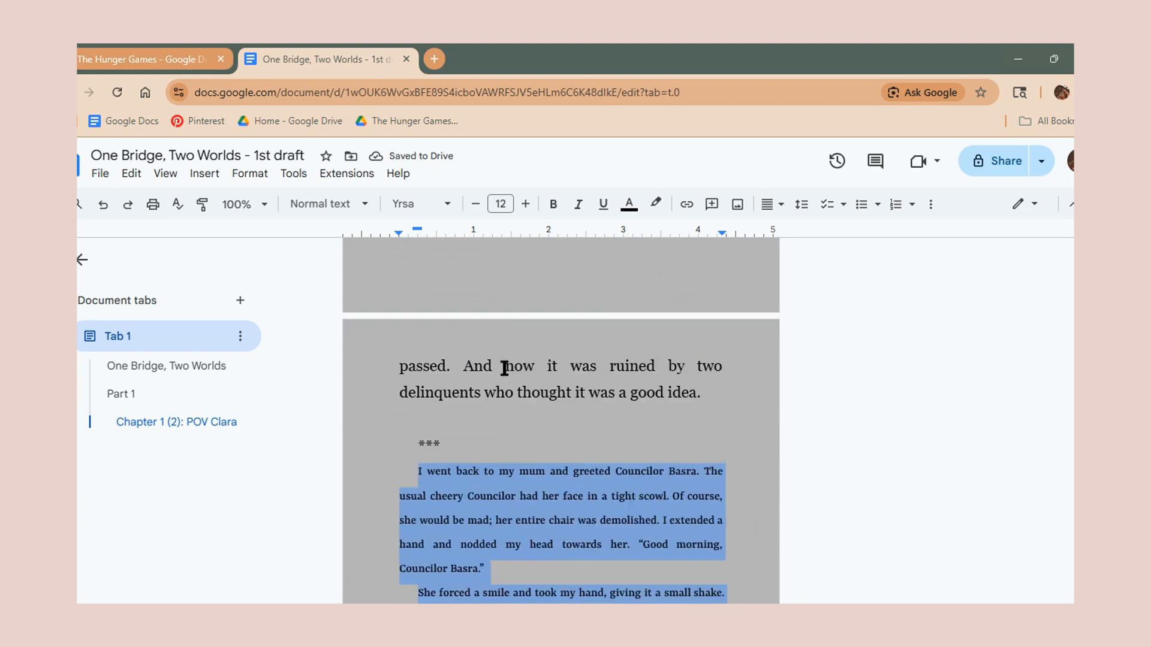
click(540, 360)
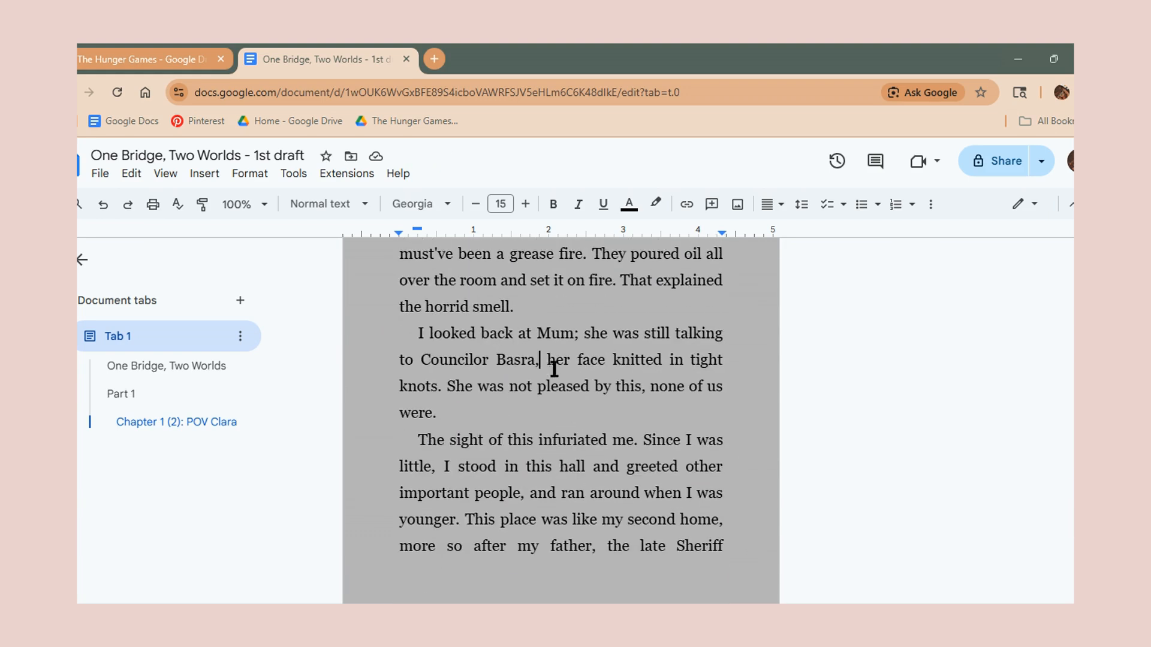
click(326, 204)
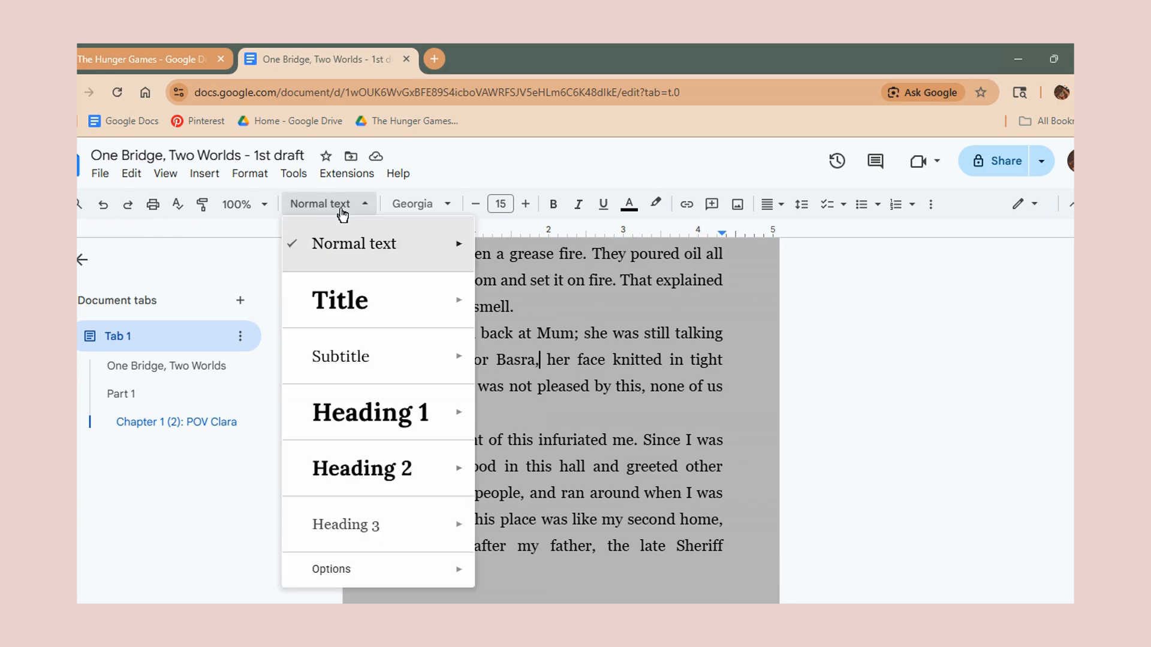
mouse_move(426, 244)
click(542, 273)
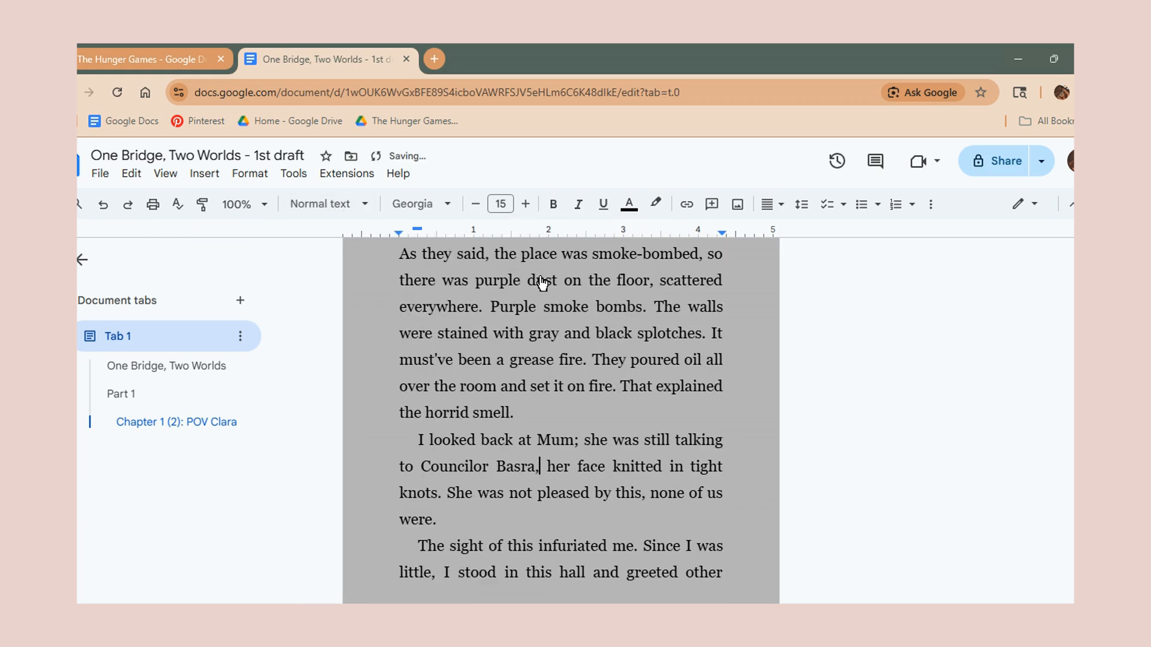
Try to update the Normal text style from the selected scene break and newly inserted passage.
scroll(555, 382, down, 10)
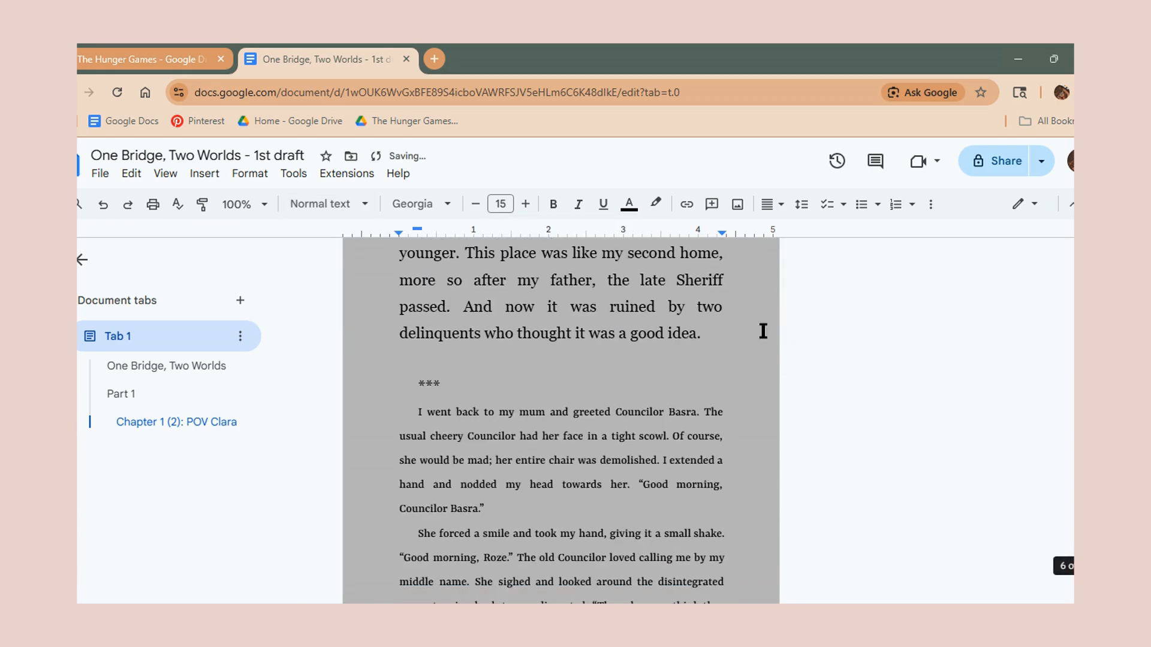
scroll(713, 405, down, 2)
drag(673, 470, 379, 269)
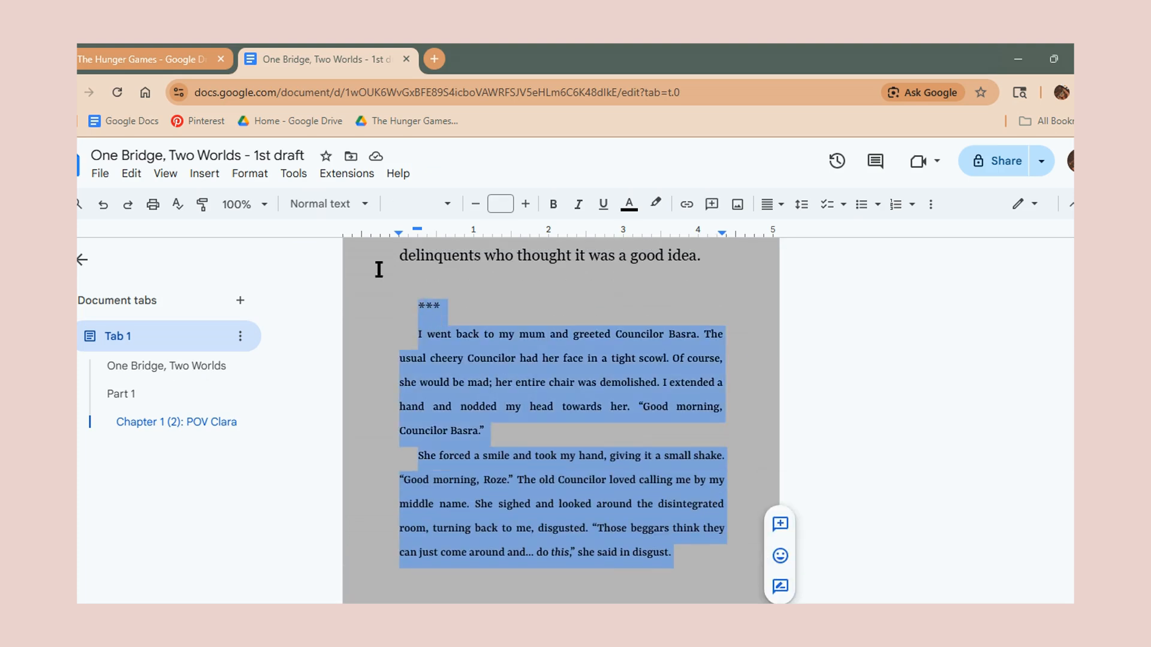
click(328, 202)
mouse_move(470, 244)
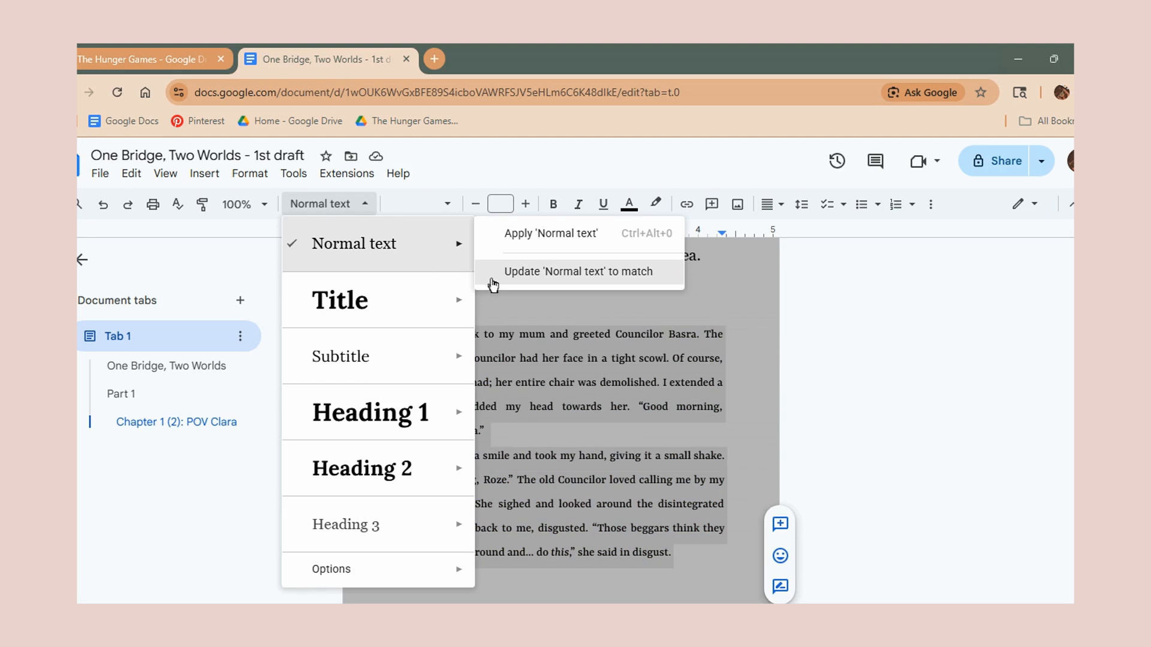
click(492, 279)
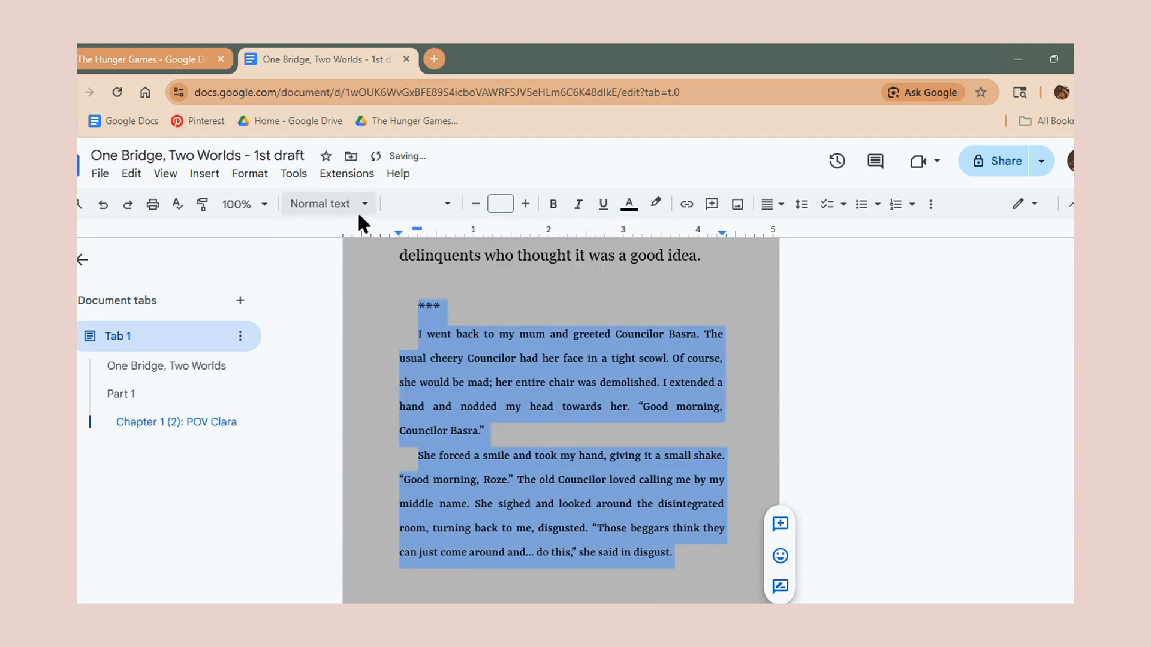
Update the Normal text style to match the Georgia 15 paragraph beginning "The sight of this infuriated me".
scroll(558, 339, up, 4)
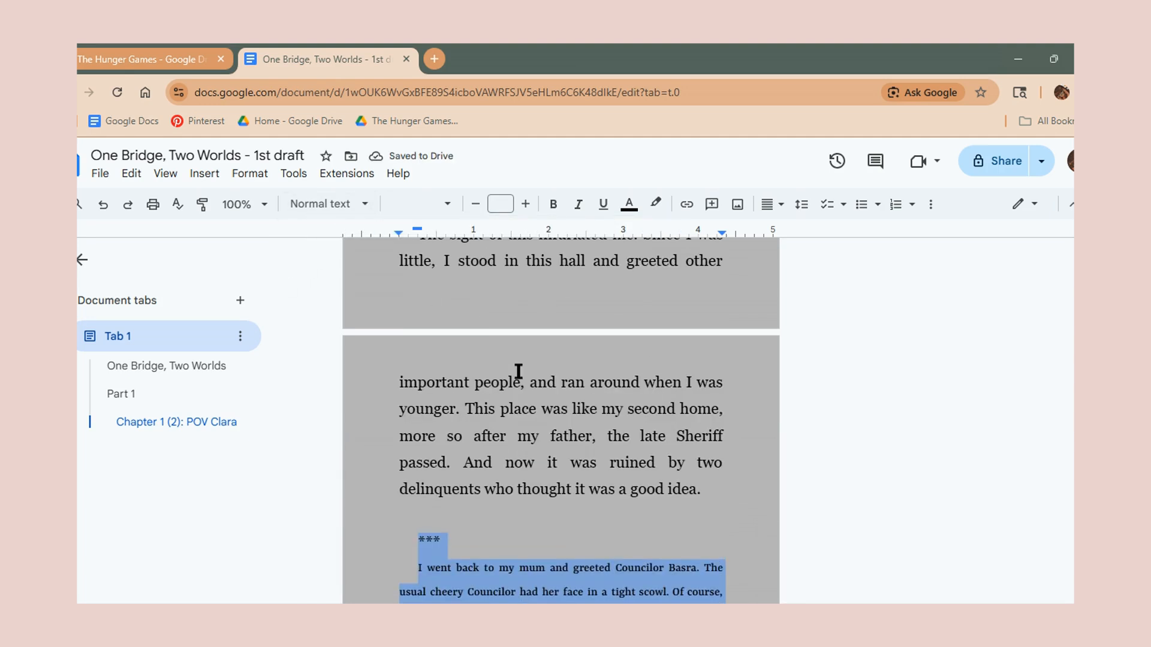
click(520, 382)
click(328, 204)
mouse_move(457, 262)
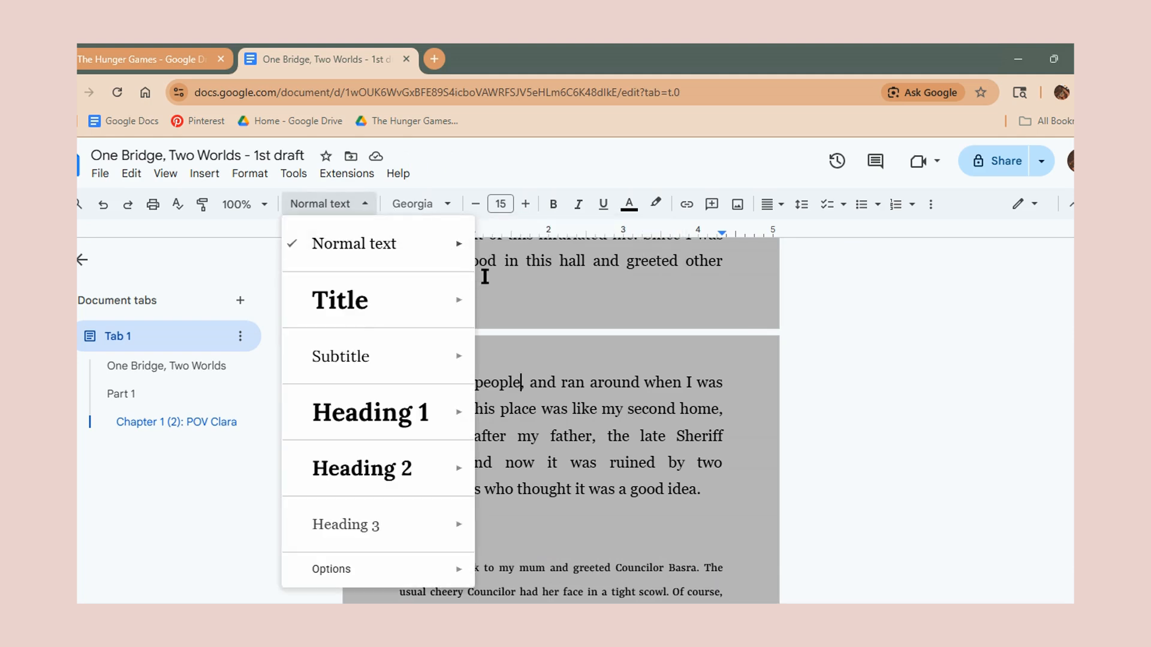
click(547, 274)
Apply the Normal text style to the "***" scene break and the two new paragraphs below it.
scroll(549, 277, down, 4)
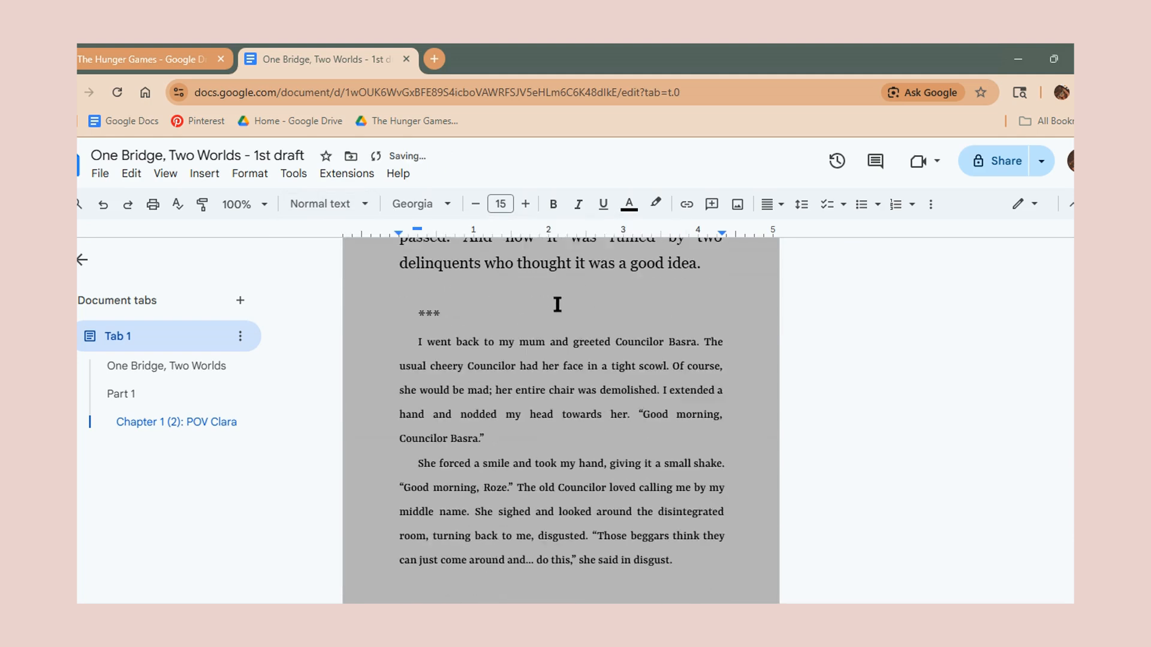
drag(674, 552, 415, 289)
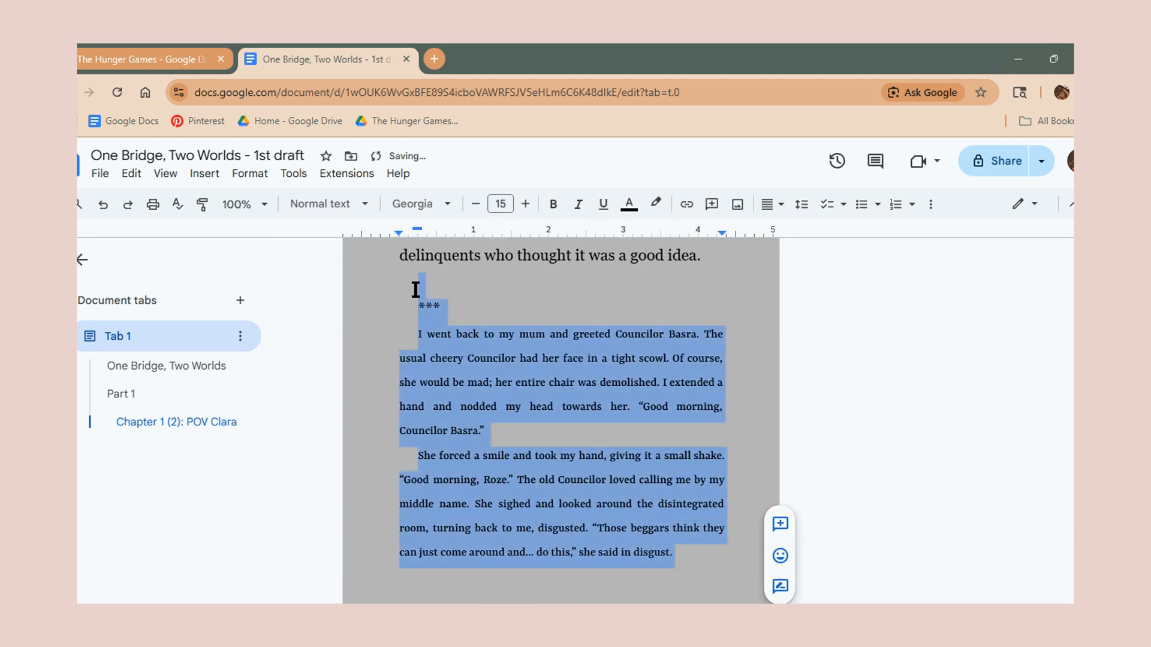
click(339, 204)
click(406, 247)
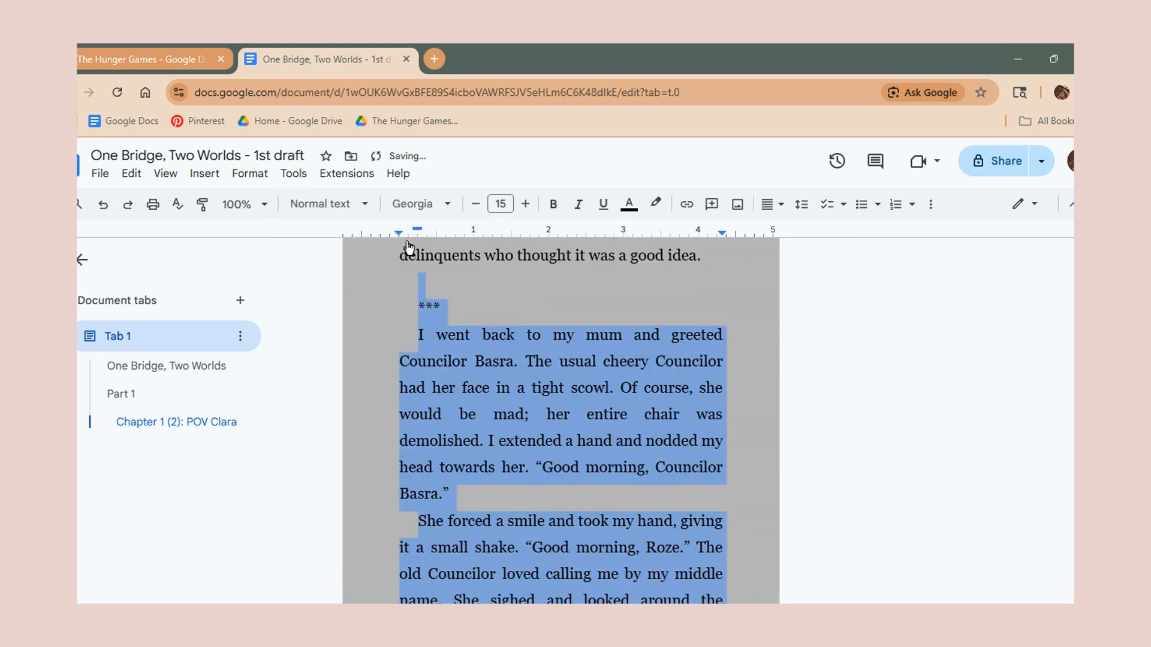
scroll(623, 444, down, 5)
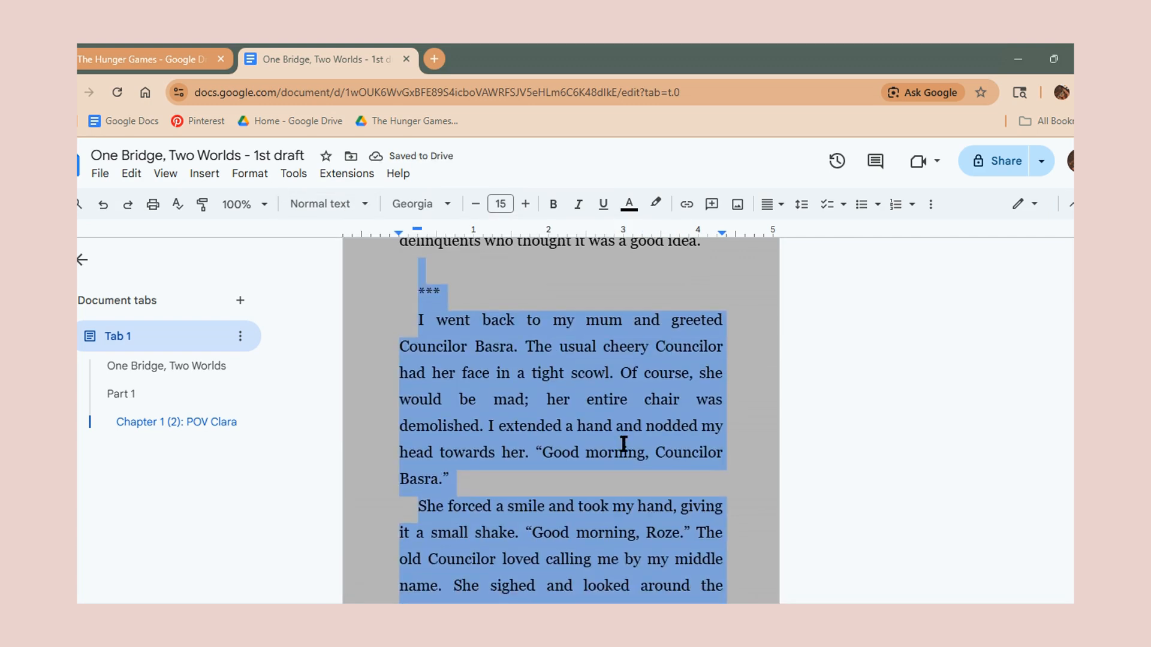
Add a blank line below the "***" scene break and remove the first-line indent from the paragraph beginning "I went back to my mum".
click(444, 501)
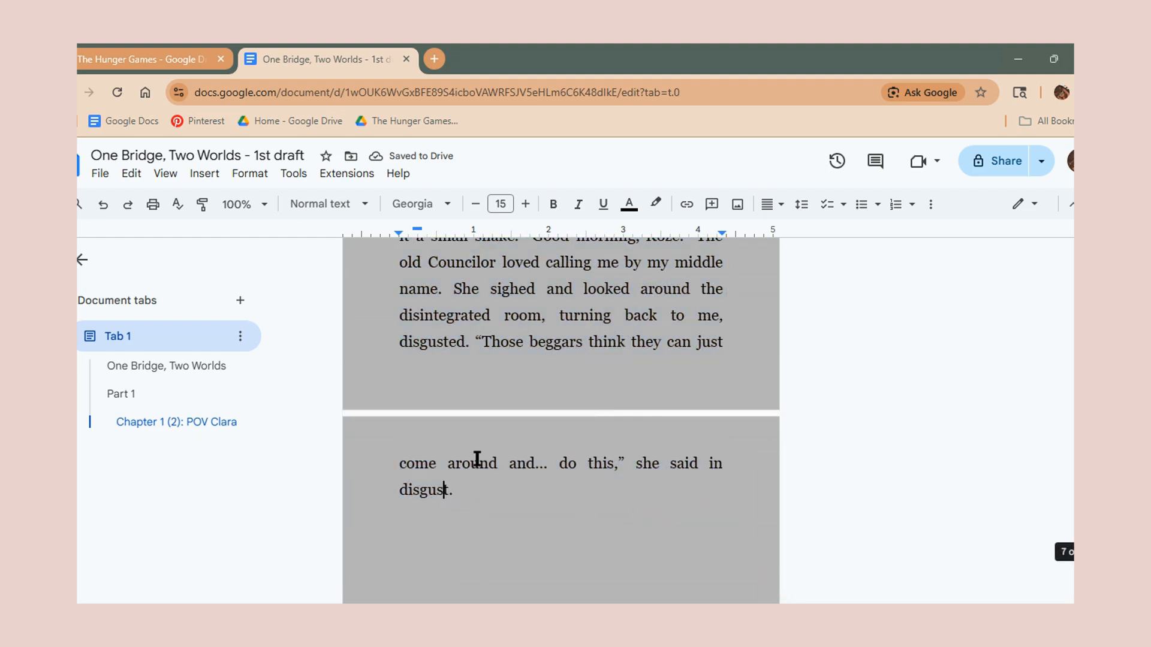
scroll(515, 396, up, 12)
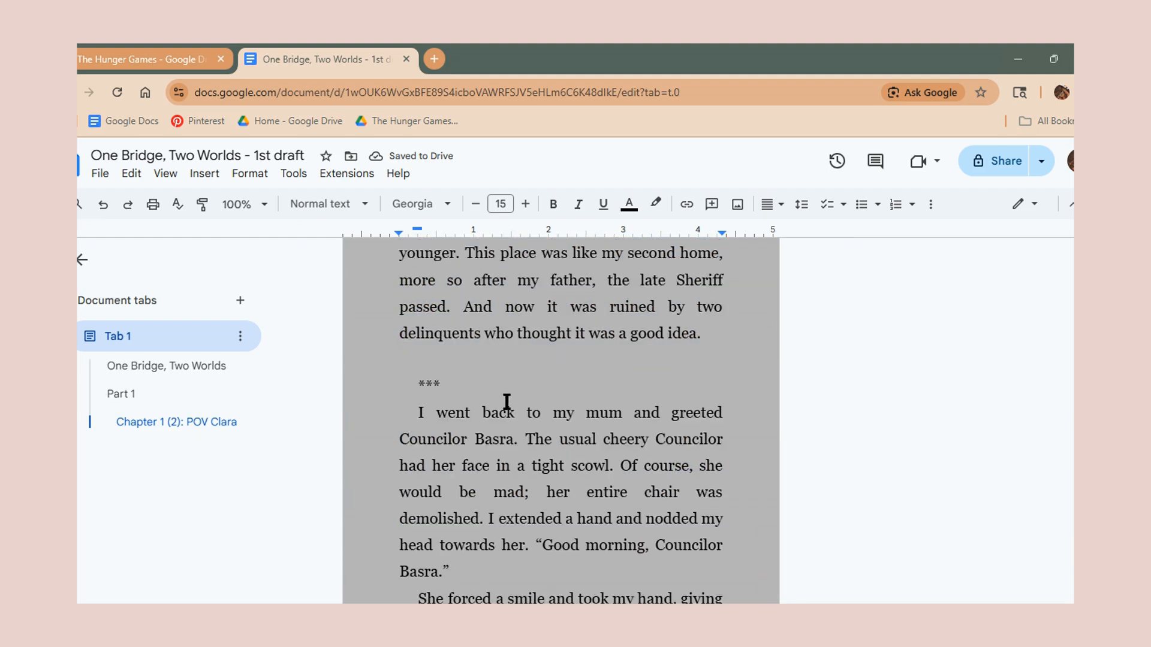
scroll(521, 509, down, 4)
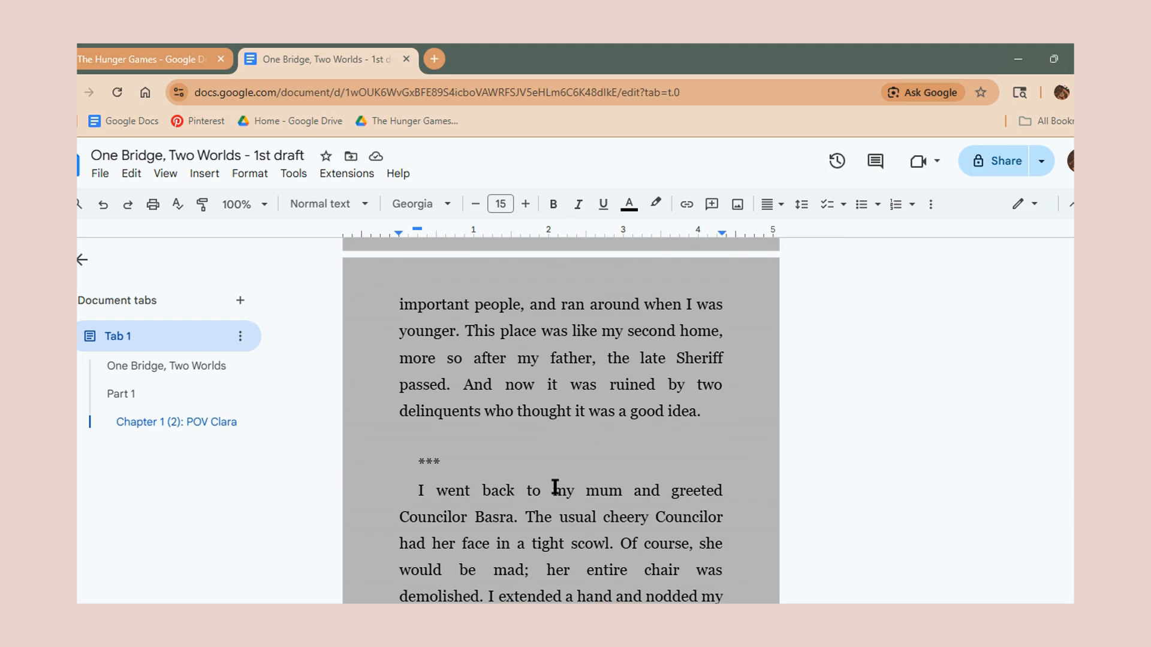
click(490, 466)
key(Return)
key(Down)
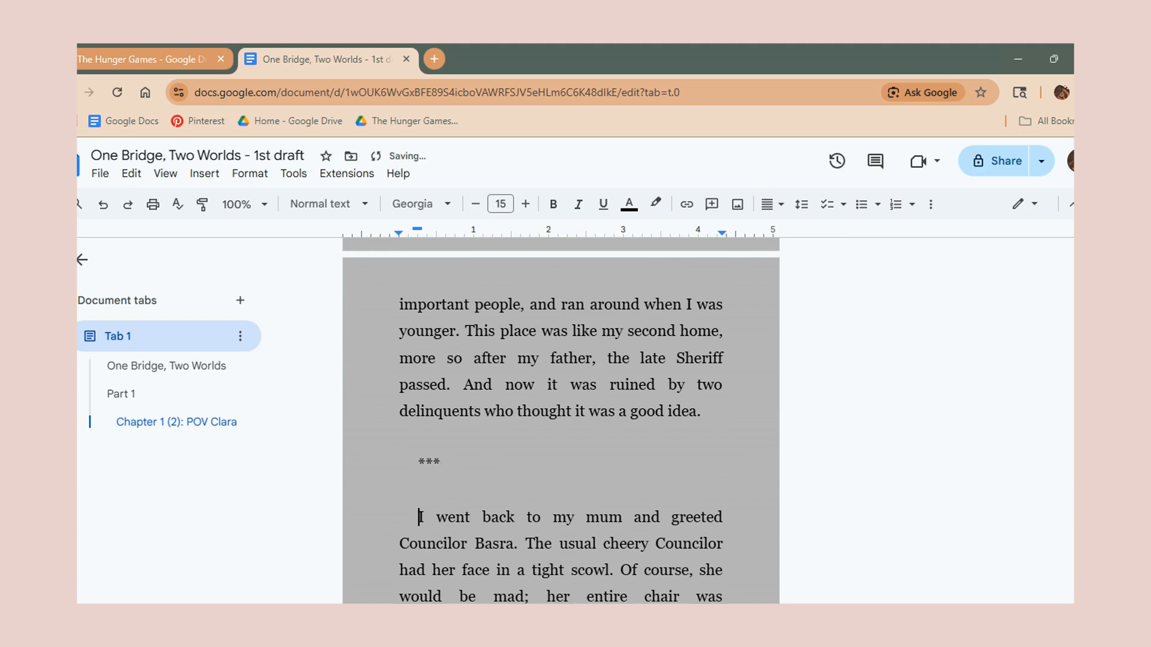
key(BackSpace)
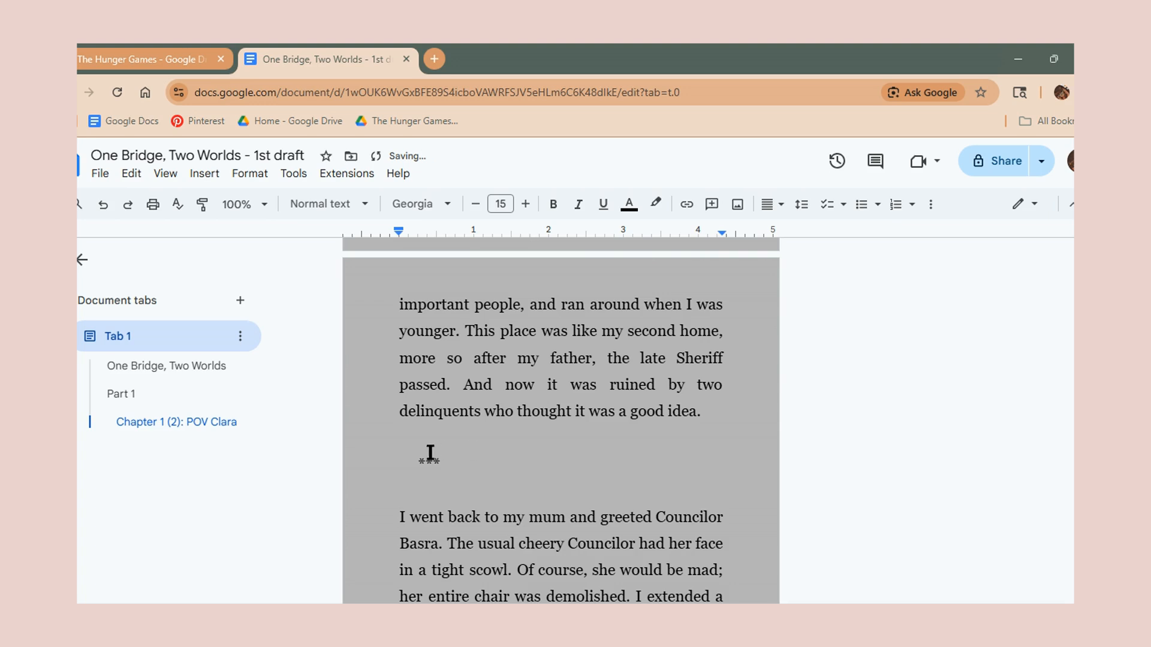
Remove the first-line indent from the "***" scene break and center it.
click(417, 461)
key(BackSpace)
click(778, 209)
click(789, 235)
Clear the first-line indent and centering from the blank line above the "Part 1" heading.
scroll(569, 468, up, 15)
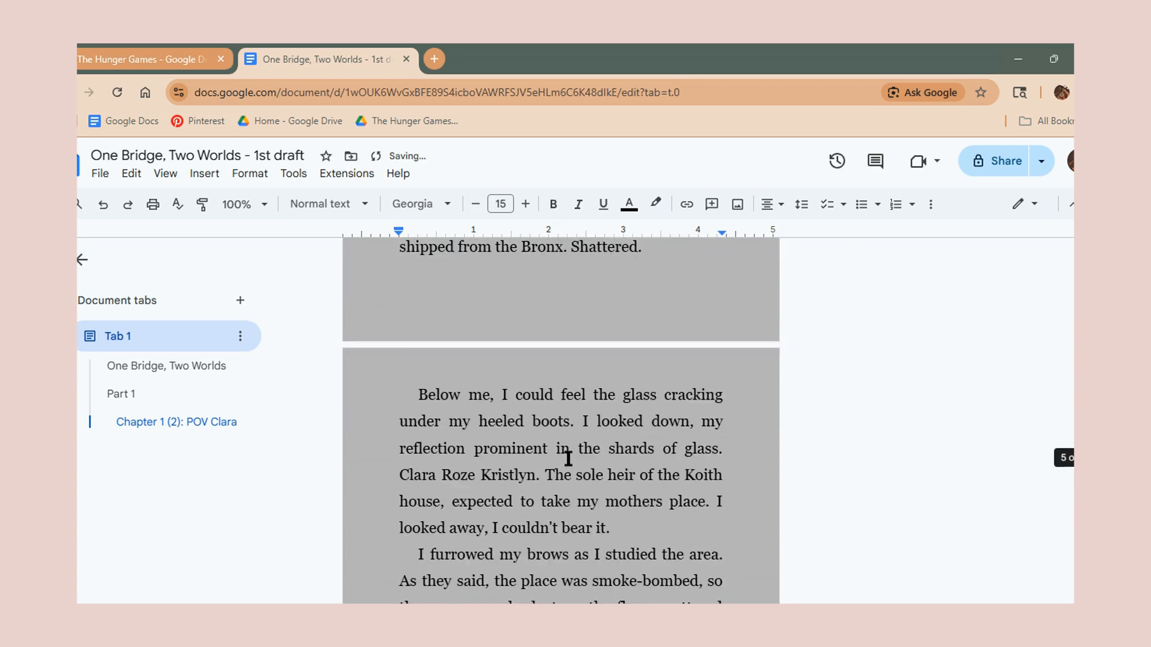
scroll(576, 458, up, 10)
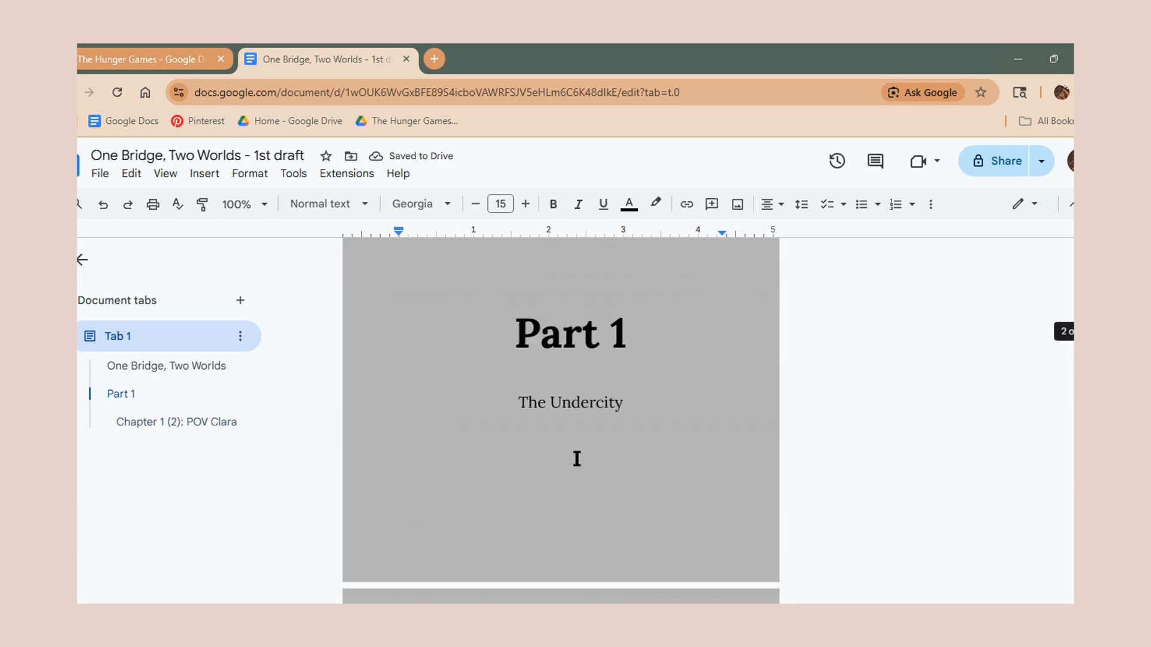
scroll(576, 458, down, 8)
scroll(568, 406, up, 10)
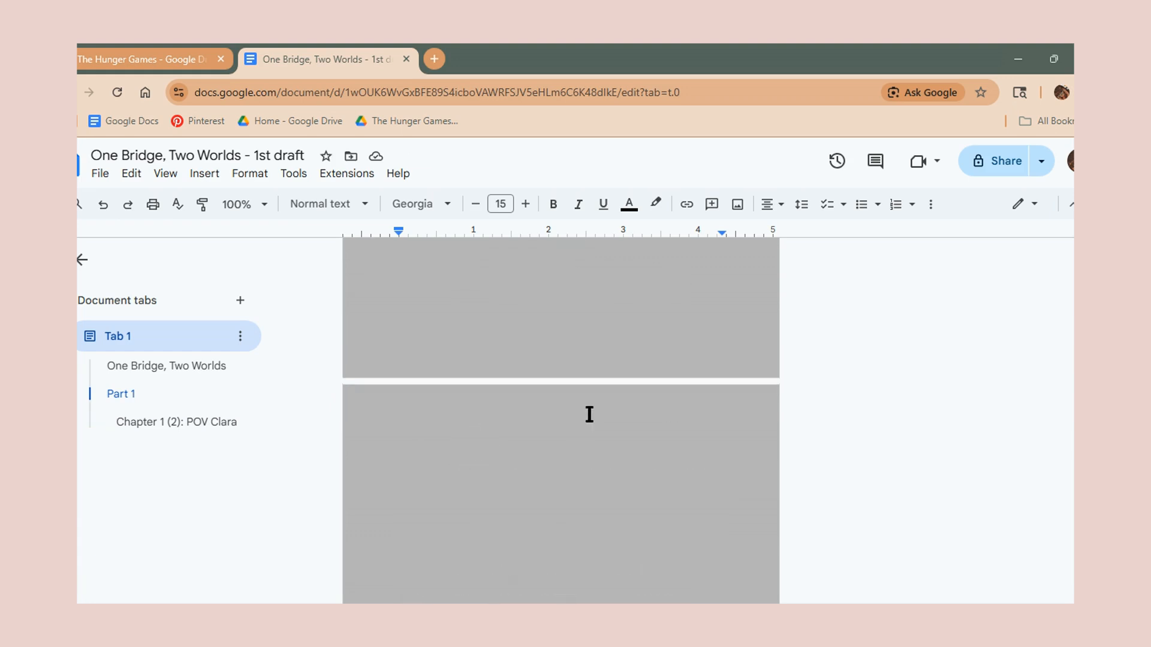
scroll(606, 458, up, 3)
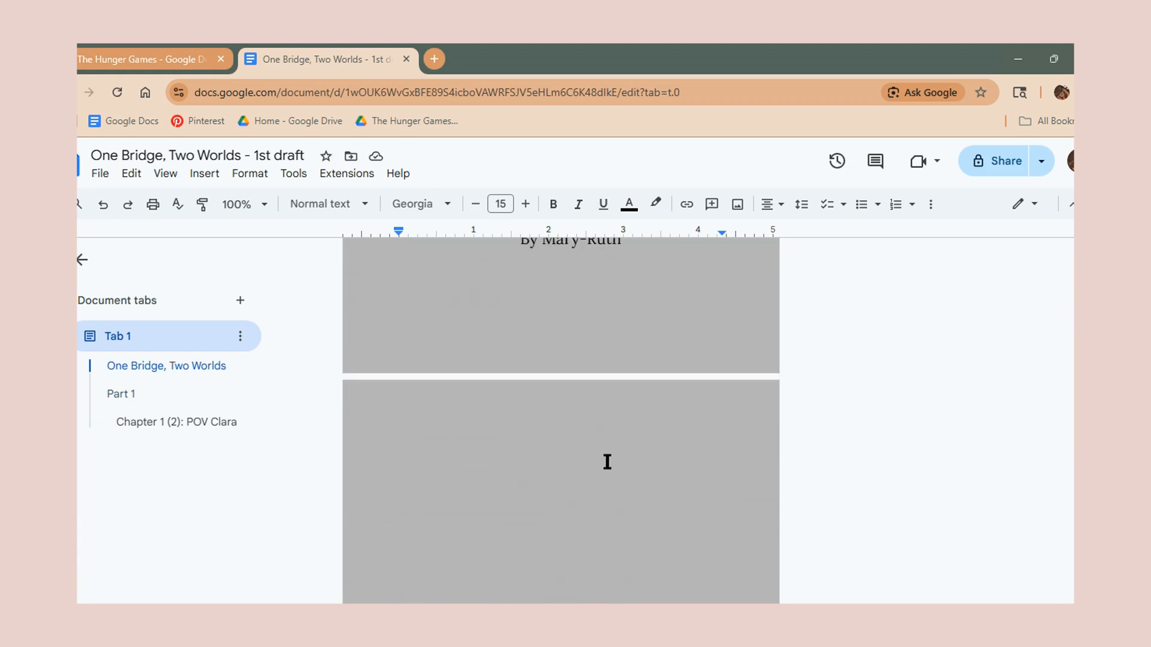
scroll(606, 462, down, 4)
click(604, 387)
key(Return)
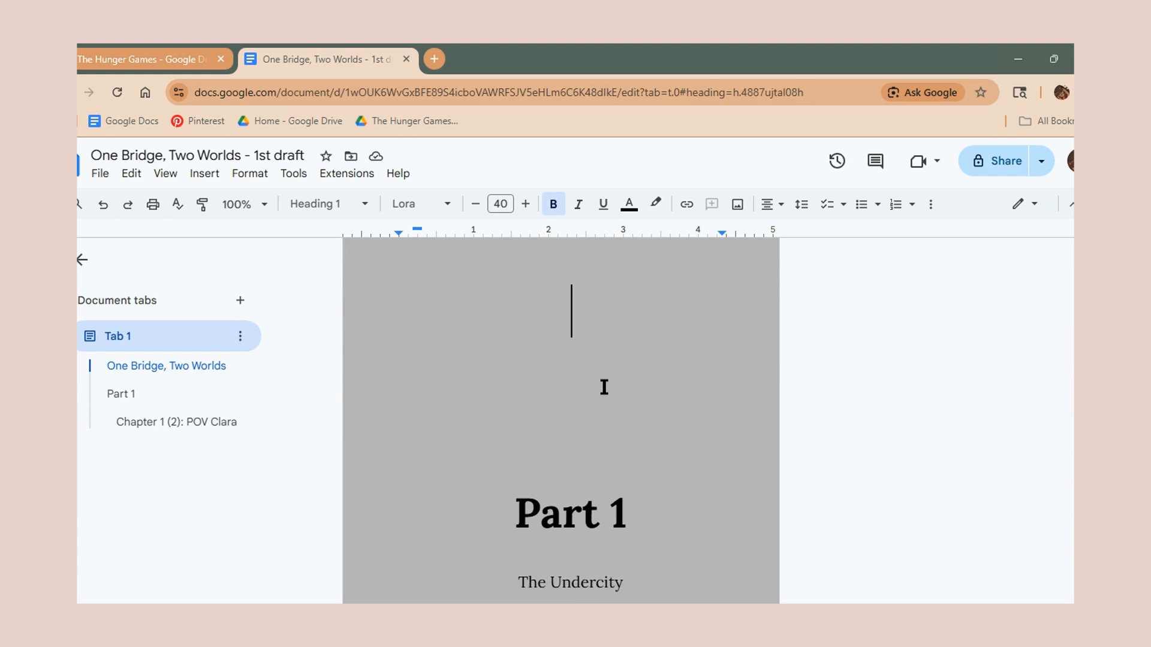
key(BackSpace)
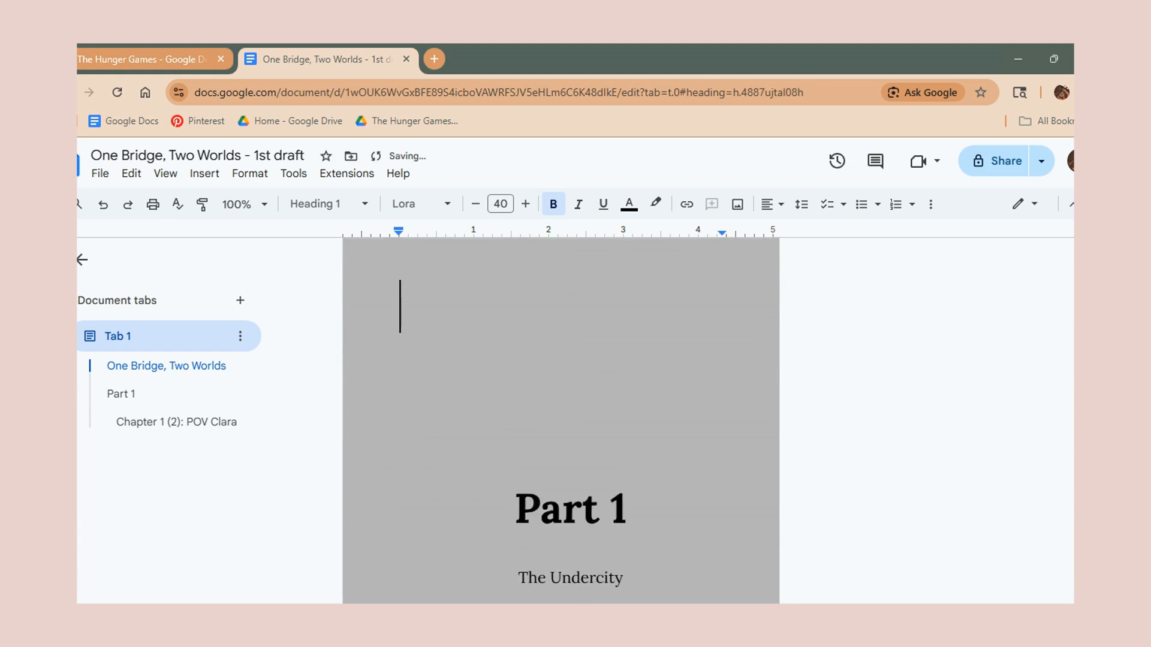
key(Down)
key(Down)
Delete extra blank space above the "One Bridge, Two Worlds" title so it sits higher on the title page.
scroll(604, 387, up, 8)
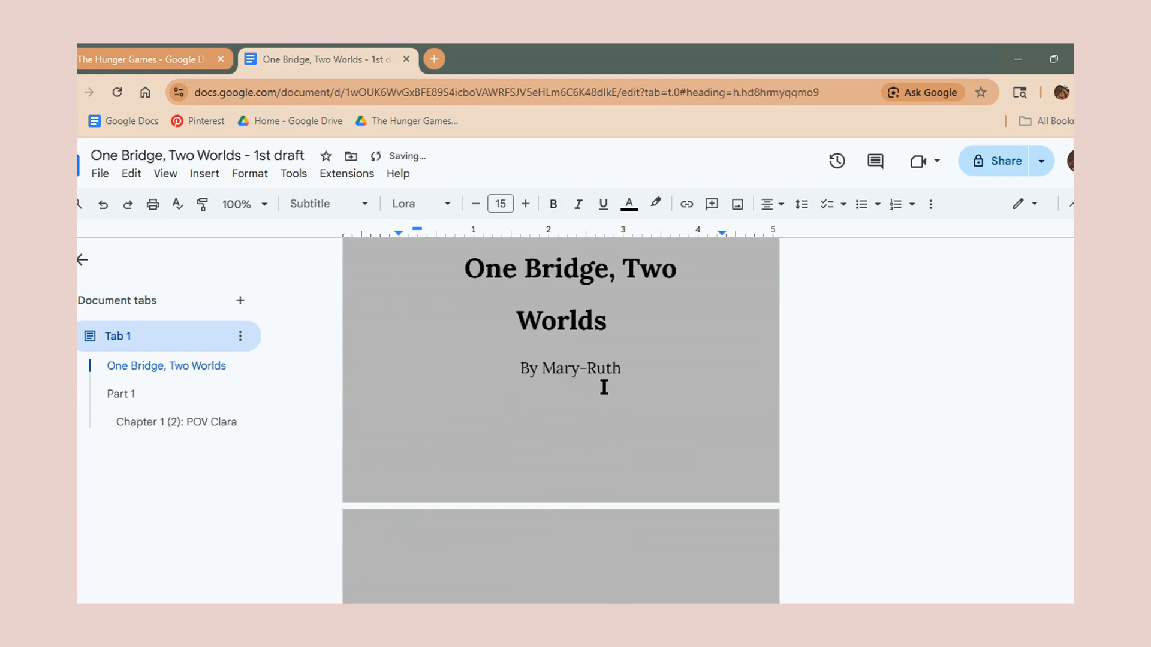
scroll(604, 387, down, 3)
scroll(596, 367, up, 3)
click(577, 409)
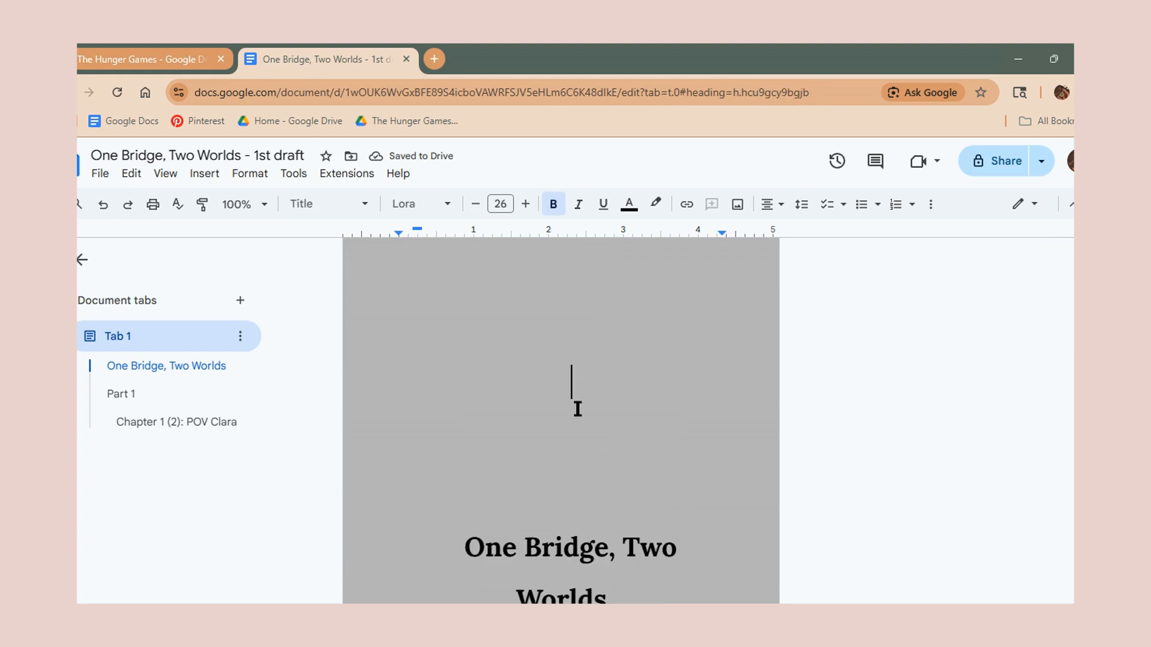
key(BackSpace)
key(BackSpace)
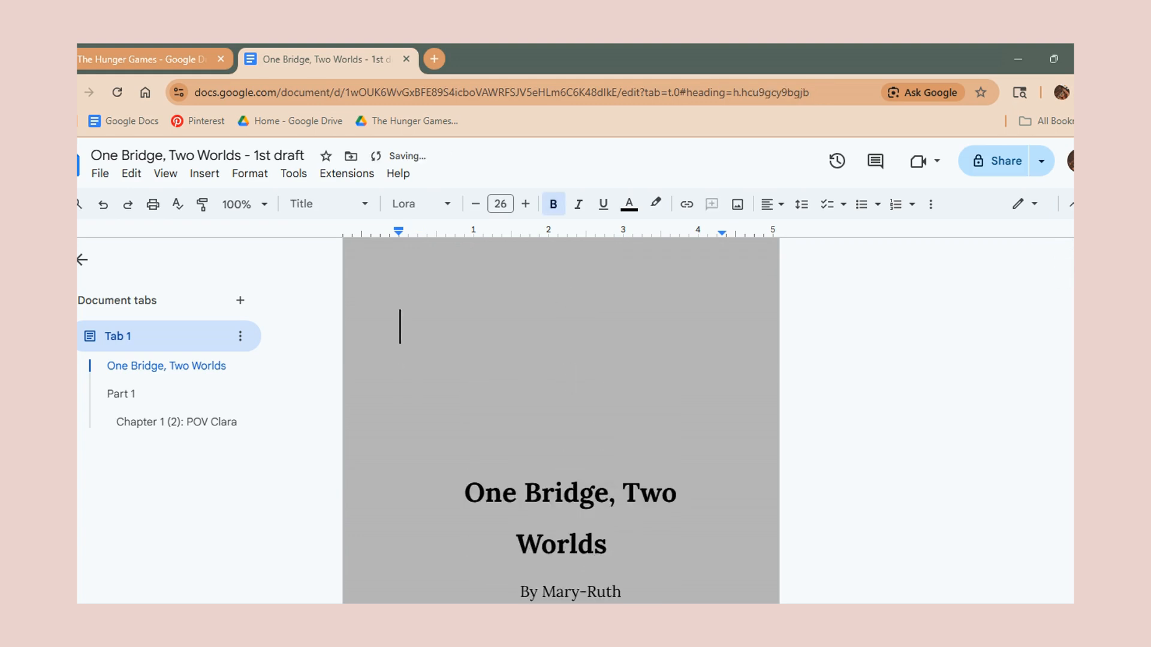
key(BackSpace)
scroll(630, 440, down, 1)
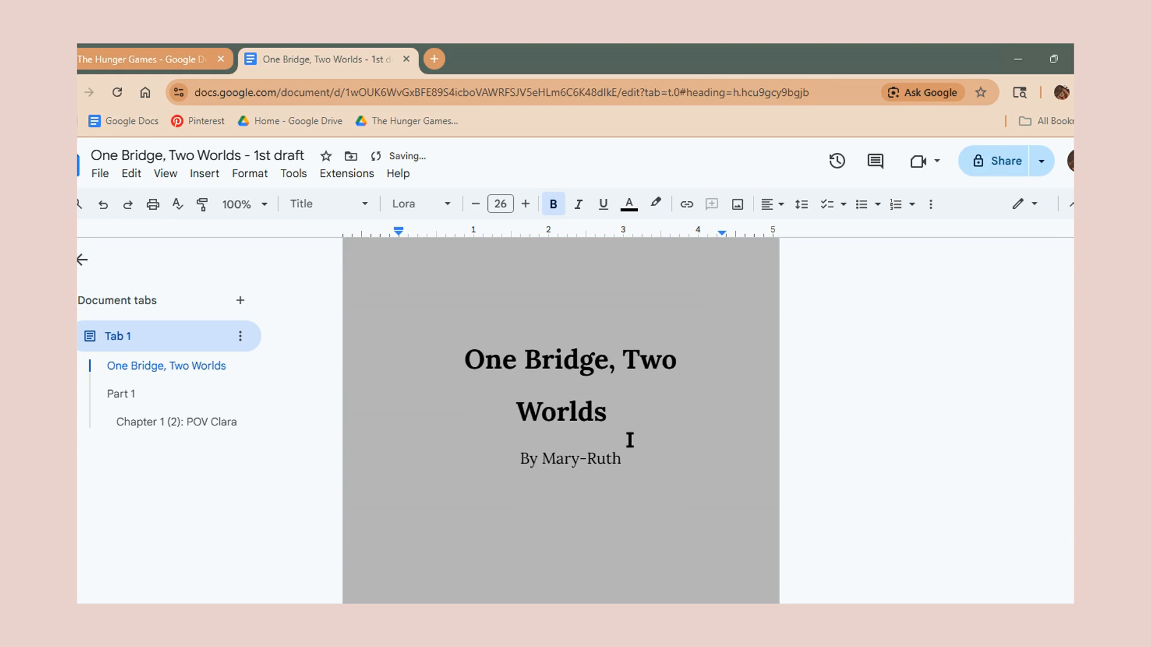
Remove the first-line indent from the author byline under the title and update the Subtitle style to match.
click(533, 447)
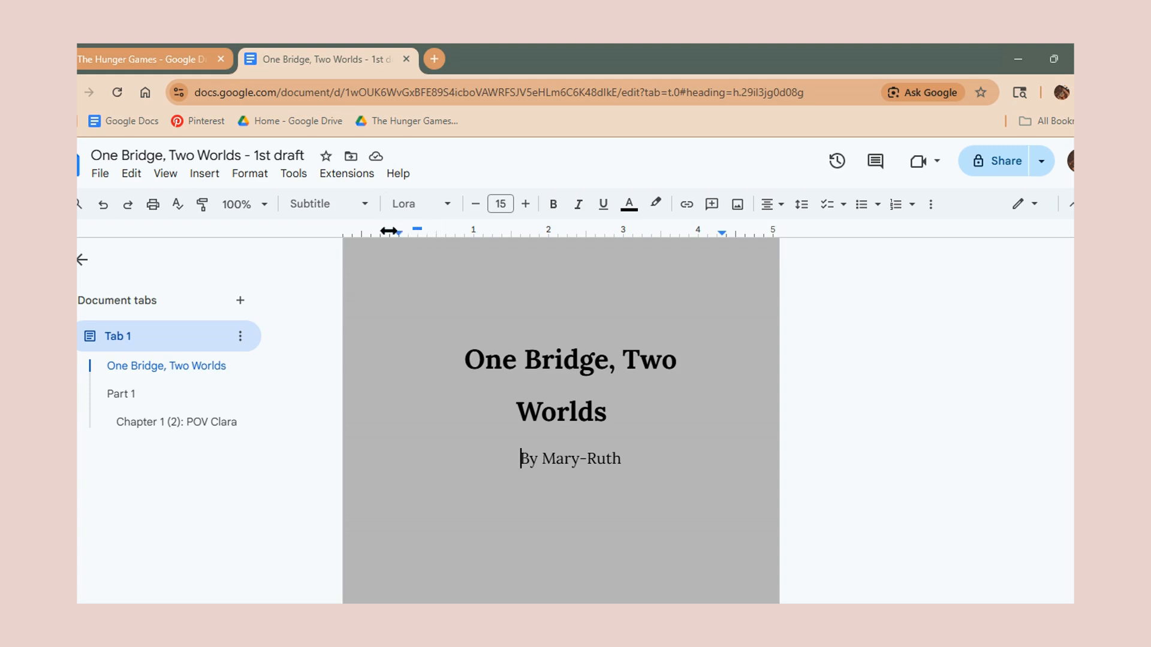
drag(417, 230, 398, 231)
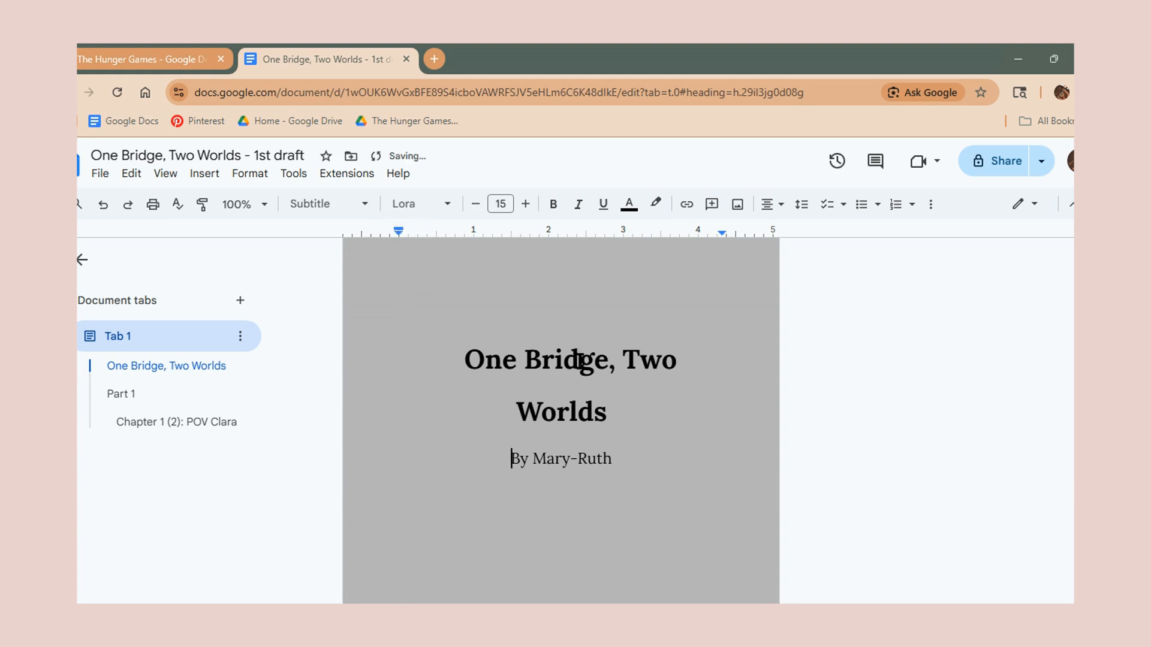
scroll(576, 560, down, 1)
scroll(570, 401, down, 5)
scroll(571, 409, up, 6)
click(369, 207)
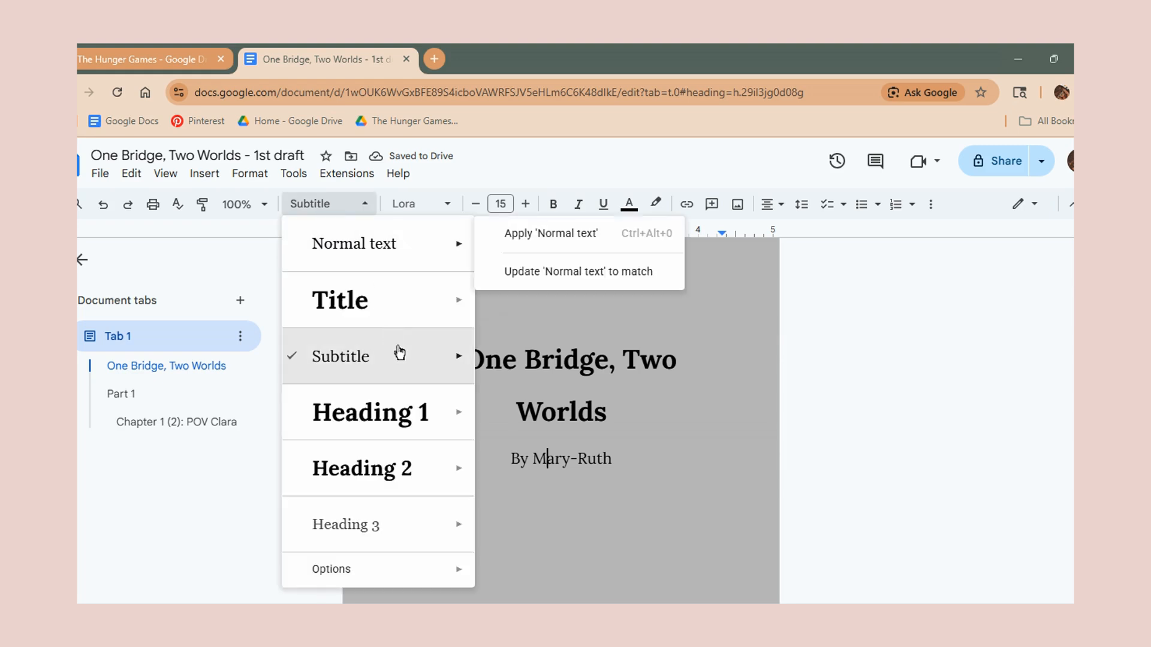
mouse_move(470, 375)
click(523, 384)
Remove the first-line indent from the "Part 1" heading so it is truly centered.
scroll(527, 390, down, 10)
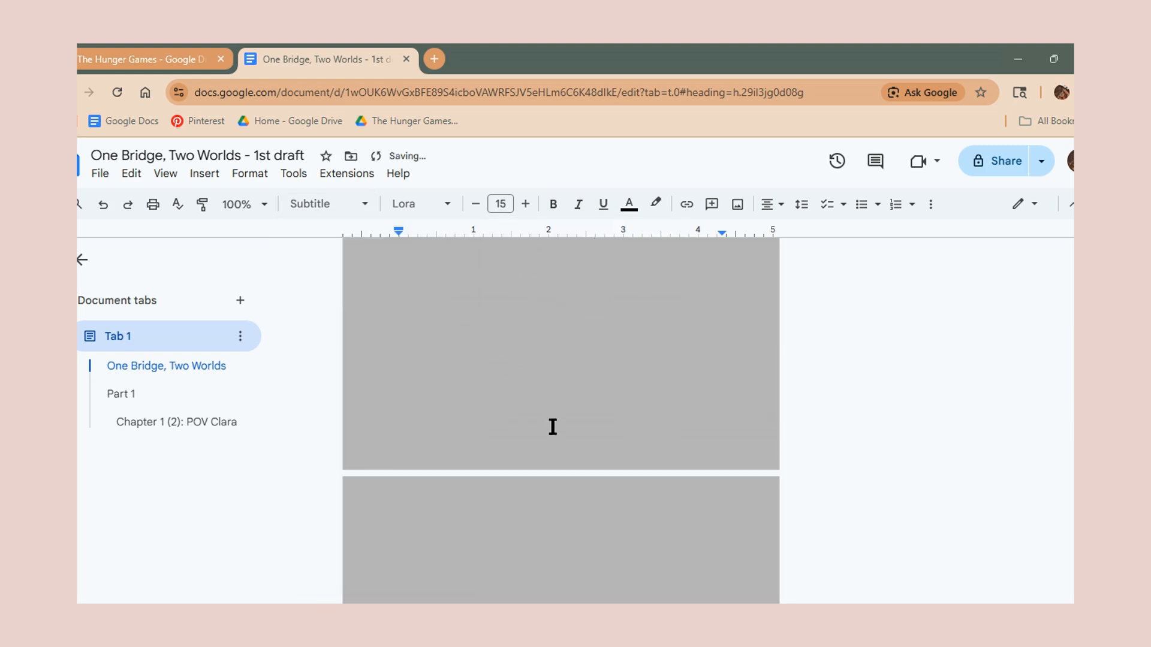
scroll(565, 516, down, 1)
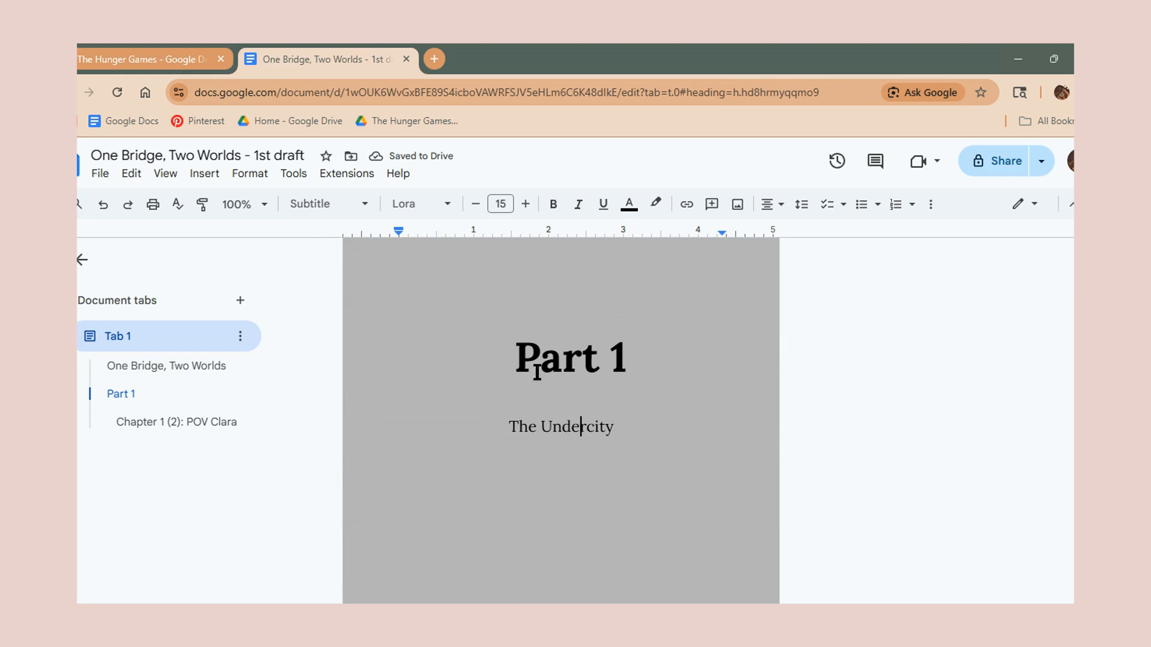
click(511, 336)
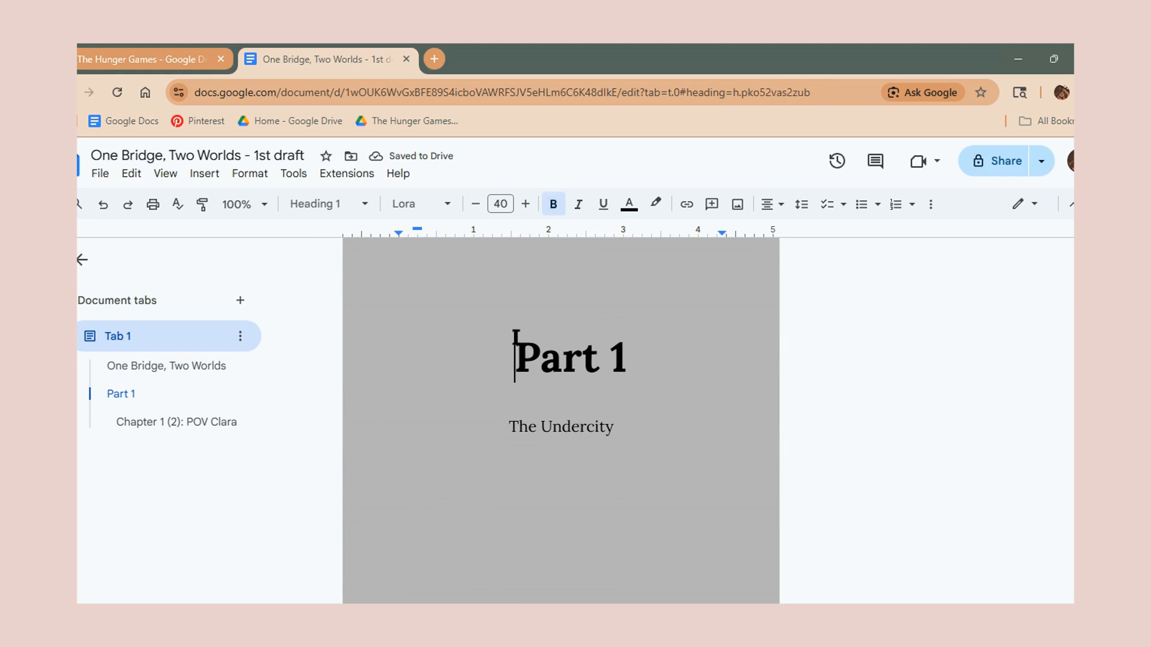
right_click(406, 230)
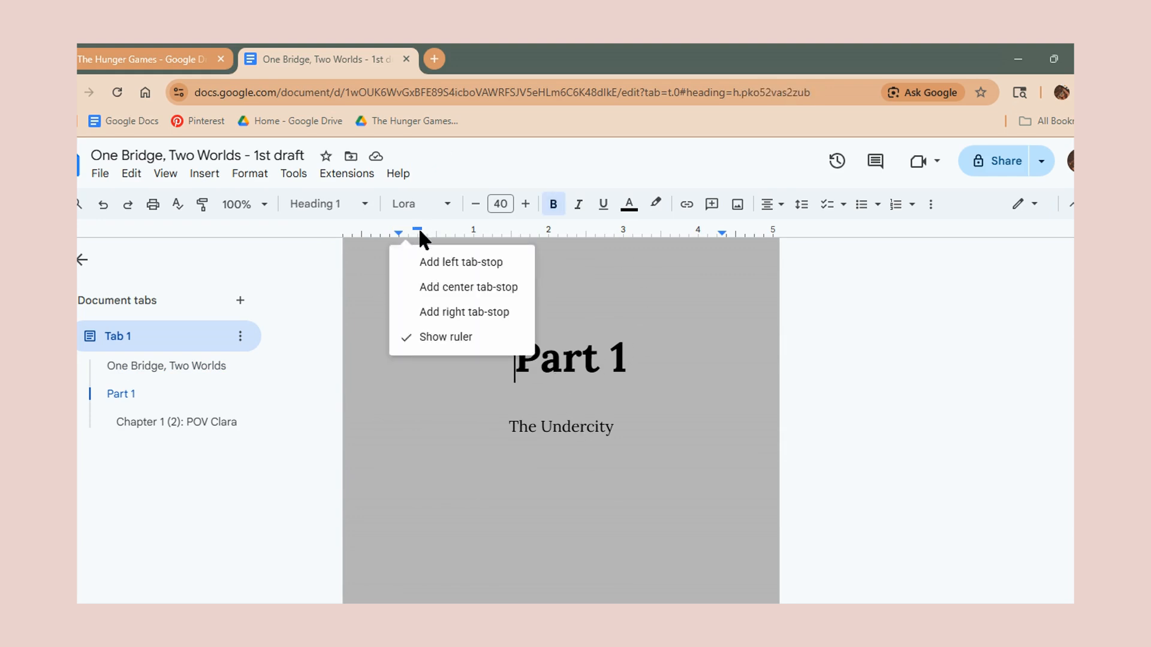
click(409, 228)
right_click(411, 228)
drag(417, 229, 399, 231)
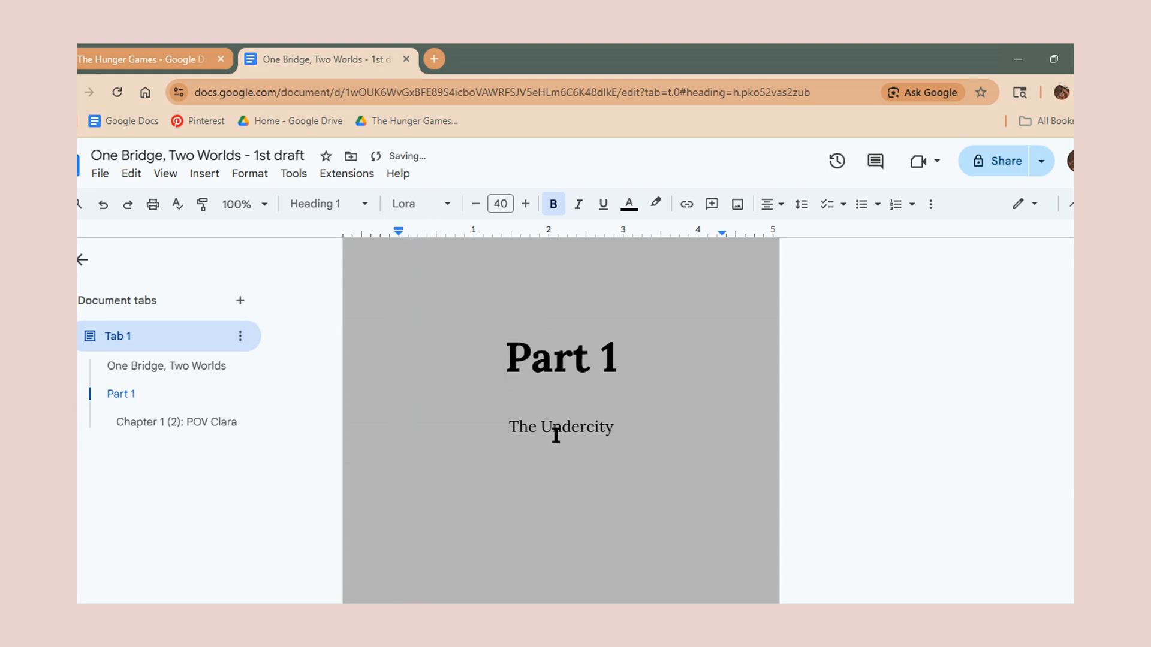
Update the Heading 1 style to match the unindented "Part 1" heading.
scroll(556, 432, down, 5)
scroll(555, 435, up, 1)
scroll(556, 435, up, 4)
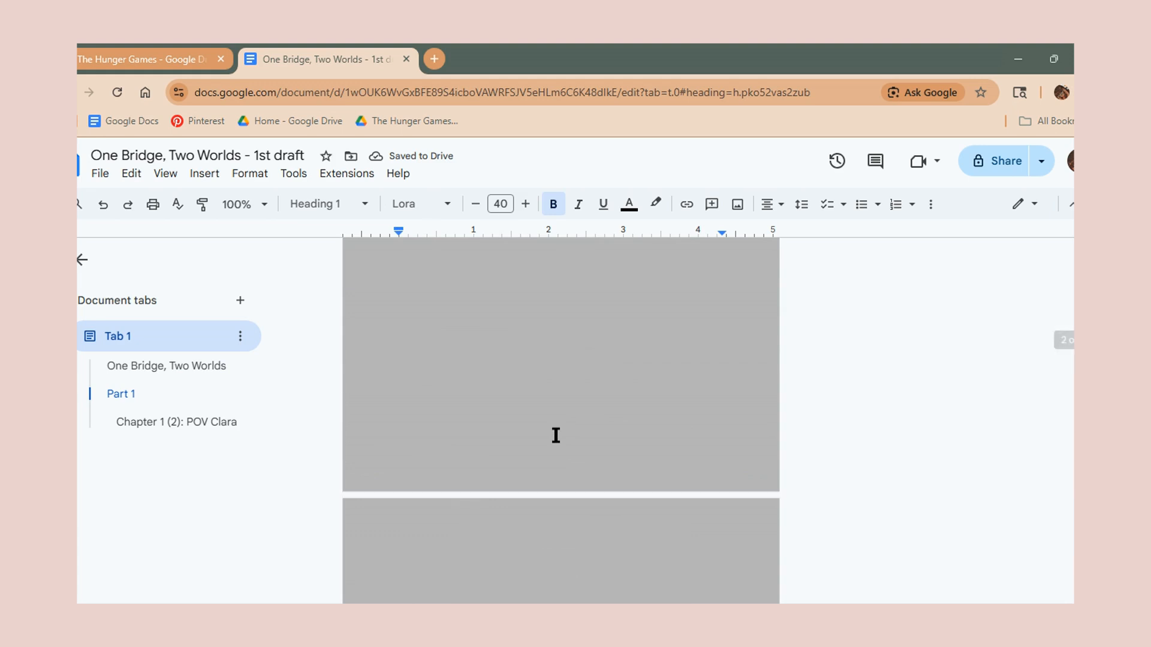
click(553, 435)
click(359, 205)
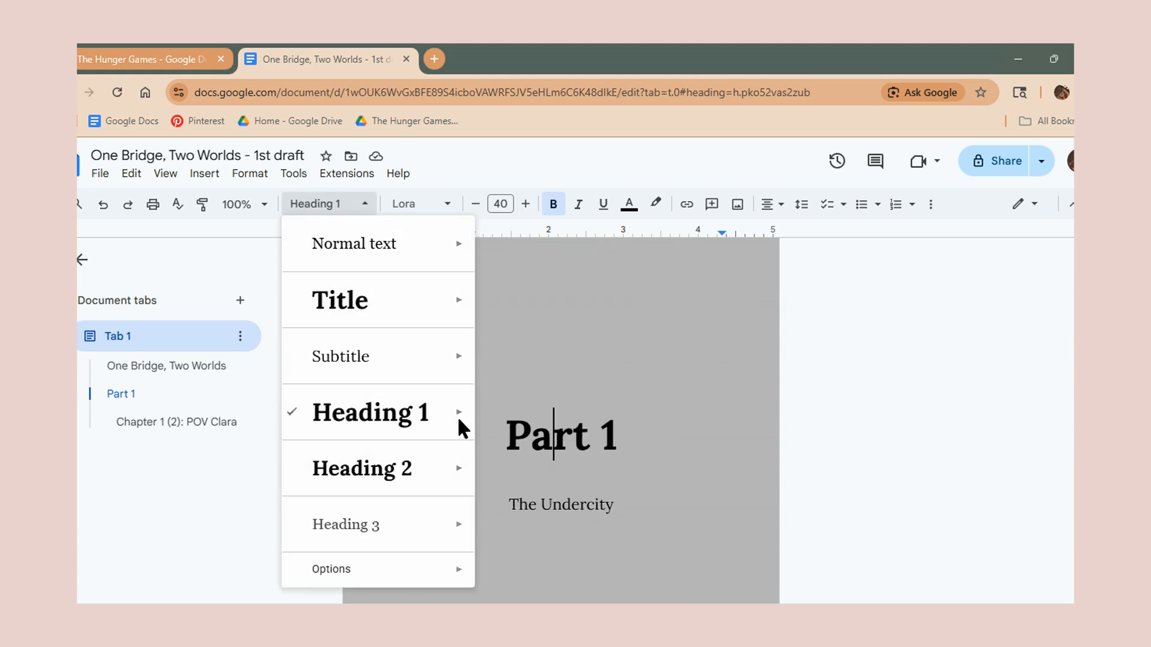
mouse_move(459, 419)
click(534, 442)
Check the indent of the "Chapter 1 (2): POV Clara" heading and look through the chapter's body pages.
scroll(545, 447, down, 5)
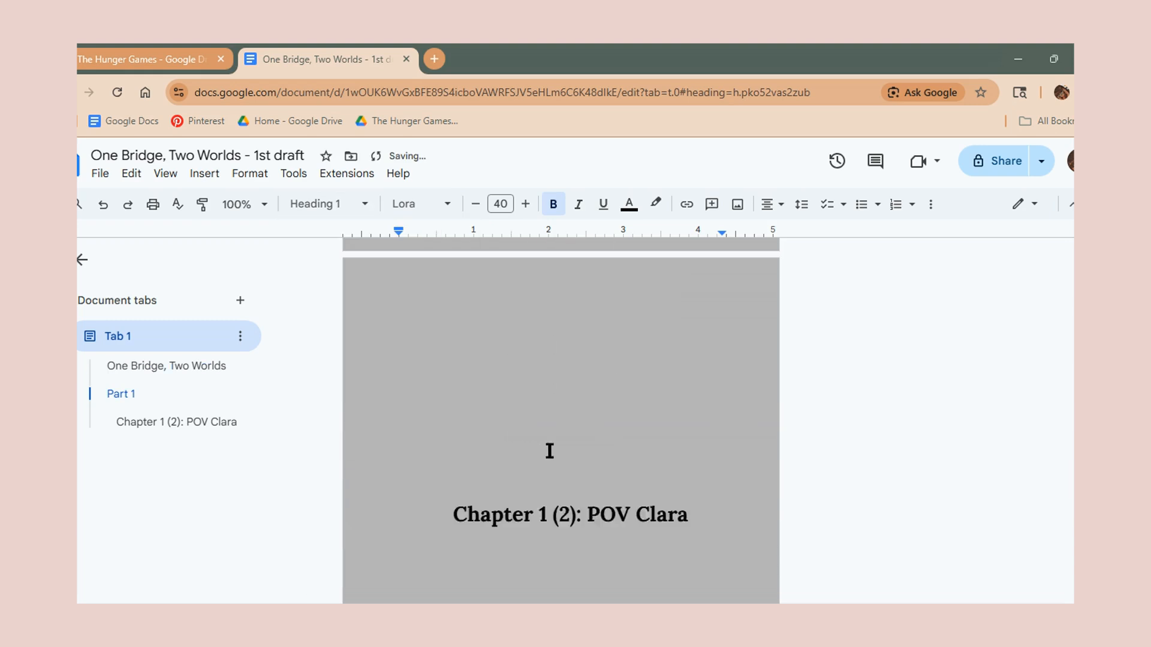
scroll(550, 451, down, 2)
click(551, 424)
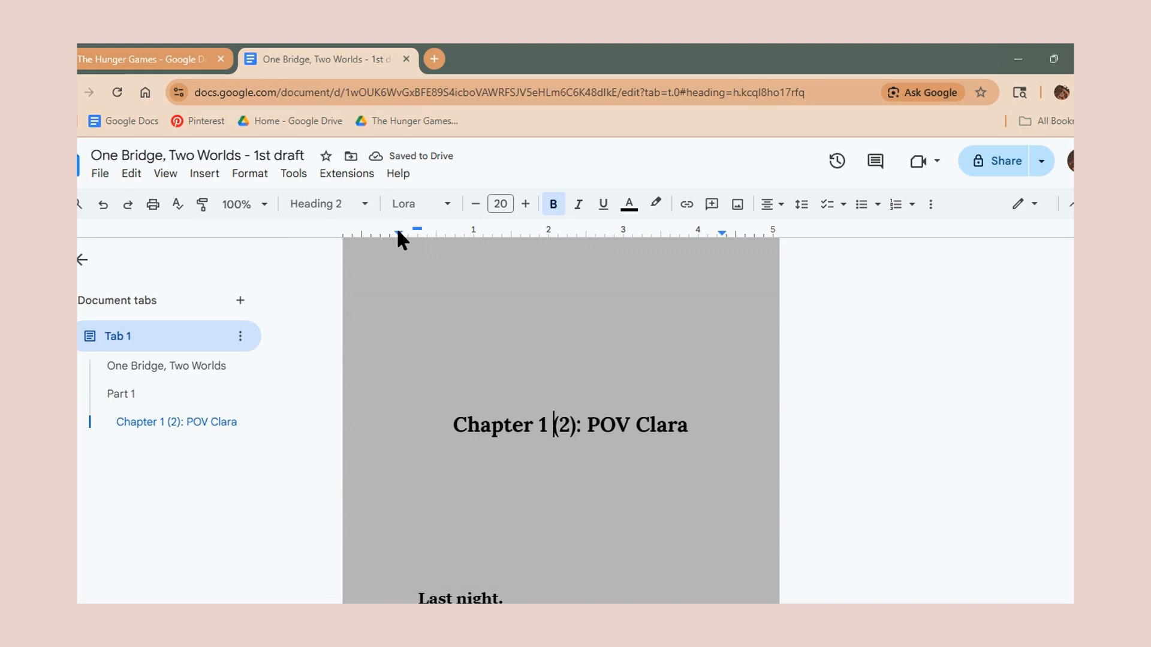
scroll(518, 462, down, 5)
scroll(513, 429, down, 15)
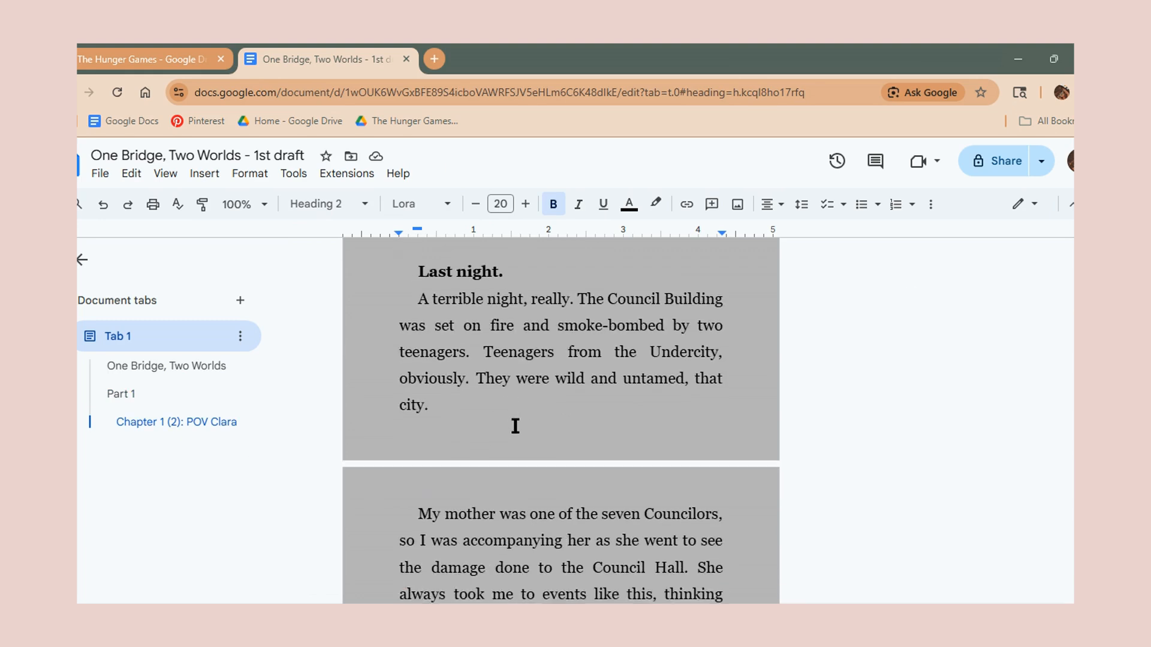
scroll(531, 439, down, 5)
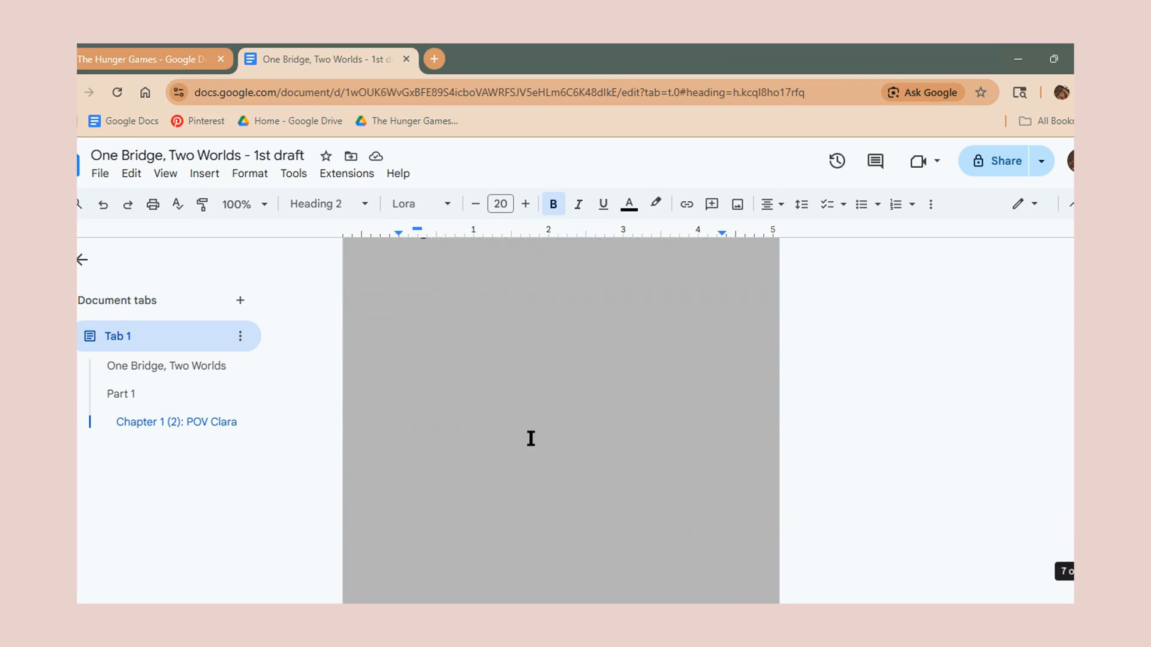
Add the line "I love reading." a few blank lines below the manuscript's last paragraph.
click(533, 493)
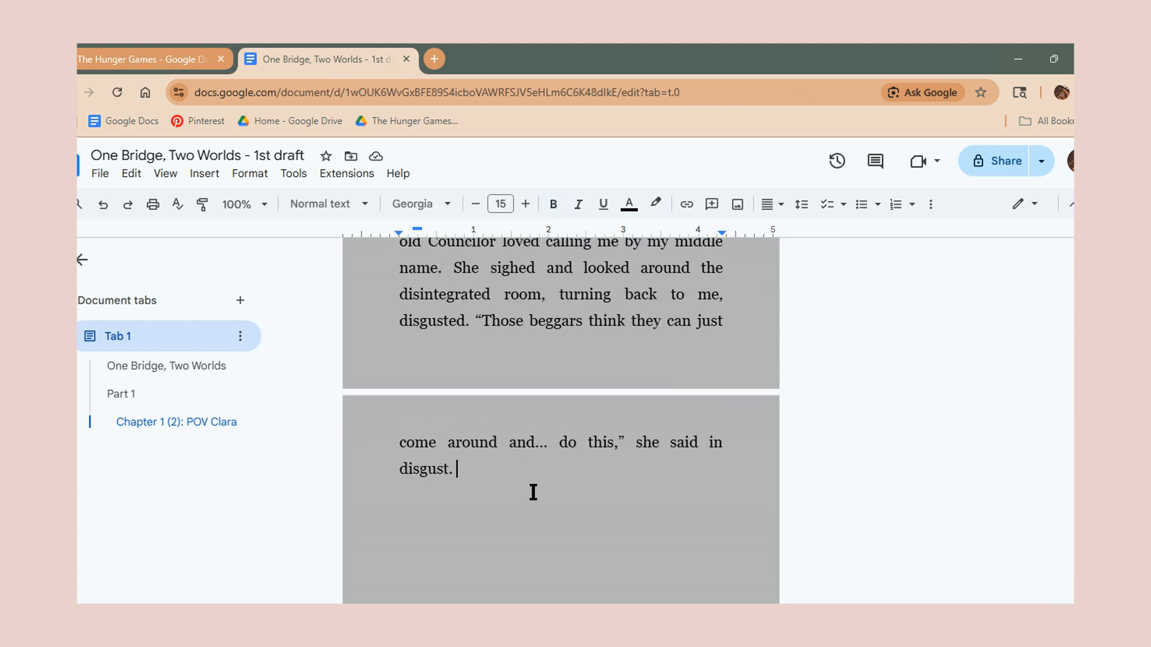
key(Return)
key(Return)
key(Return)
scroll(533, 492, down, 4)
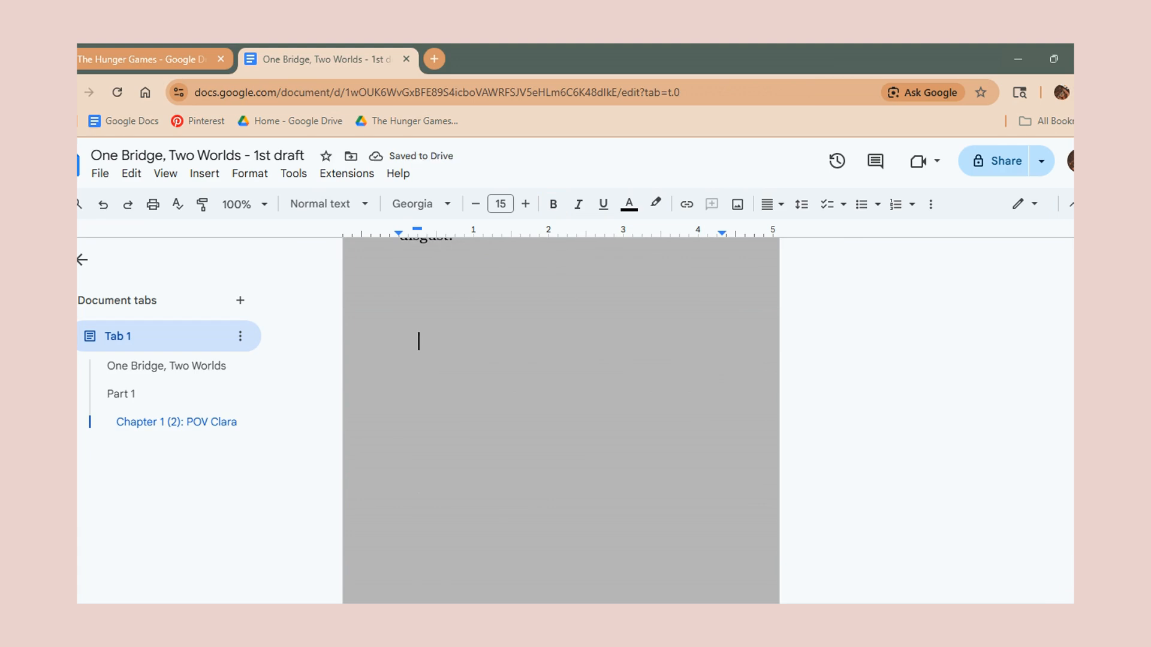
text(i)
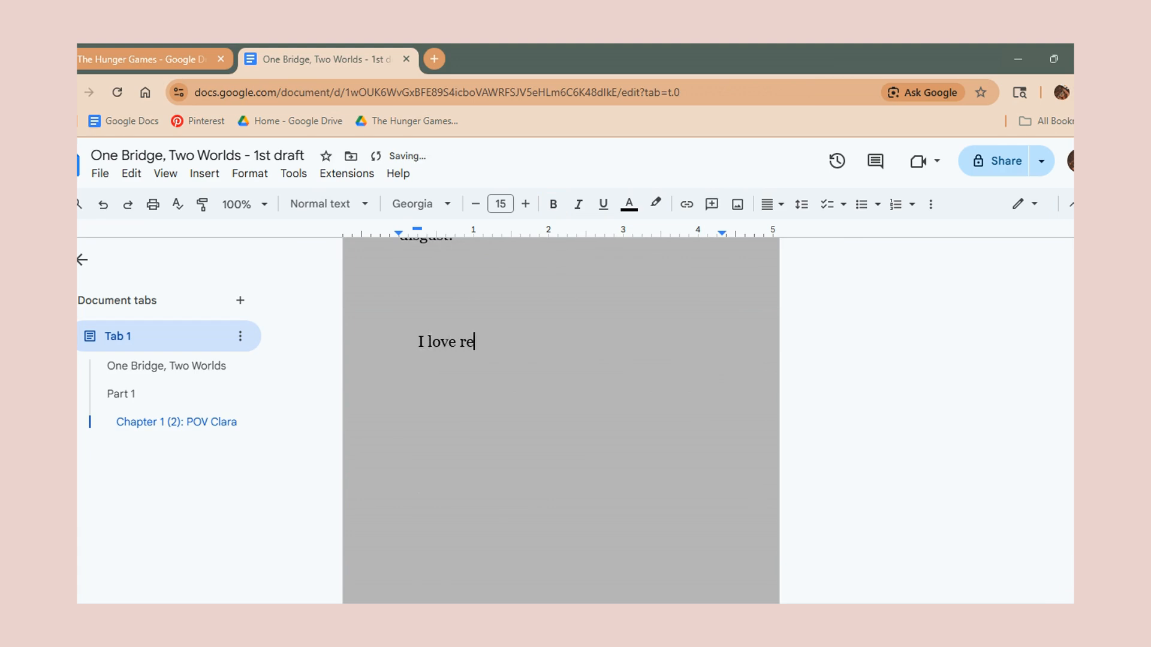
text( love reading.)
Copy "I love reading." and paste it onto two new lines directly below.
drag(539, 357, 418, 351)
key(ctrl+c)
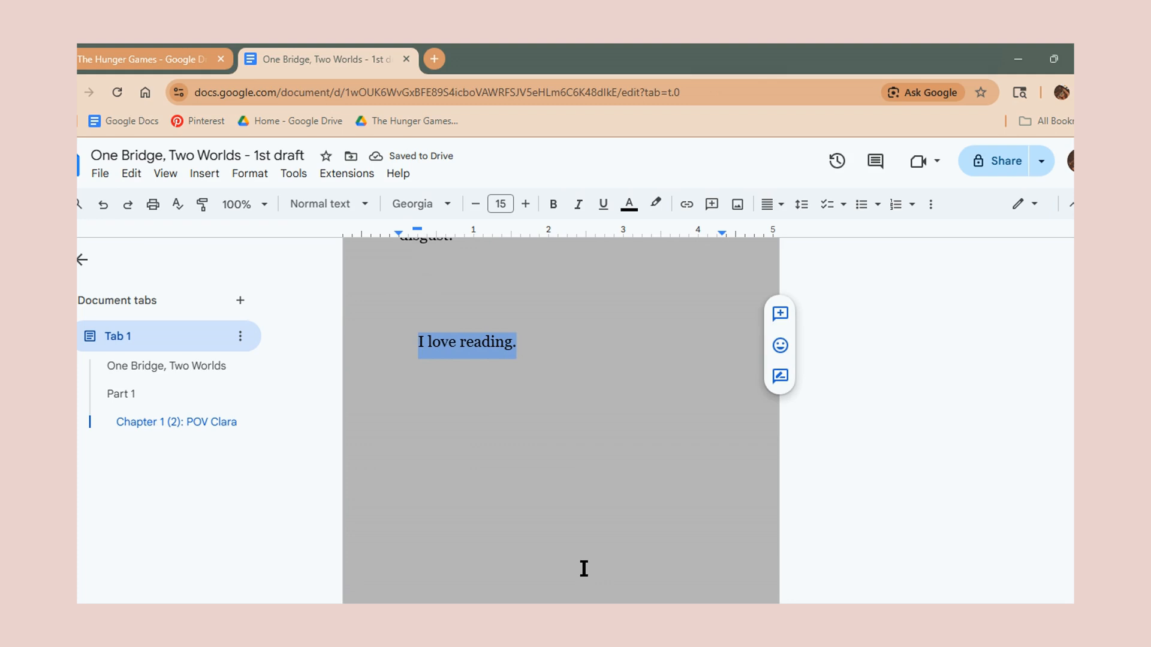
click(550, 368)
key(Return)
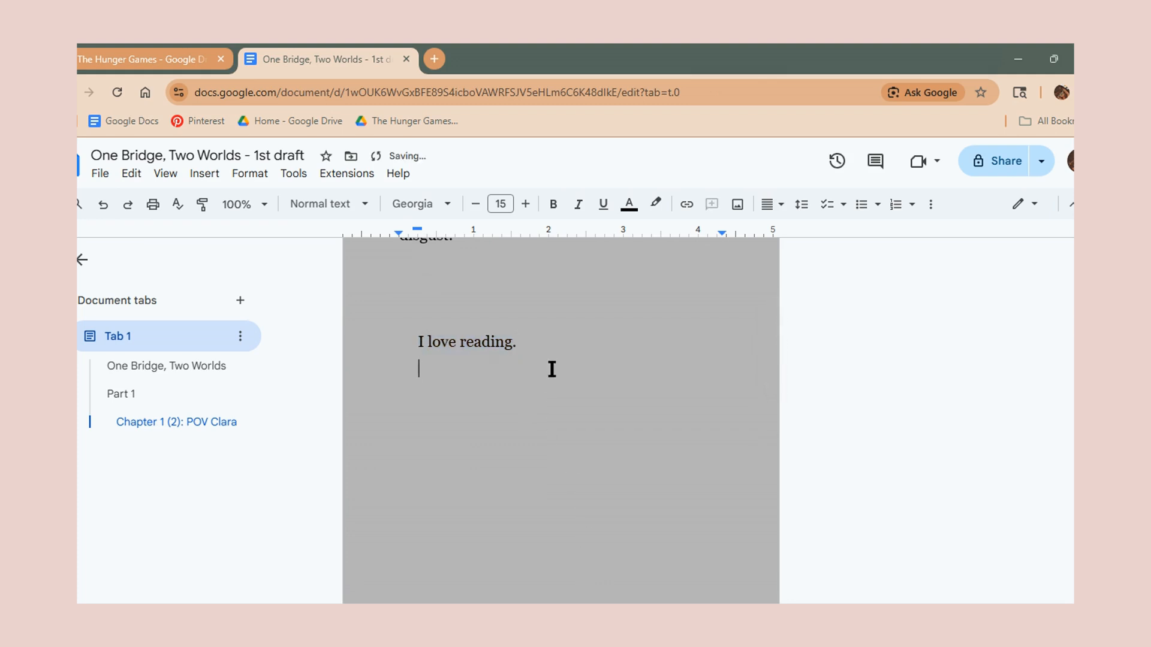
key(ctrl+v)
key(Return)
key(ctrl+v)
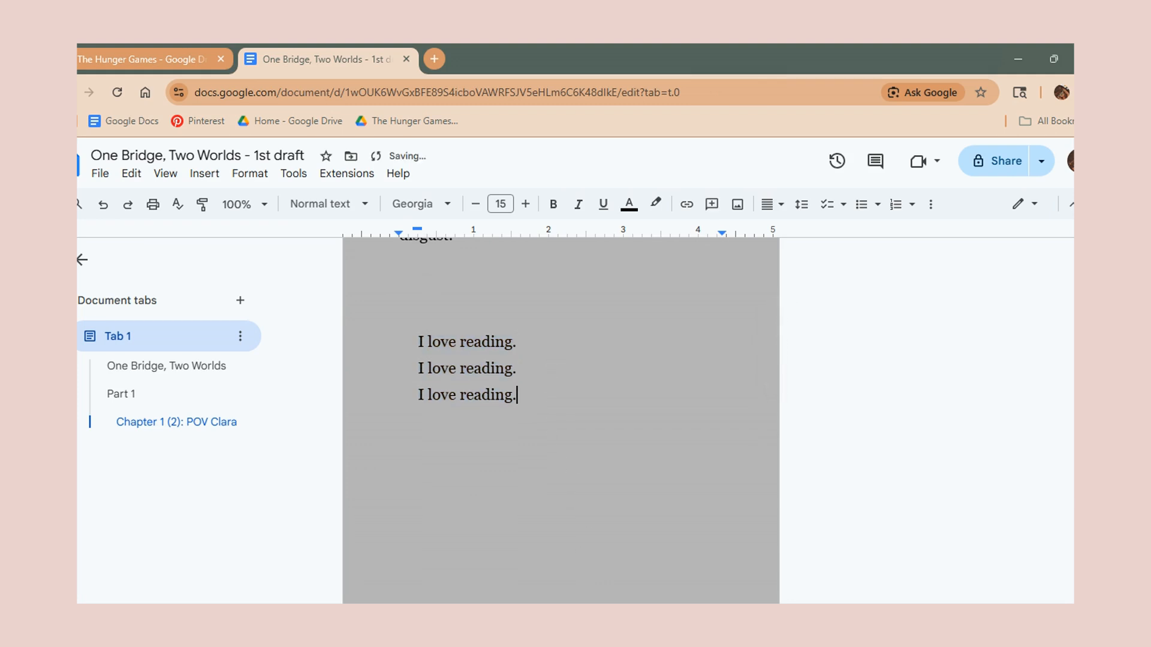
Add a fourth pasted "I love reading." line and set the second line's font to Lora.
key(ctrl+v)
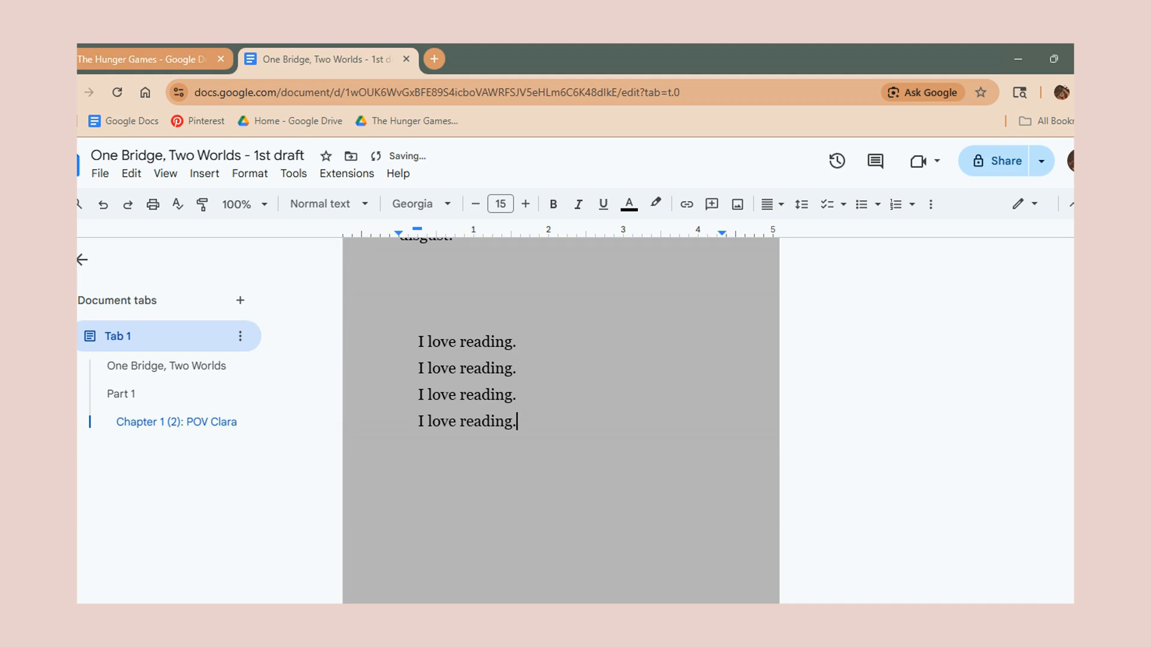
double_click(521, 345)
click(523, 348)
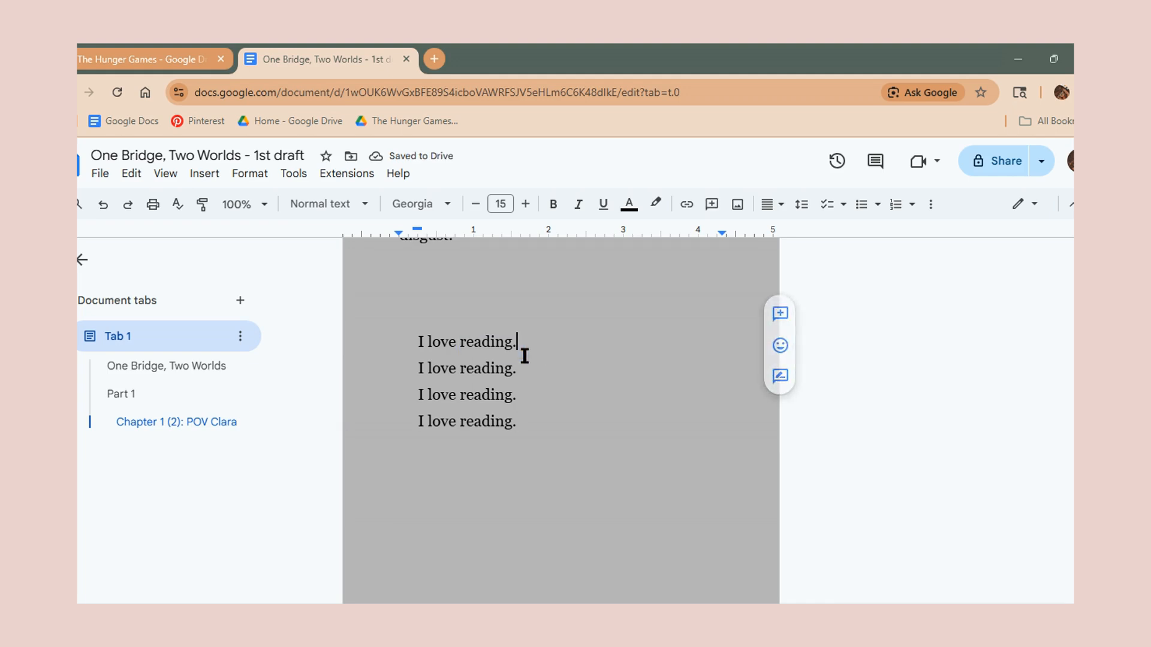
click(527, 367)
drag(527, 368, 415, 366)
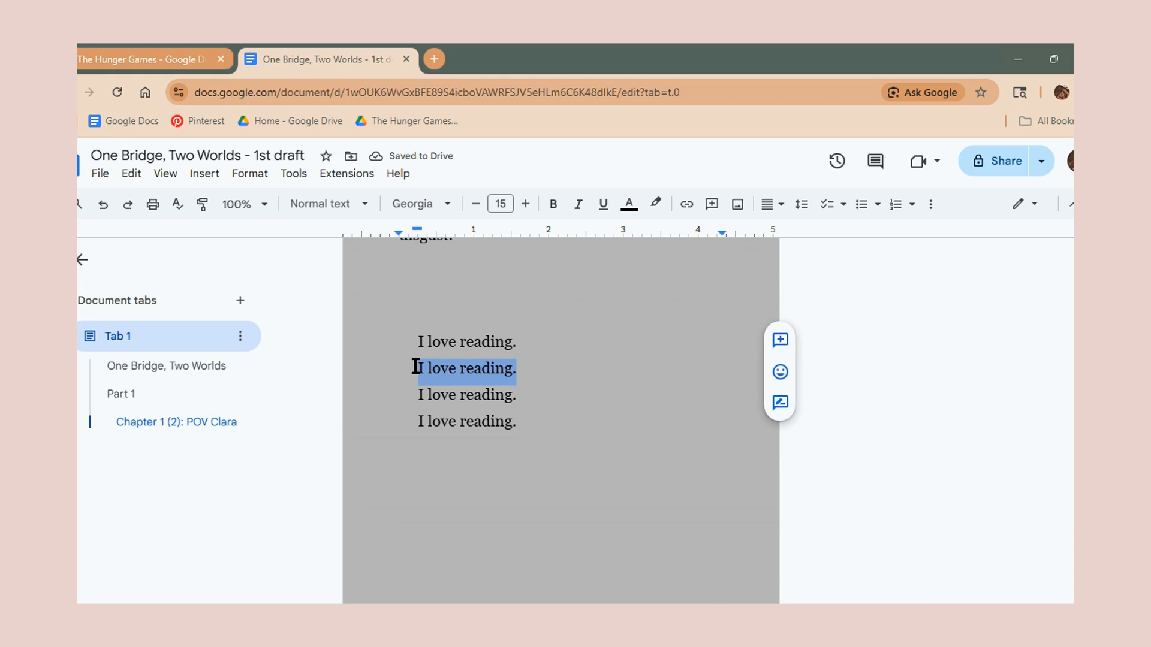
click(435, 207)
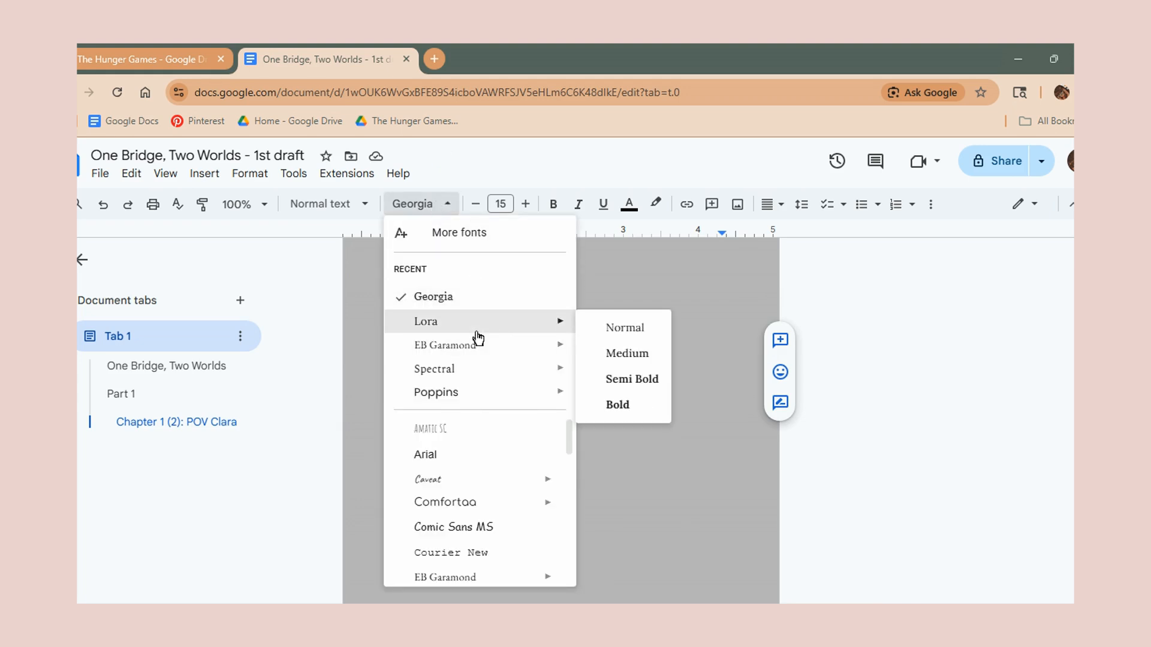
click(477, 327)
Set the font of the third "I love reading." line to Spectral.
click(528, 403)
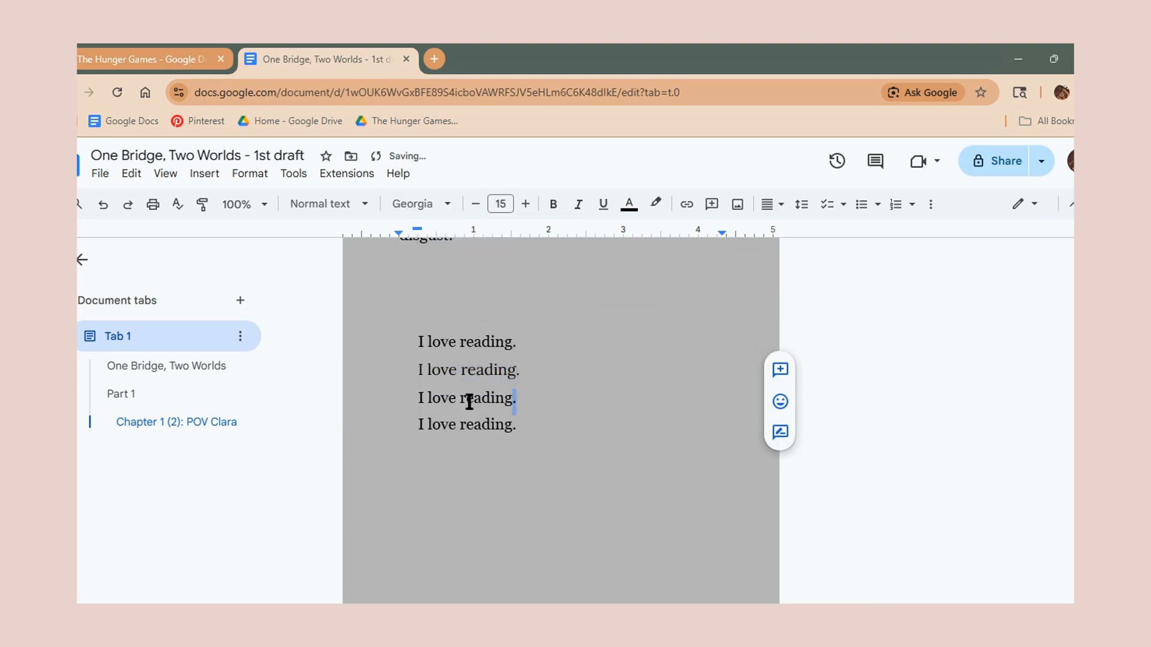
drag(537, 403, 411, 397)
click(420, 204)
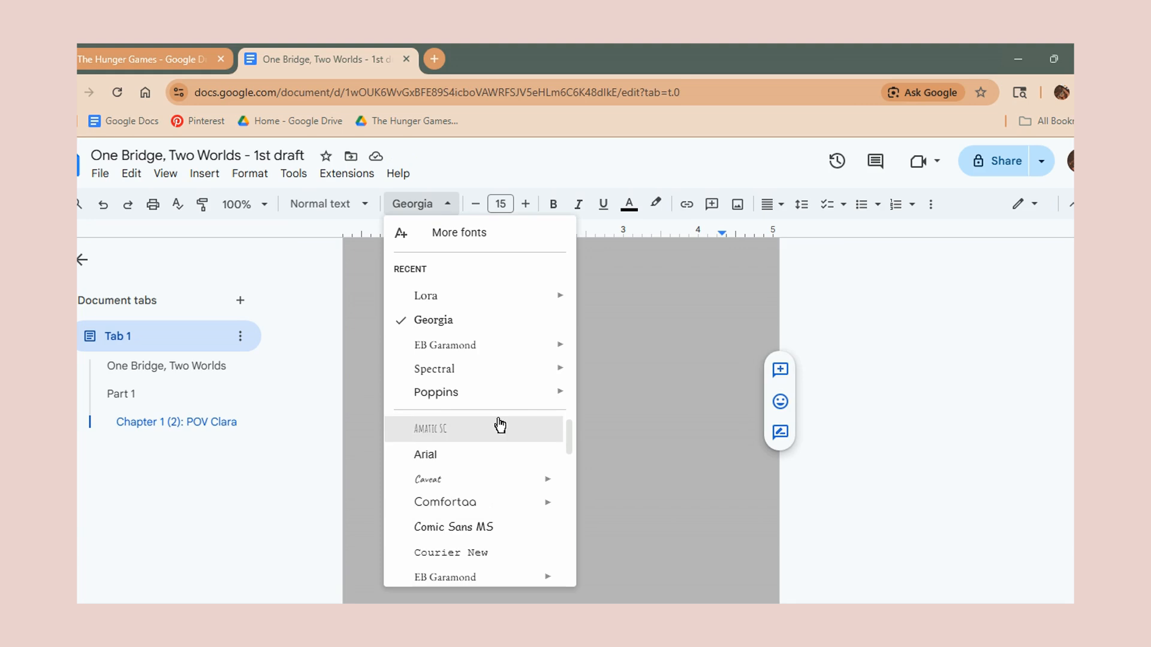
click(502, 375)
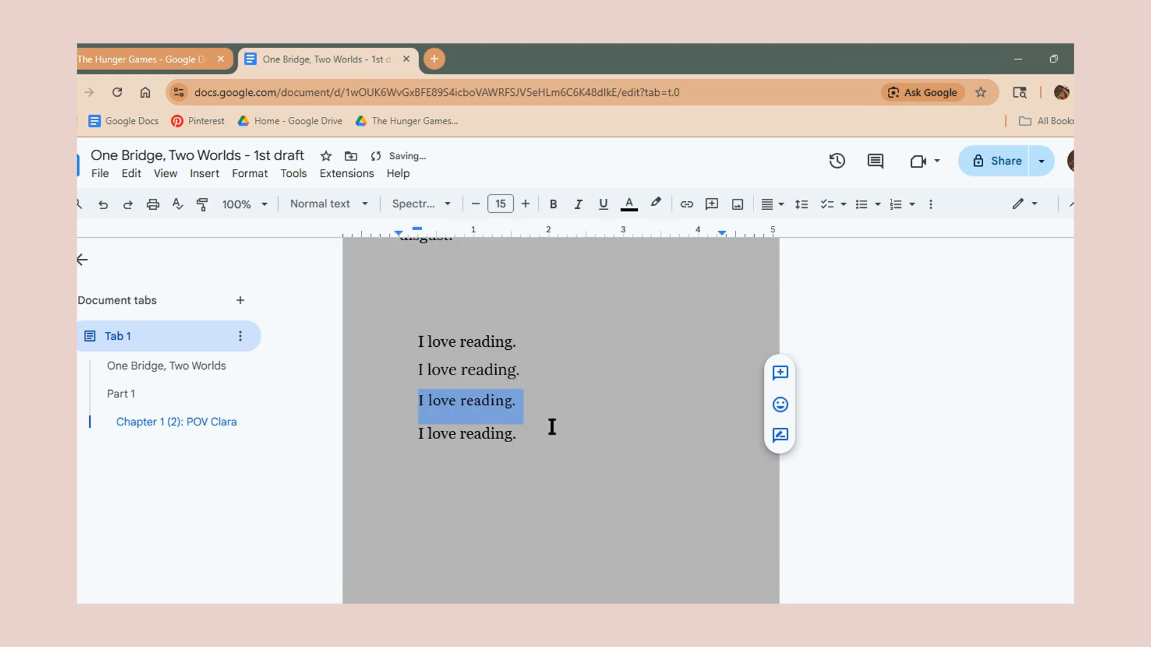
Set the font of the fourth "I love reading." line to EB Garamond.
click(542, 431)
drag(543, 431, 417, 420)
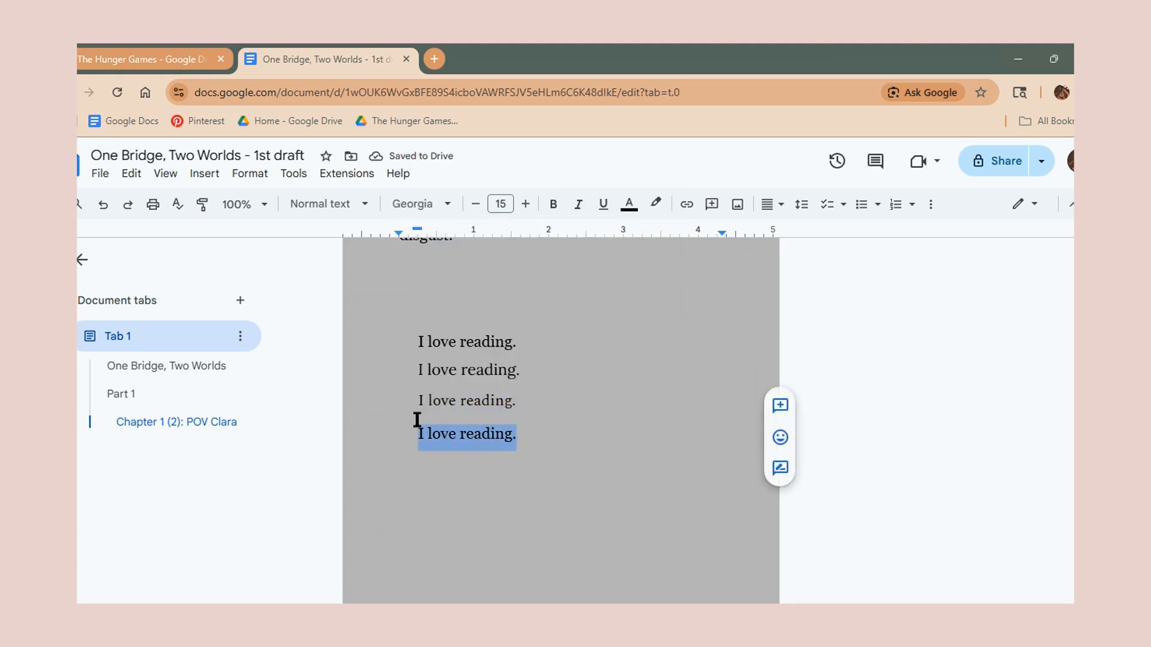
click(448, 204)
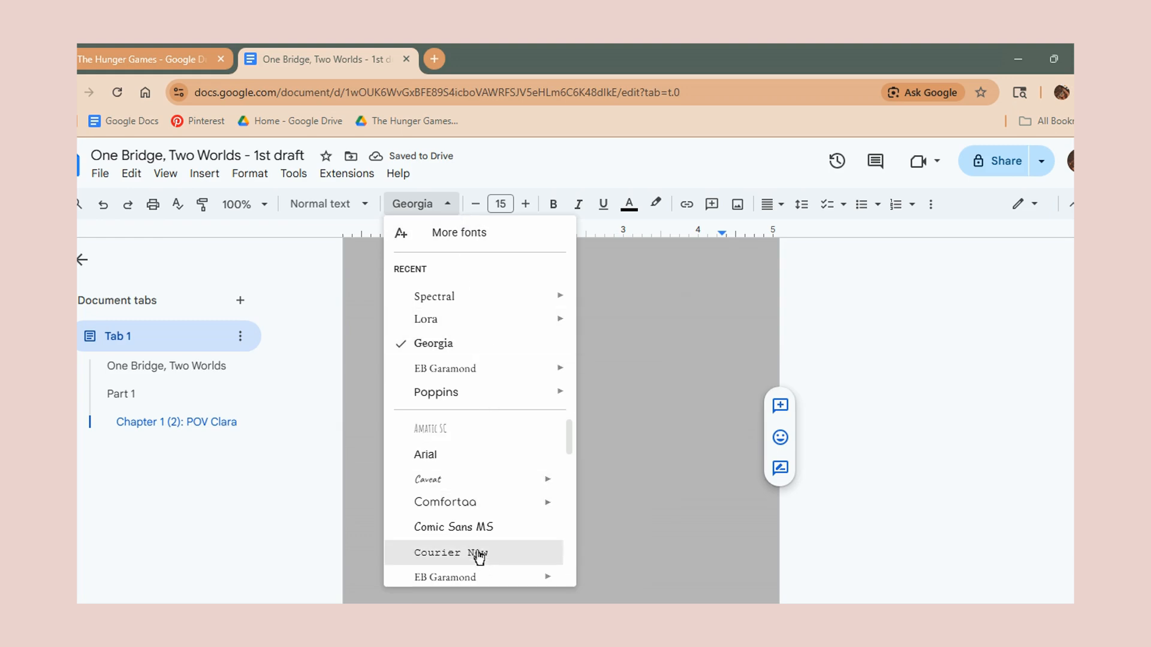
scroll(479, 556, down, 2)
click(475, 508)
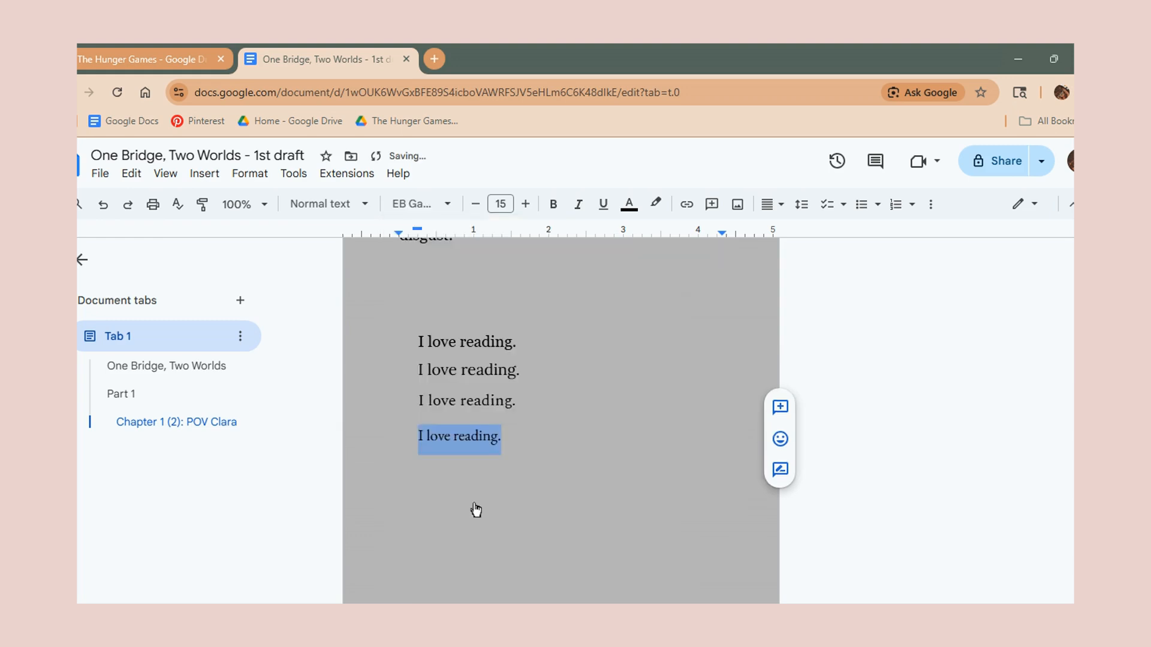
Compare the four "I love reading." sample lines and check which font each one uses.
click(496, 342)
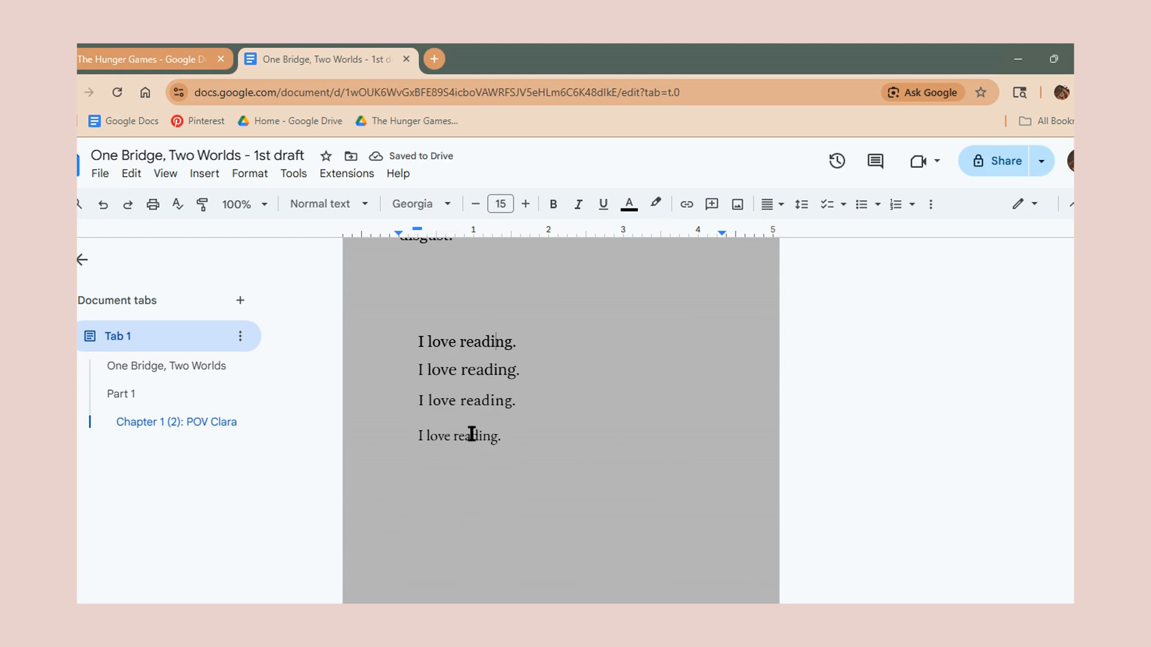
click(474, 400)
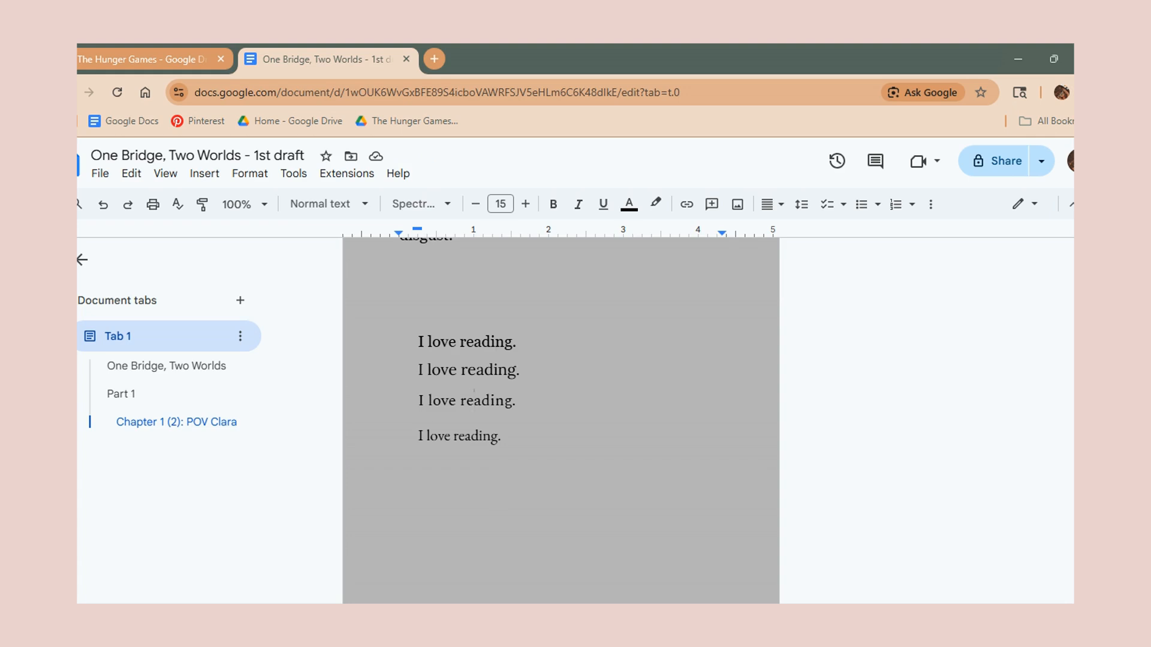
drag(518, 342, 560, 342)
click(527, 375)
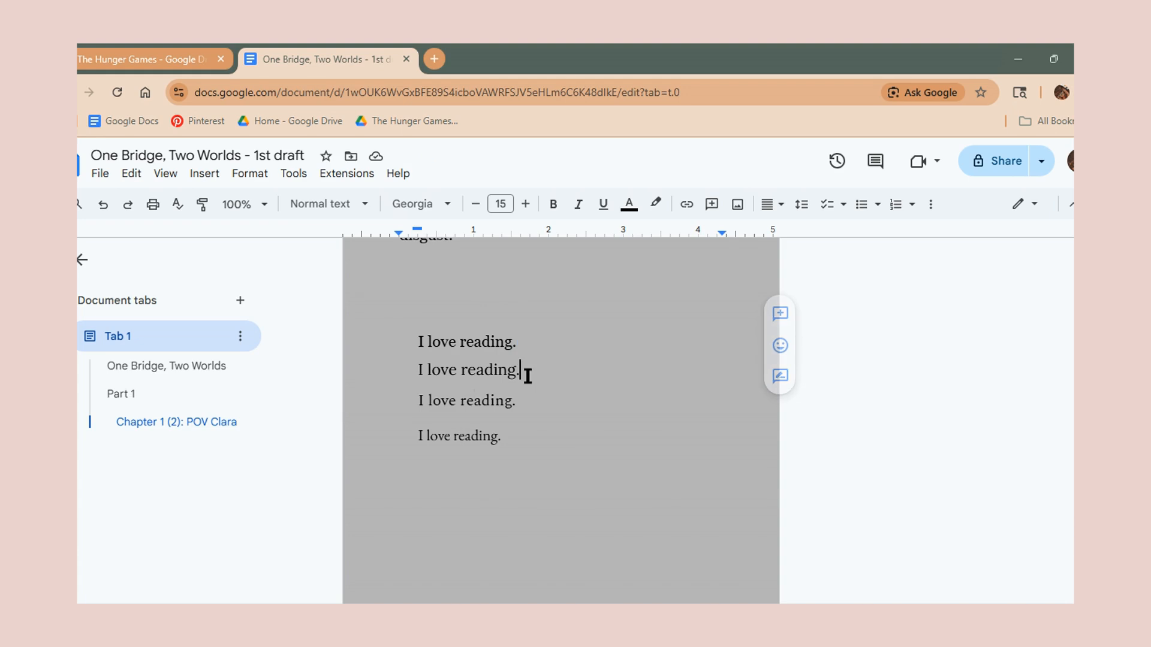
double_click(536, 345)
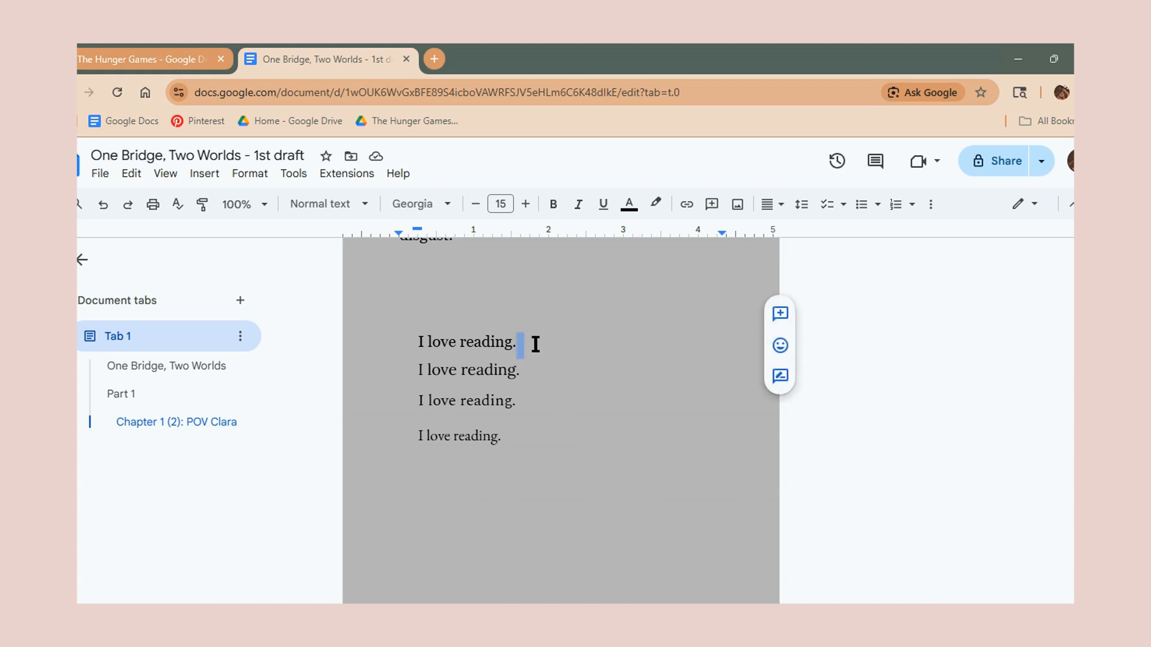
click(554, 385)
click(555, 400)
double_click(563, 440)
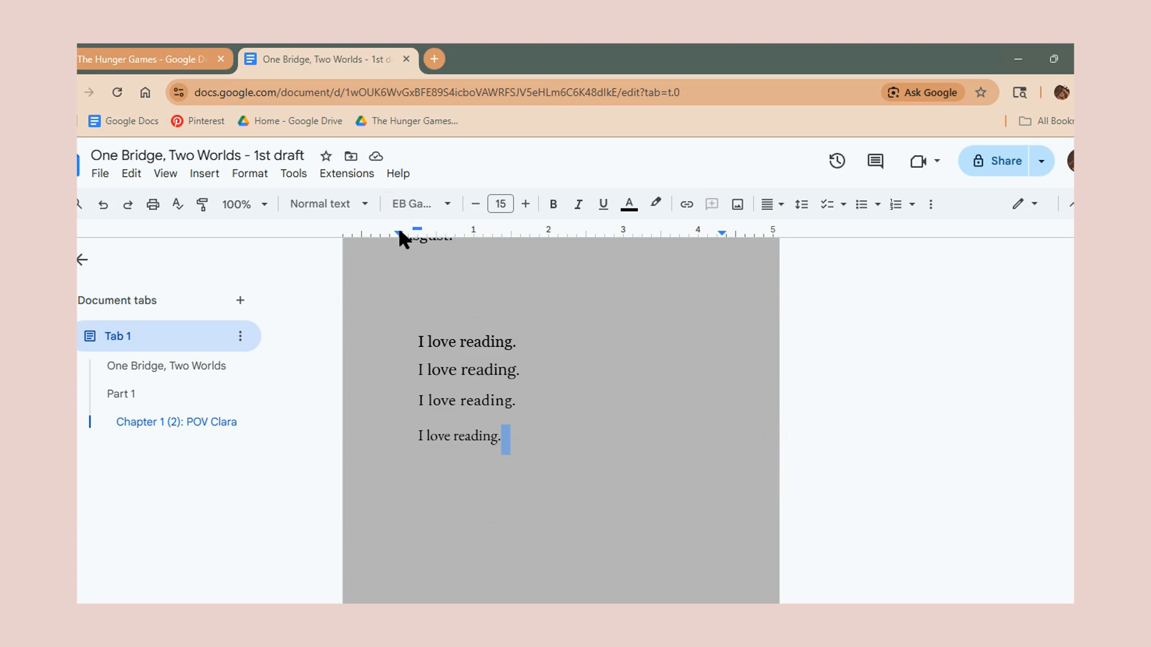
click(414, 203)
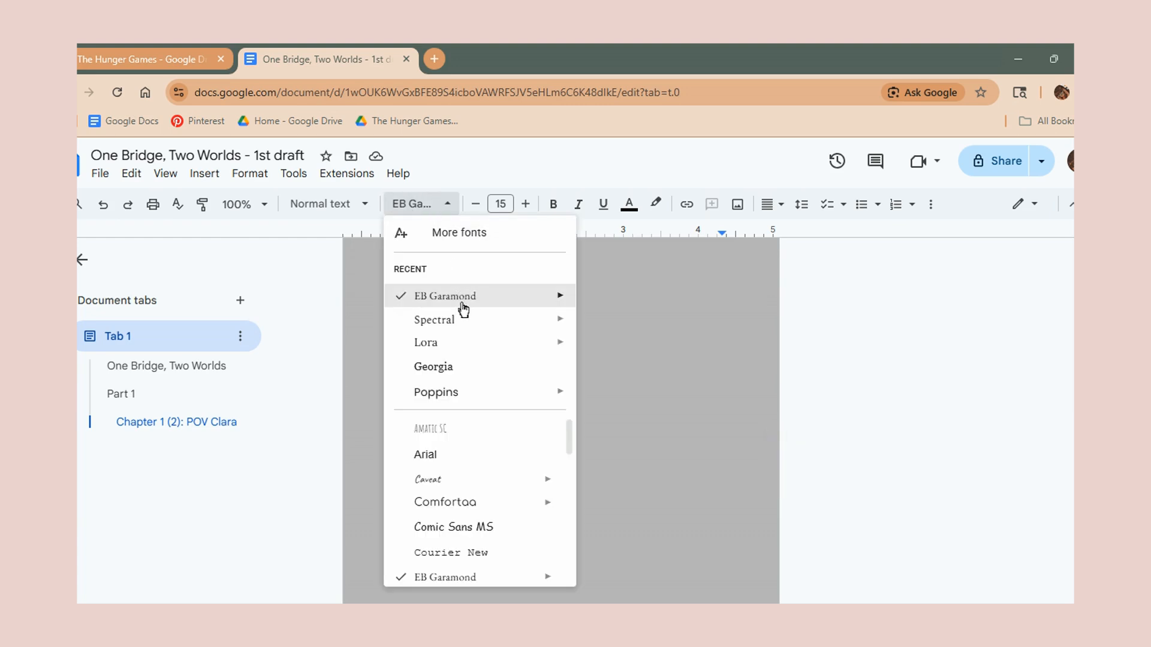
mouse_move(497, 354)
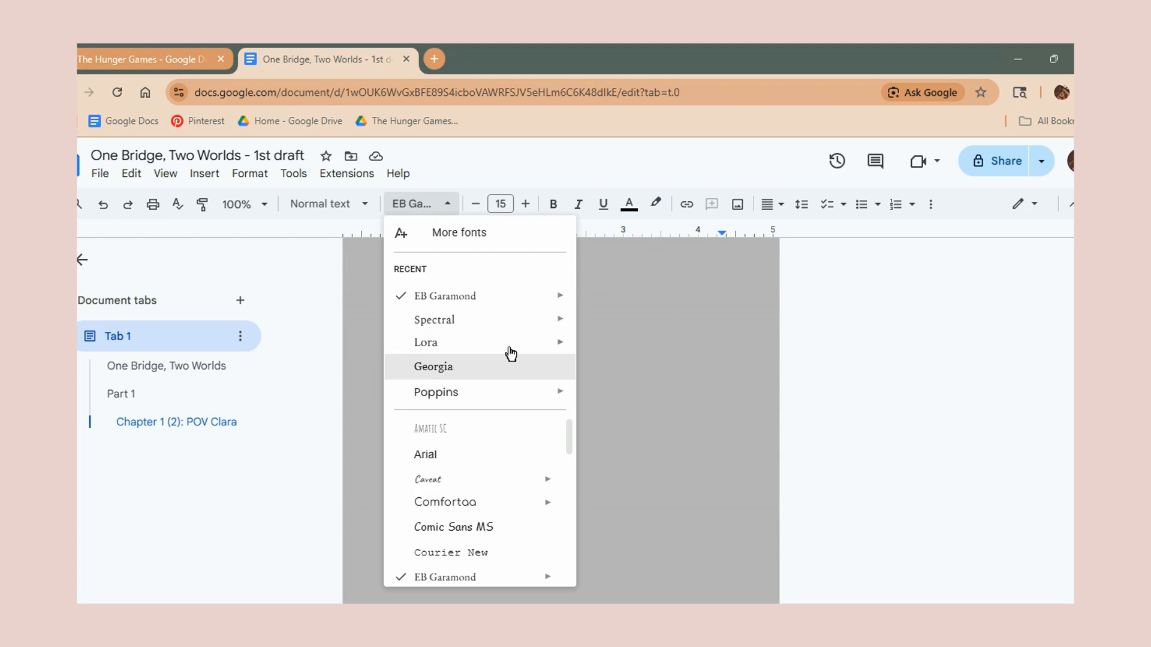
click(672, 372)
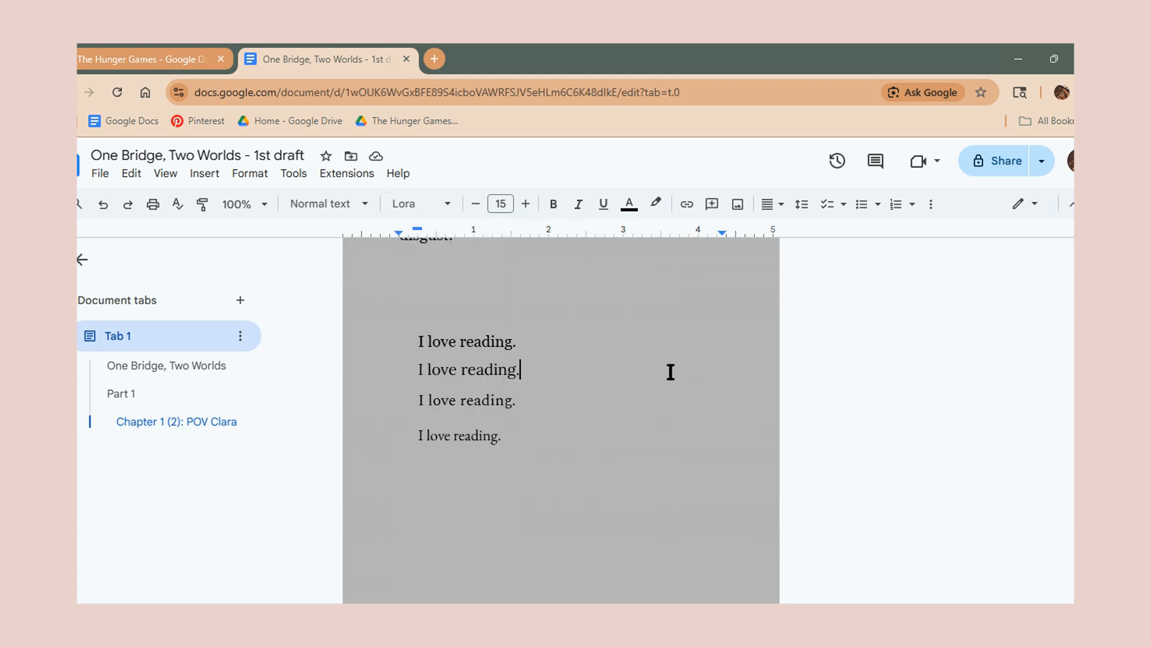
Remove the first-line indent from the title on the title page and break it so "Two Worlds" starts its own line.
scroll(650, 371, down, 10)
scroll(652, 385, up, 15)
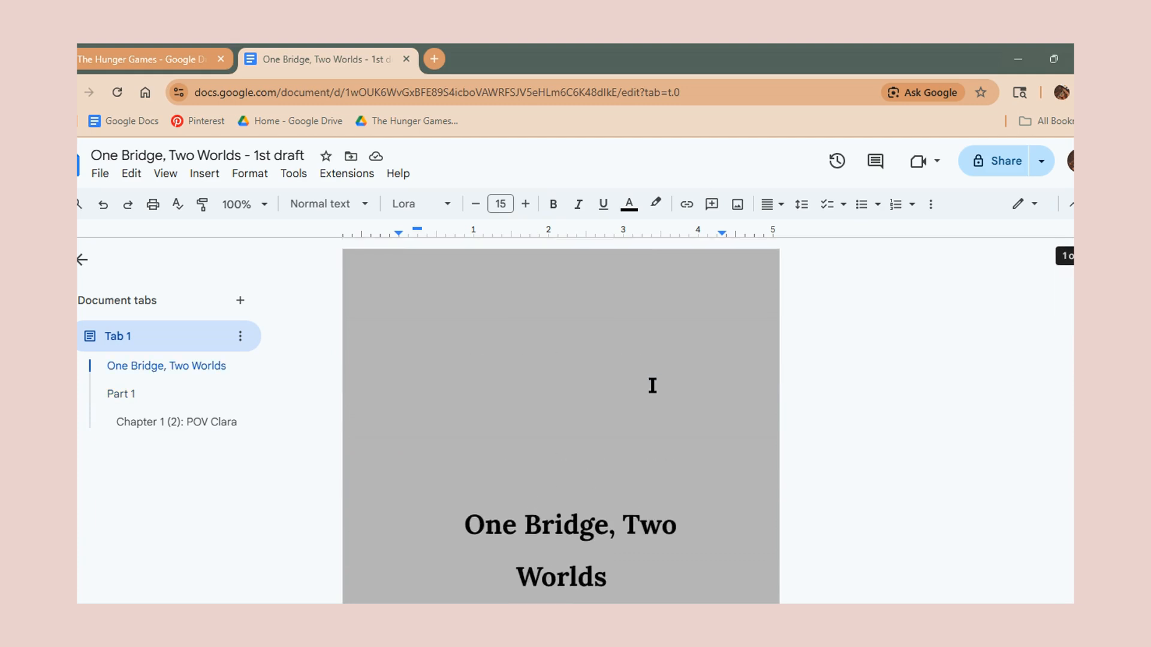
scroll(652, 385, down, 3)
scroll(652, 384, up, 3)
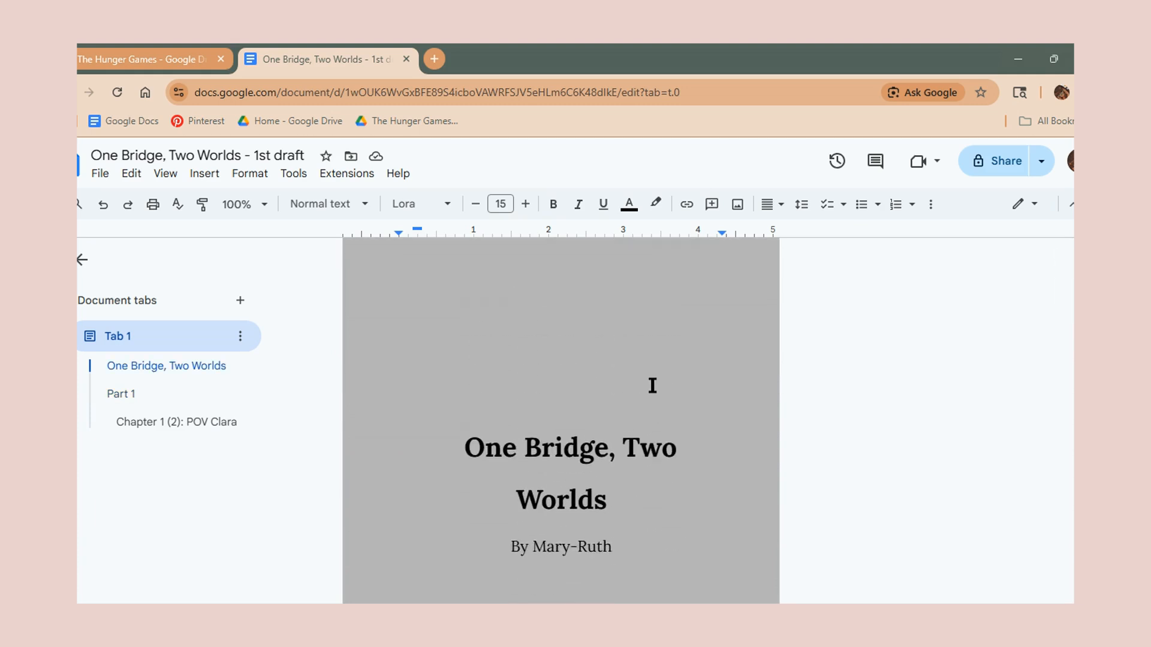
click(625, 462)
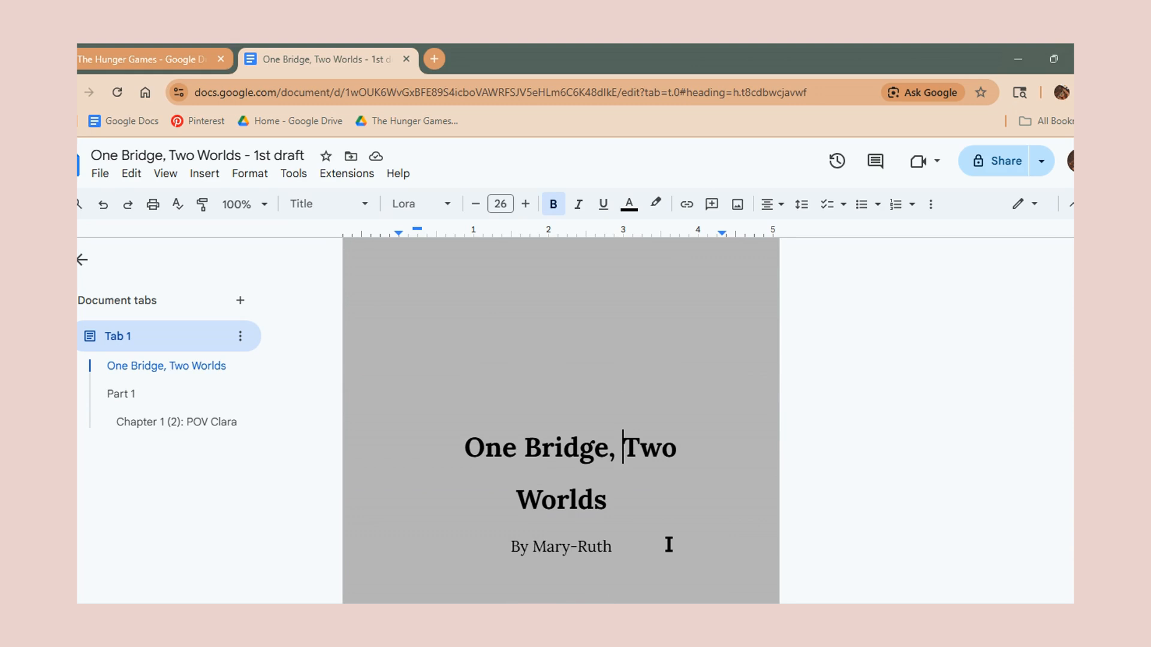
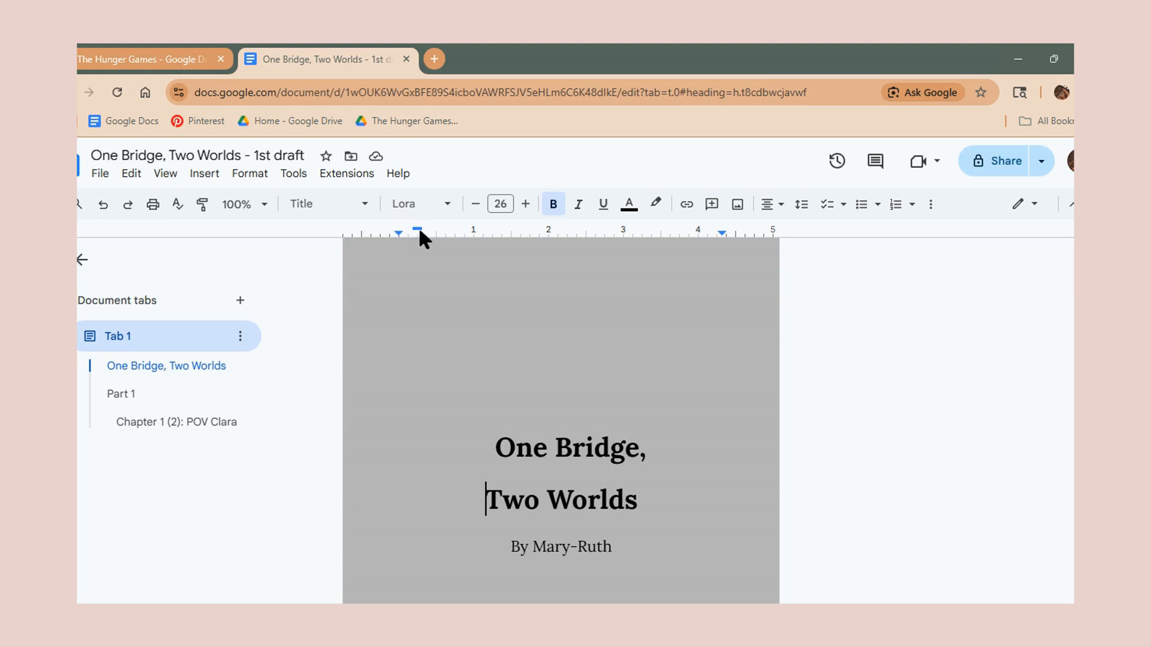
click(418, 230)
drag(416, 231, 400, 231)
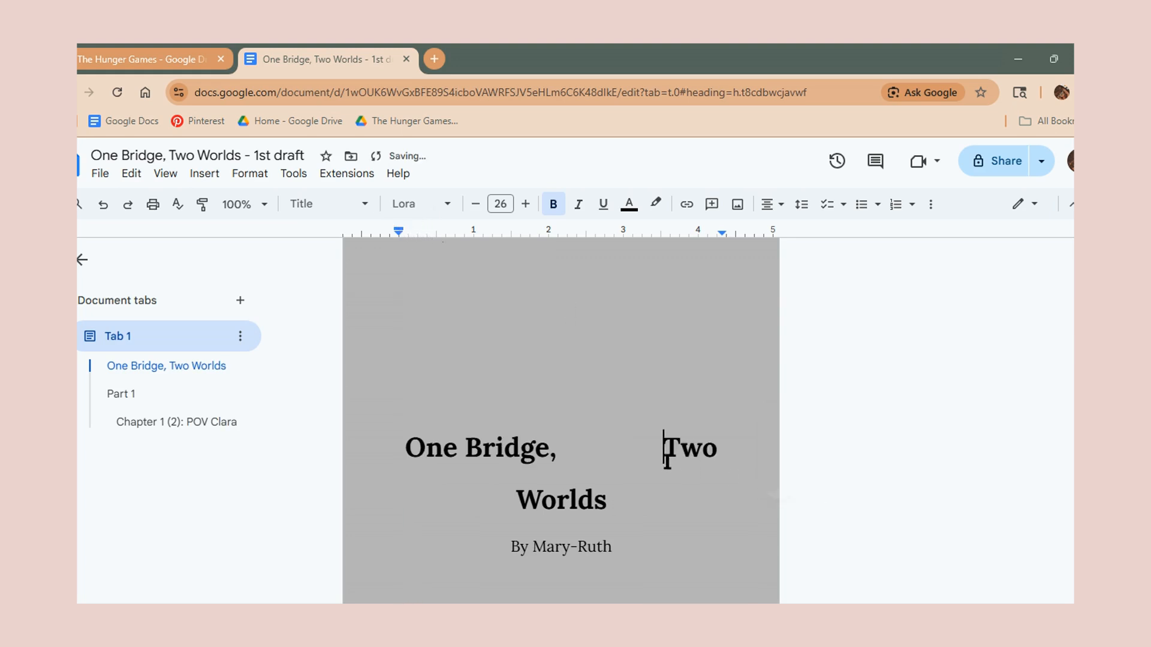
key(Return)
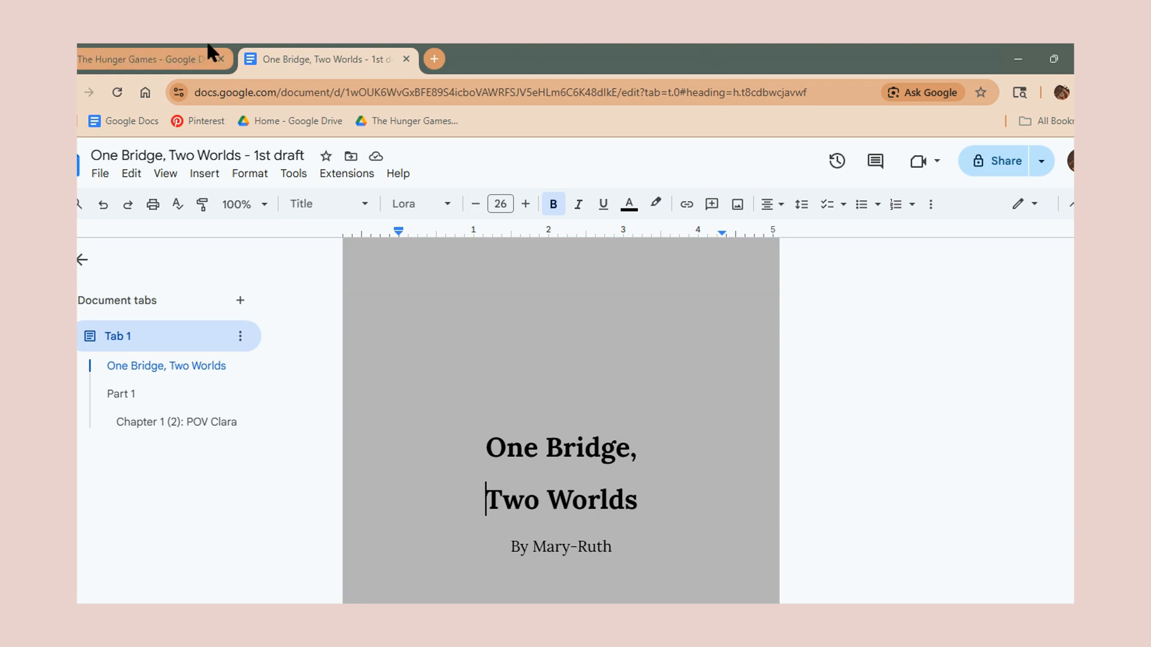
Open the recent document "#1stdraft - One Bridge, Two Worlds" from the Docs home page.
click(179, 48)
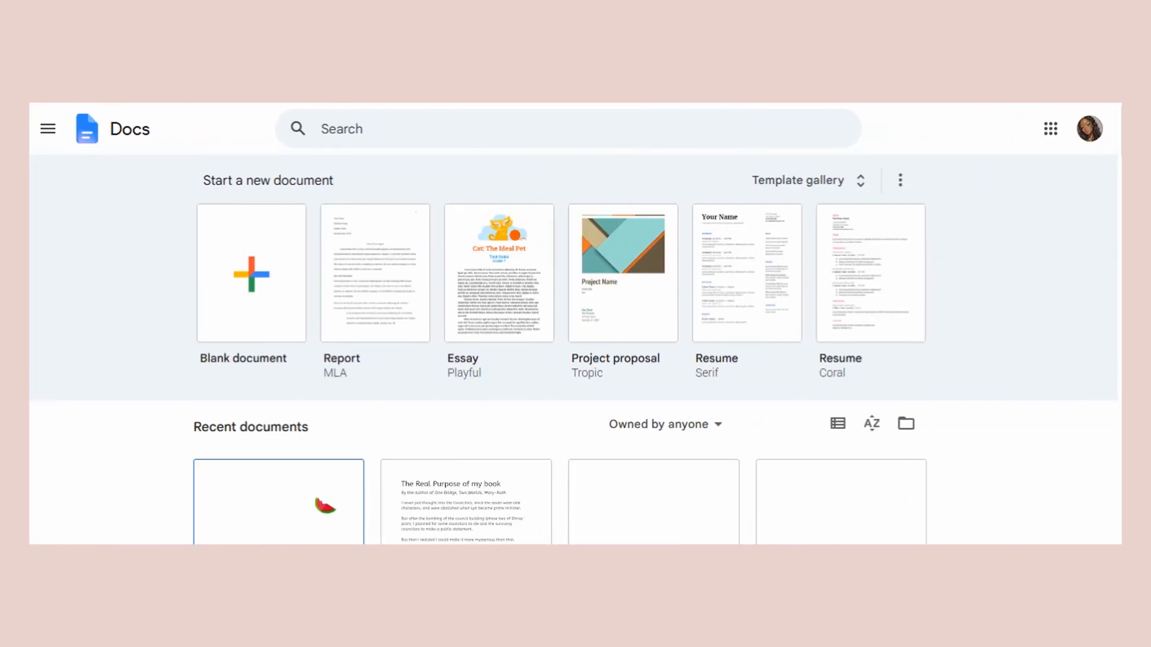
scroll(66, 460, down, 4)
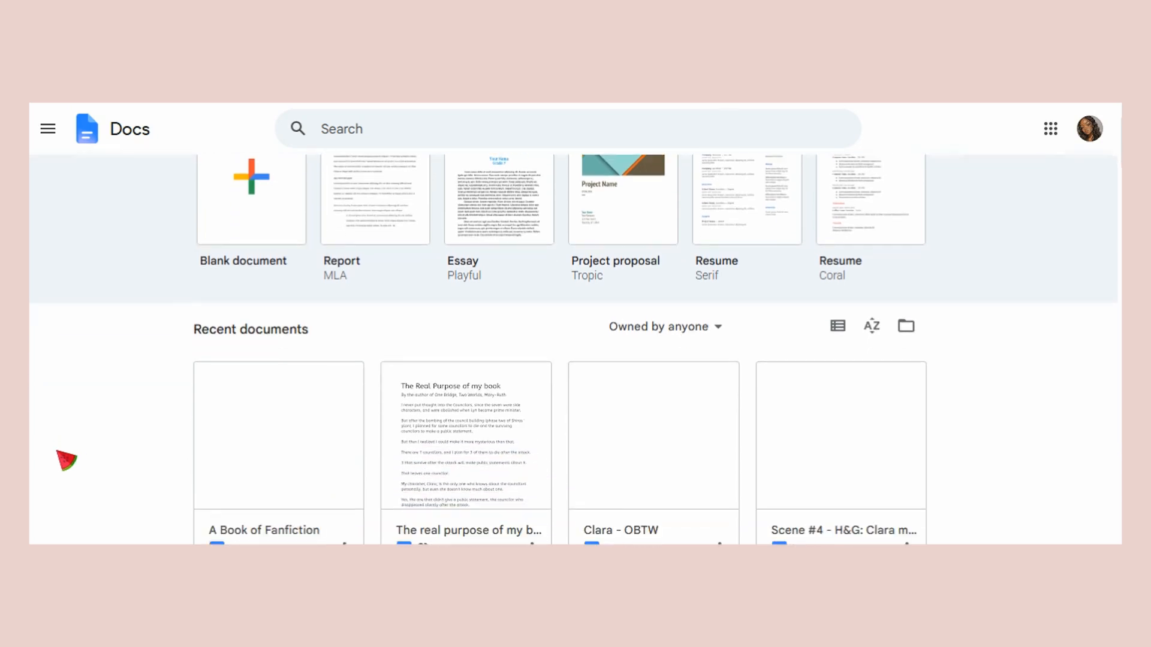
scroll(573, 371, down, 4)
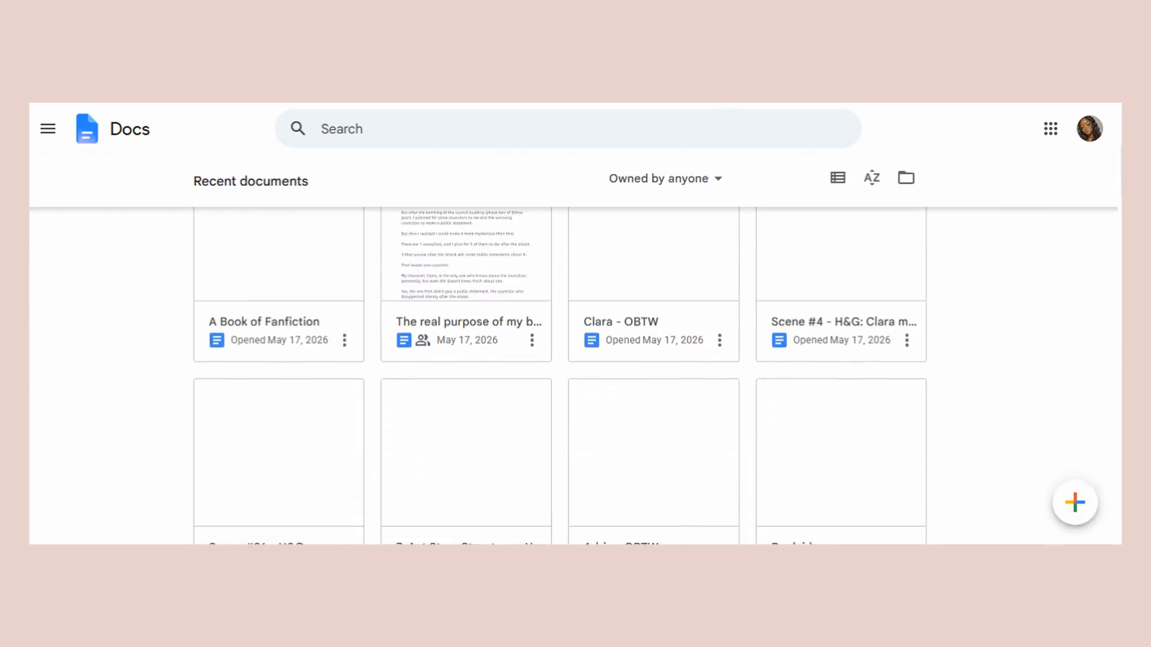
scroll(573, 371, down, 3)
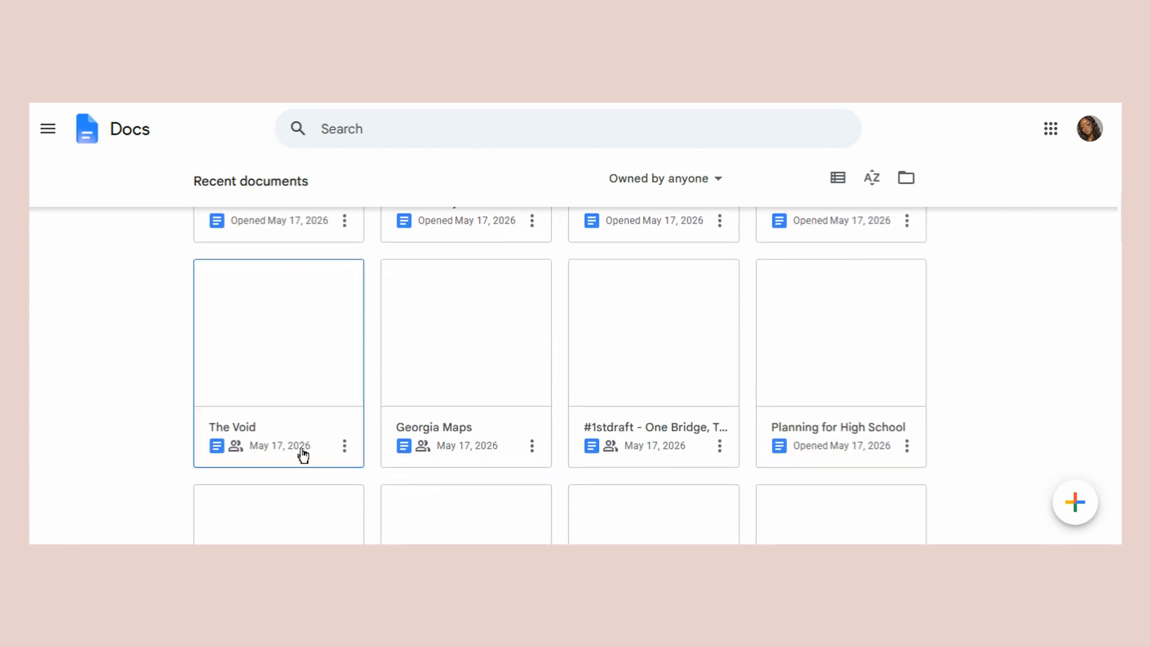
click(660, 372)
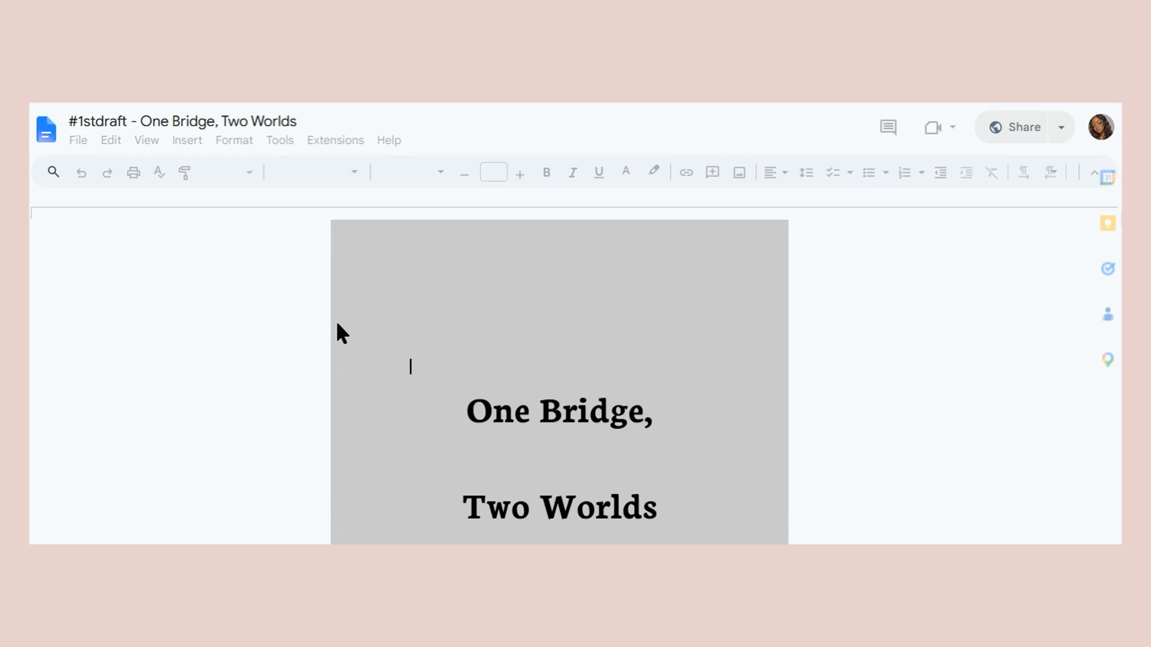
Look through the title page of the first draft, from the title and byline to the start of the second page.
key(Down)
key(Down)
key(Down)
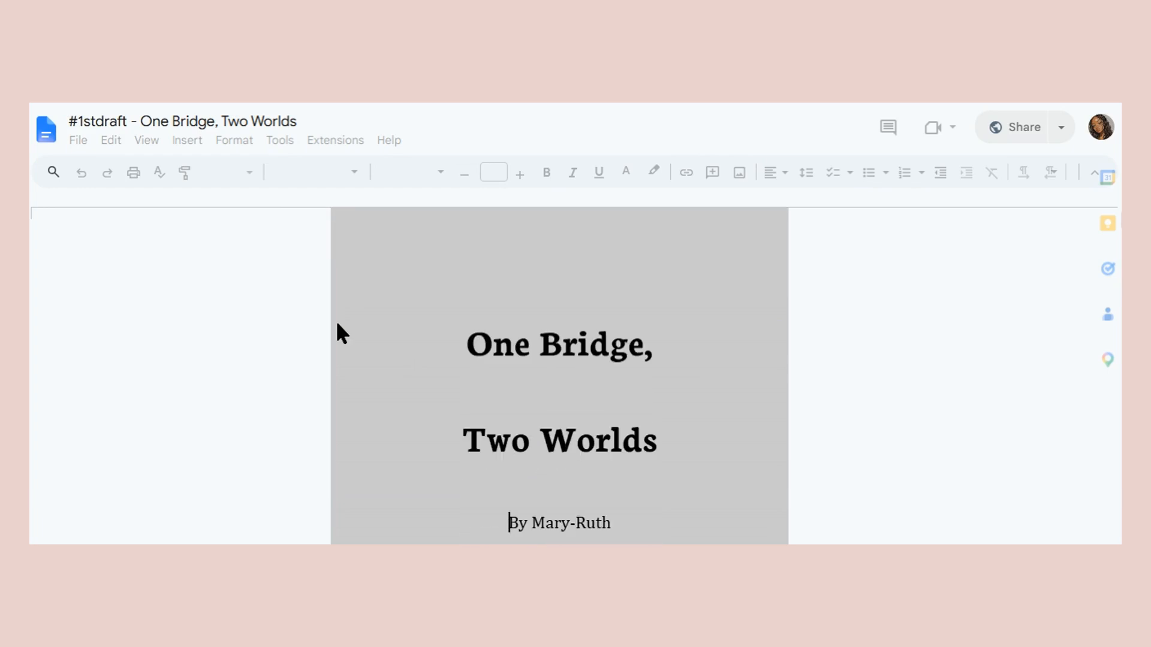
key(Down)
key(Down)
key(Down)
key(Down)
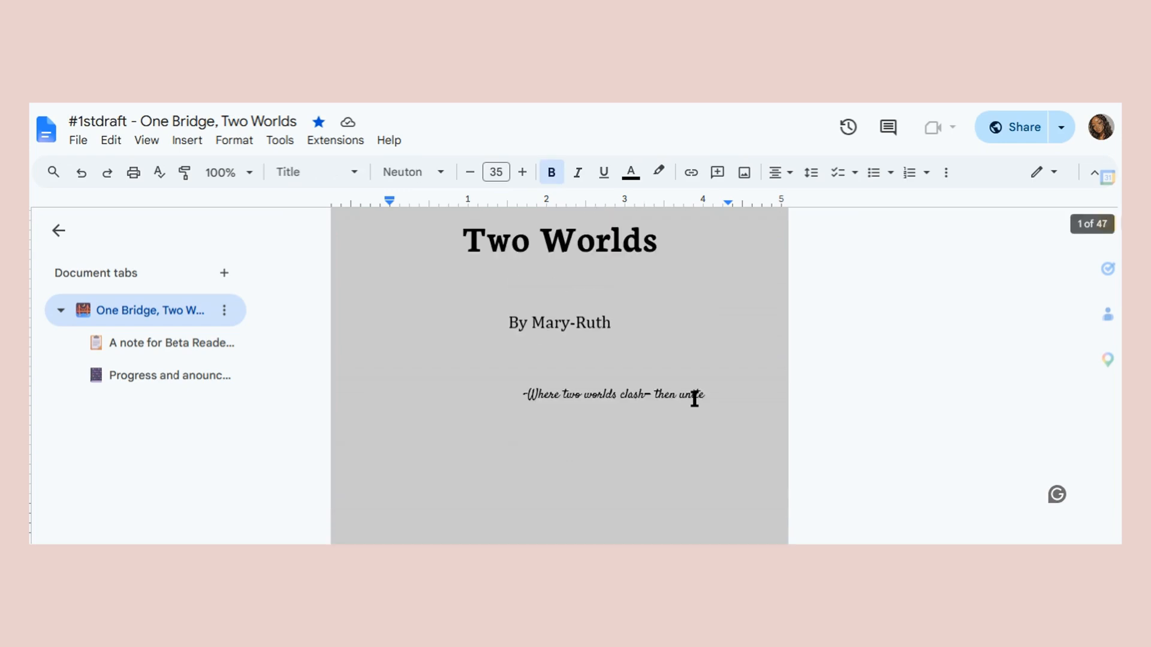
key(Down)
key(Down)
key(Down)
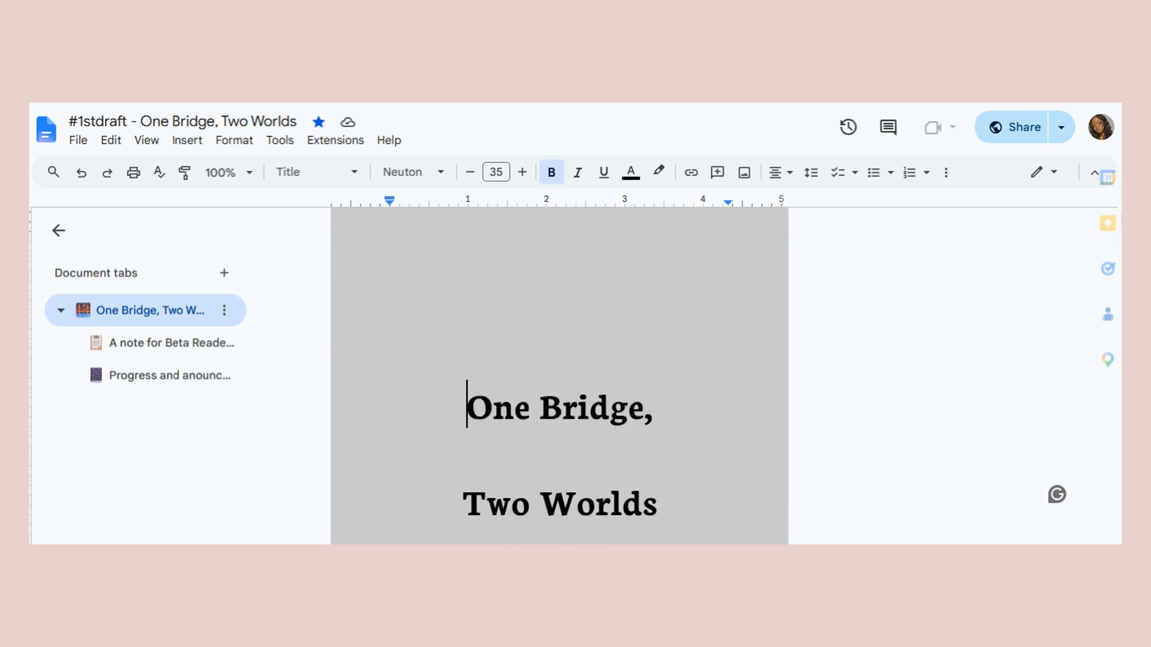
key(Down)
key(Down)
key(Down)
key(Down)
key(Down)
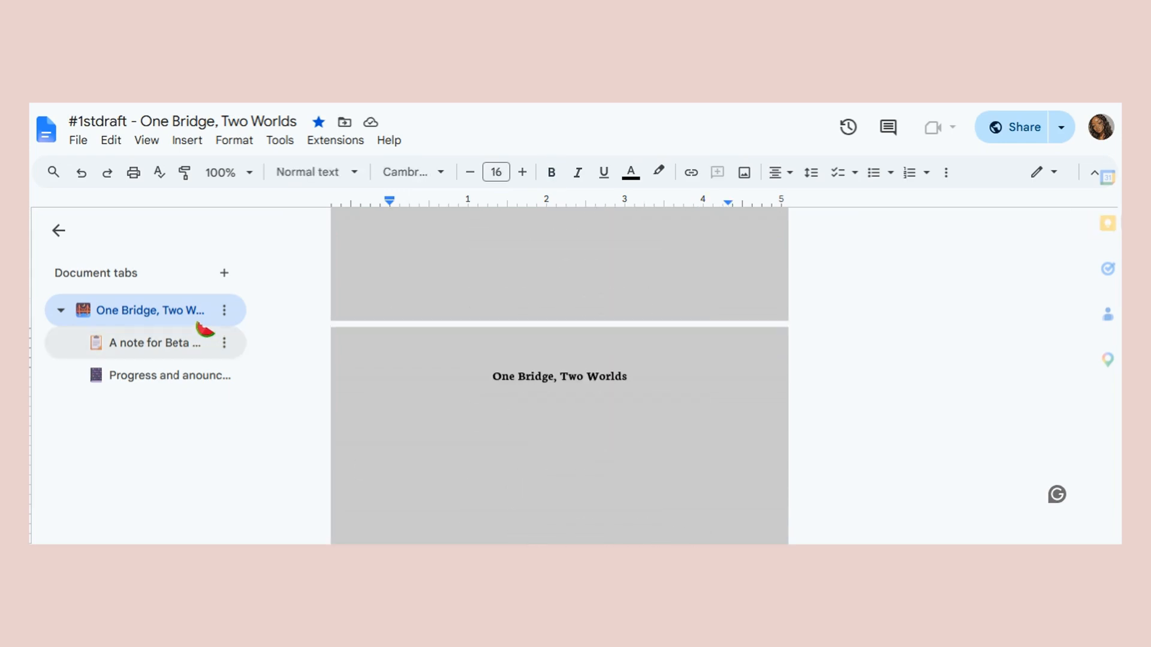
Expand the outline of the One Bridge, Two Worlds tab and look through its part and chapter headings down to Part III.
click(201, 317)
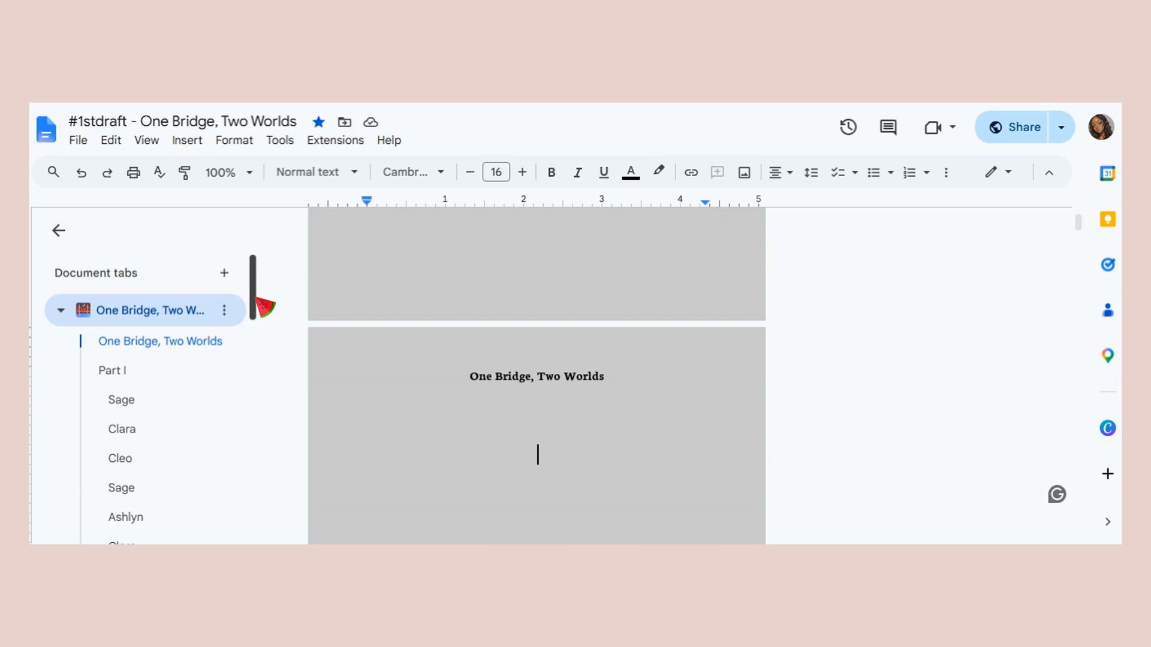
scroll(261, 303, down, 2)
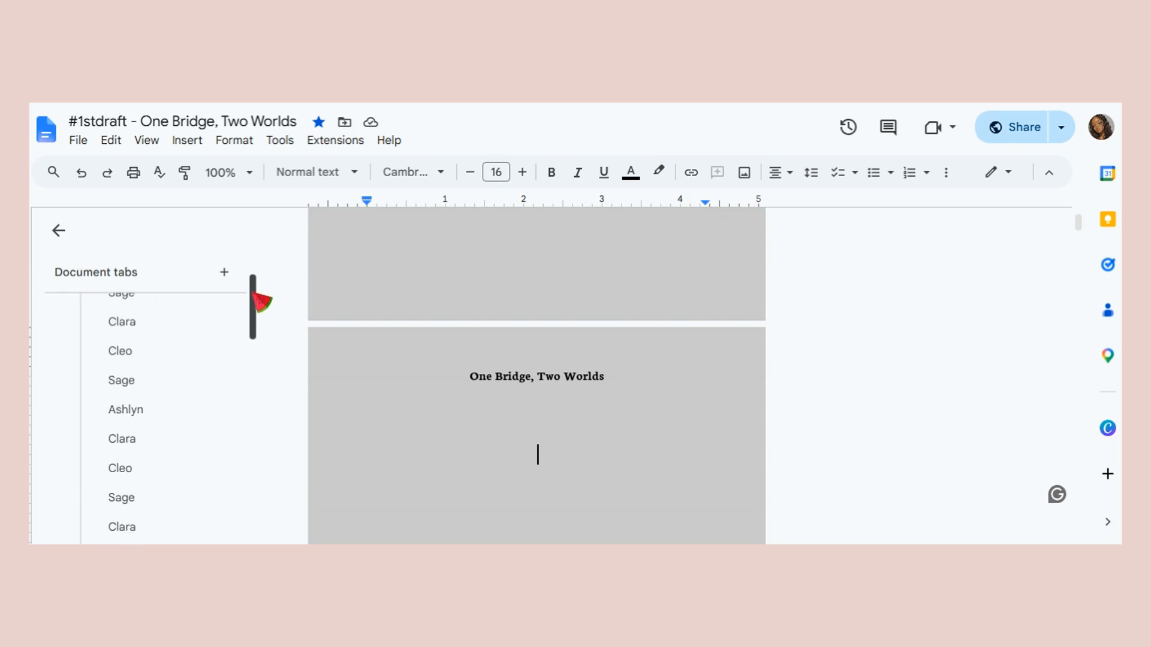
scroll(261, 301, down, 5)
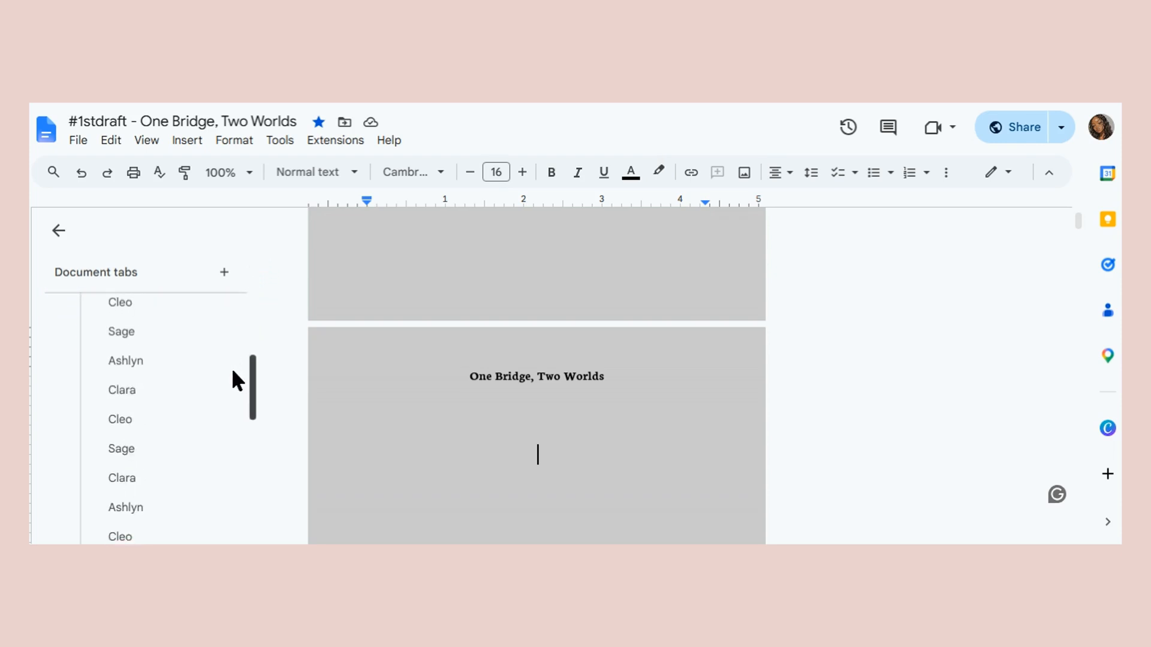
scroll(238, 381, down, 5)
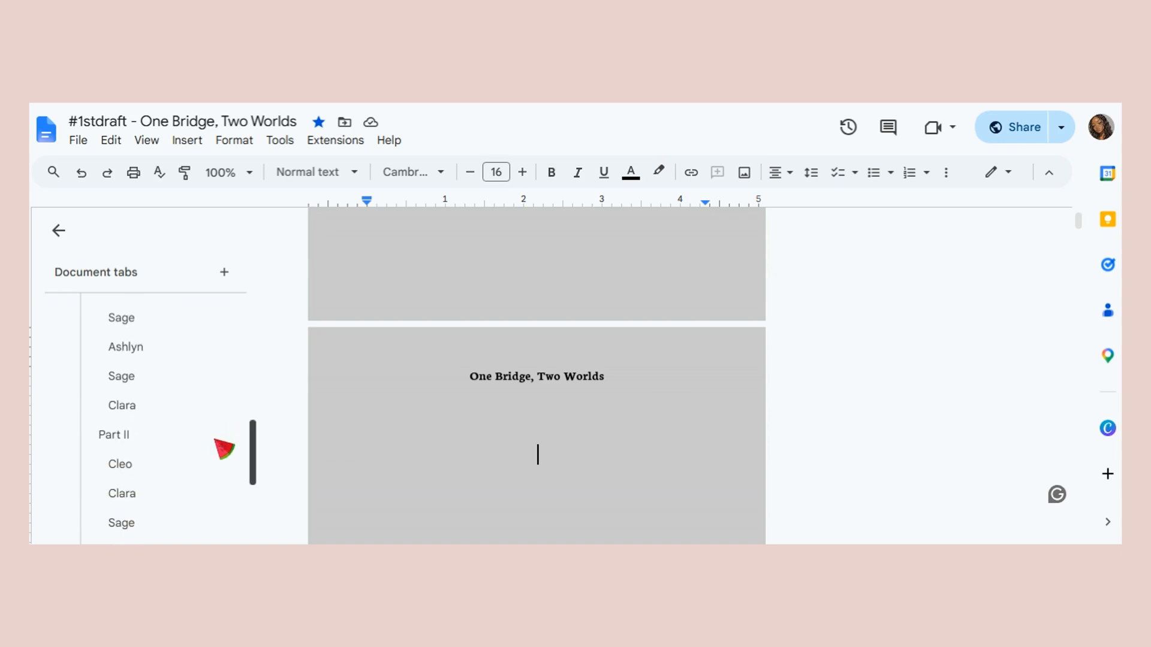
scroll(215, 439, down, 5)
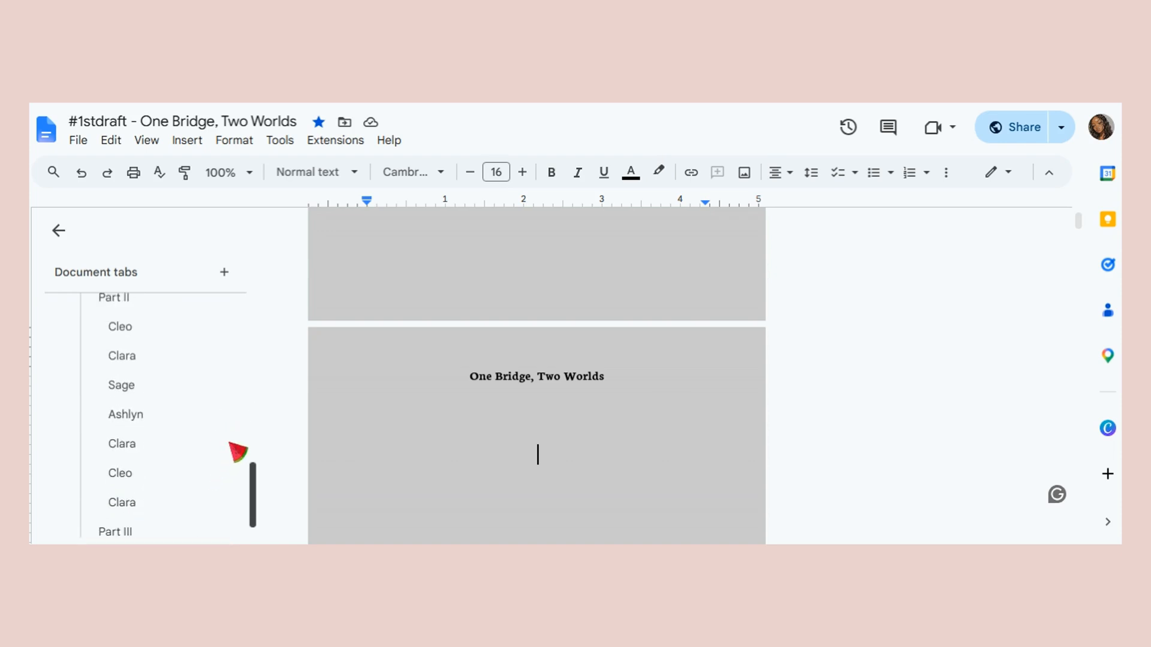
scroll(238, 452, up, 5)
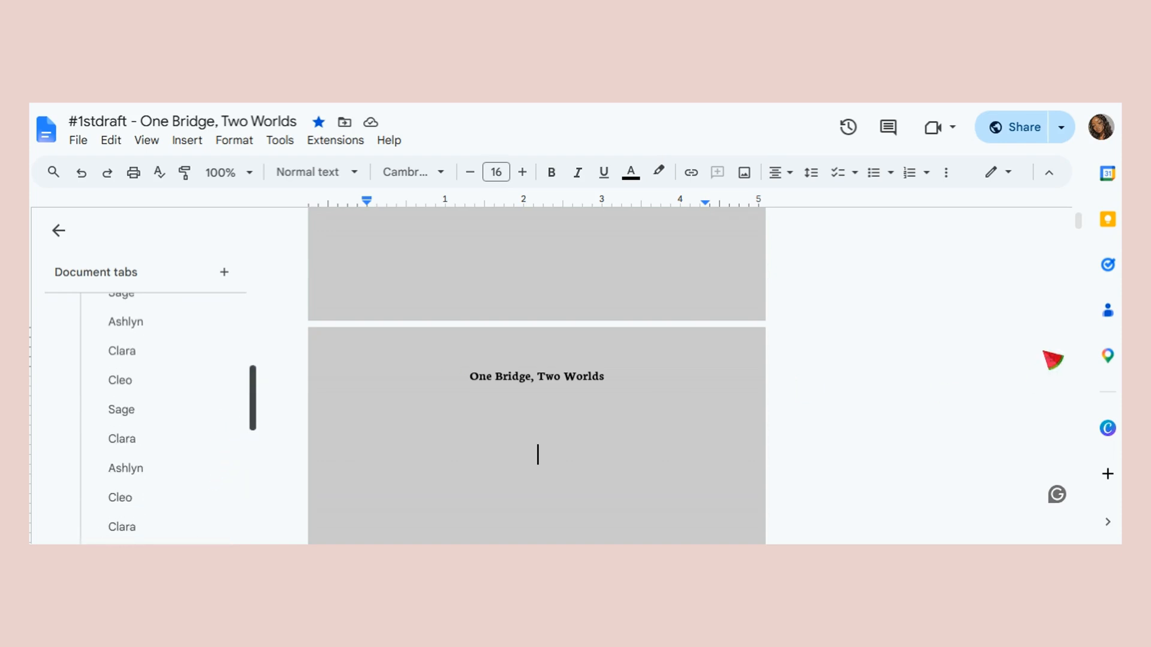
Read through the first Sage chapter in Part I up to the opening page of chapter 2.
drag(1074, 218, 1055, 266)
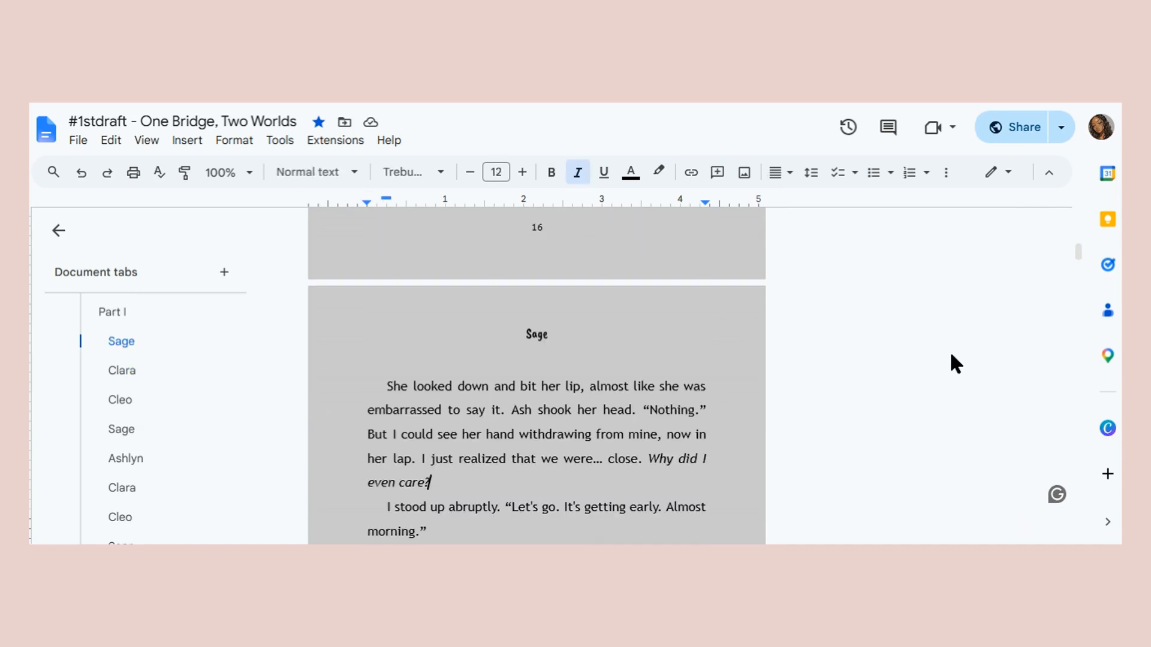
key(Down)
key(Down)
key(Down)
key(Down)
key(Down)
key(Down)
key(Down)
key(Down)
key(Down)
key(Down)
key(Down)
key(Down)
key(Down)
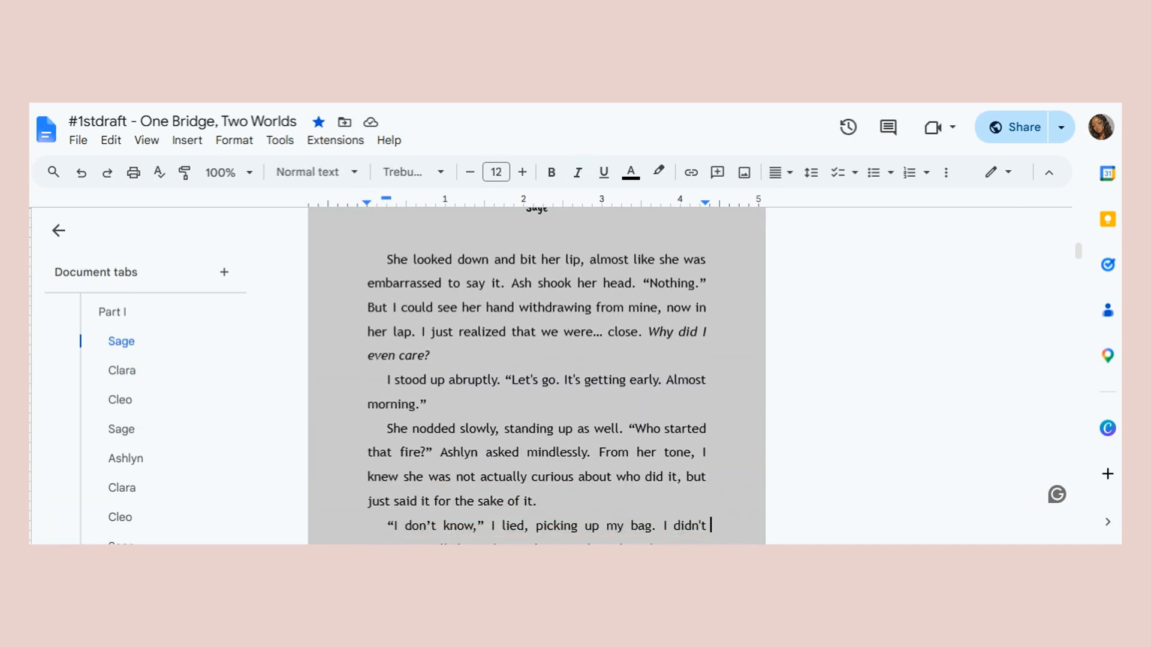
key(Down)
key(Down)
key(Down)
key(Down)
key(Down)
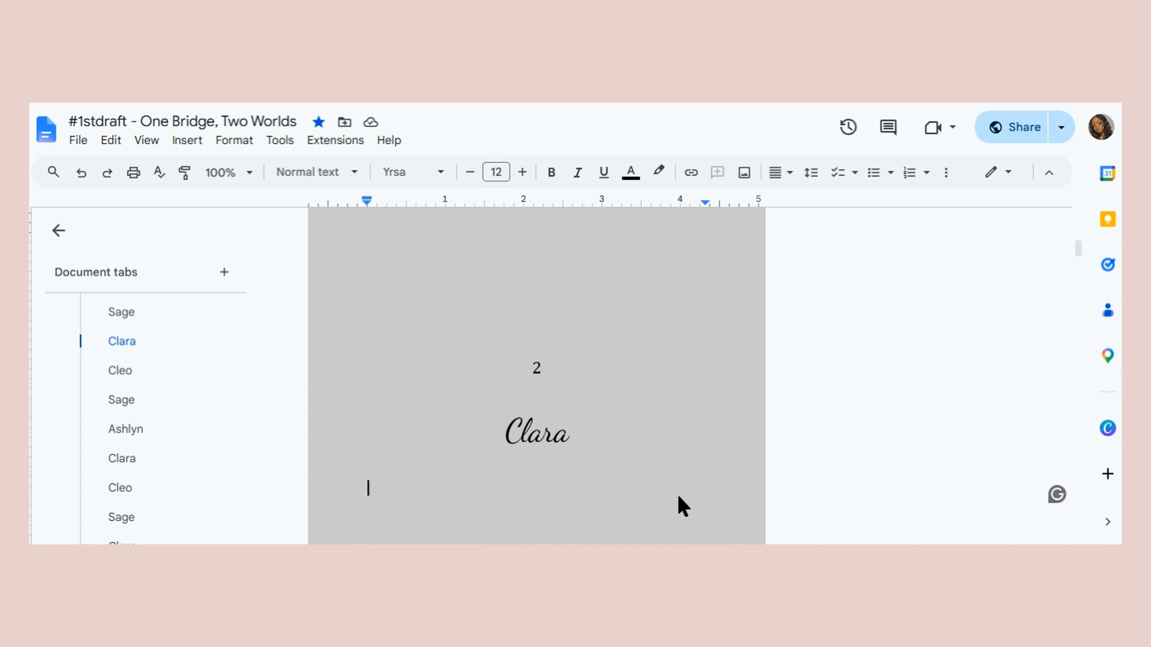
Look over the opening of the Clara chapter, from its heading to the paragraphs under "Last night.".
key(Down)
key(Down)
key(Down)
key(Down)
key(Down)
key(Down)
key(Down)
key(Down)
key(Down)
key(Down)
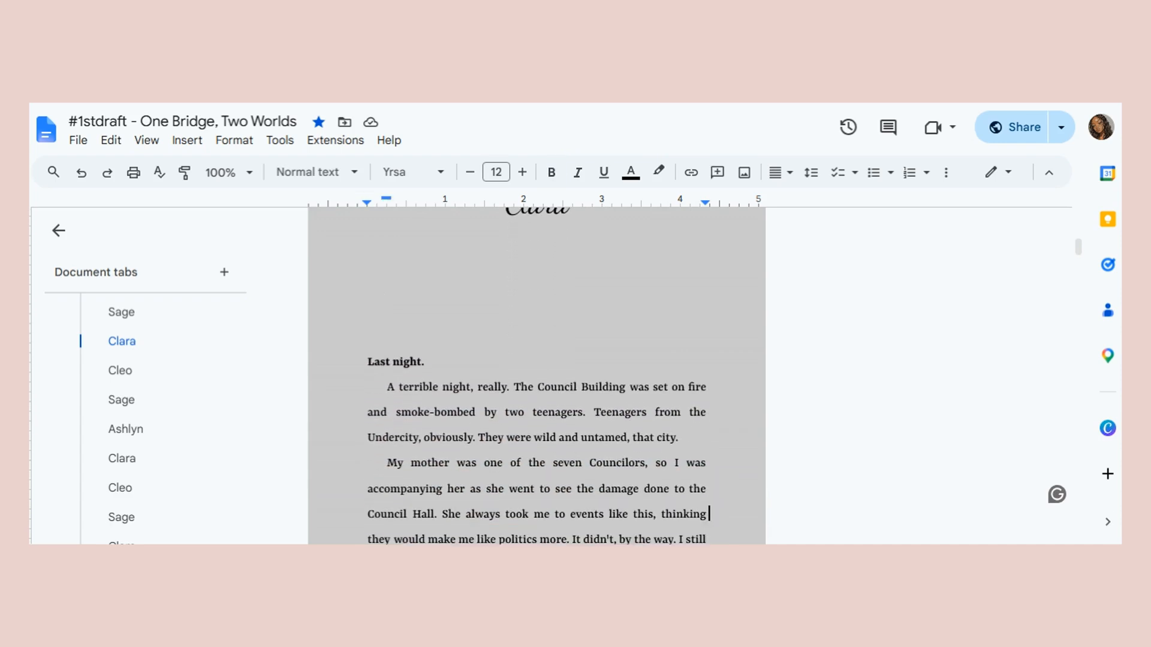
key(Down)
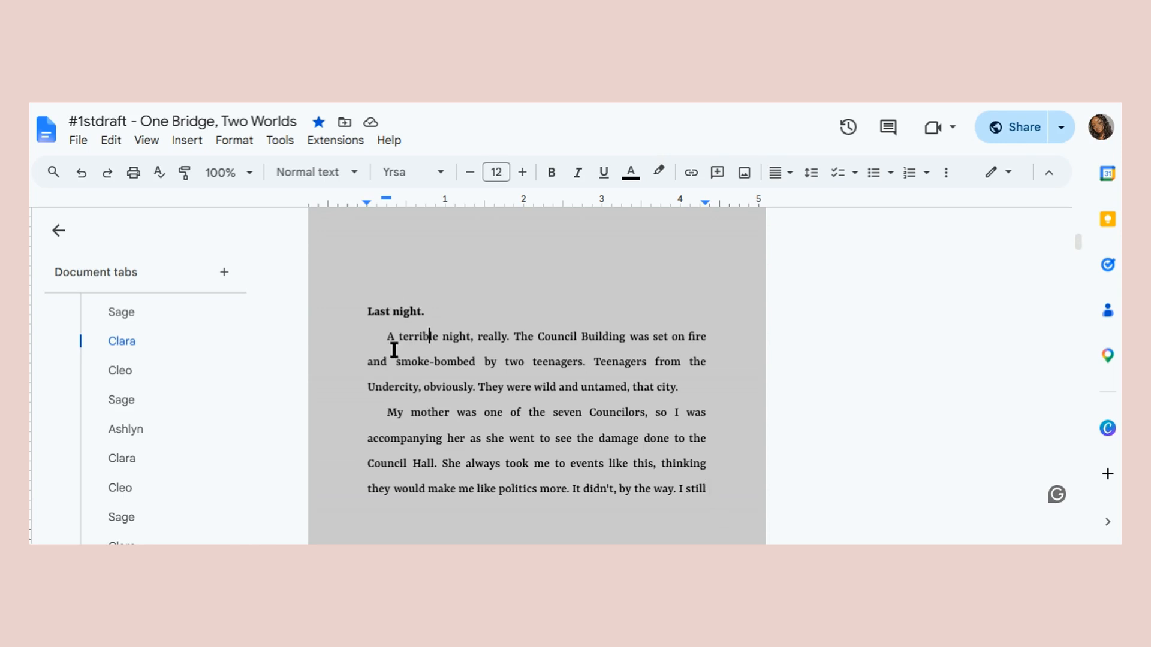
Check the line spacing options applied to the paragraph starting "A terrible night, really" in the Clara chapter.
right_click(370, 410)
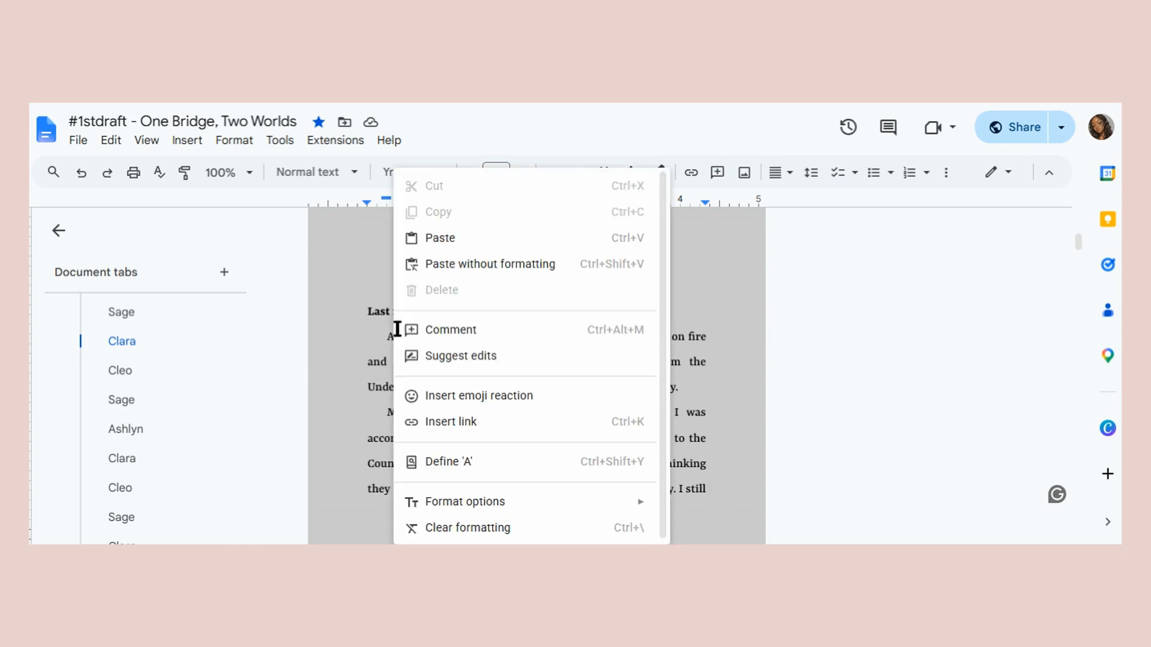
click(381, 343)
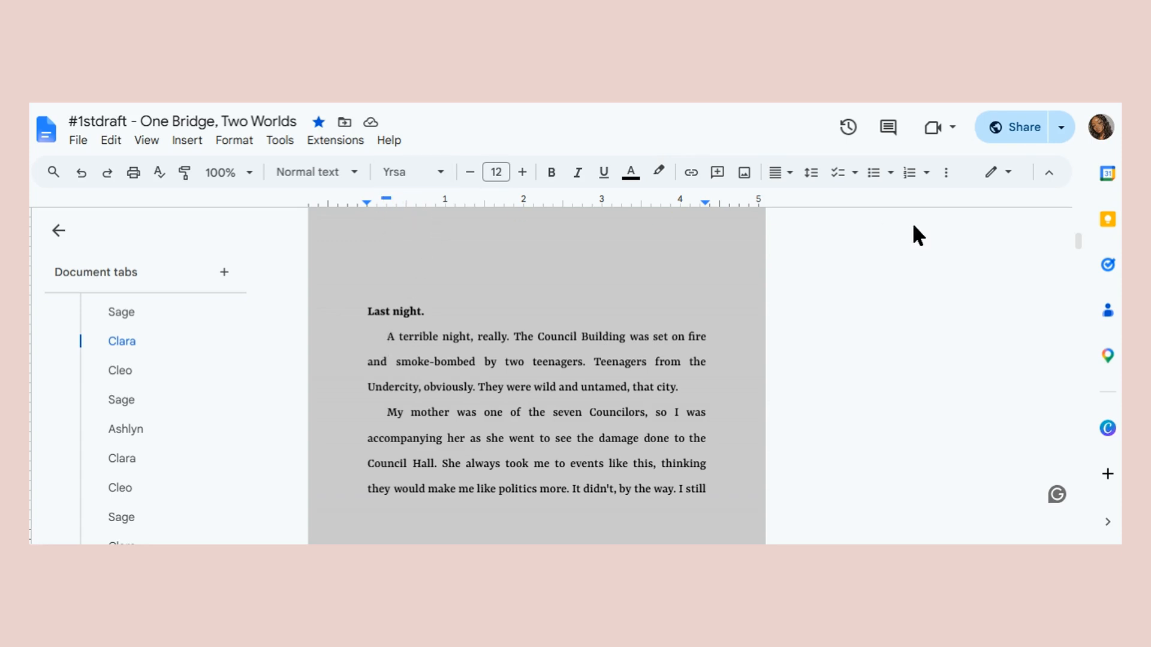
click(812, 174)
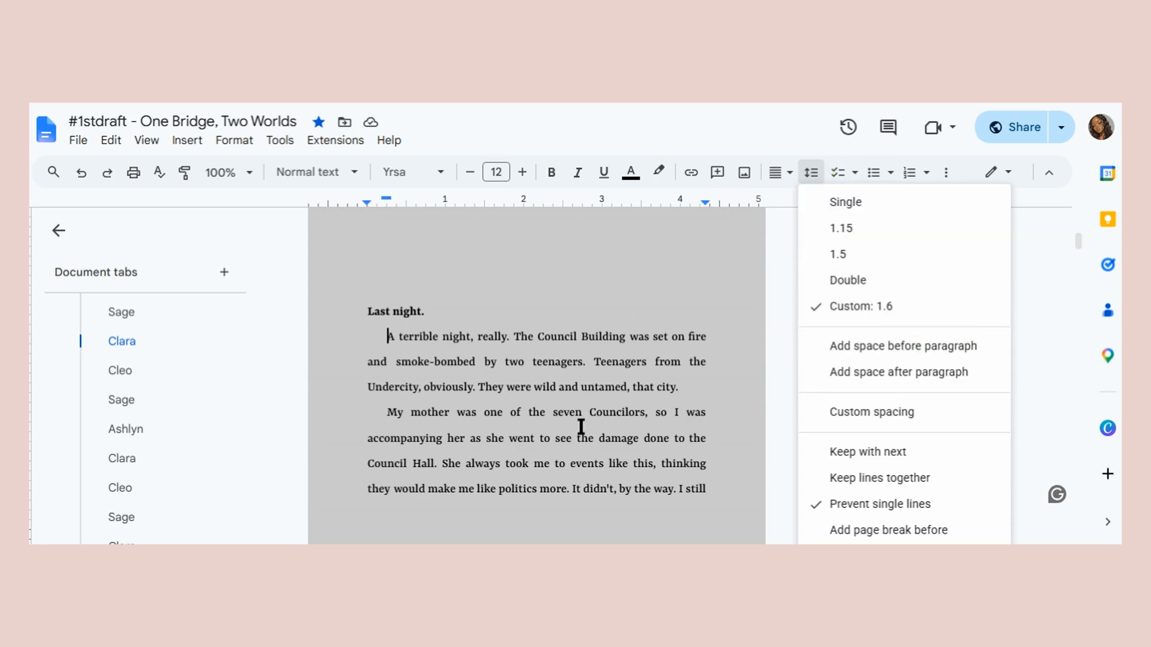
click(539, 443)
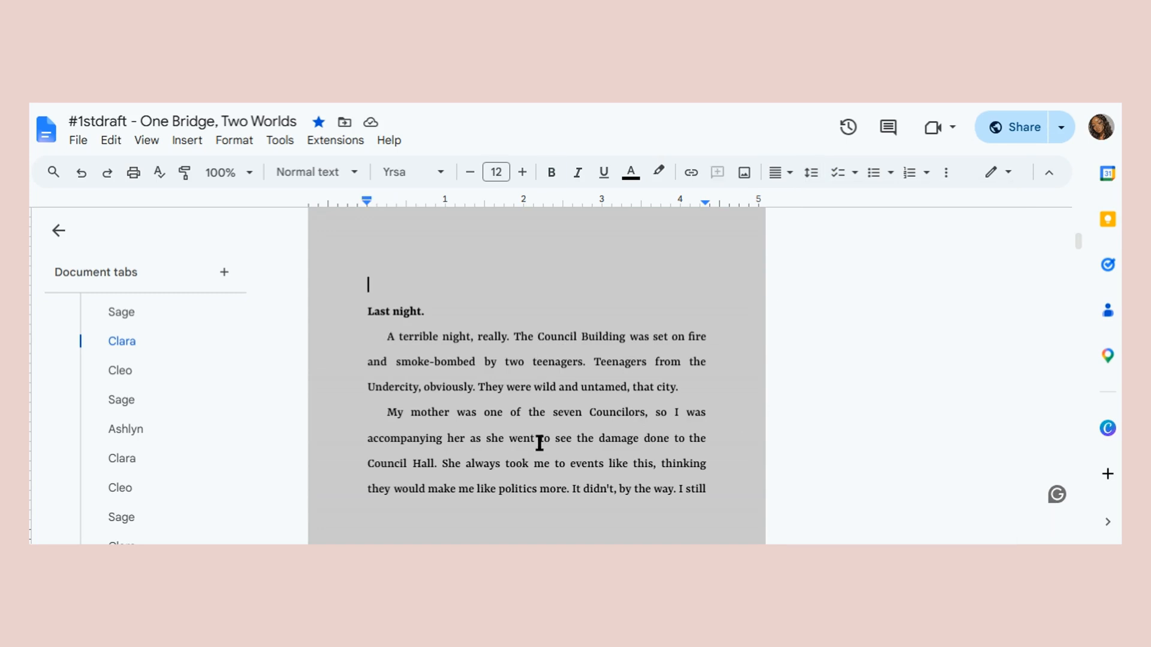
Check which paragraph styles the "Clara" chapter heading and the chapter number 2 above it use.
key(Up)
key(Up)
key(Up)
key(Up)
key(Up)
key(Up)
key(Up)
key(Down)
key(Down)
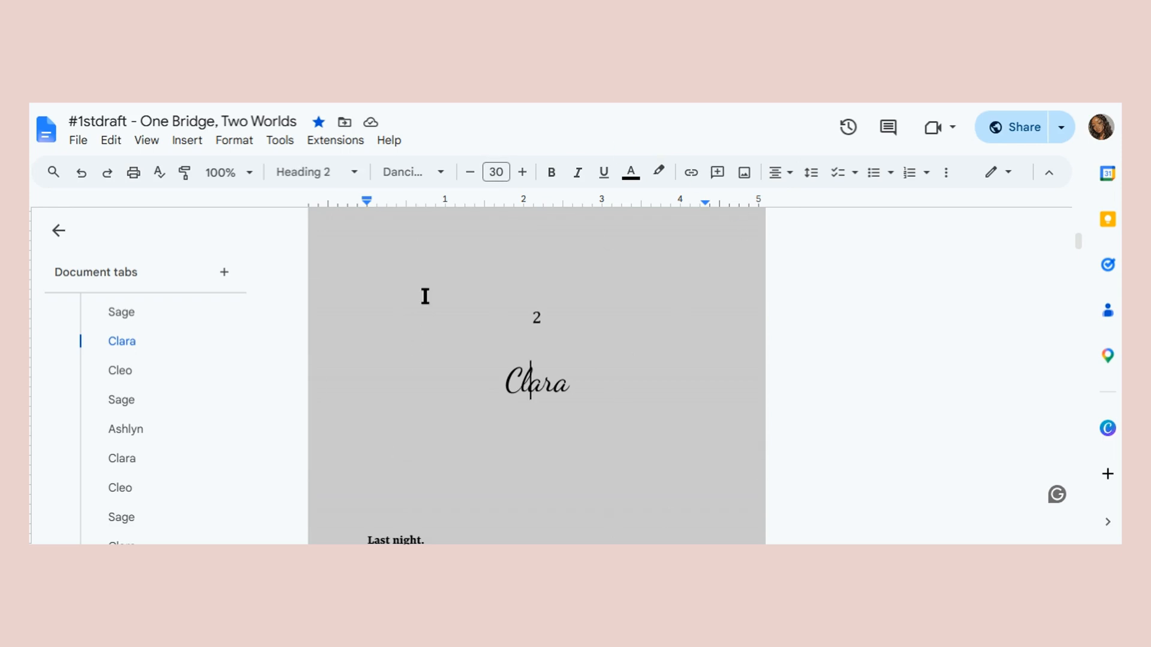
click(340, 178)
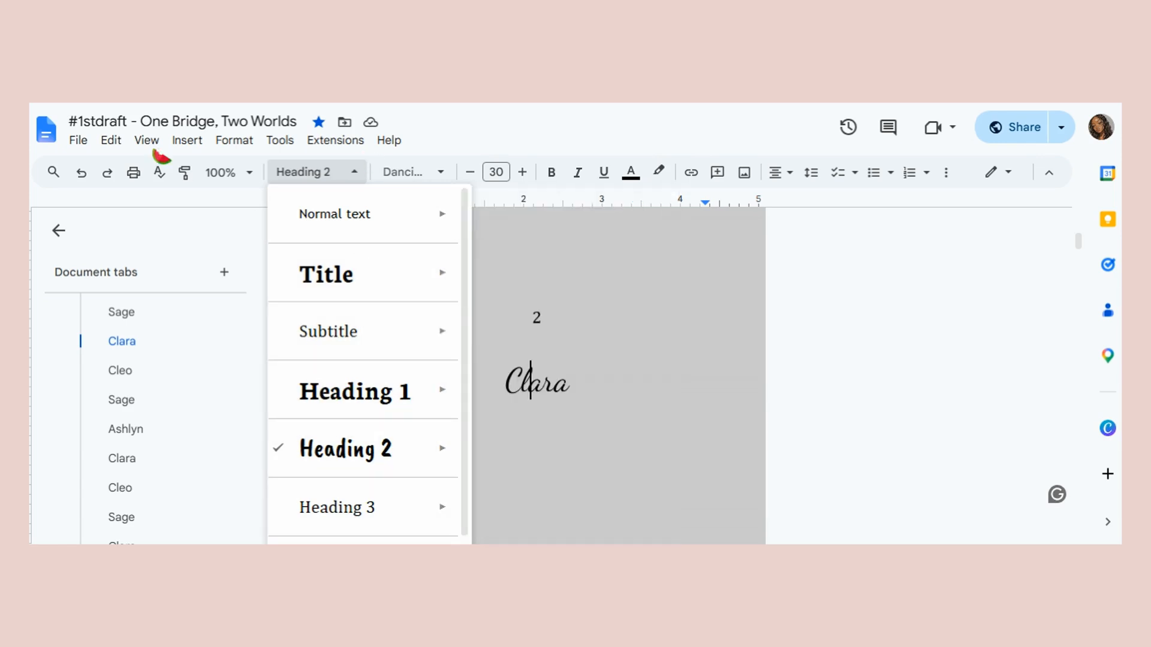
click(640, 322)
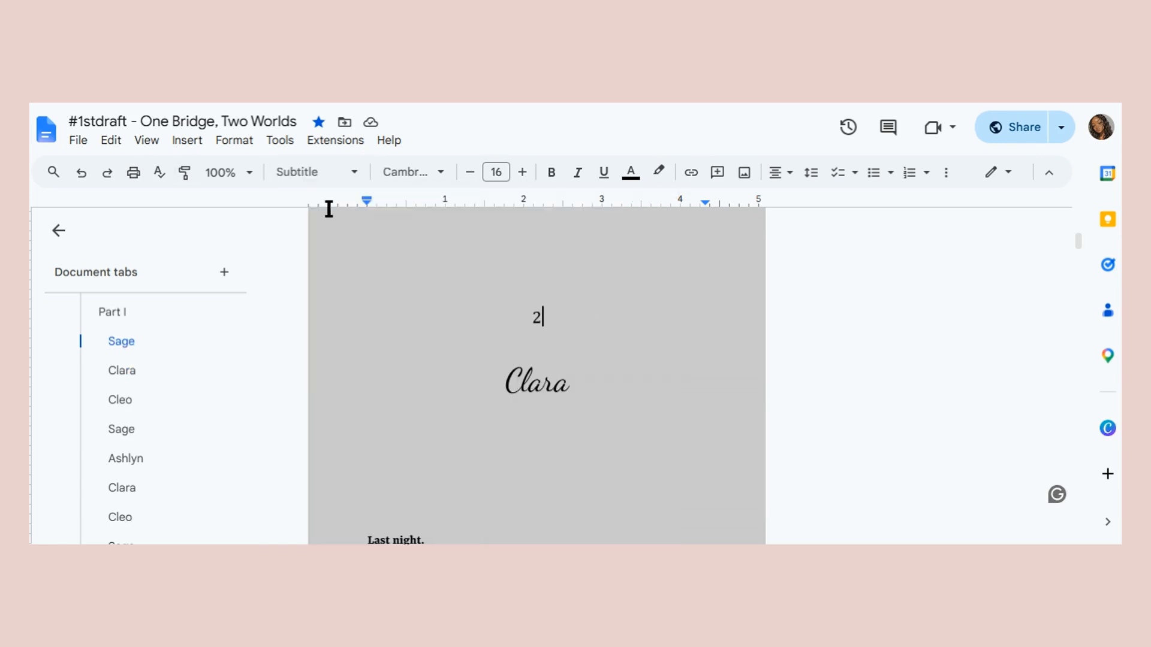
Review the page setup for This tab, including paper size, margins and page color, and close it with the settings accepted.
click(77, 140)
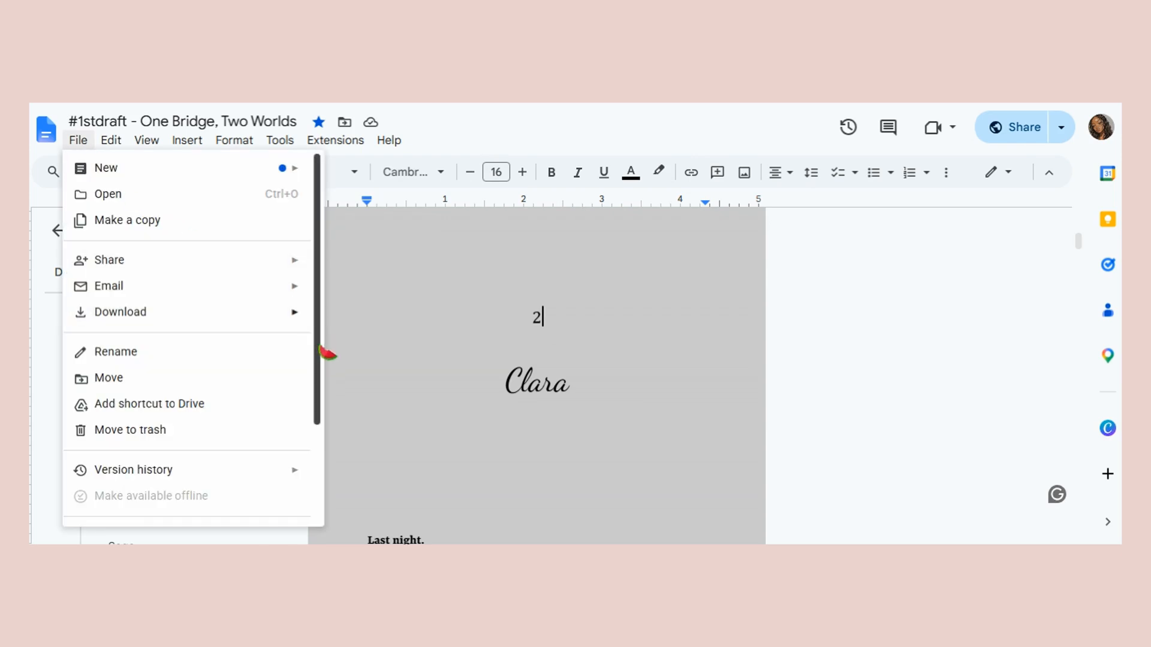
scroll(323, 365, down, 3)
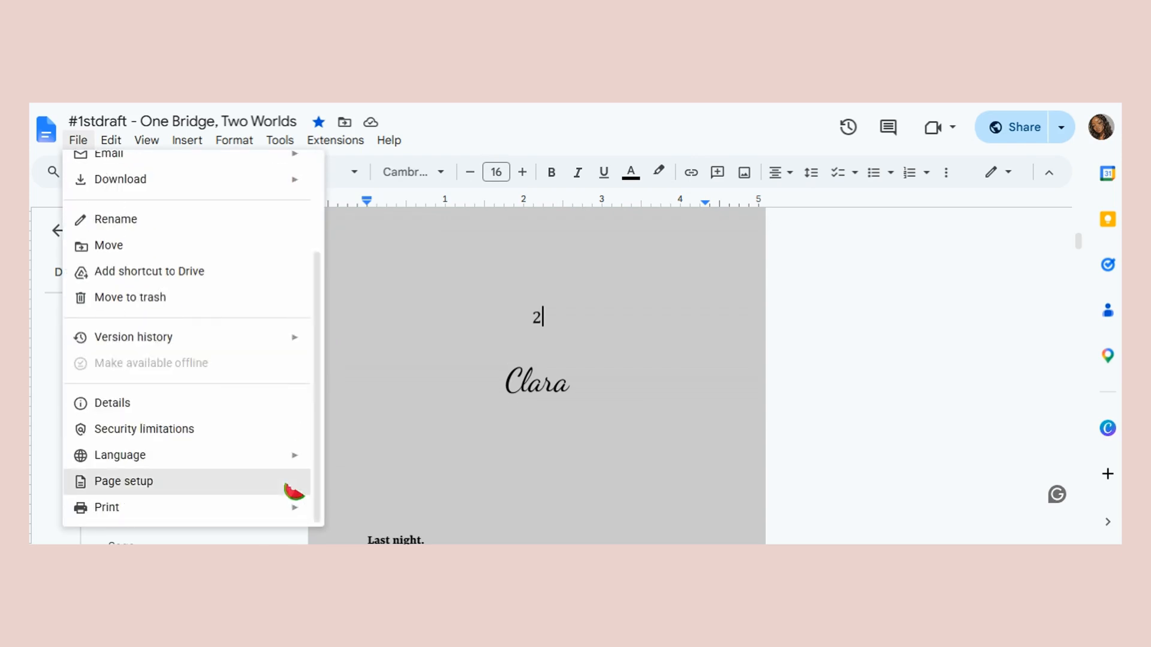
click(190, 492)
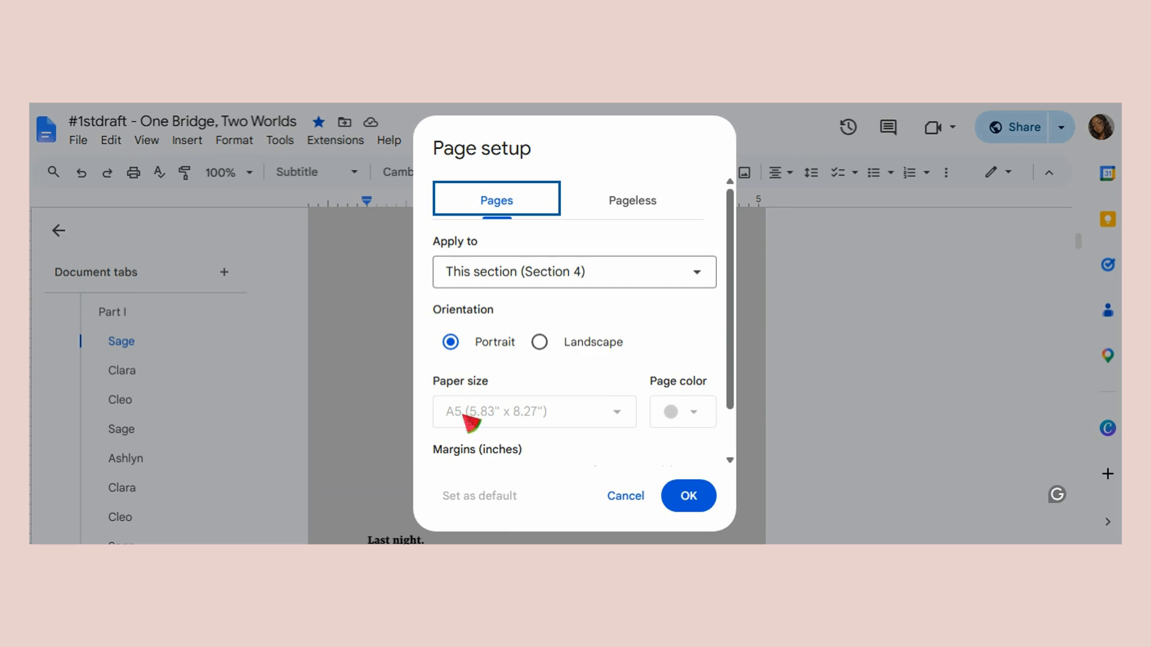
click(535, 279)
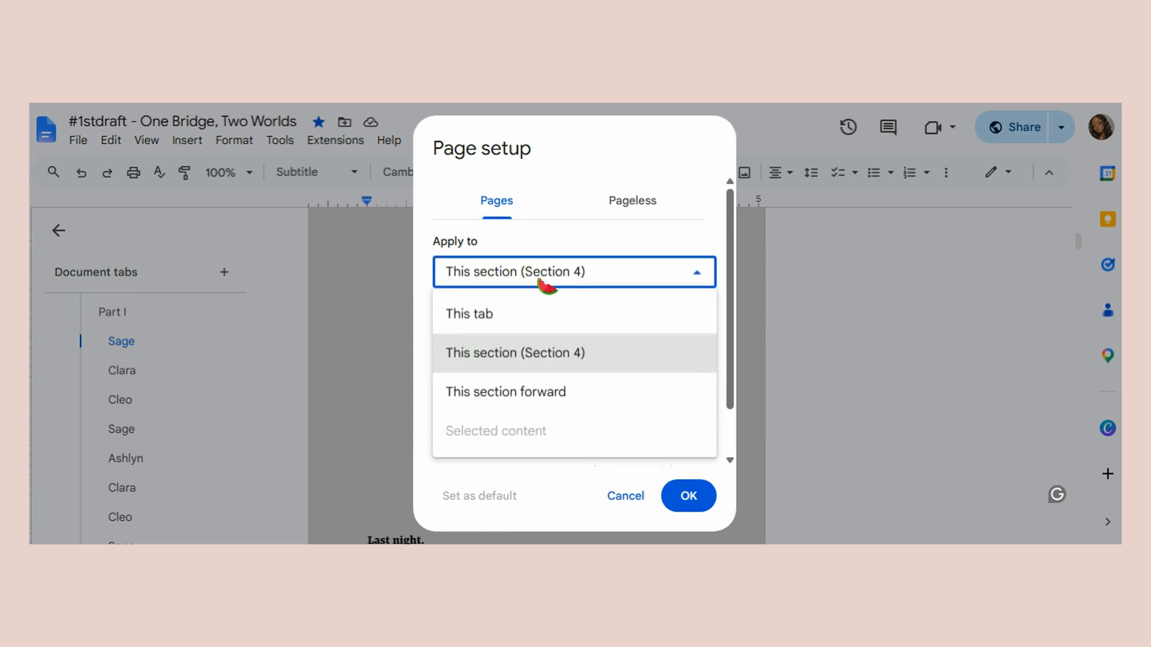
click(585, 324)
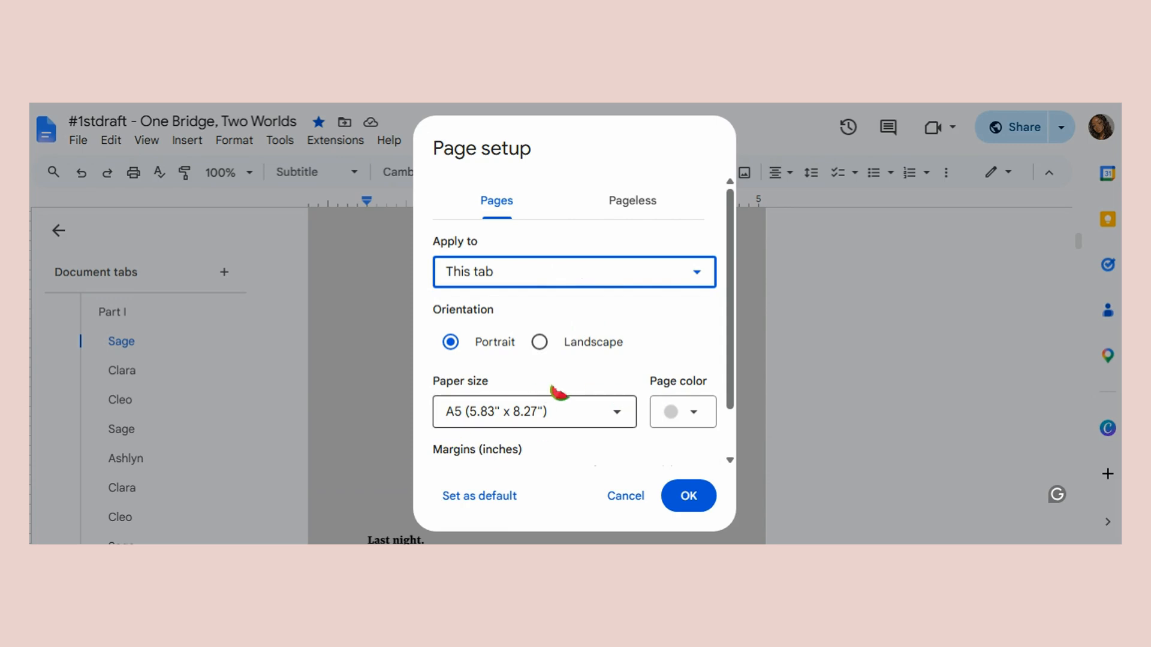
drag(728, 390, 714, 467)
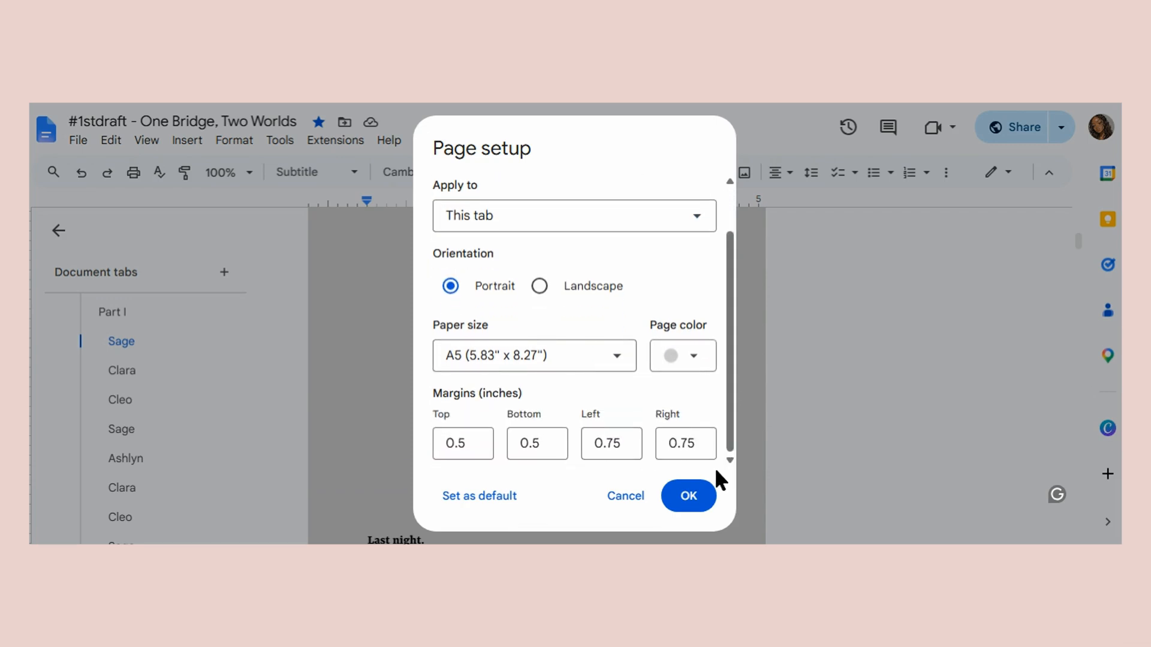
click(689, 366)
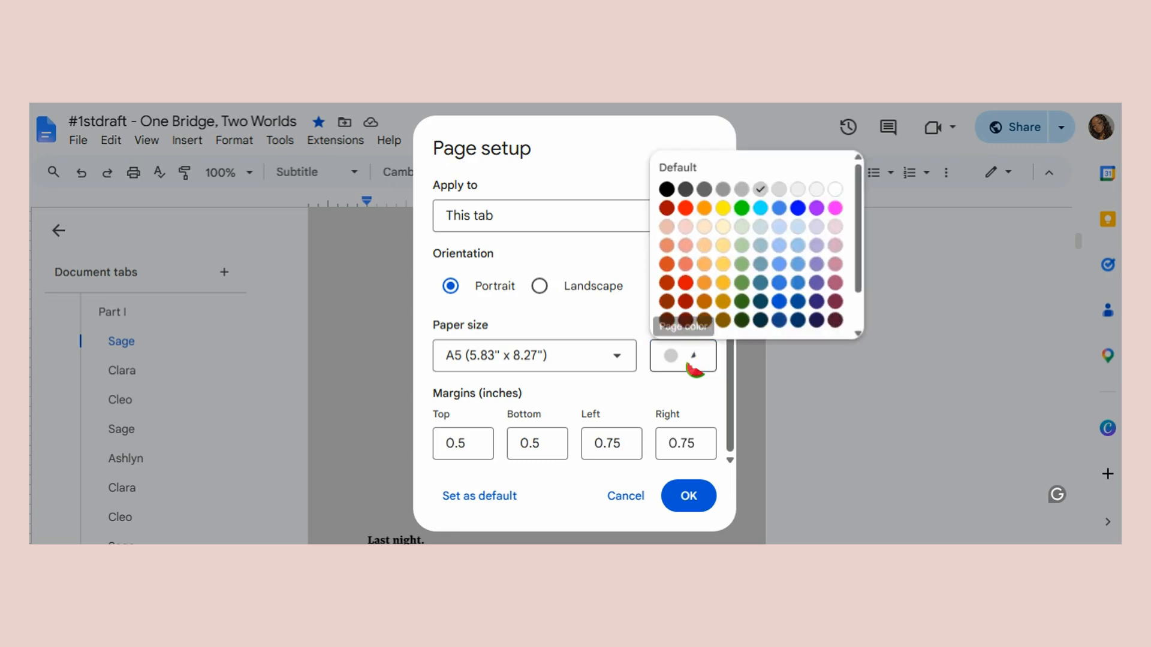
click(631, 254)
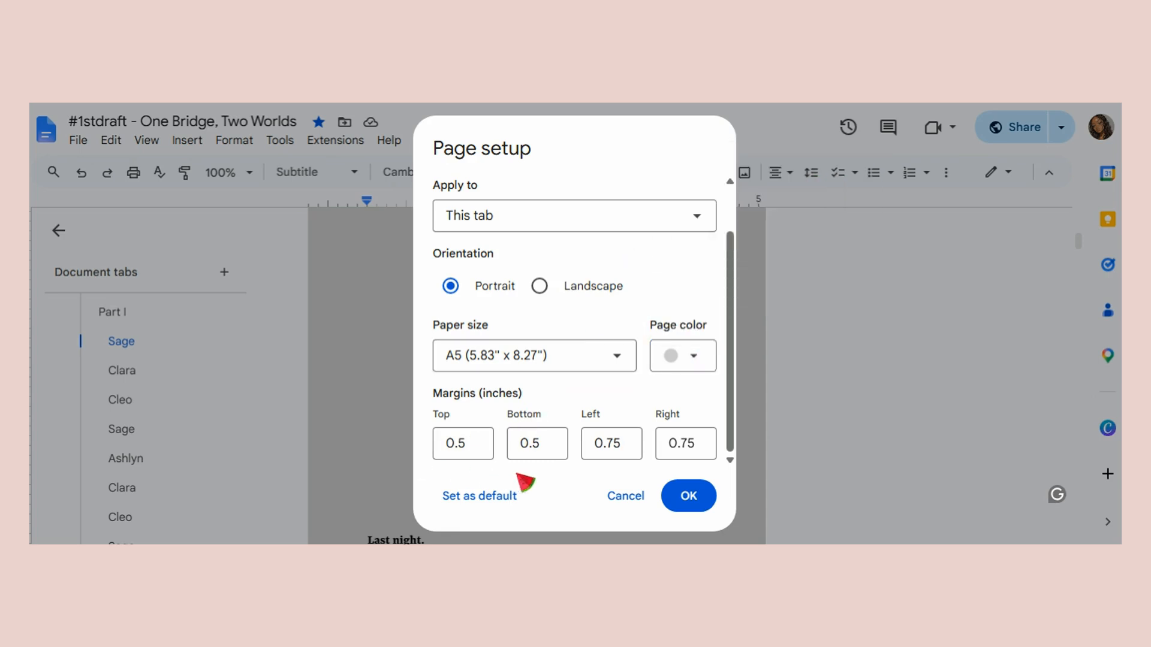
click(689, 497)
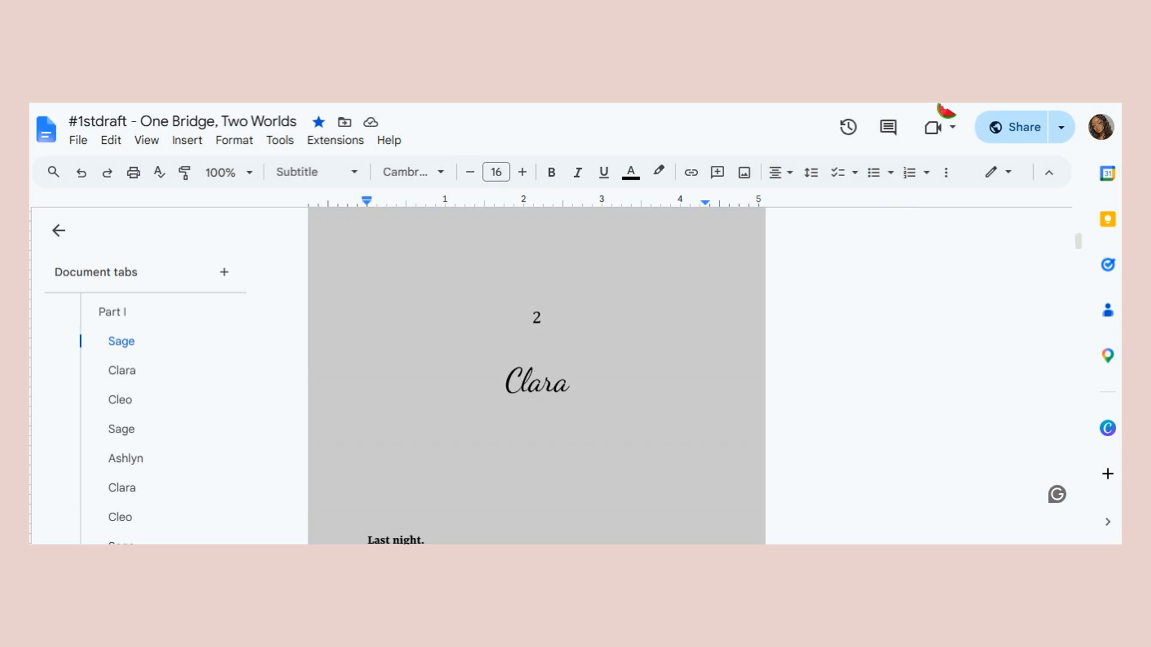